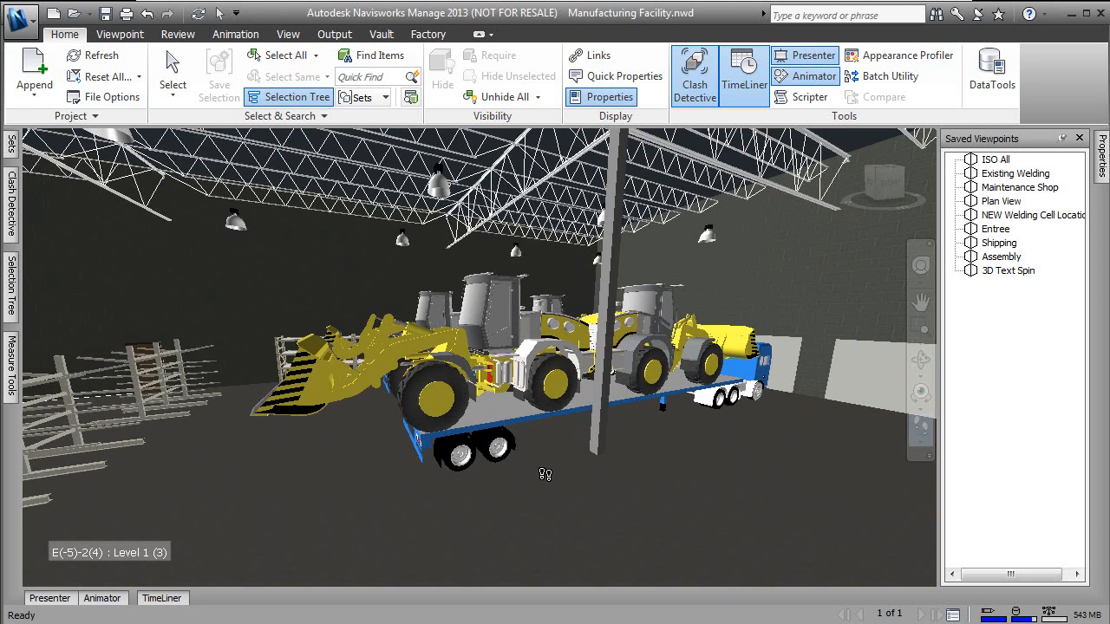
Step: Walk through the manufacturing facility model from the loaded trailer past the fenced robot cells to the mezzanine area
left_click_drag(475, 520, 595, 514)
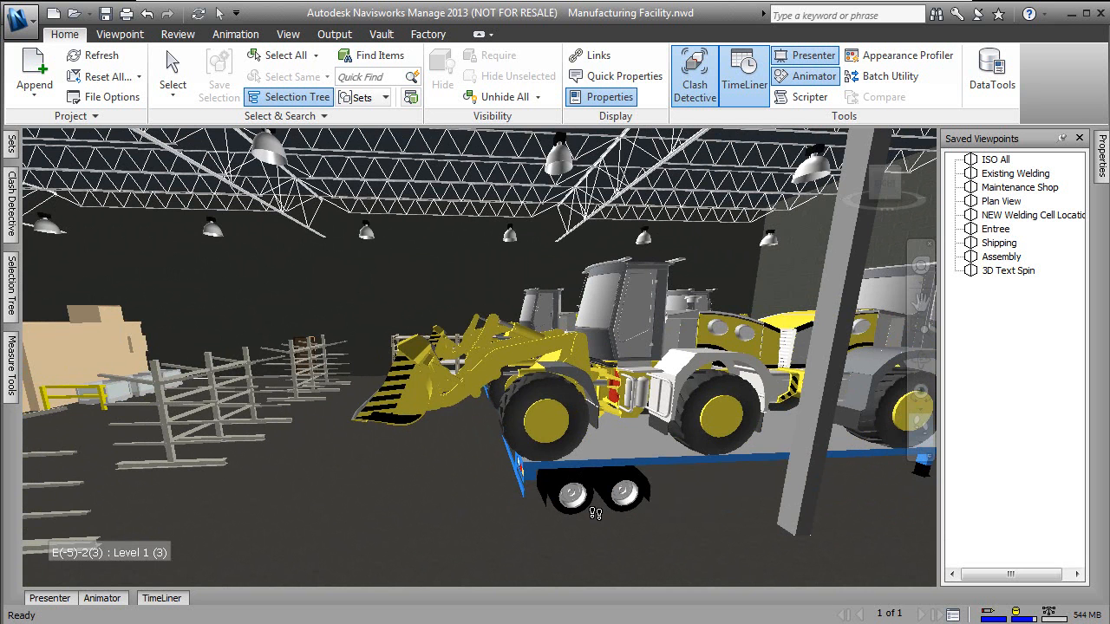
left_click_drag(578, 531, 433, 452)
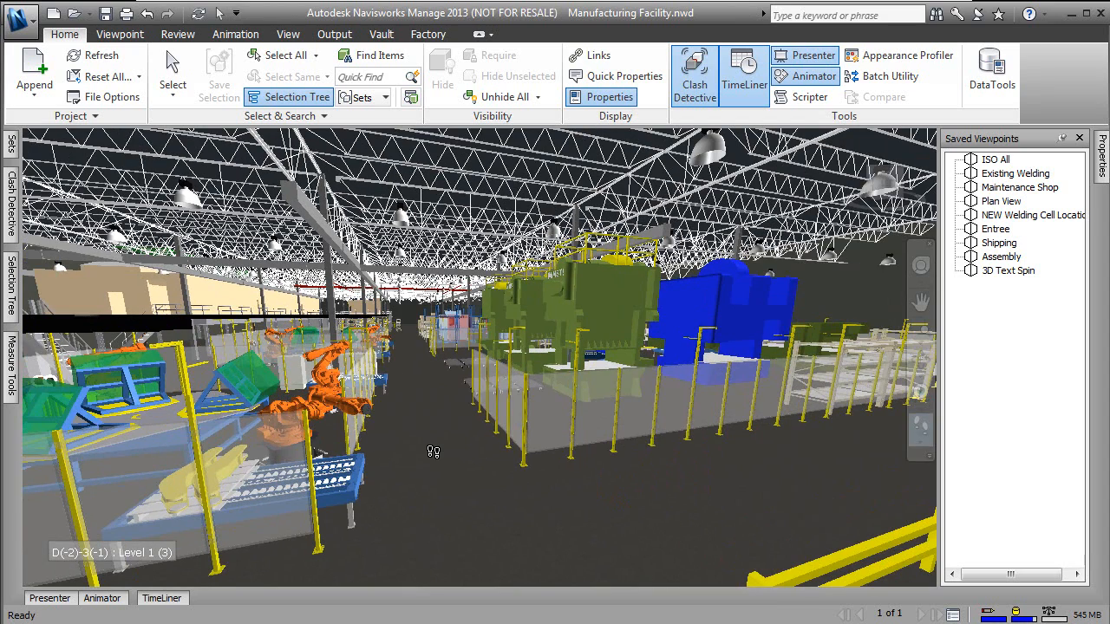
left_click_drag(432, 452, 579, 446)
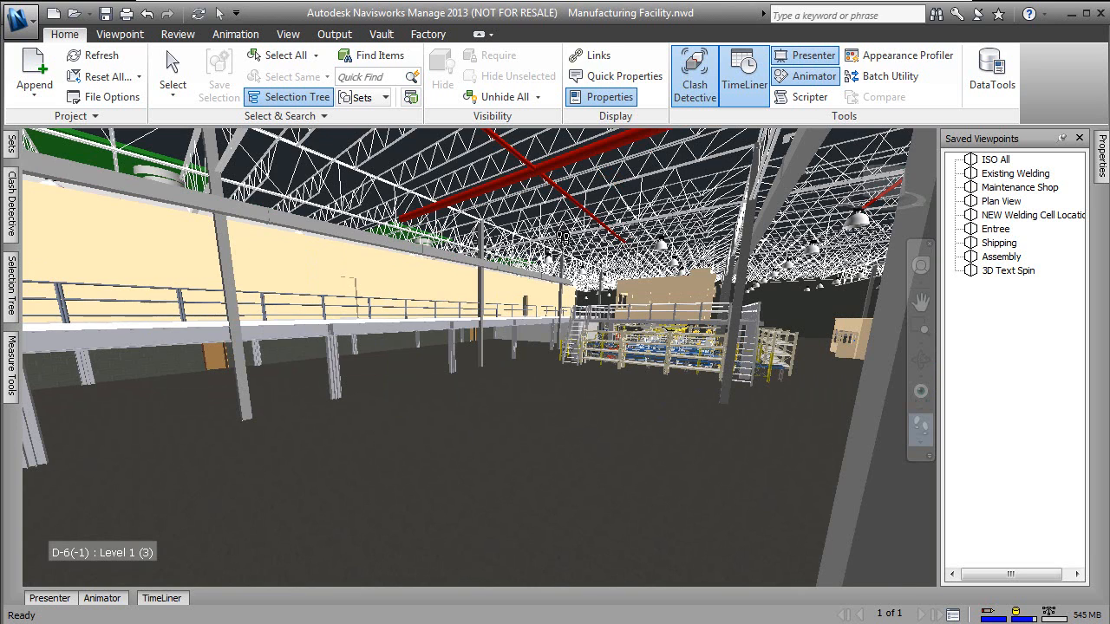
left_click_drag(546, 497, 742, 533)
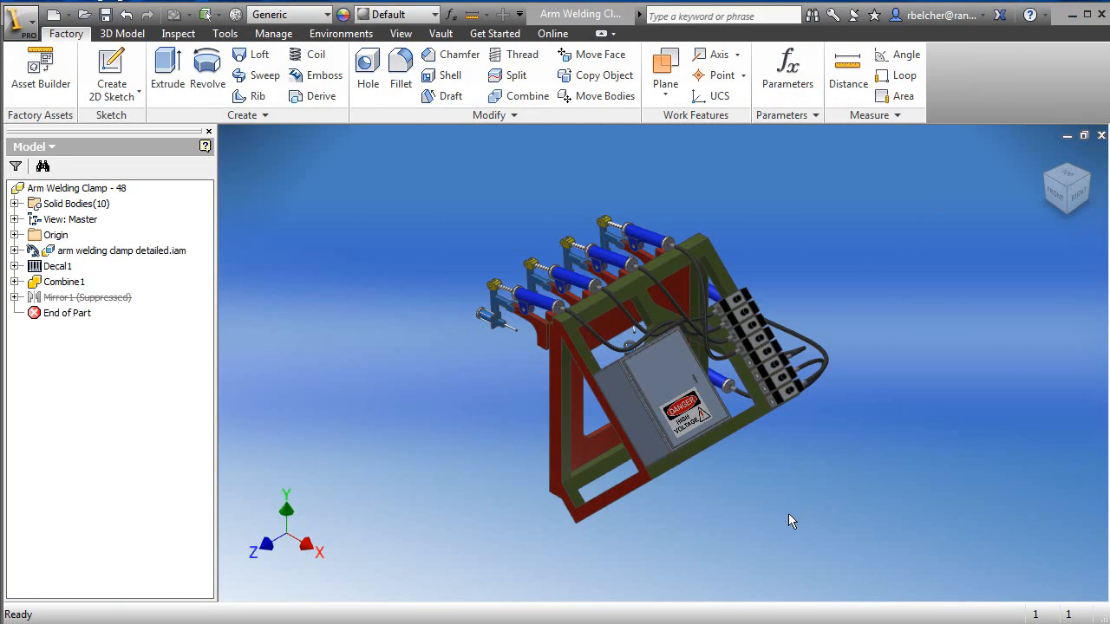
Step: Switch to Inventor and examine the Arm Welding Clamp - 48 fixture from the clamp side at several angles
key("F4")
left_click_drag(395, 477, 567, 503)
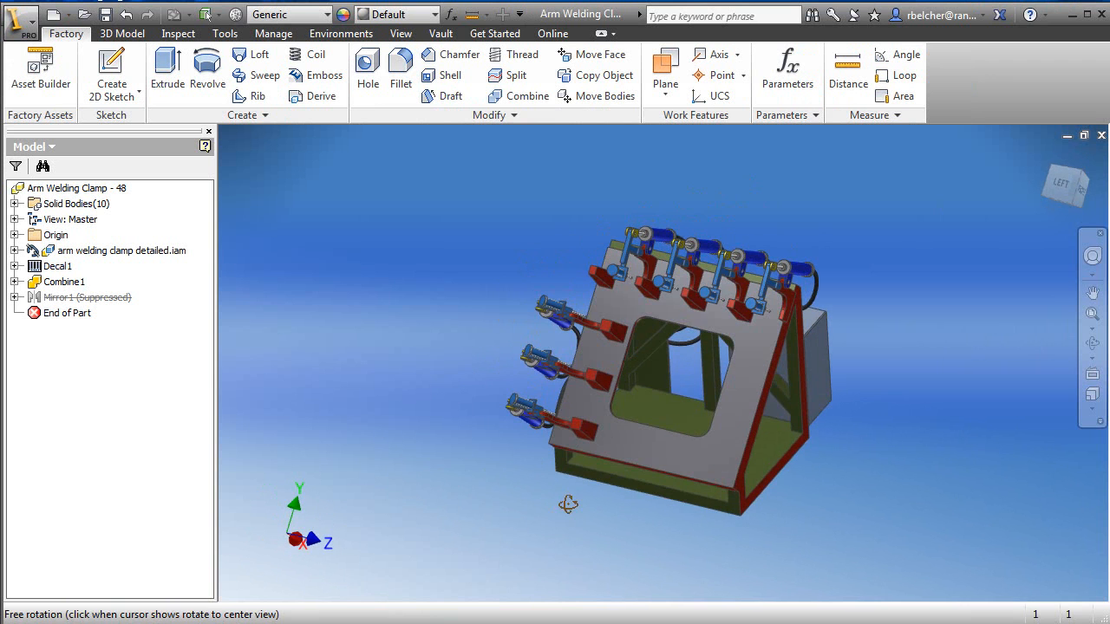
key("Escape")
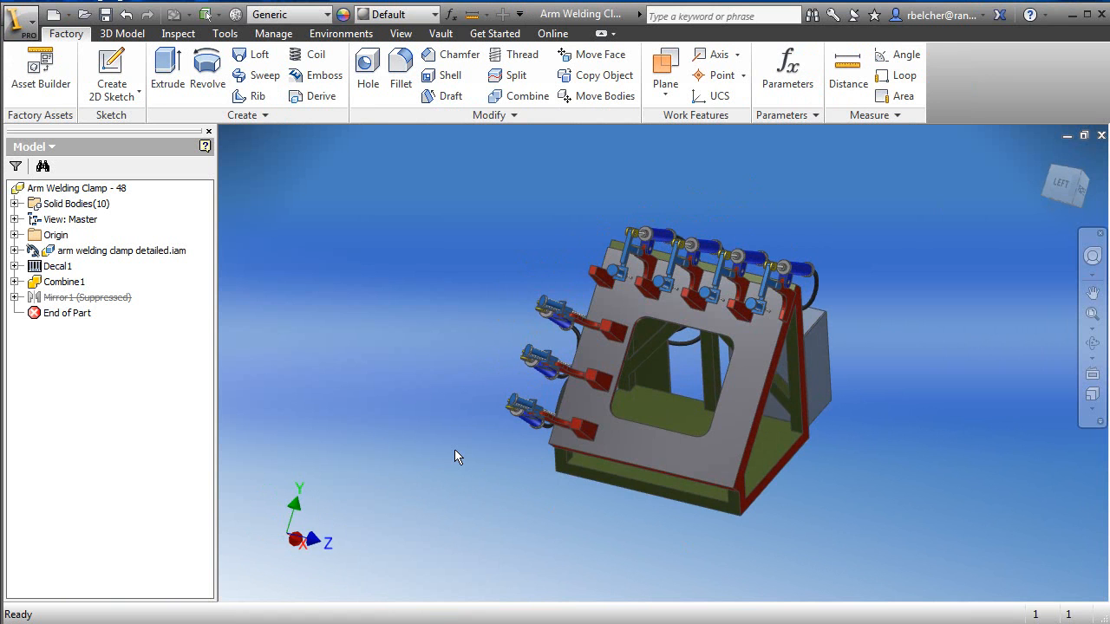
mouse_move(452, 471)
middle_mouse_down("shift")
mouse_move(488, 442)
mouse_move(761, 422)
mouse_move(417, 456)
mouse_move(597, 404)
mouse_move(521, 459)
mouse_move(459, 456)
middle_mouse_up("shift")
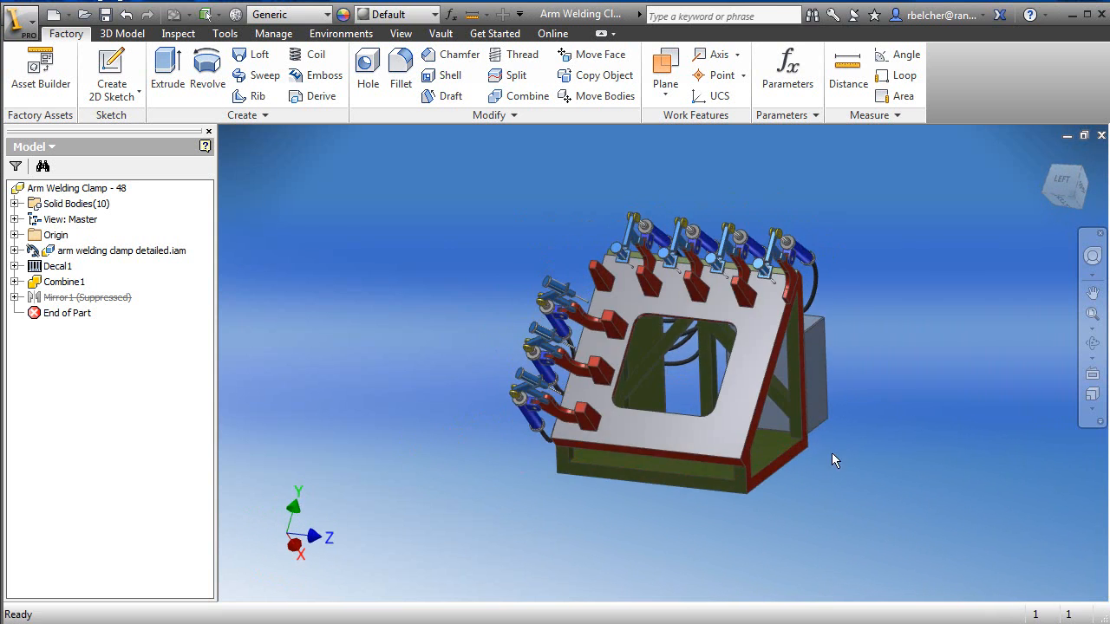
scroll(819, 422, "down", 3)
scroll(823, 469, "up", 1)
middle_click_drag(824, 476, 778, 480)
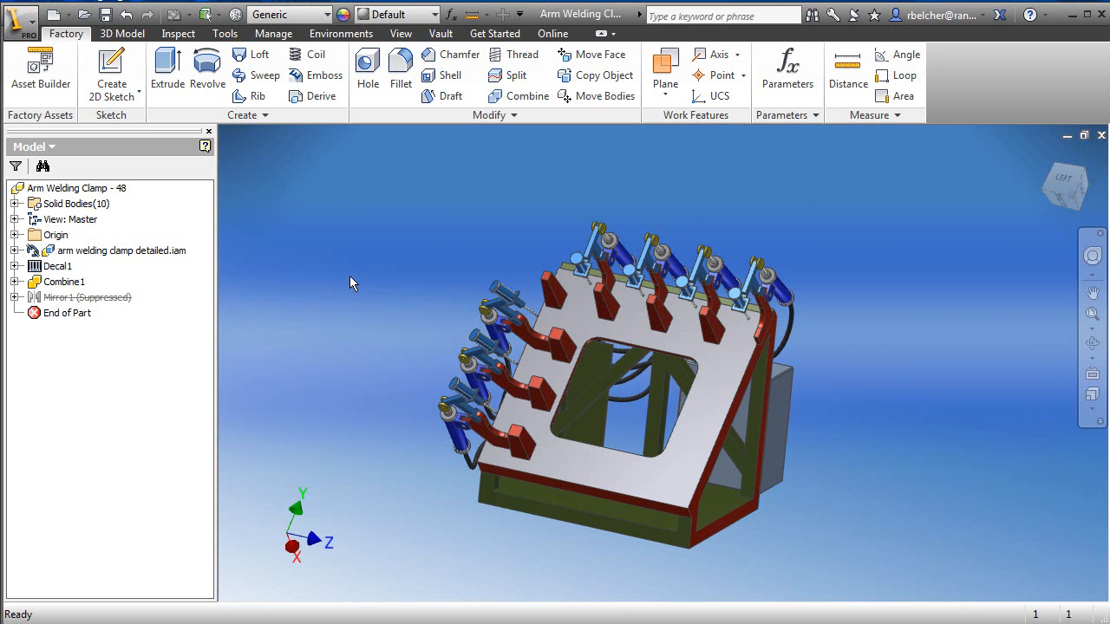
middle_click_drag(349, 276, 315, 352, "shift")
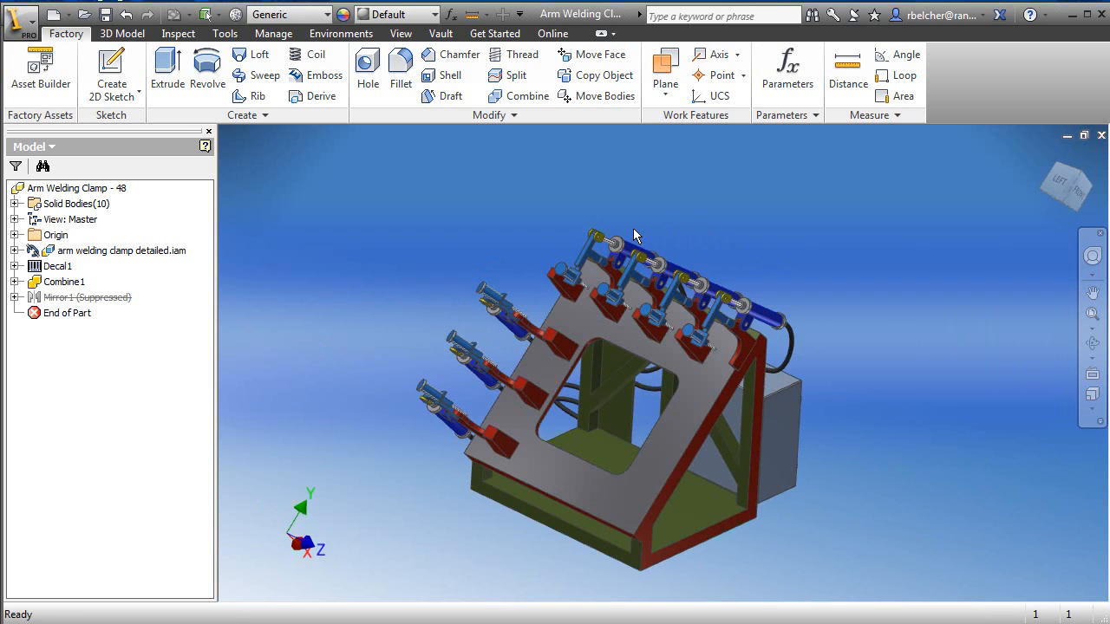
Step: Test the Double user parameter by setting it to 1 ul and back to 0 ul
left_click(787, 78)
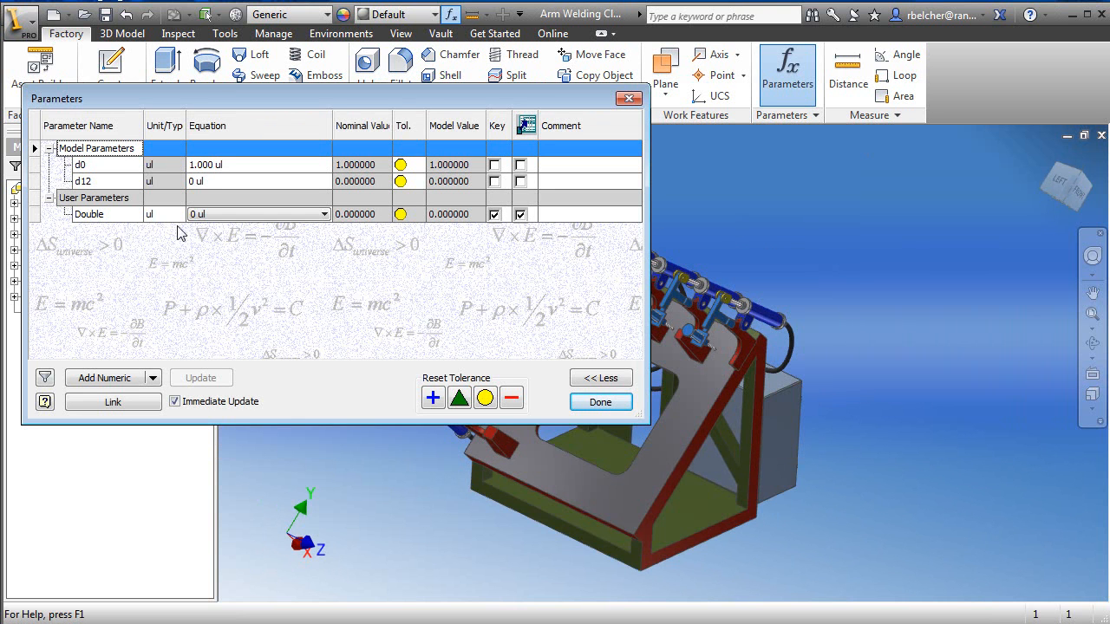
left_click(240, 219)
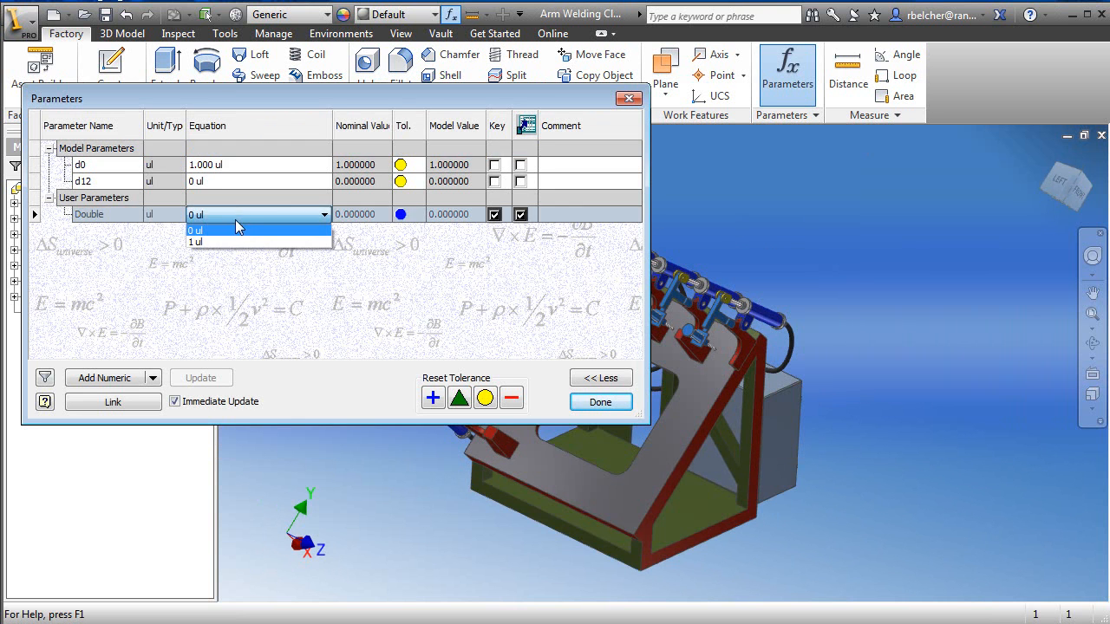
left_click(224, 242)
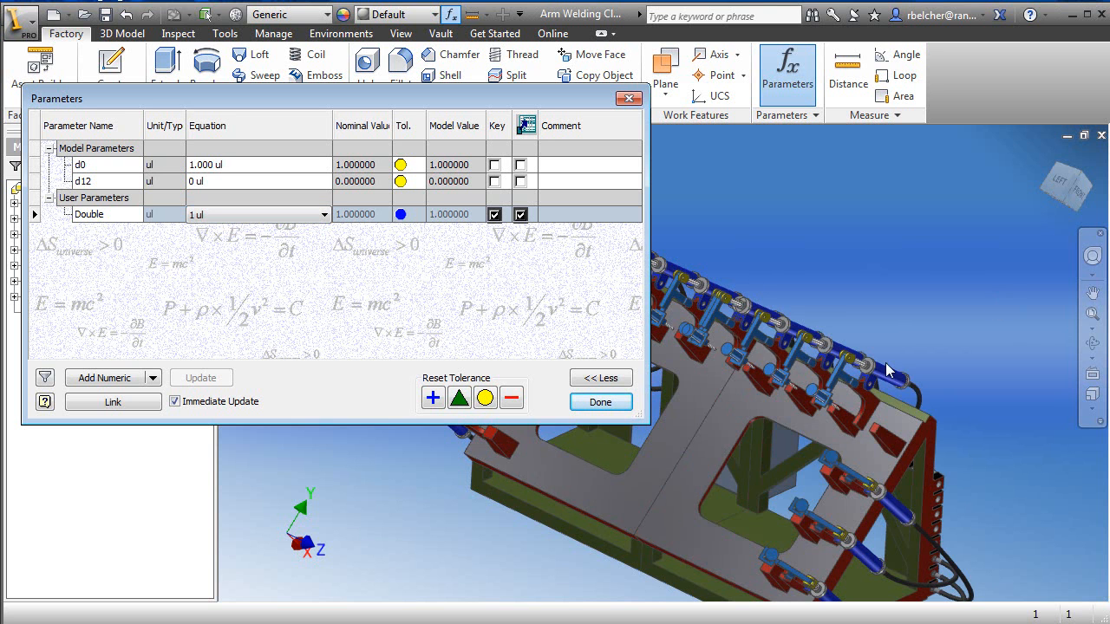
left_click(255, 216)
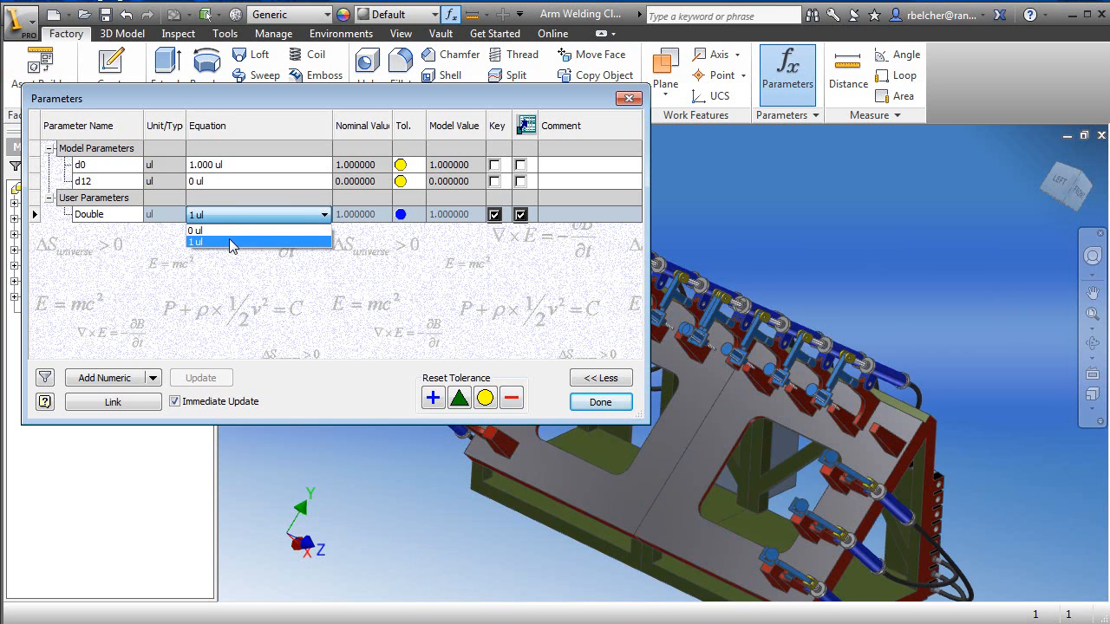
left_click(231, 242)
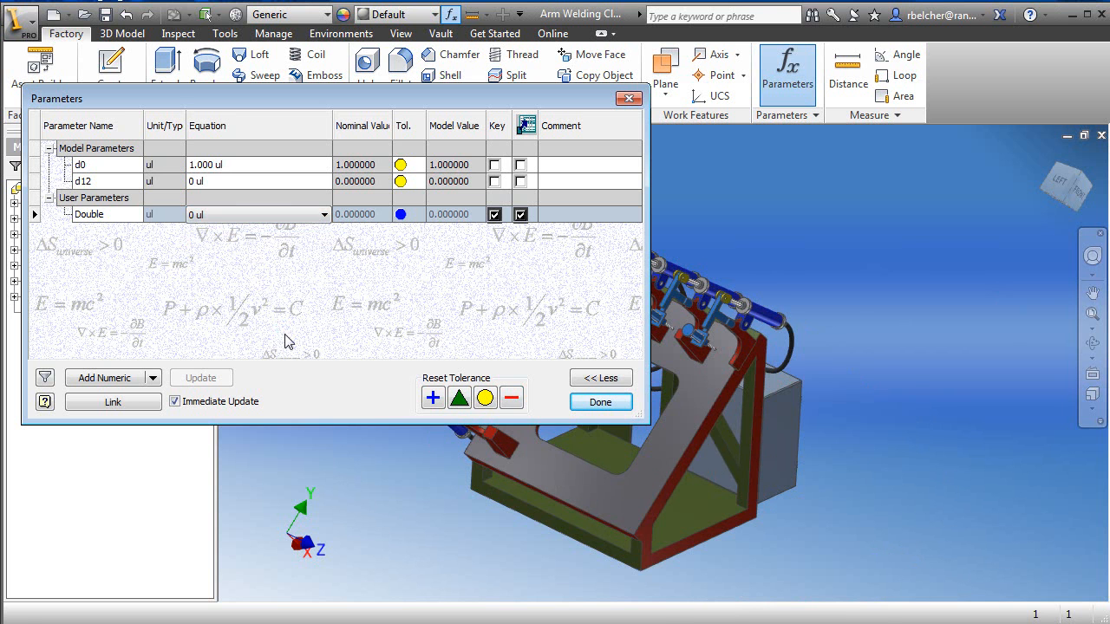
left_click(600, 402)
Step: Open the clamp in Asset Builder and define its landing surface on the frame's base face with the insertion point at a base corner
middle_click_drag(715, 235, 727, 229)
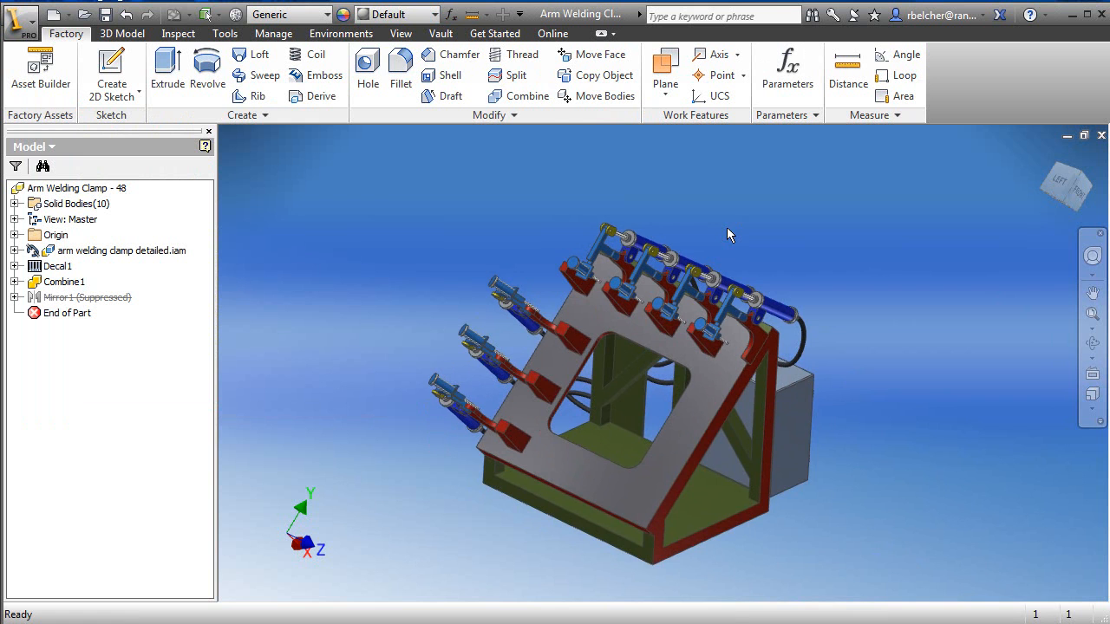
middle_click_drag(420, 344, 392, 322)
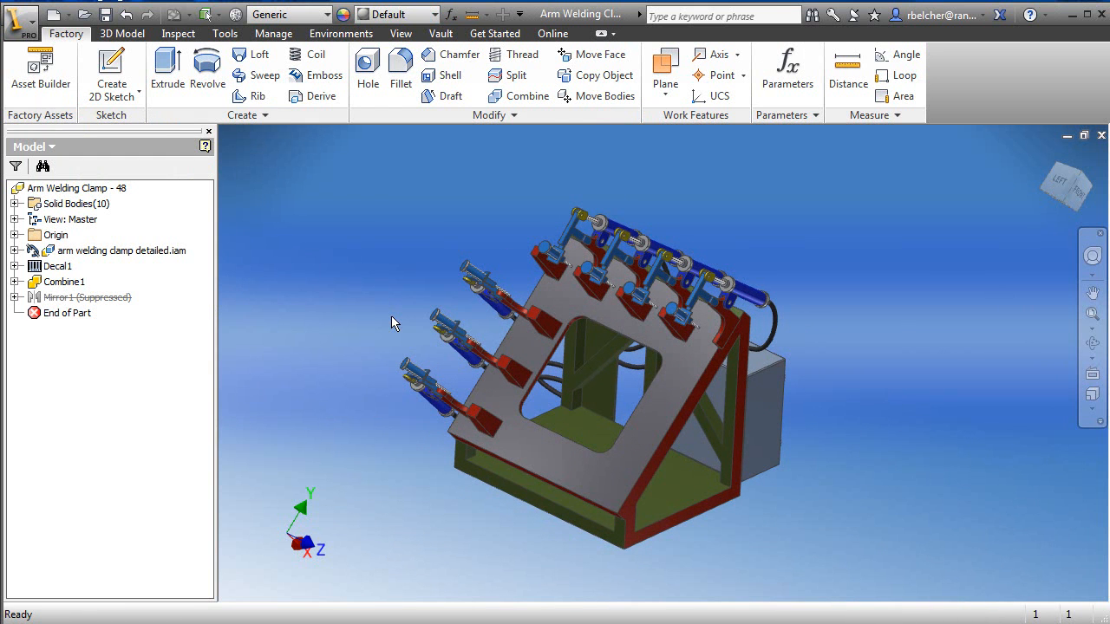
left_click(44, 77)
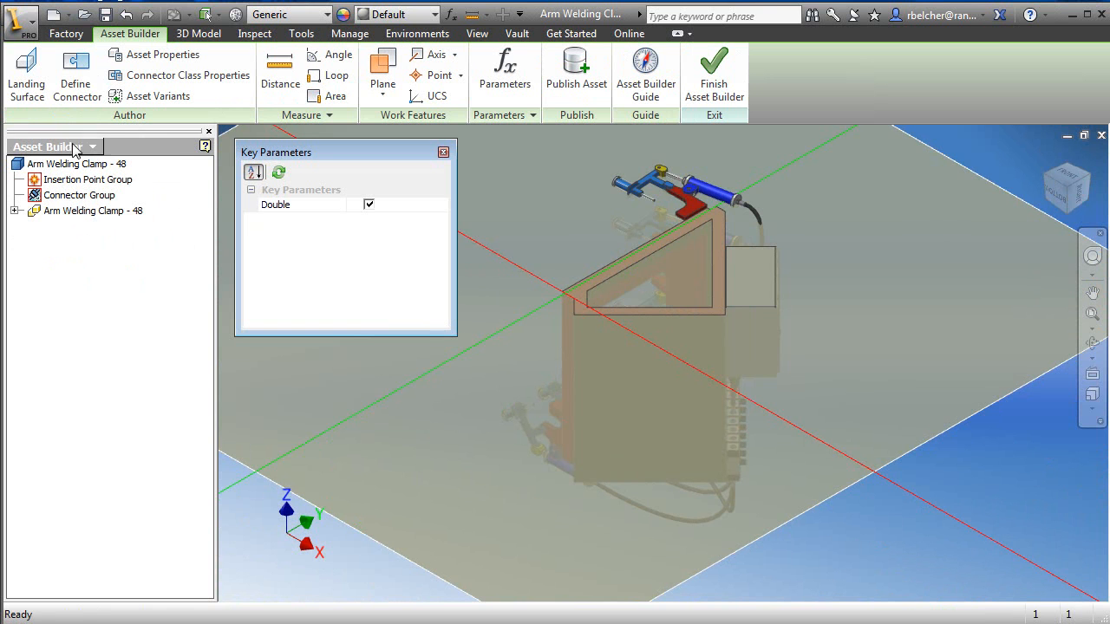
left_click(17, 85)
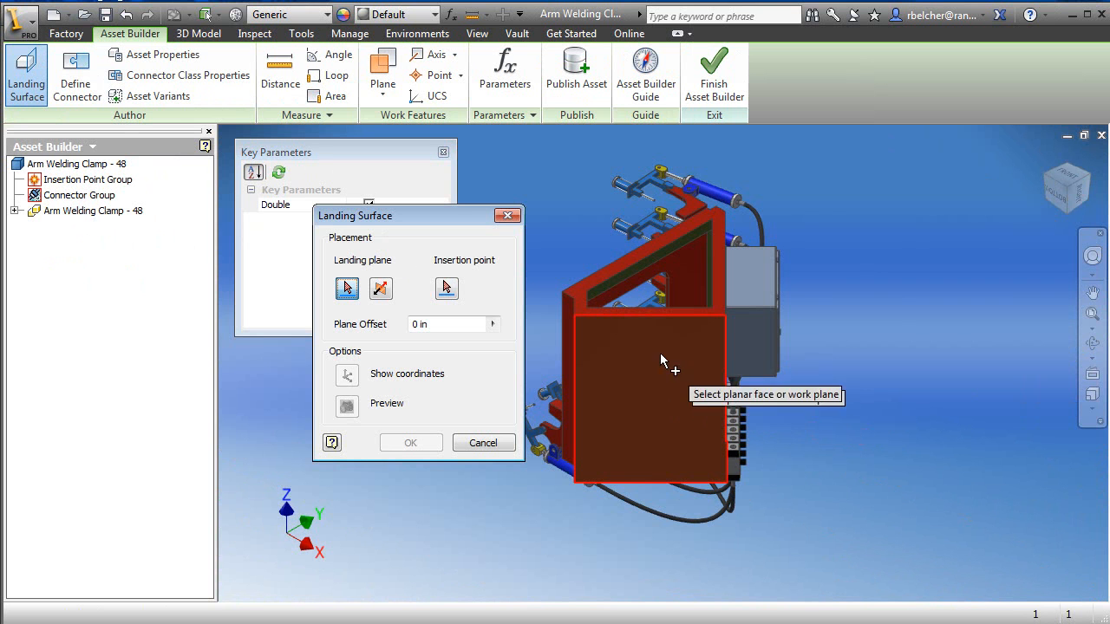
left_click(637, 350)
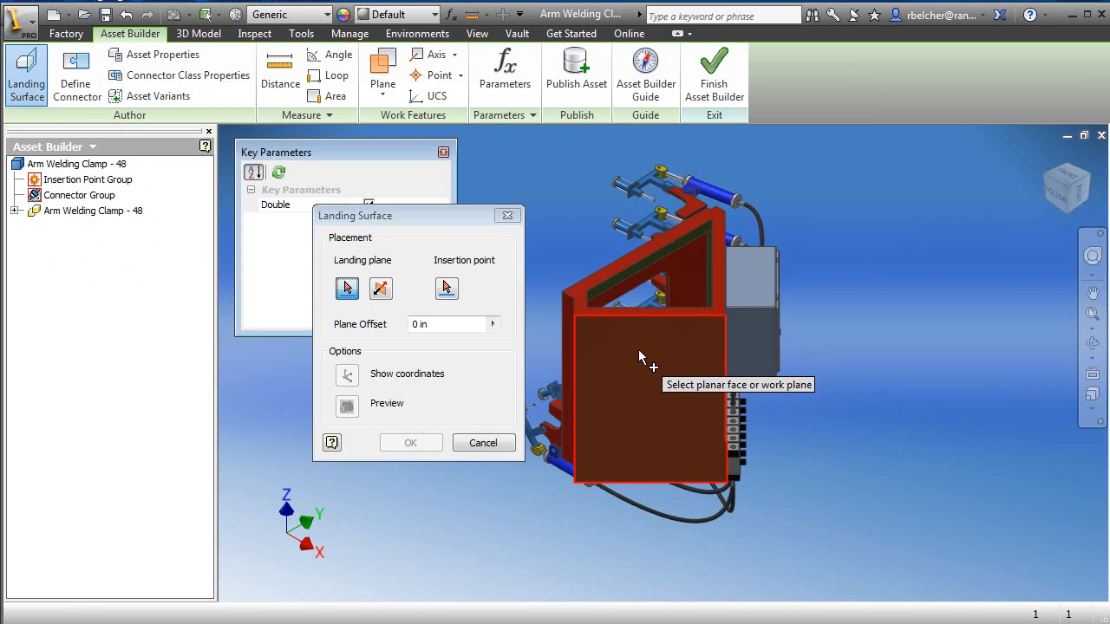
left_click(446, 288)
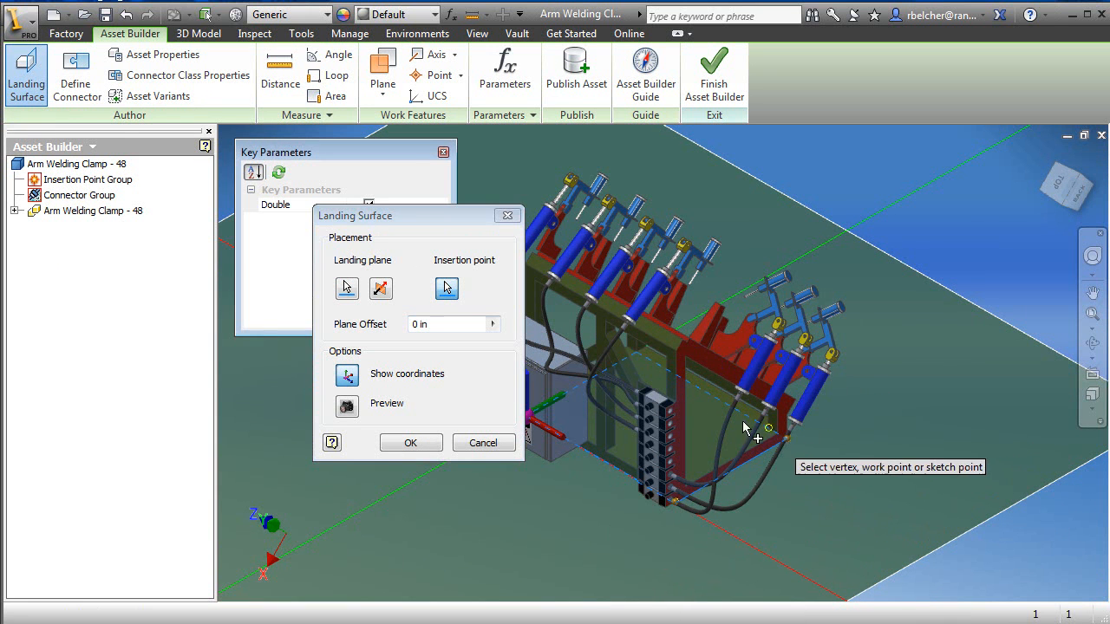
left_click(411, 443)
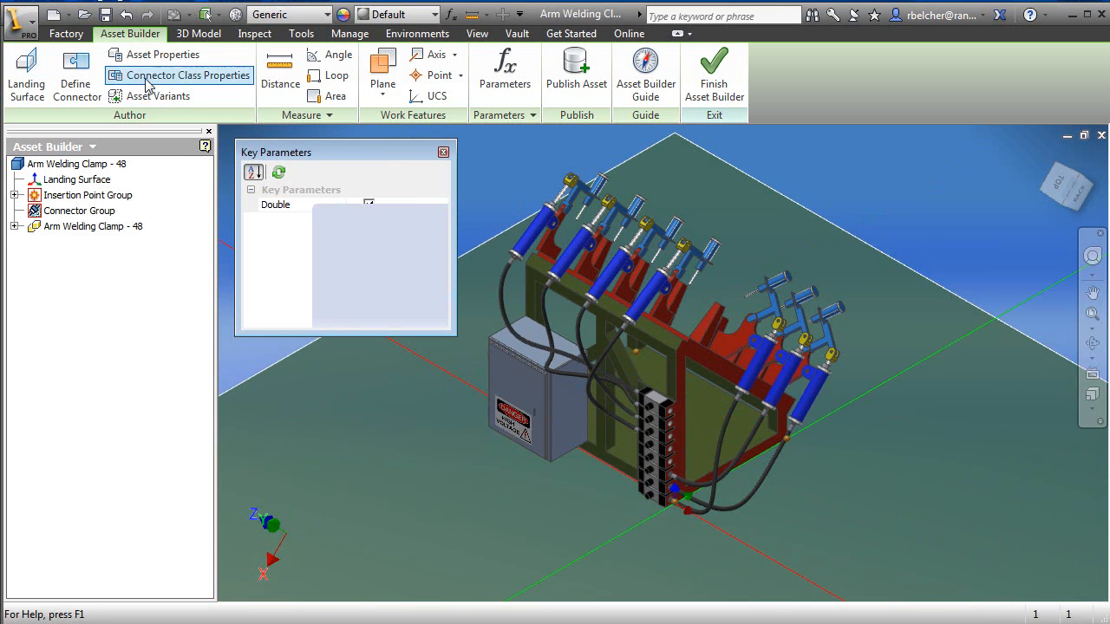
Step: Start defining a connector at the midpoint of the lower inner edge of the red side frame's opening
left_click(74, 69)
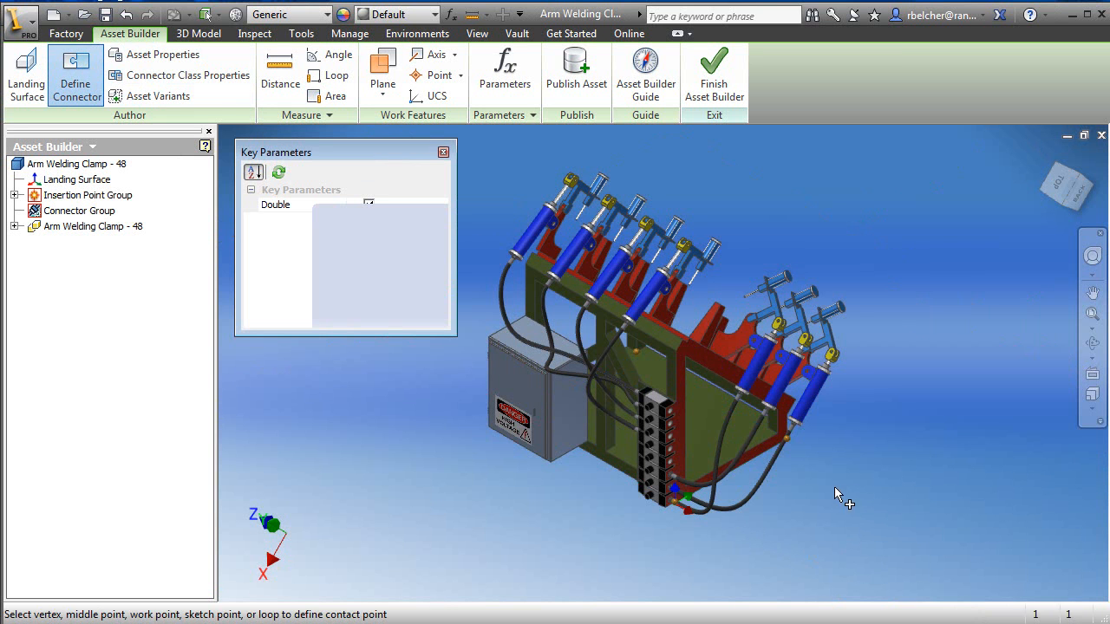
scroll(797, 518, "down", 3)
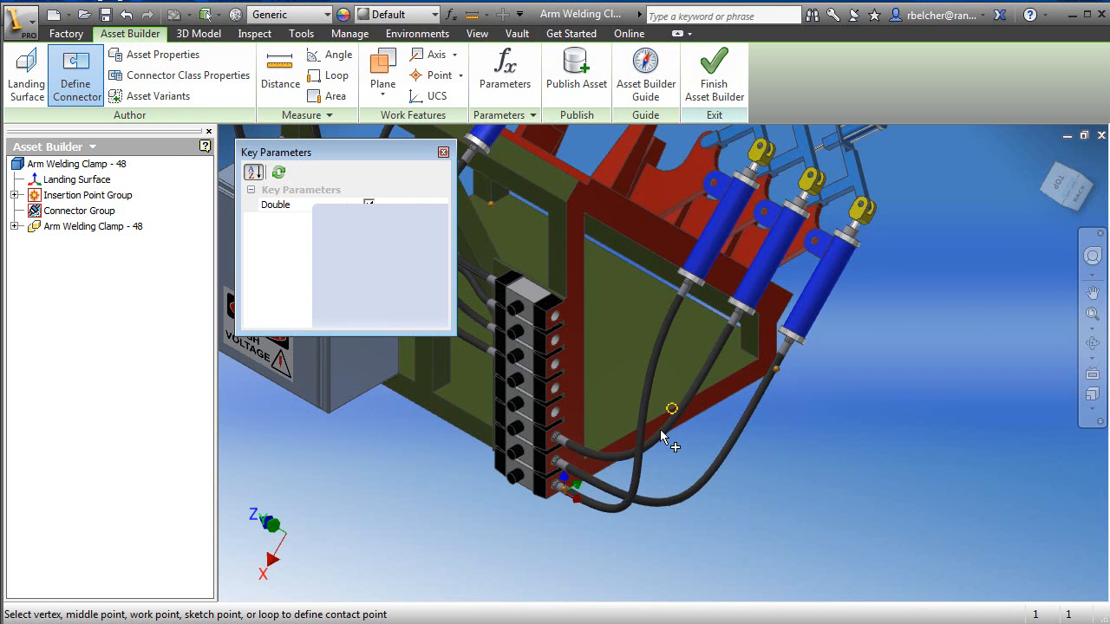
scroll(702, 445, "down", 3)
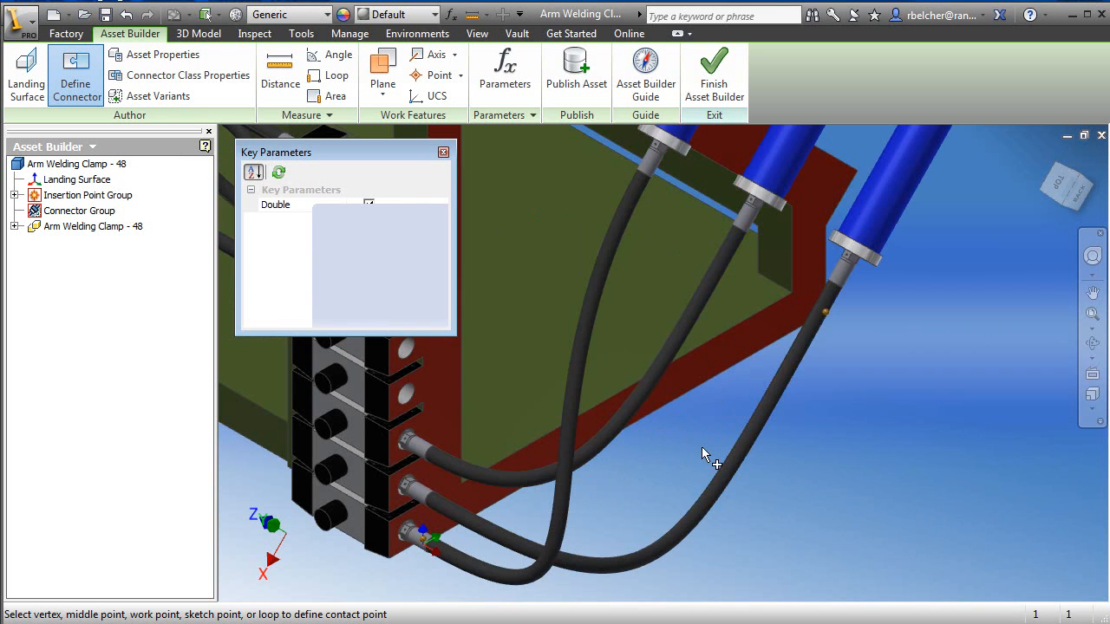
left_click(627, 387)
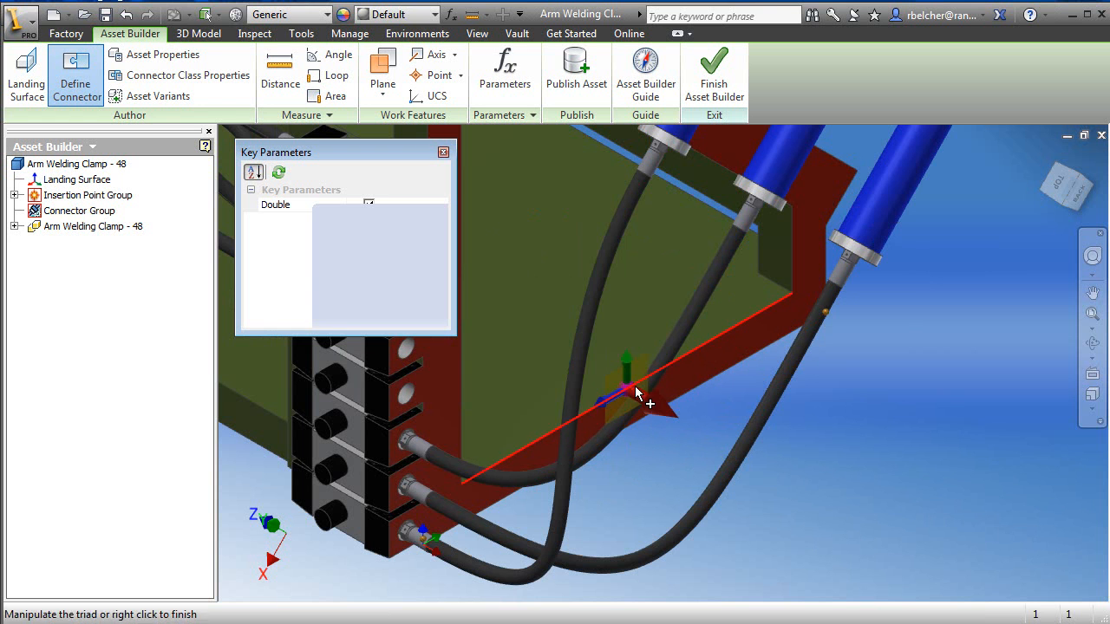
Step: Align the connector triad's X axis to the side frame face and its Z axis upward, and finish the connector
left_click(642, 395)
left_click(688, 380)
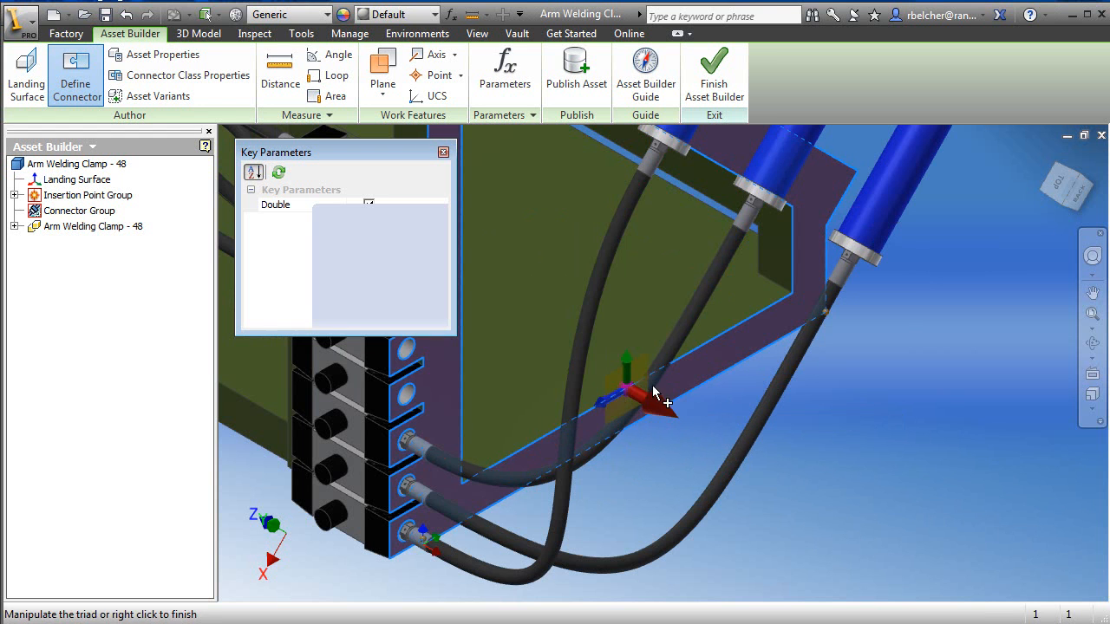
left_click(606, 402)
left_click(607, 374)
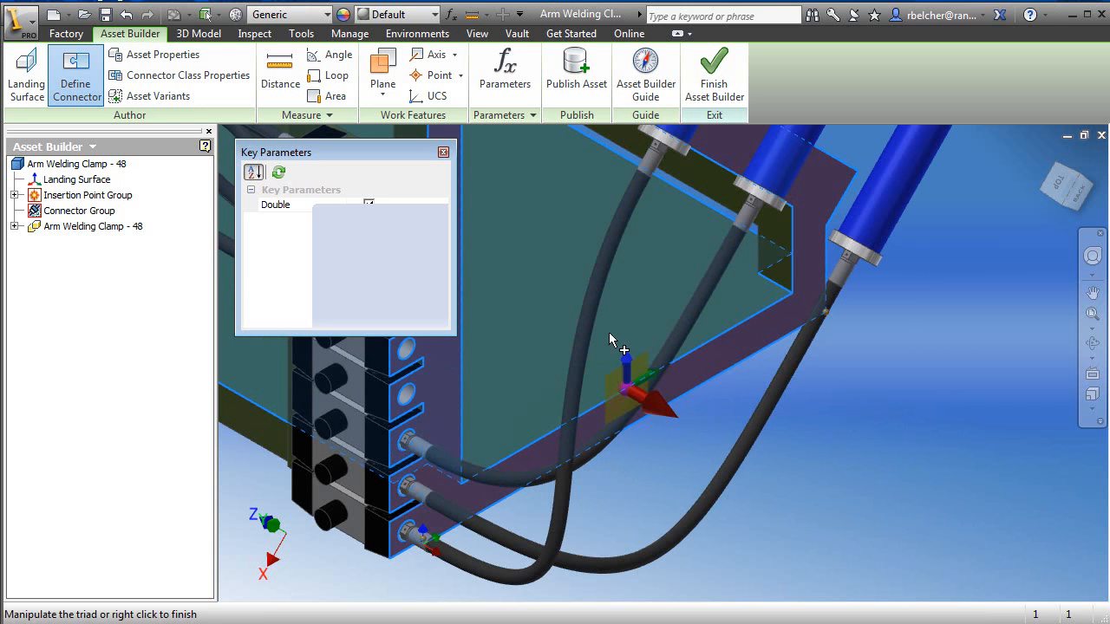
right_click(931, 380)
left_click(952, 386)
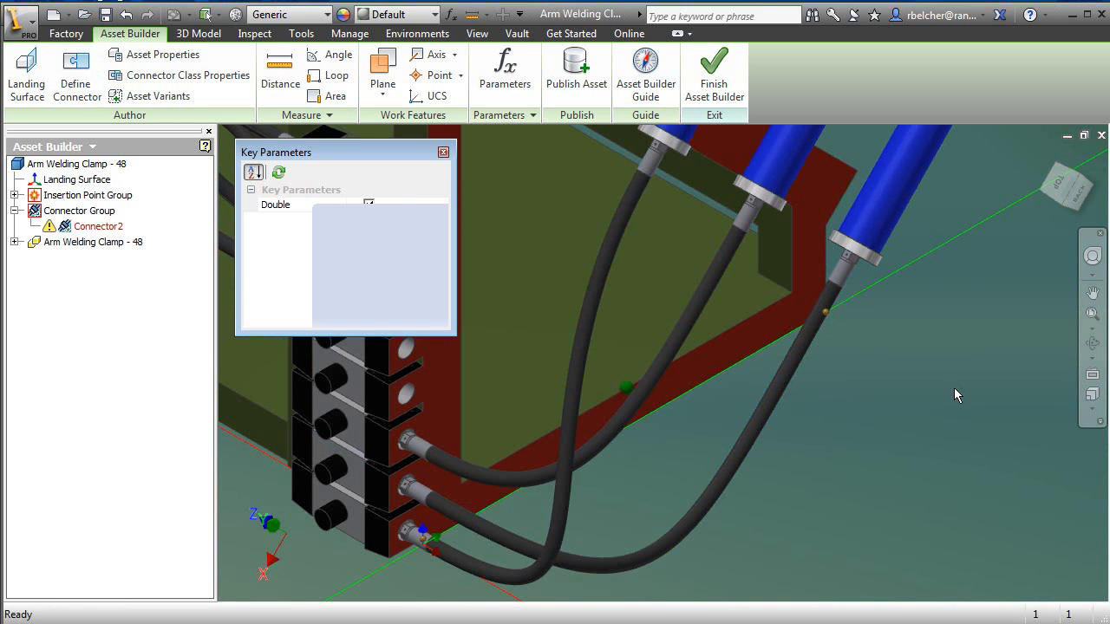
Step: Review the asset's general properties, including title, company, category and keywords, and accept them
scroll(927, 480, "down", 6)
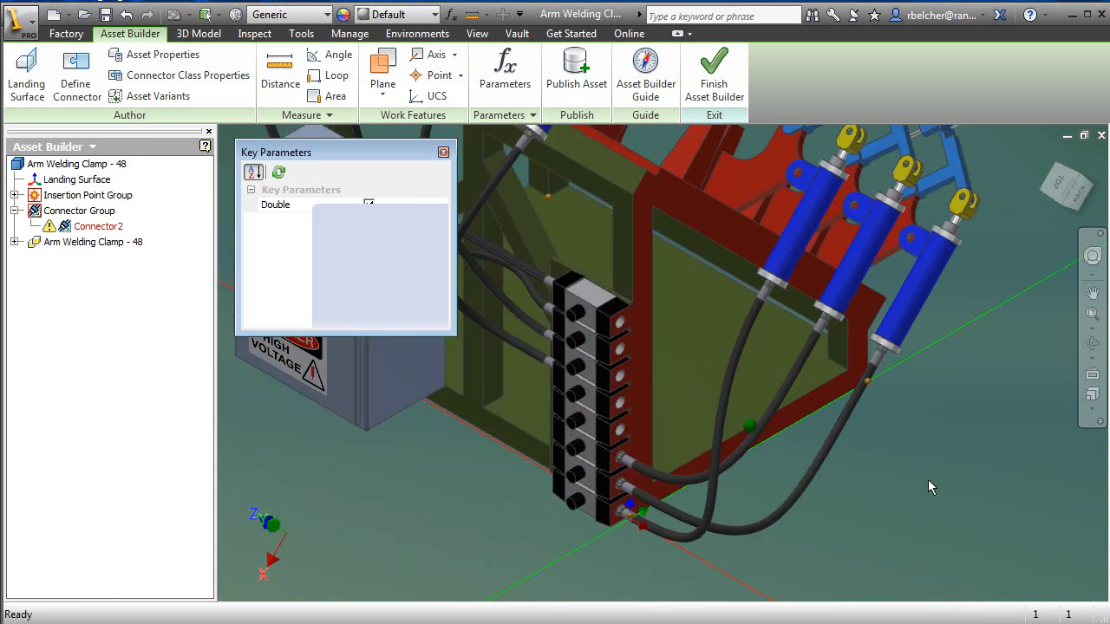
middle_click_drag(925, 482, 814, 474)
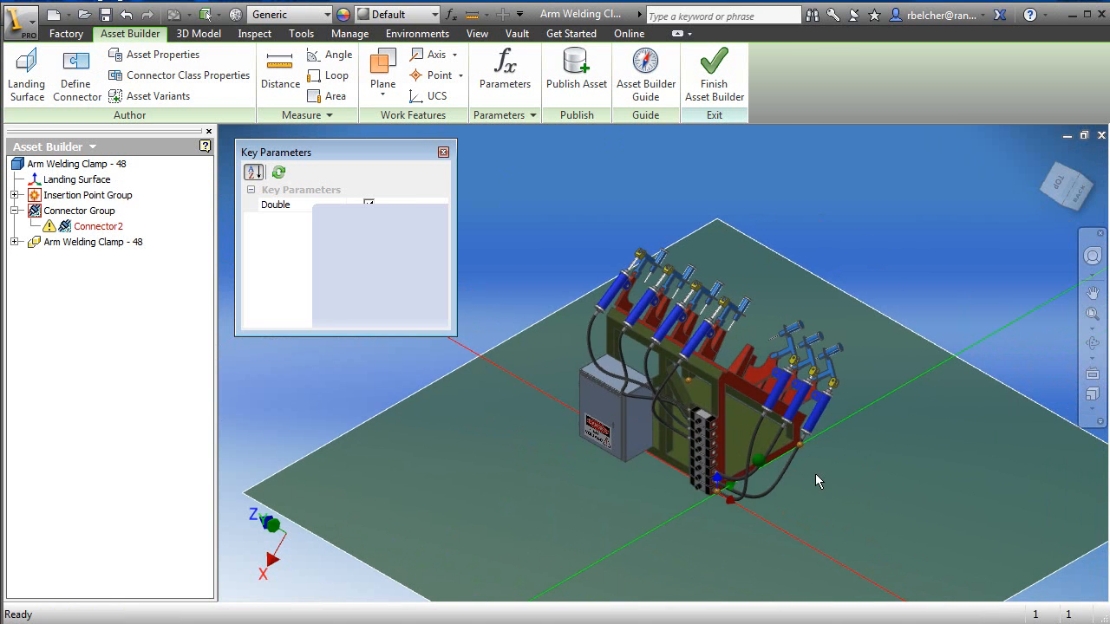
left_click(164, 57)
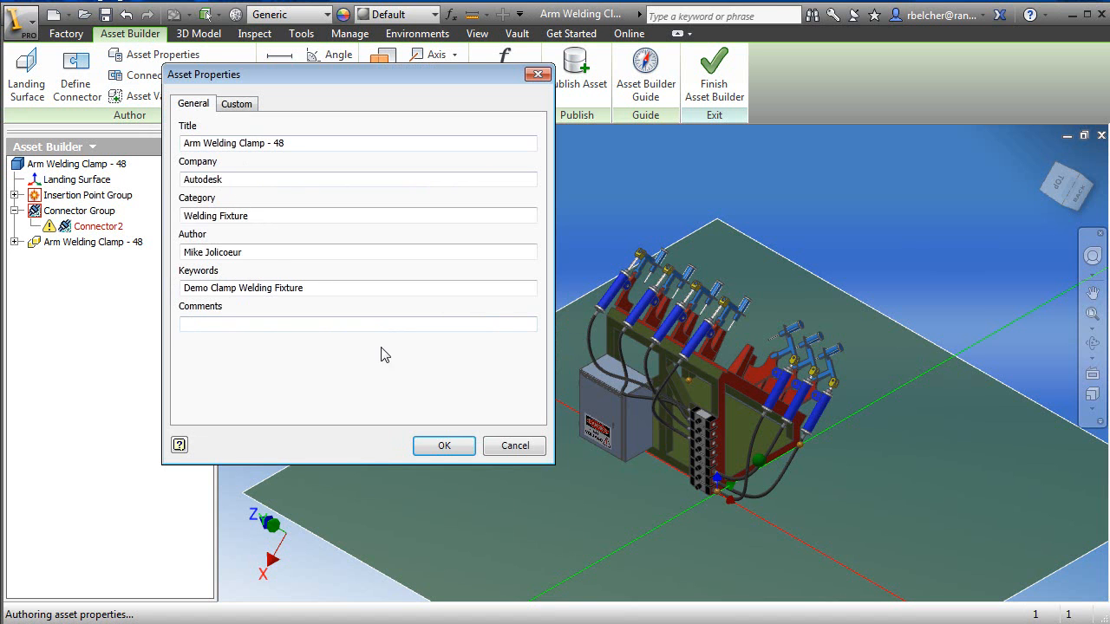
left_click(444, 448)
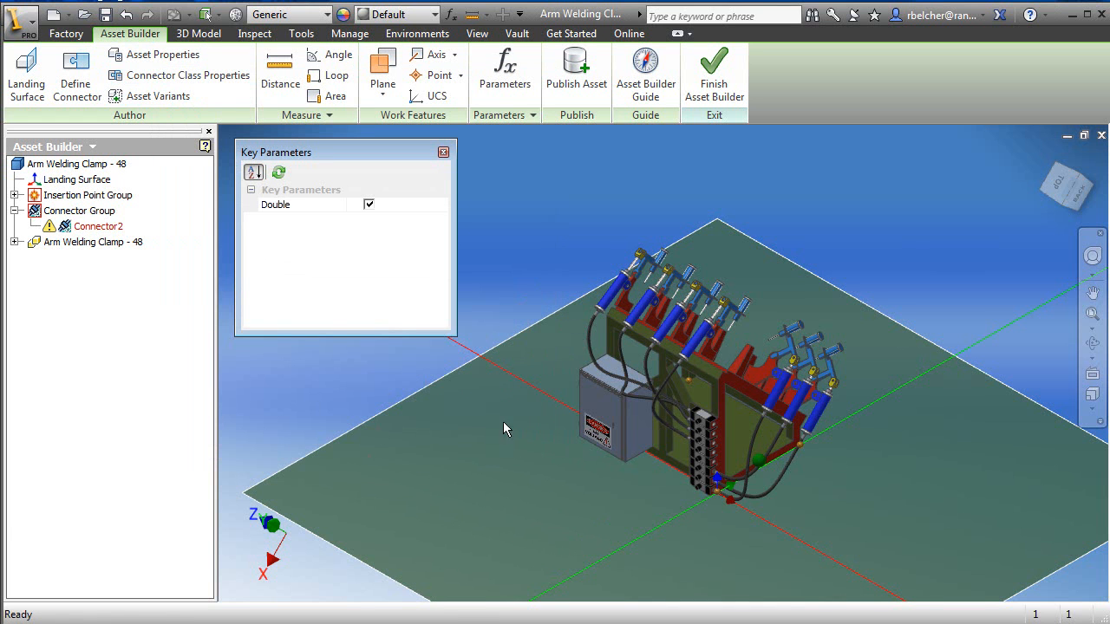
Step: Review the asset variants and the Double parameter value assigned to each, and accept the table
middle_click_drag(358, 457, 332, 418)
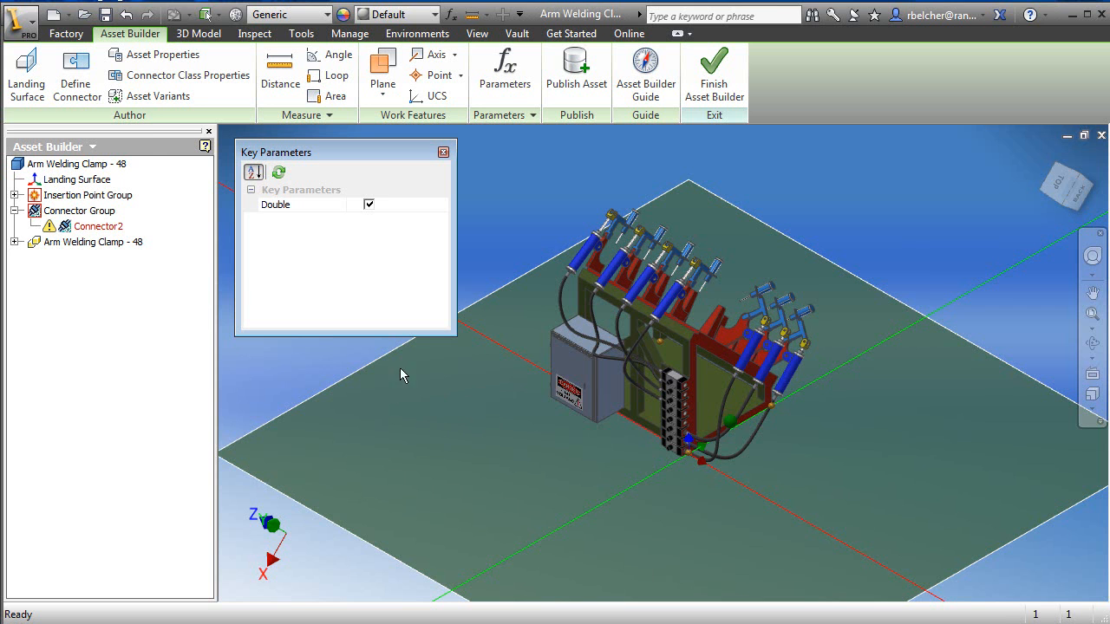
left_click(157, 98)
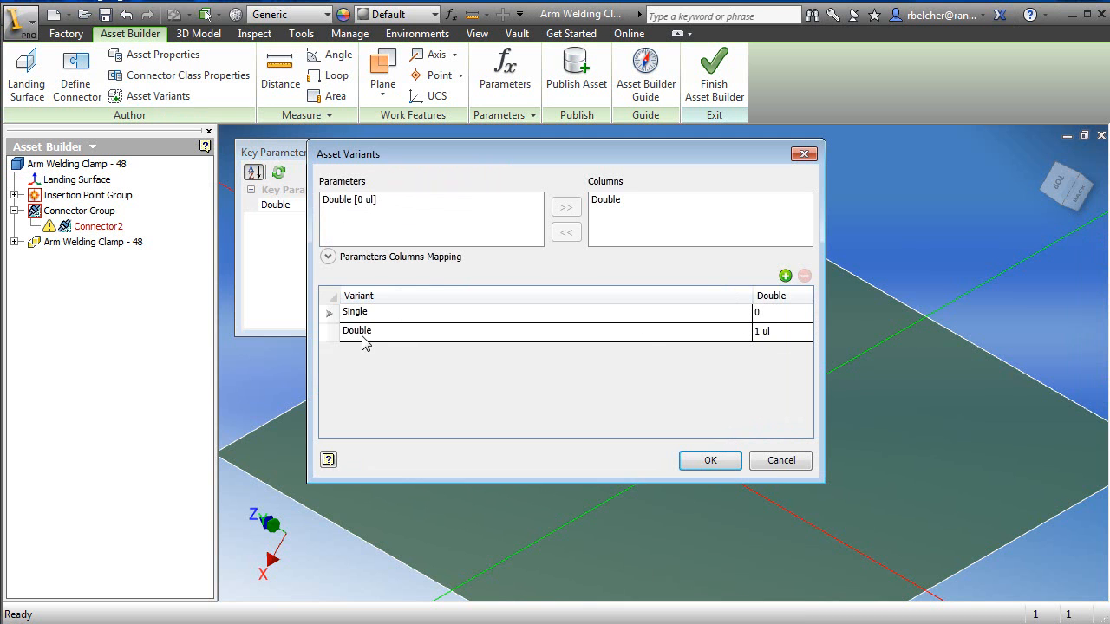
left_click(713, 463)
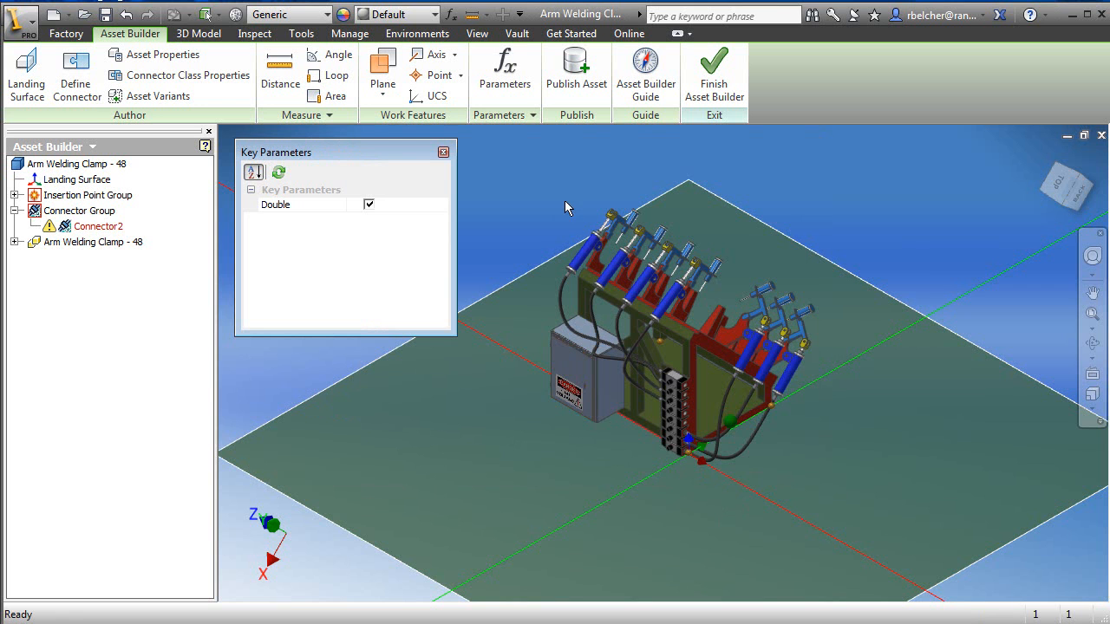
Step: Start publishing the Arm Welding Clamp - 48 asset, save the document, and choose the local Demo 2013 user assets folder as destination
left_click(570, 82)
left_click(634, 378)
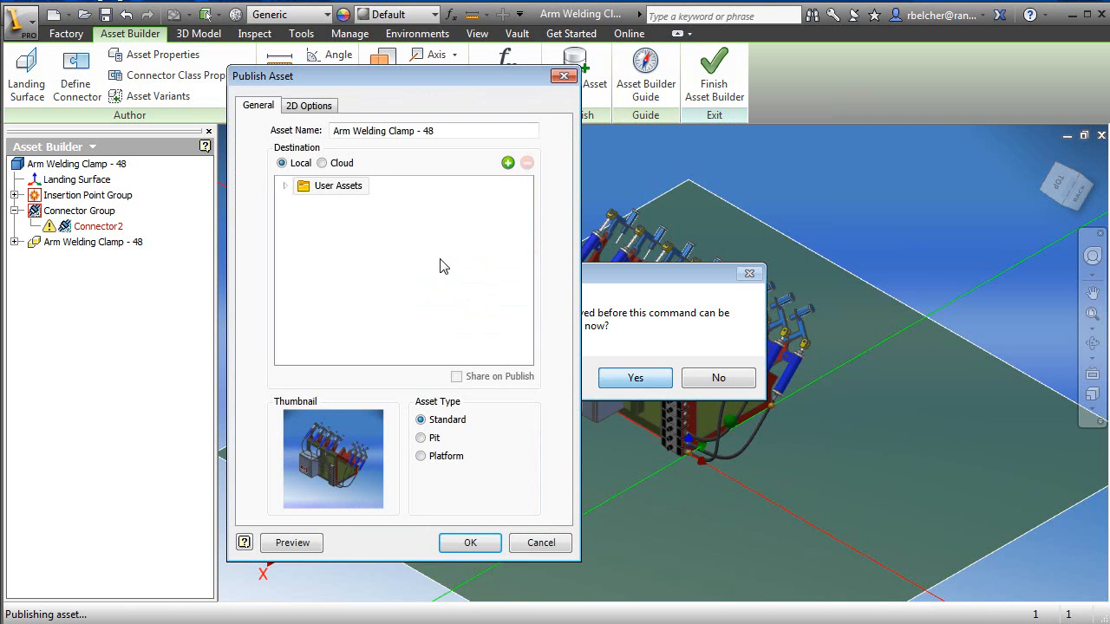
left_click(286, 186)
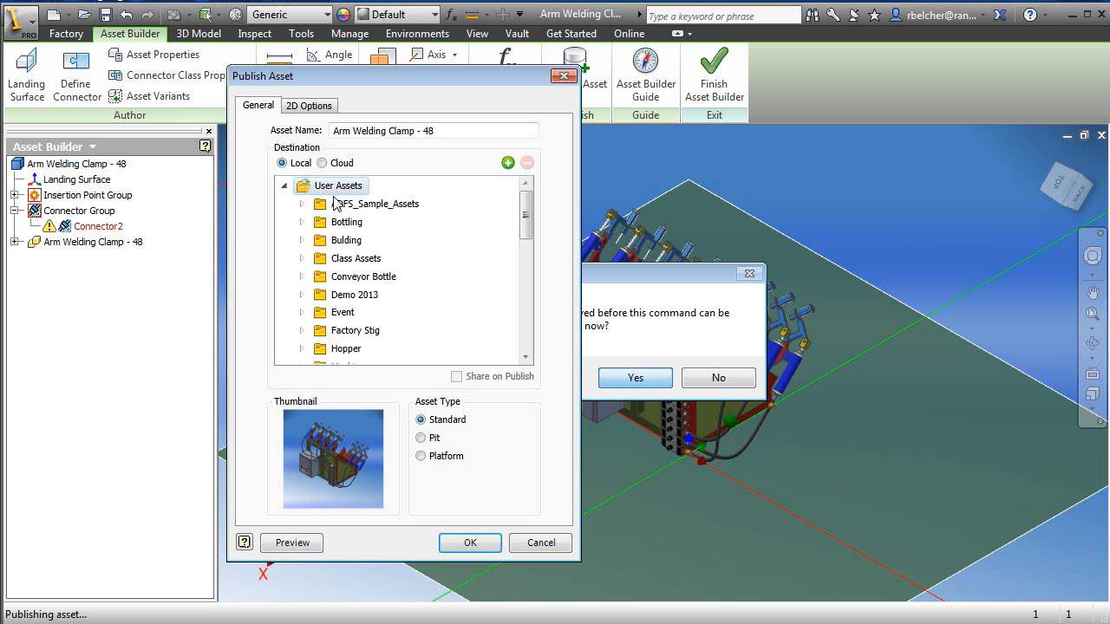
left_click_drag(529, 224, 529, 247)
left_click(354, 213)
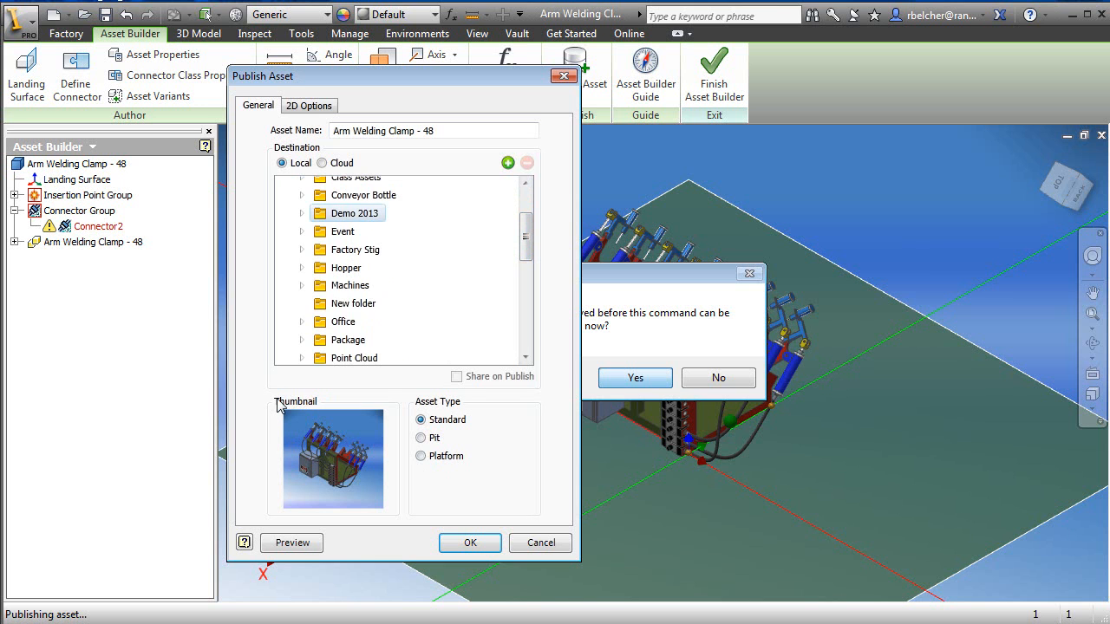
Step: Review the publish preview and the asset's 2D options, and cancel publishing
left_click(296, 546)
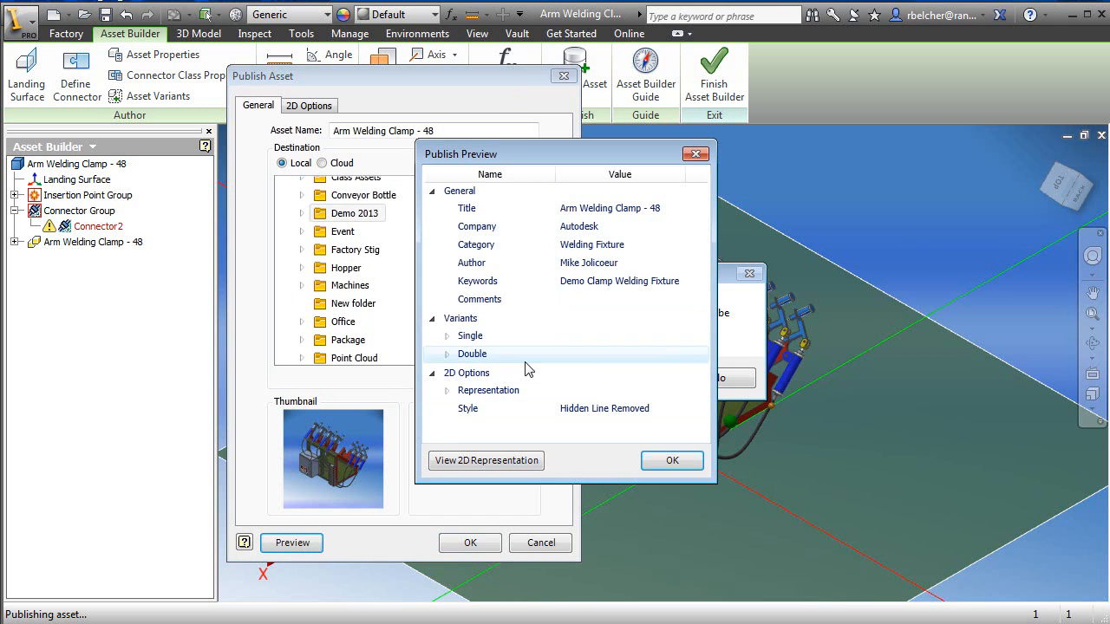
left_click(672, 460)
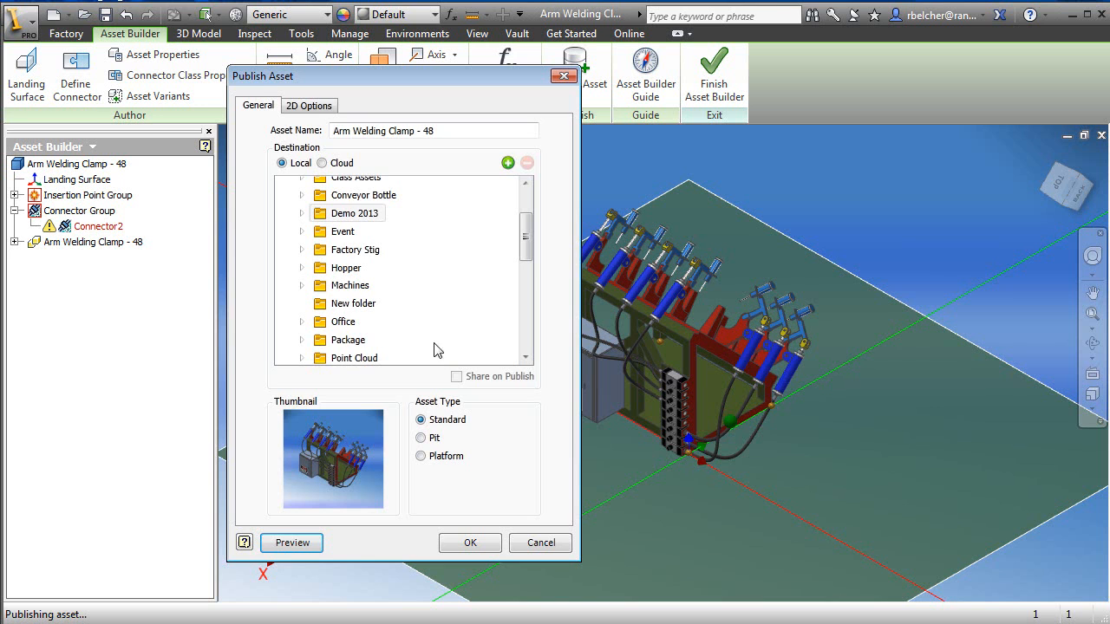
left_click(312, 108)
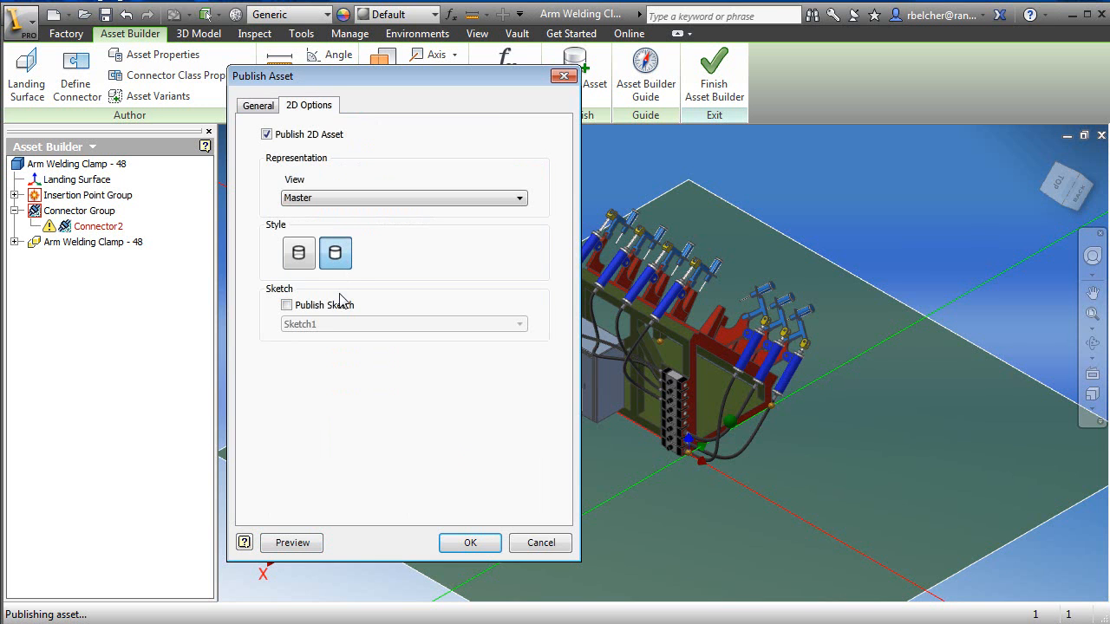
left_click(262, 112)
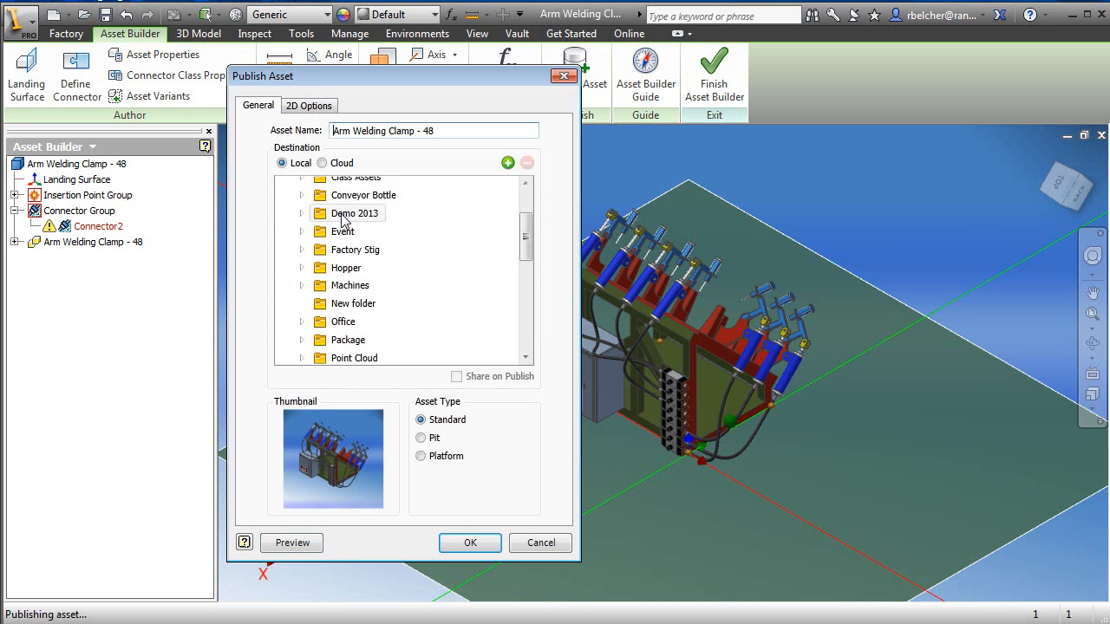
left_click(542, 546)
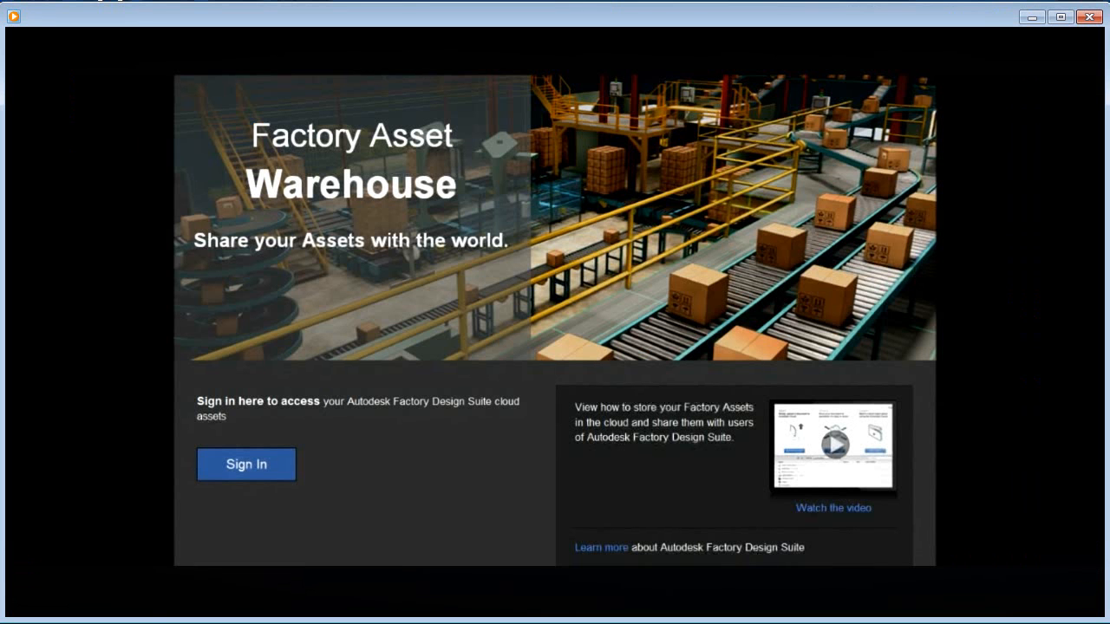
Step: Stop the Factory Asset Warehouse video and return to the arm welding clamp model
left_click(555, 605)
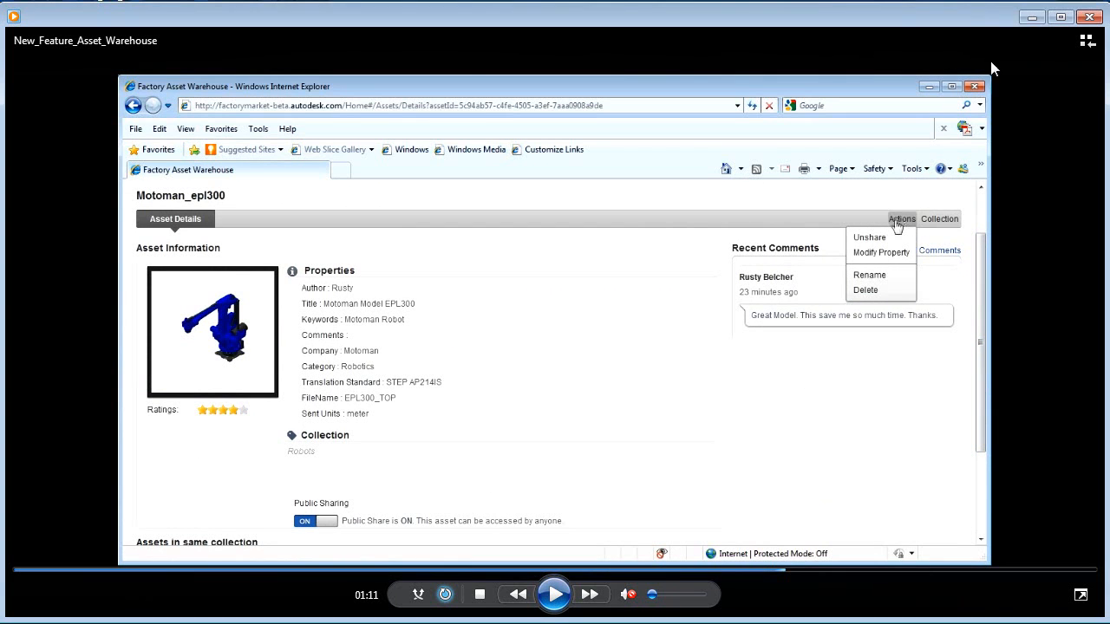
left_click(1030, 19)
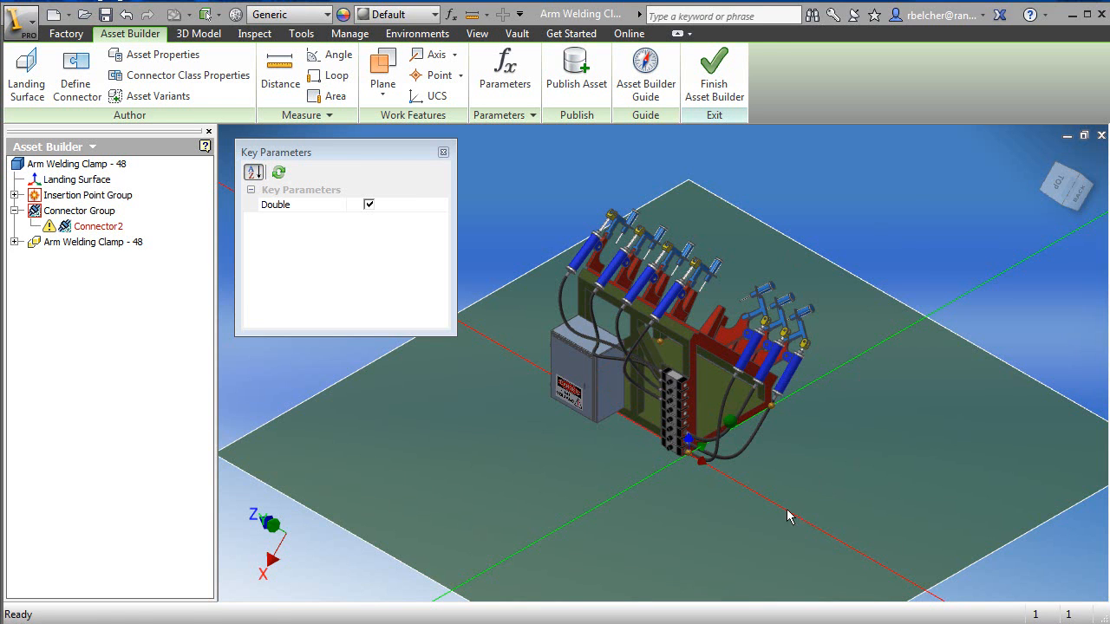
middle_click_drag(892, 372, 854, 507, "shift")
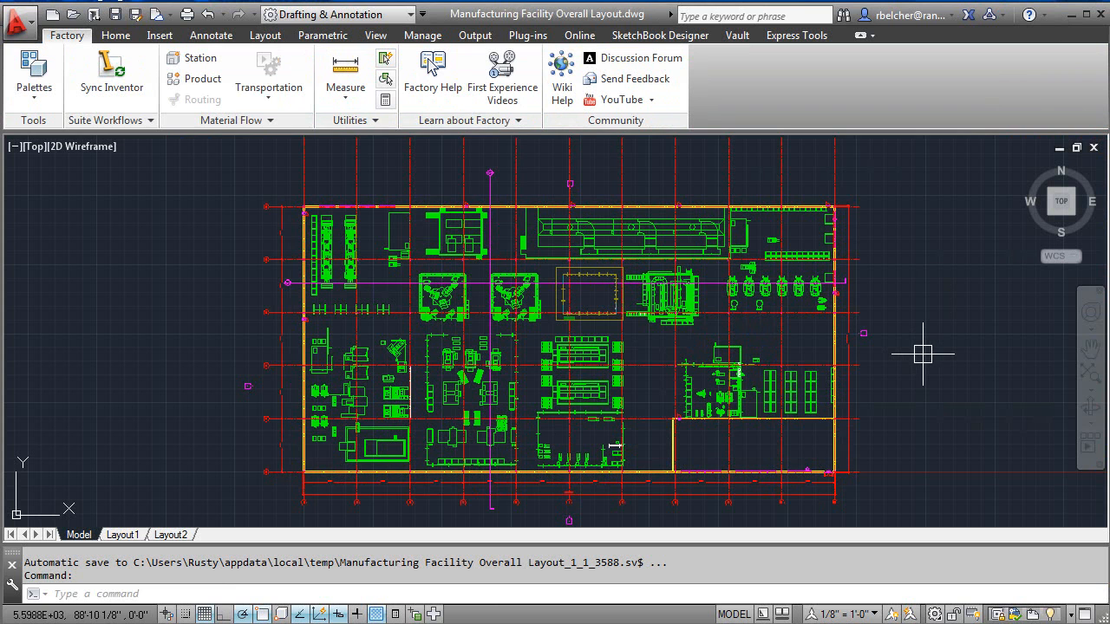
Step: Open the New Cell external reference drawing from the manufacturing facility's overall layout
scroll(606, 274, "up", 3)
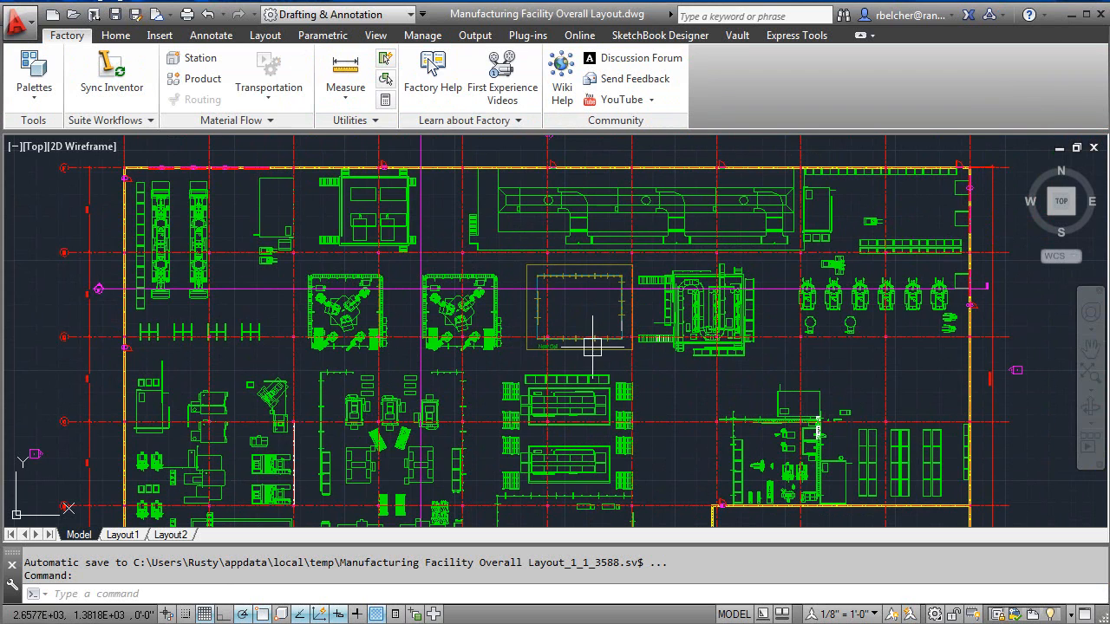
scroll(598, 373, "up", 2)
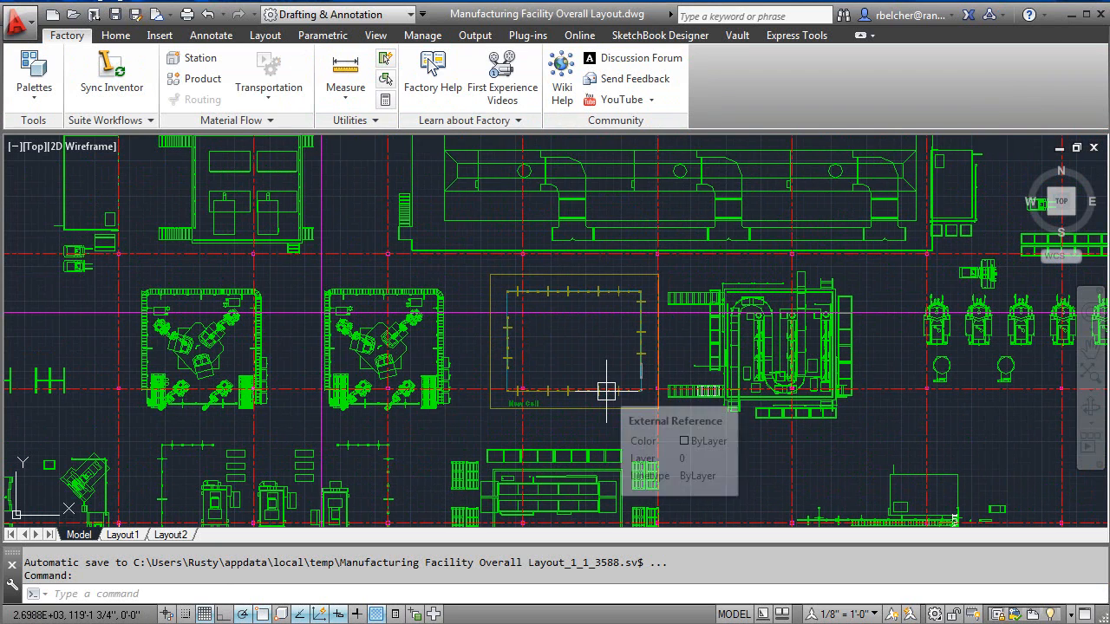
mouse_move(604, 374)
middle_mouse_down()
mouse_move(600, 398)
mouse_move(604, 278)
mouse_move(632, 295)
mouse_move(623, 307)
middle_mouse_up()
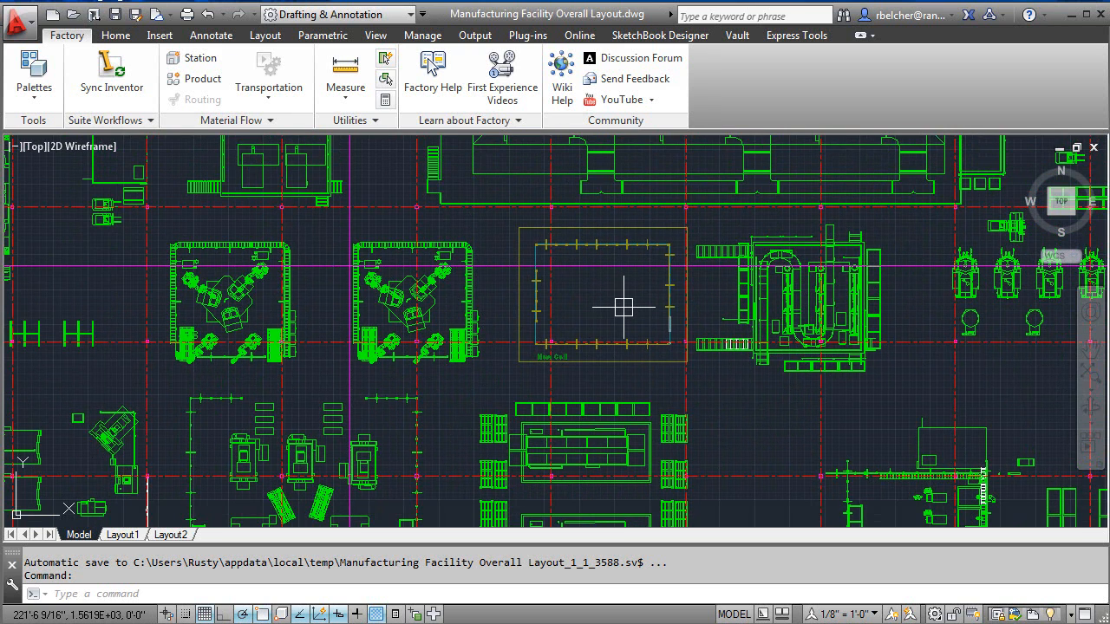
scroll(623, 307, "up", 2)
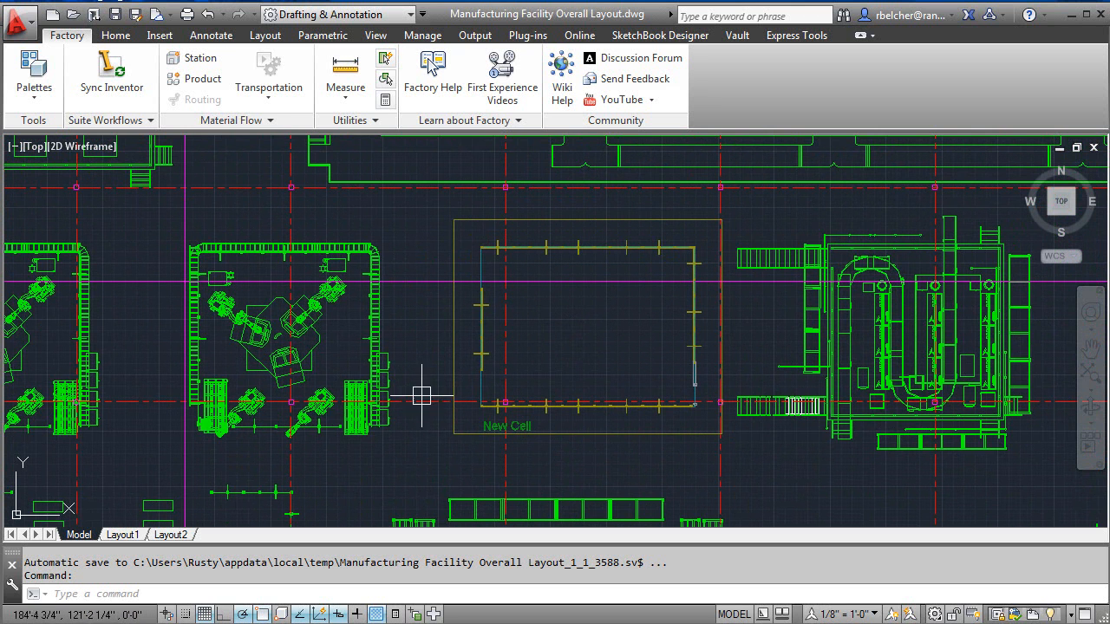
left_click(450, 347)
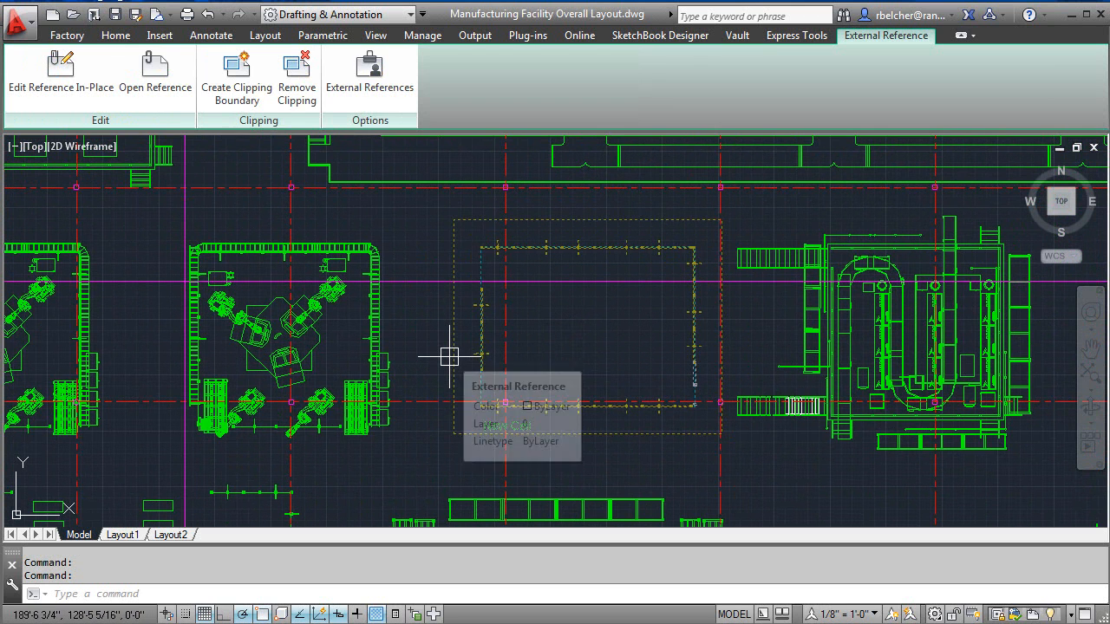
left_click(157, 74)
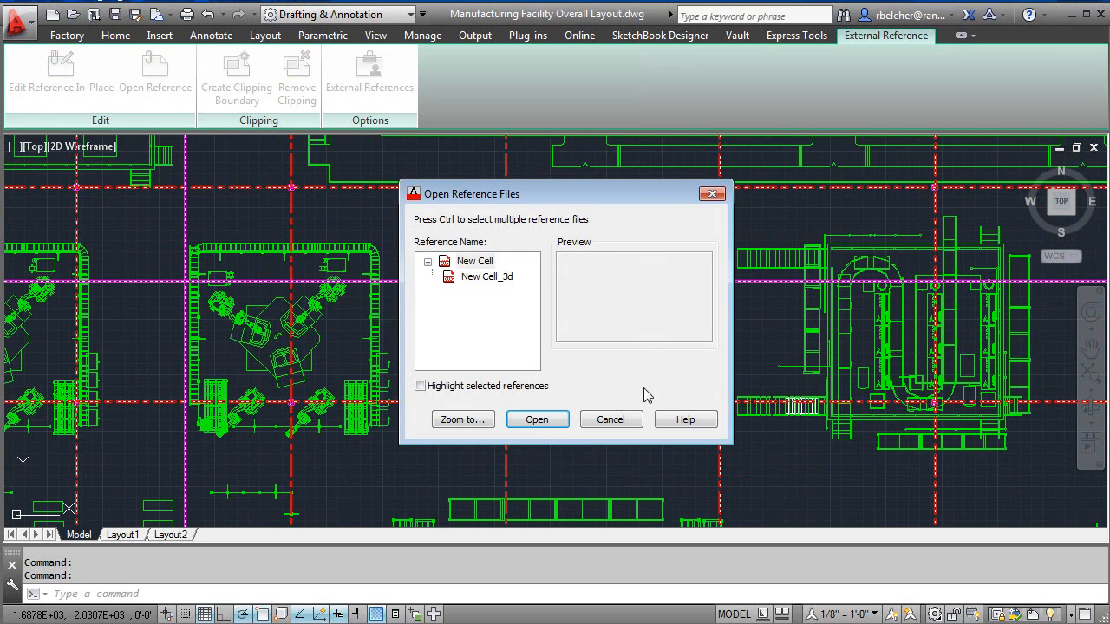
left_click(536, 419)
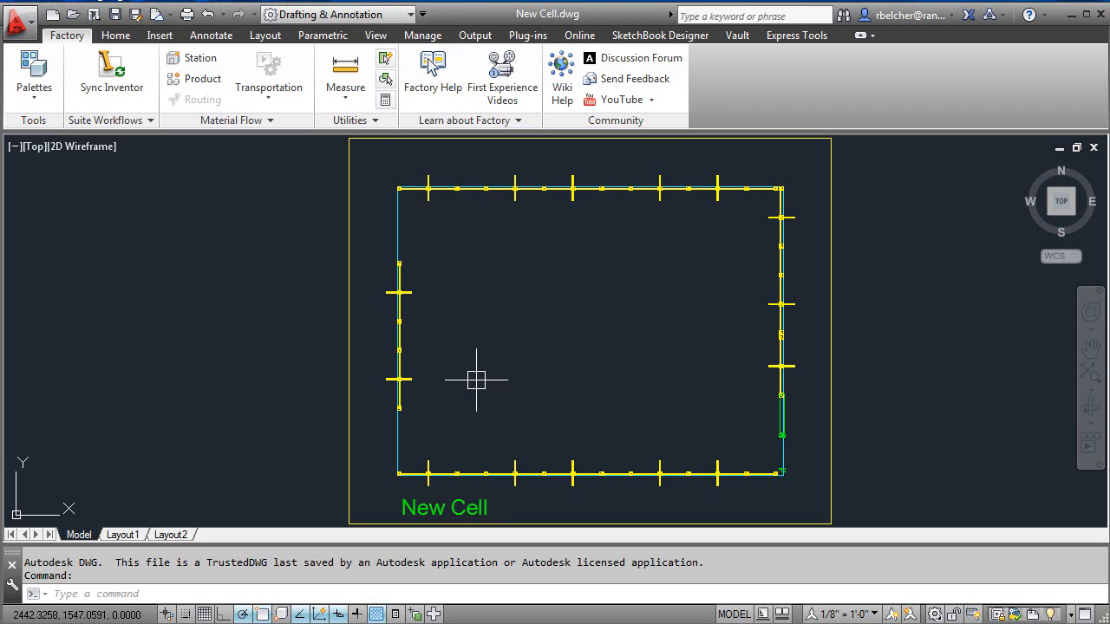
Step: Display the factory Asset Browser in the New Cell drawing and open its Favorites folder
middle_click_drag(228, 320, 332, 319)
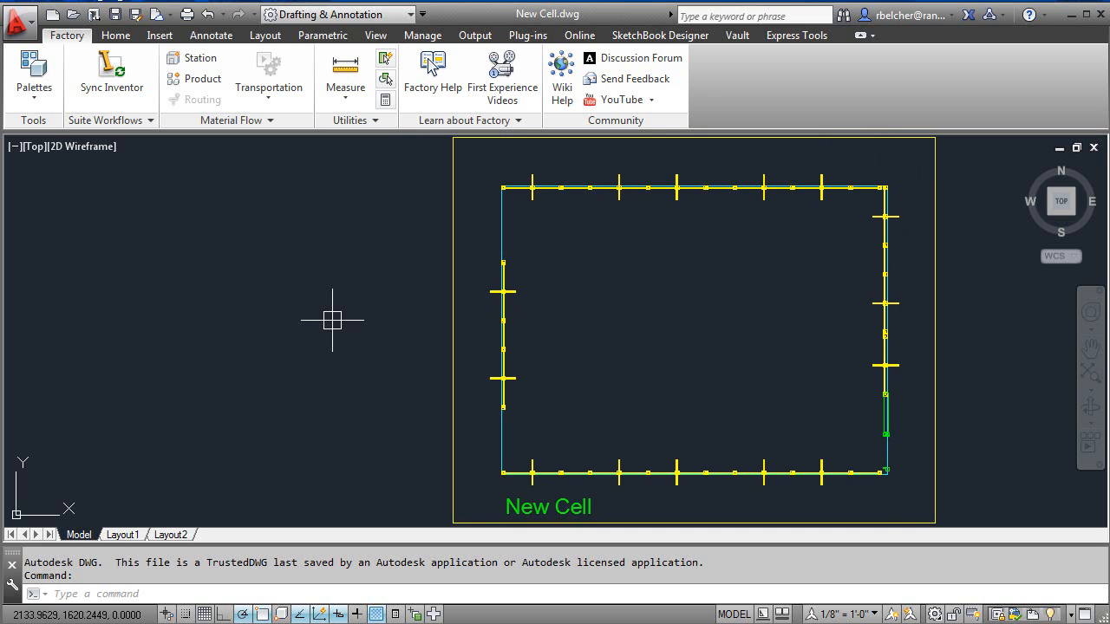
left_click(116, 36)
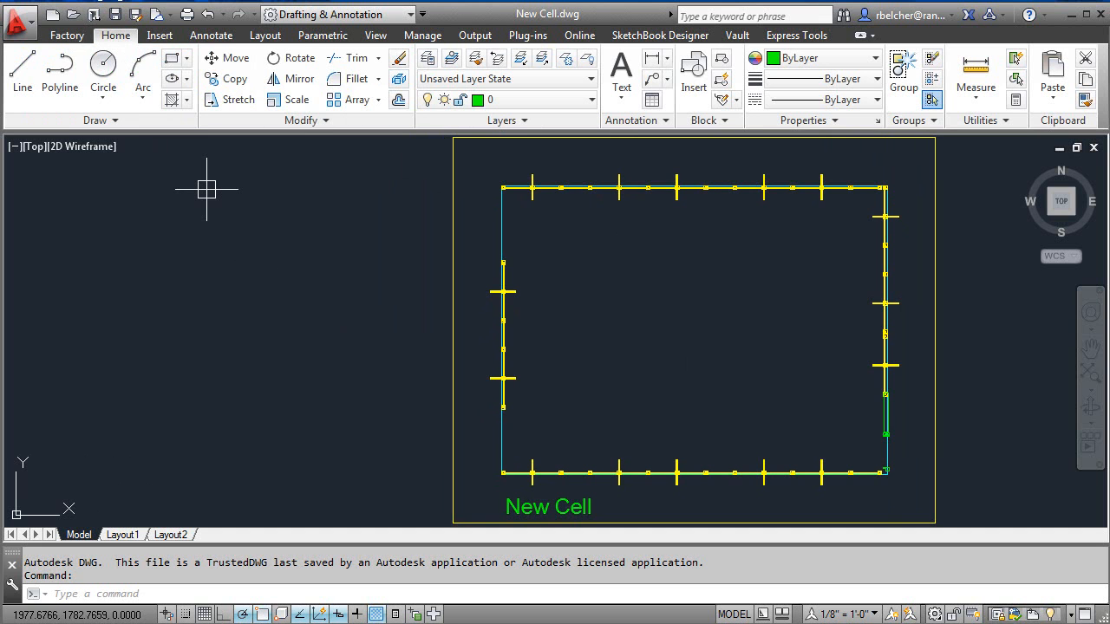
left_click(76, 37)
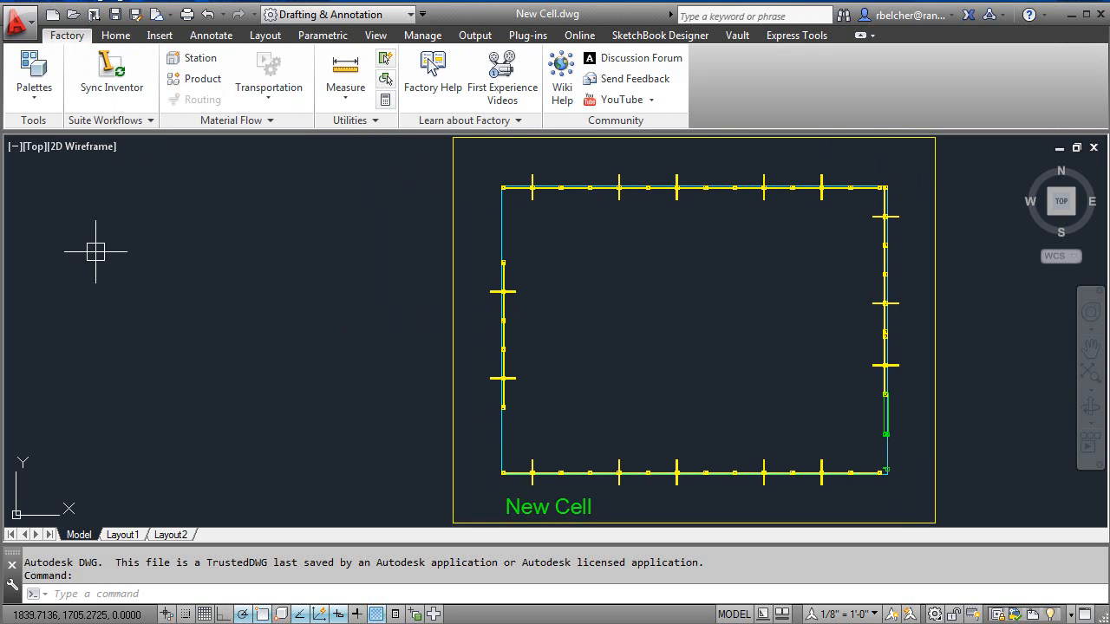
left_click(34, 92)
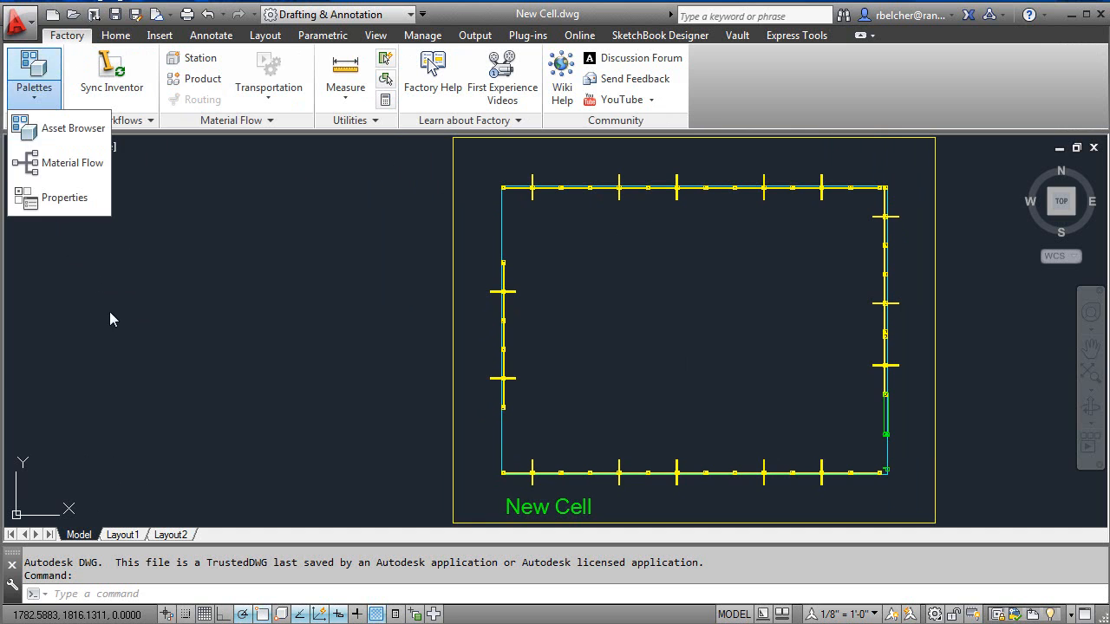
left_click(65, 128)
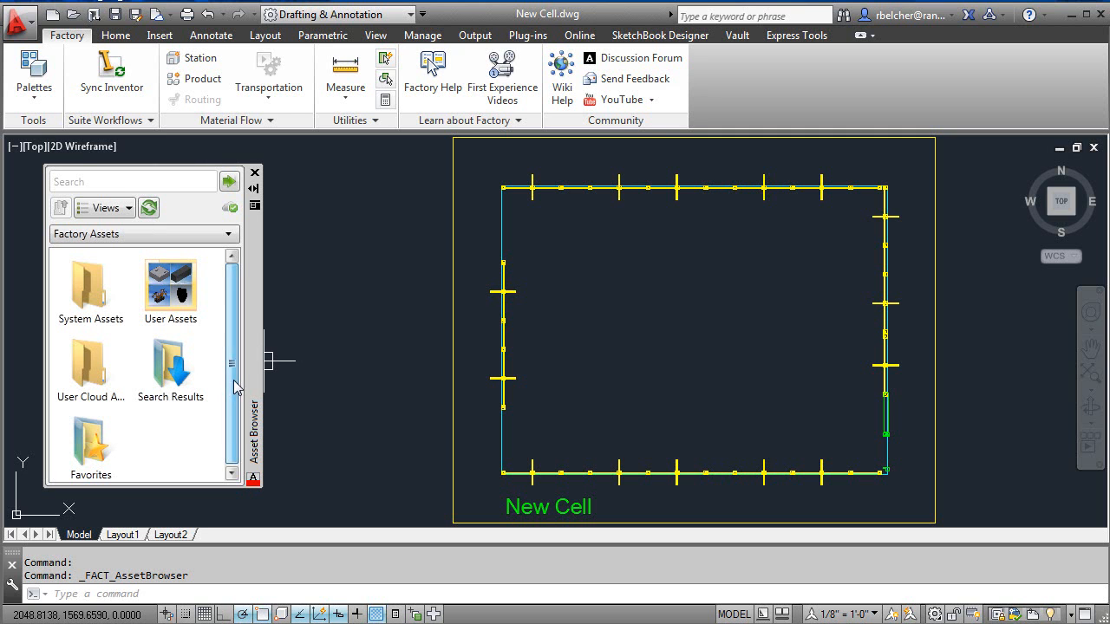
left_click(88, 446)
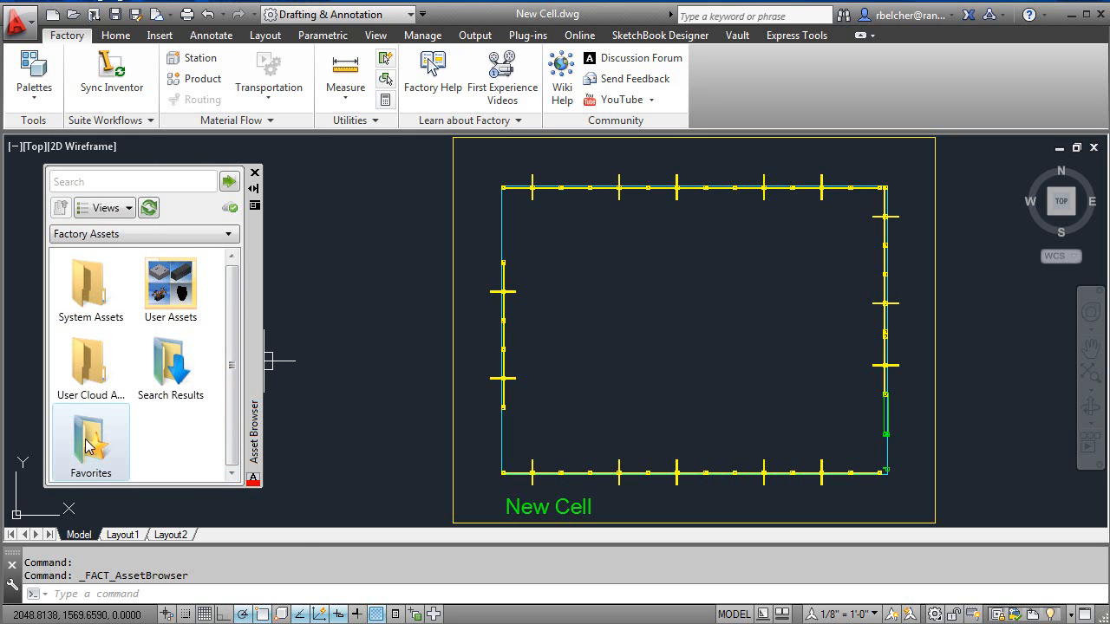
double_click(88, 446)
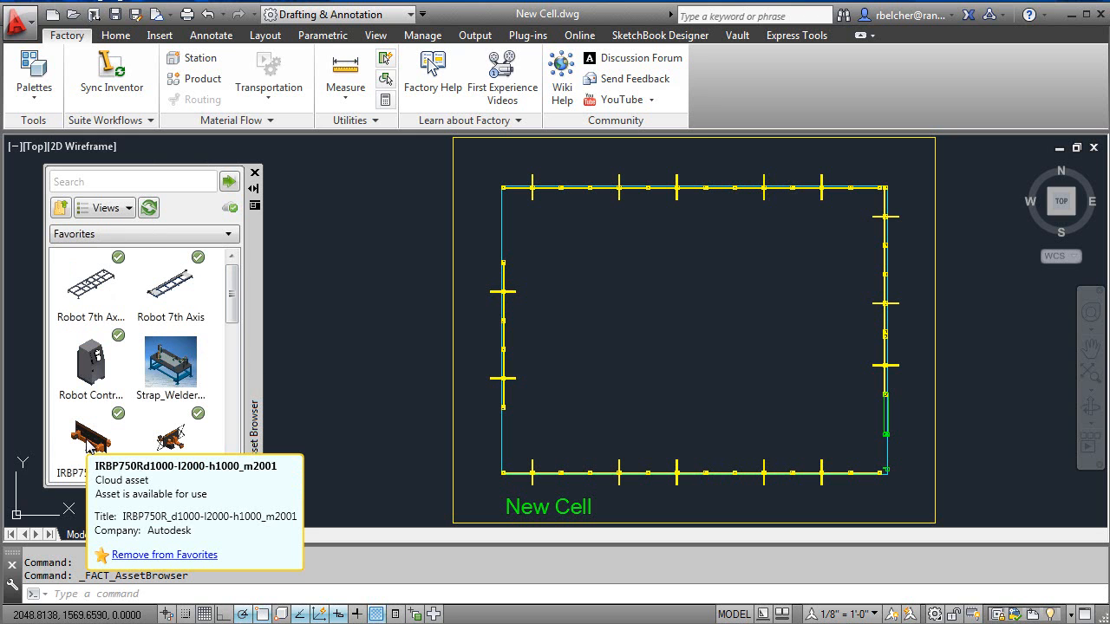
Step: Place one arm welding clamp from the favorites in the upper left of the cell, rotated 180 degrees, and shift it slightly down-left on screen
left_click_drag(231, 293, 235, 433)
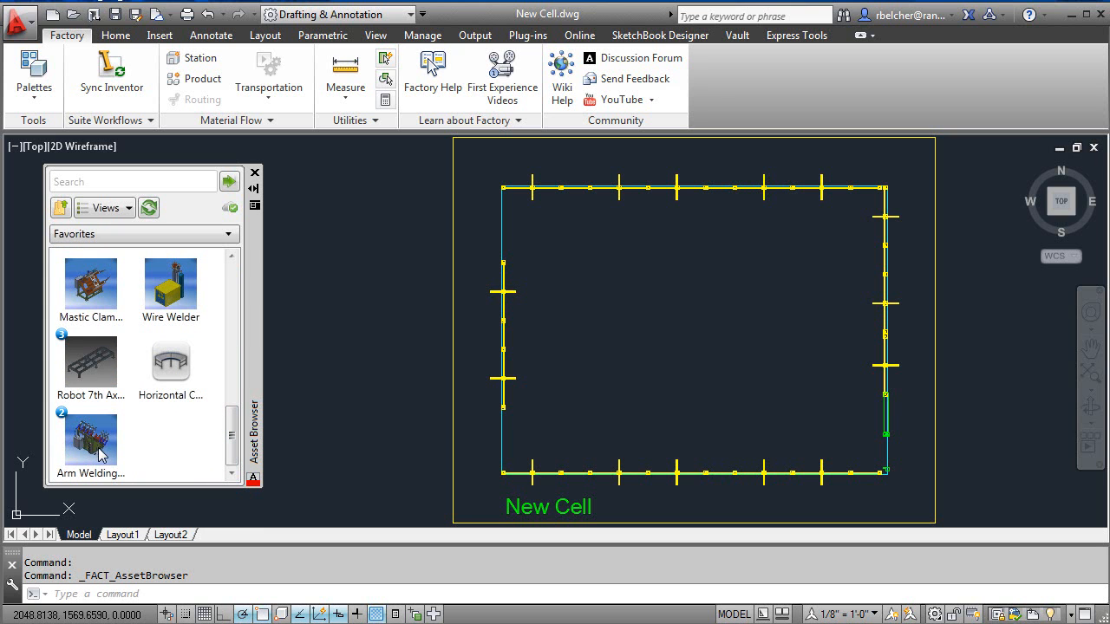
left_click_drag(94, 451, 321, 345)
left_click_drag(427, 287, 424, 291)
scroll(614, 293, "down", 1)
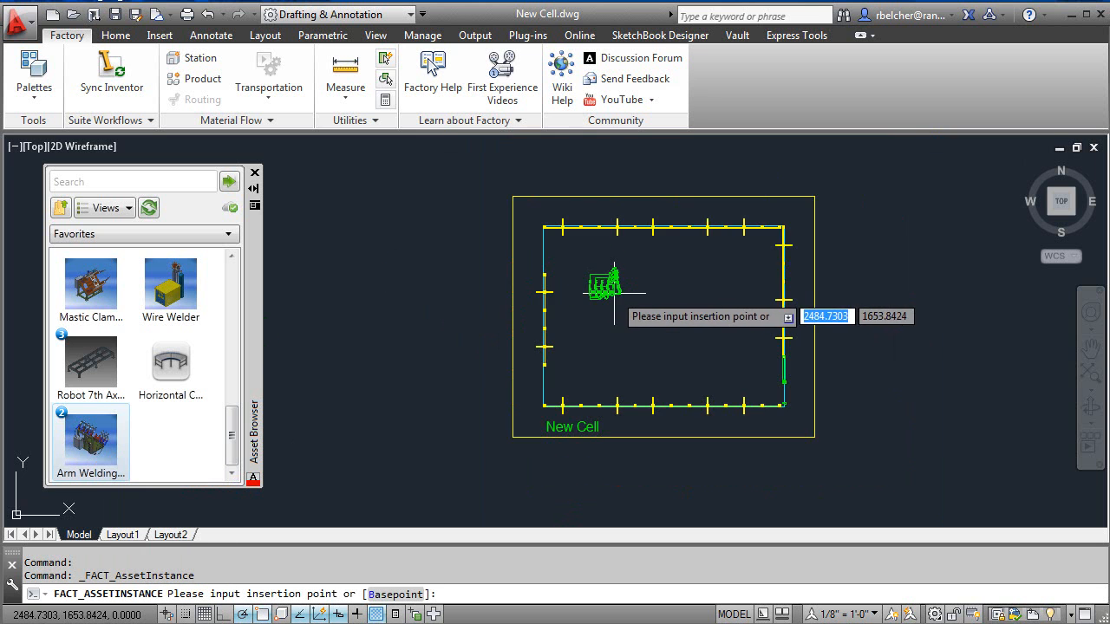
scroll(614, 293, "up", 4)
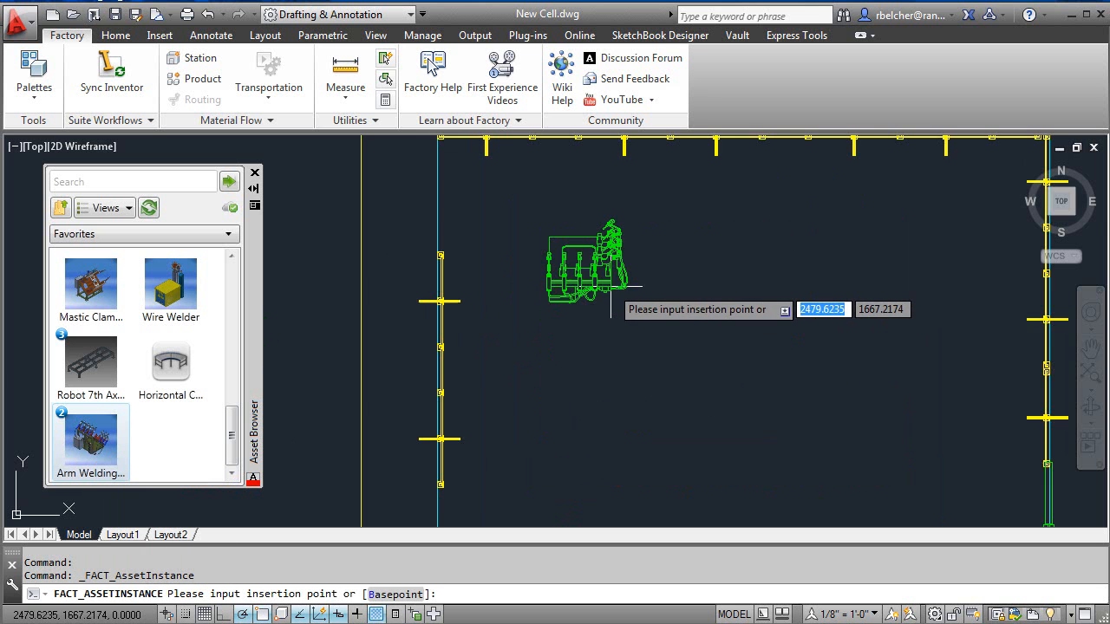
left_click(554, 310)
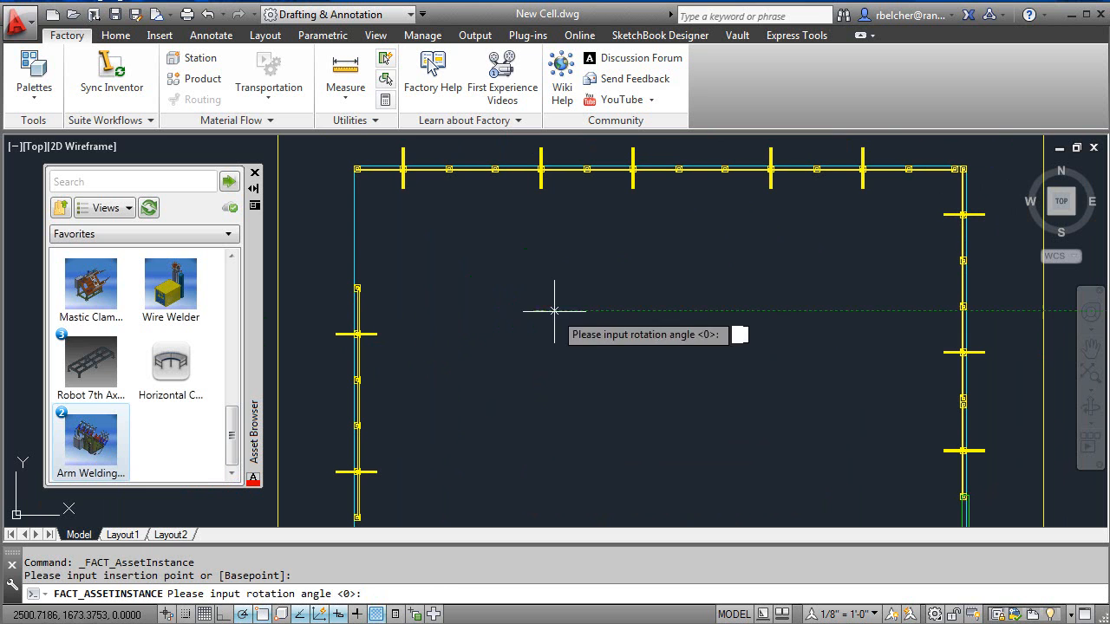
left_click(447, 306)
right_click(677, 280)
left_click(712, 292)
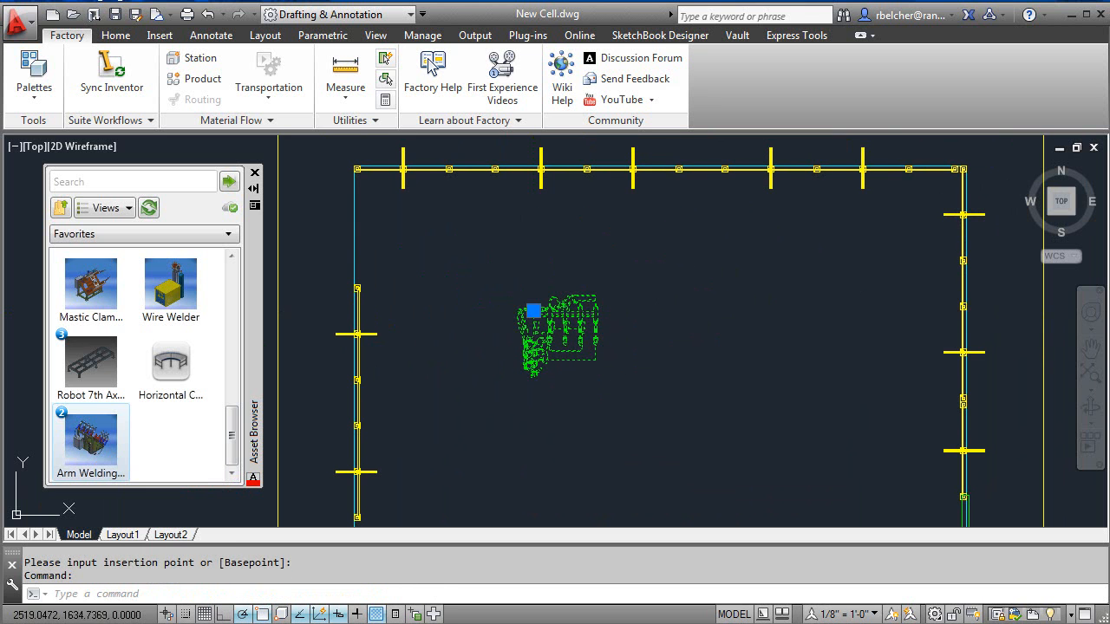
left_click_drag(578, 364, 521, 322)
Step: Place one Robot 7th Axis Riser lengthwise across the middle of the cell below the welding clamp, rotated 90 degrees
middle_click_drag(602, 384, 607, 307)
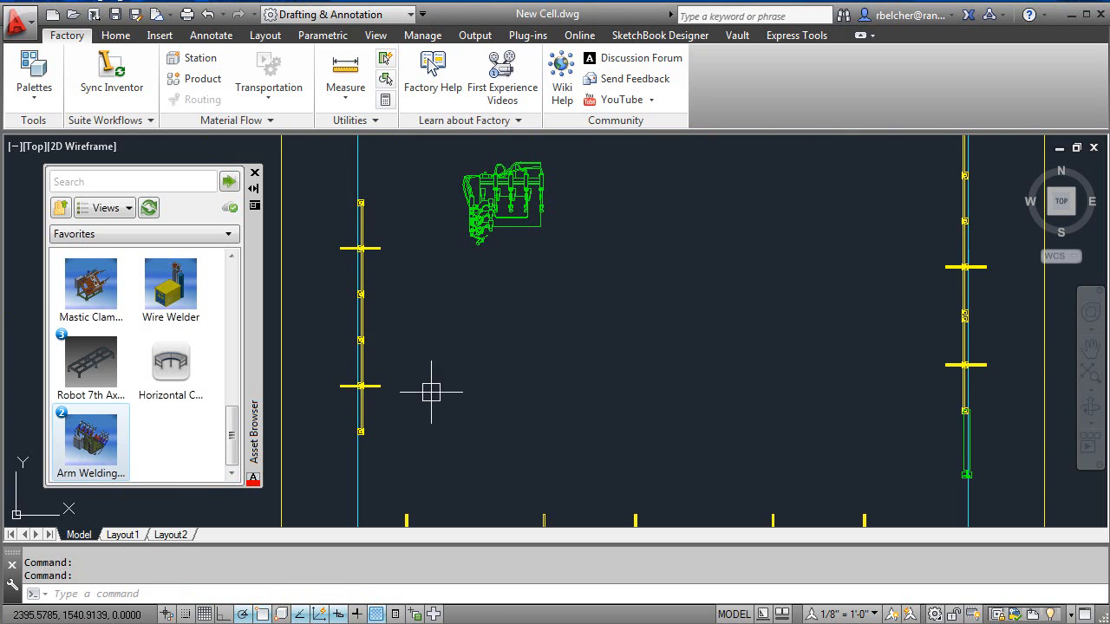
mouse_move(100, 392)
left_mouse_down()
mouse_move(250, 344)
mouse_move(783, 347)
left_mouse_up()
left_click(625, 357)
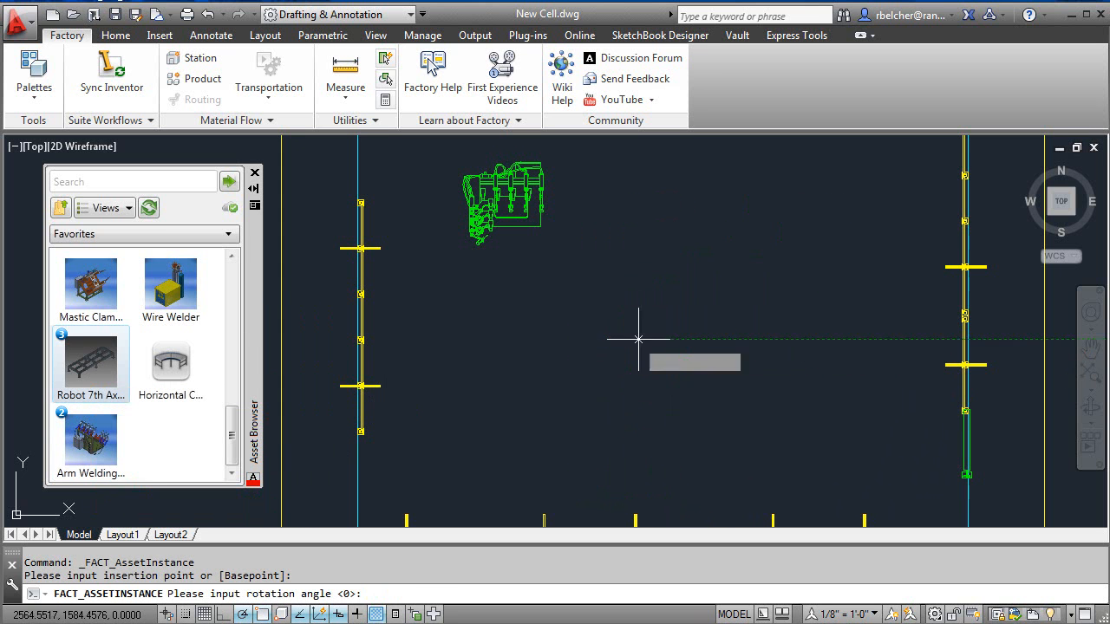
left_click(624, 277)
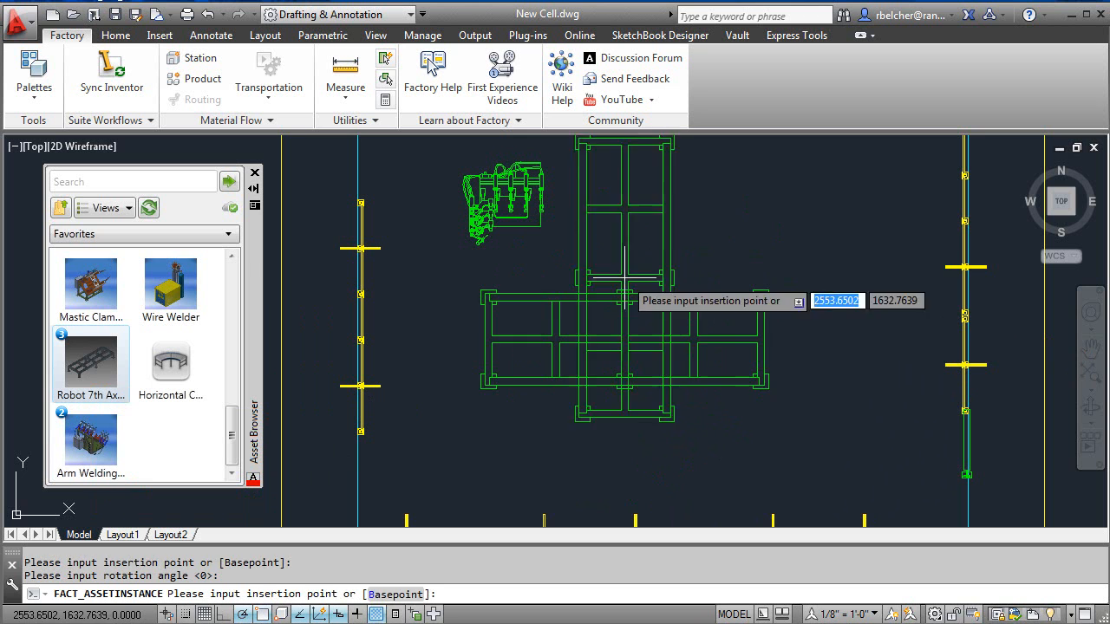
right_click(713, 257)
left_click(740, 269)
Step: End the riser placement and switch the placed Robot 7th Axis Riser to its 100_inchx220_inch asset variant
mouse_move(678, 256)
middle_mouse_down()
mouse_move(683, 270)
mouse_move(672, 264)
middle_mouse_up()
left_click(704, 303)
mouse_move(695, 345)
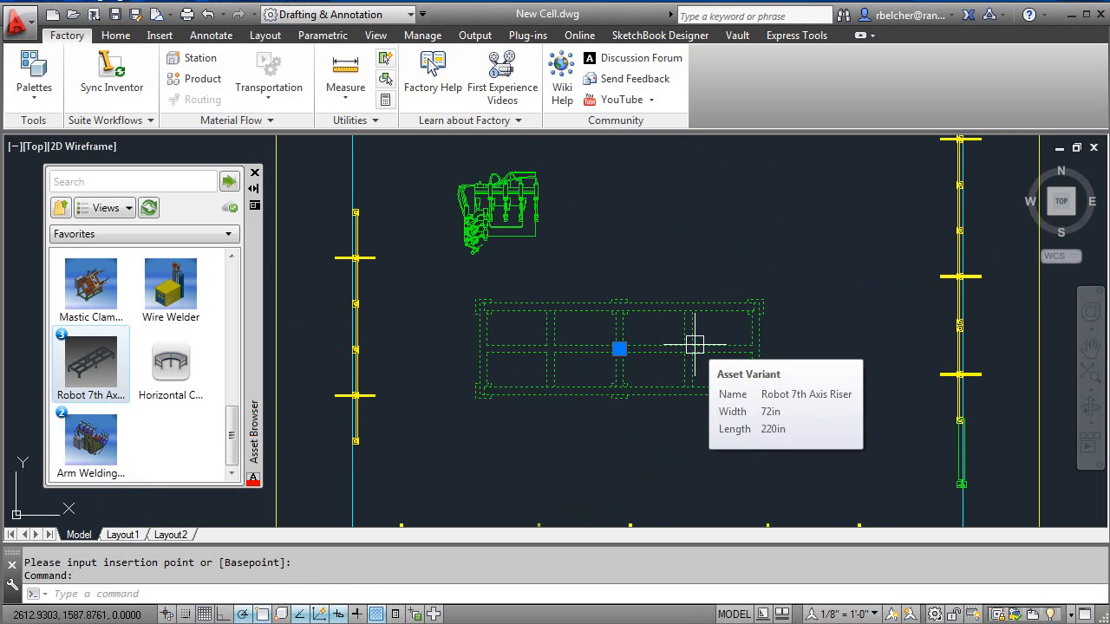
right_click(619, 348)
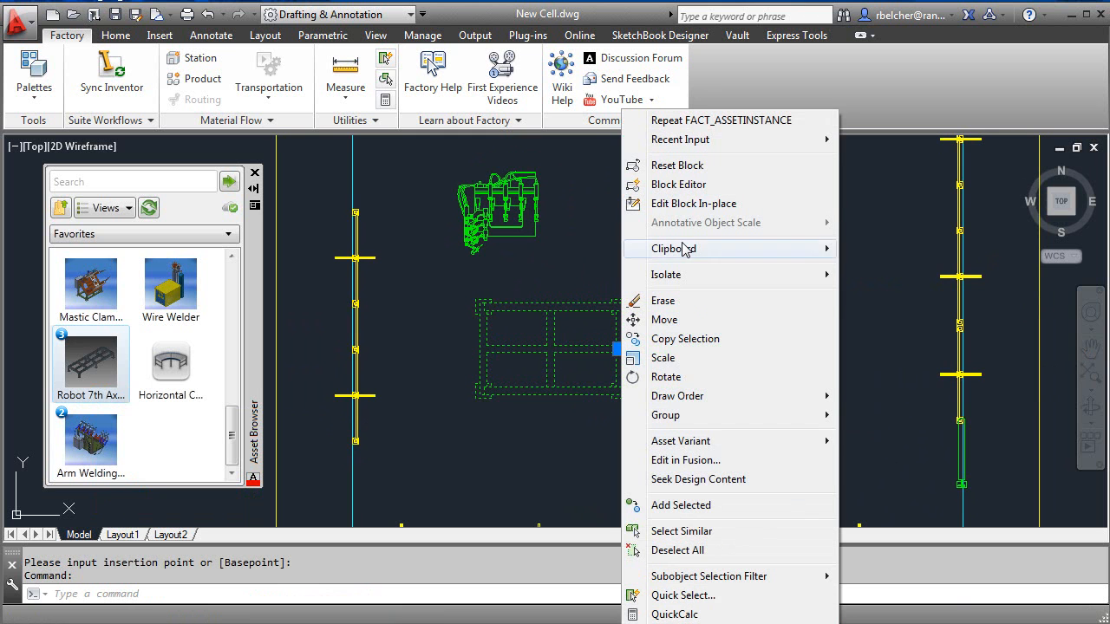
mouse_move(689, 442)
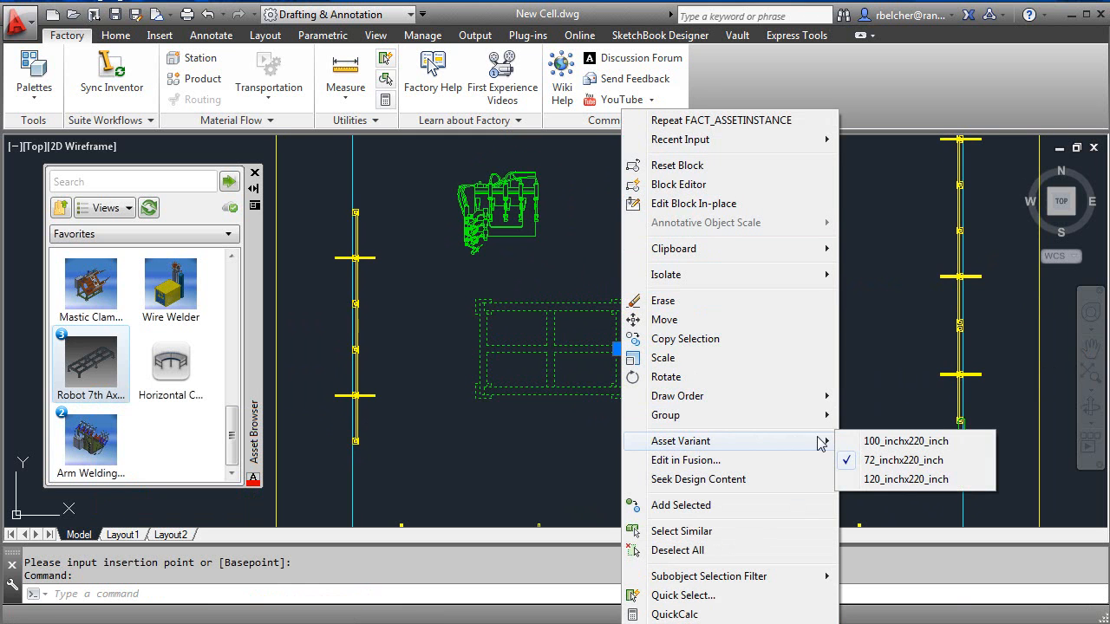
left_click(888, 442)
Step: Return the Robot 7th Axis Riser to its 72_inchx220_inch asset variant
right_click(629, 286)
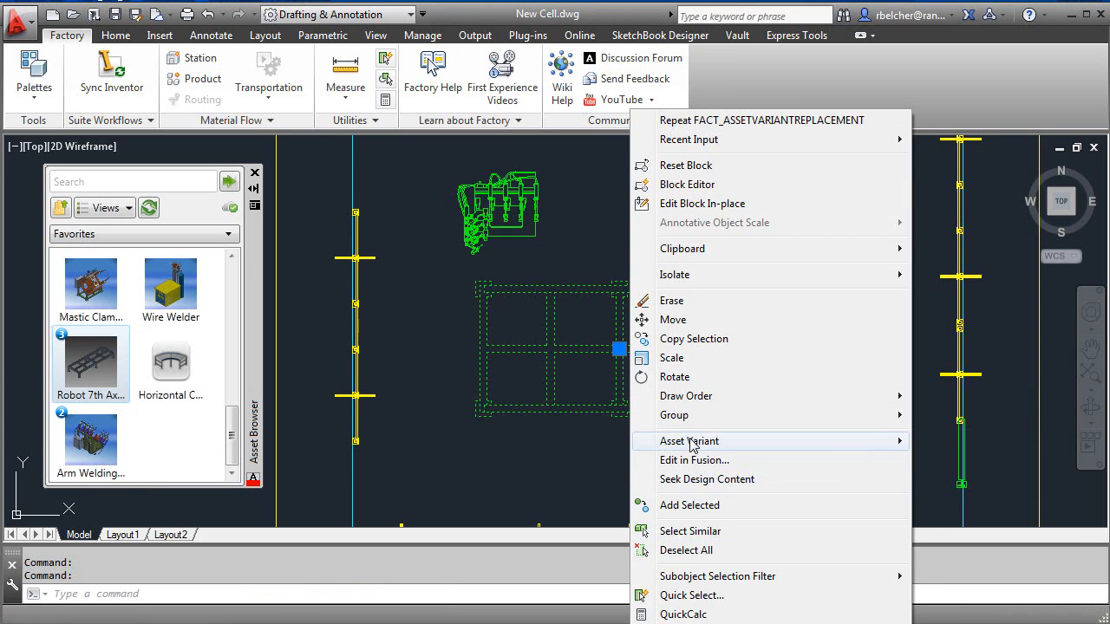
mouse_move(691, 440)
left_click(978, 461)
Step: Place one clamping fixture from the favorites just beyond the riser's right end at rotation angle 0
middle_click_drag(644, 453, 574, 377)
mouse_move(233, 440)
left_mouse_down()
mouse_move(232, 392)
mouse_move(807, 285)
left_mouse_up()
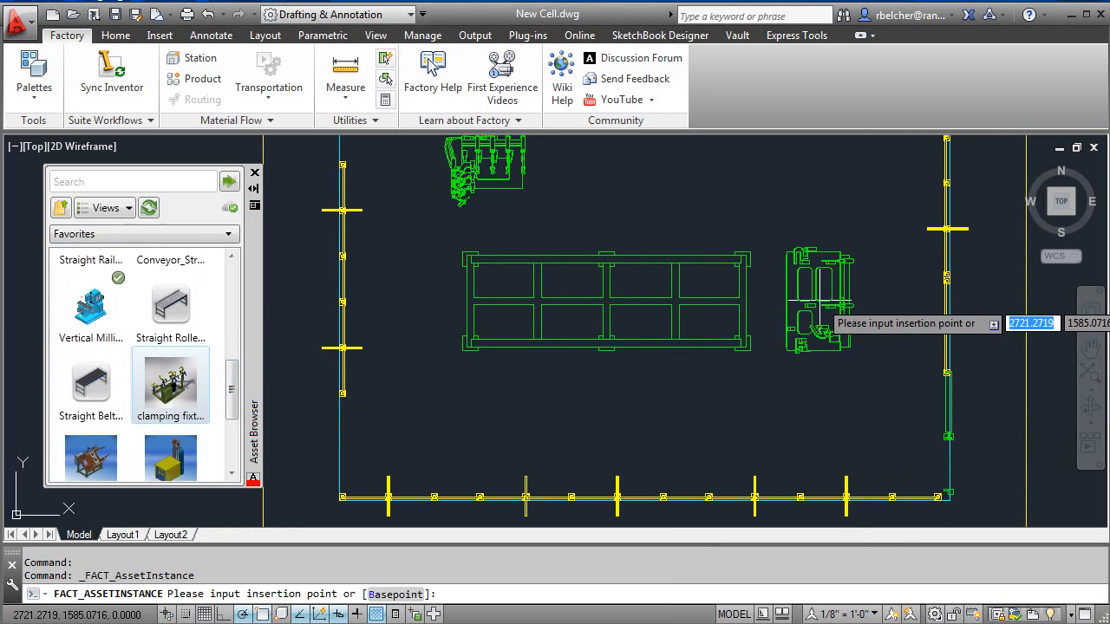
left_click(819, 305)
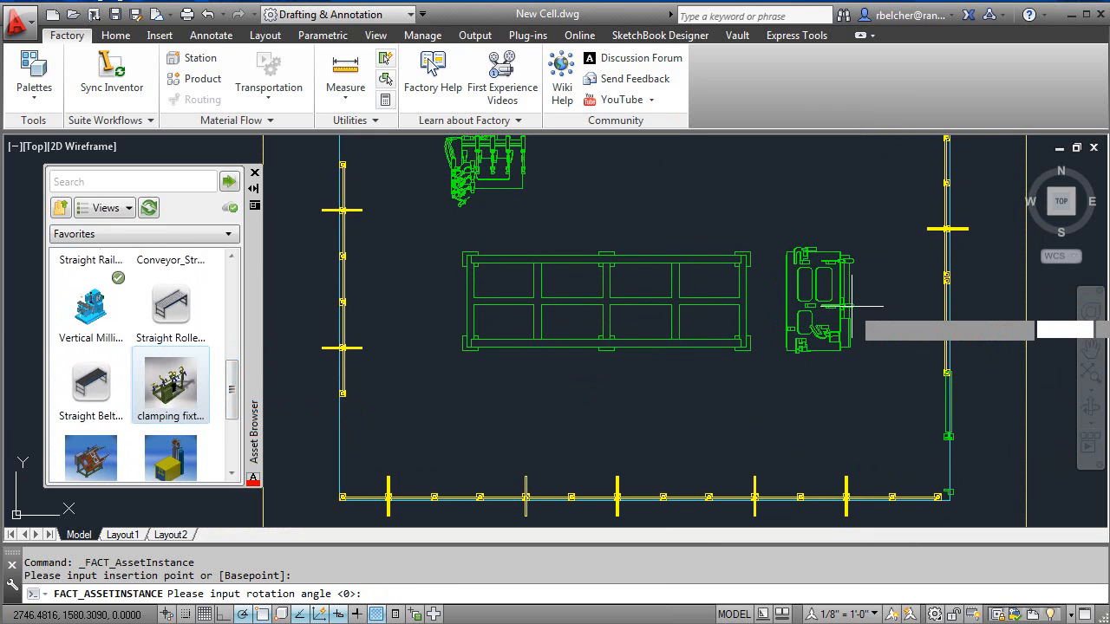
key("Return")
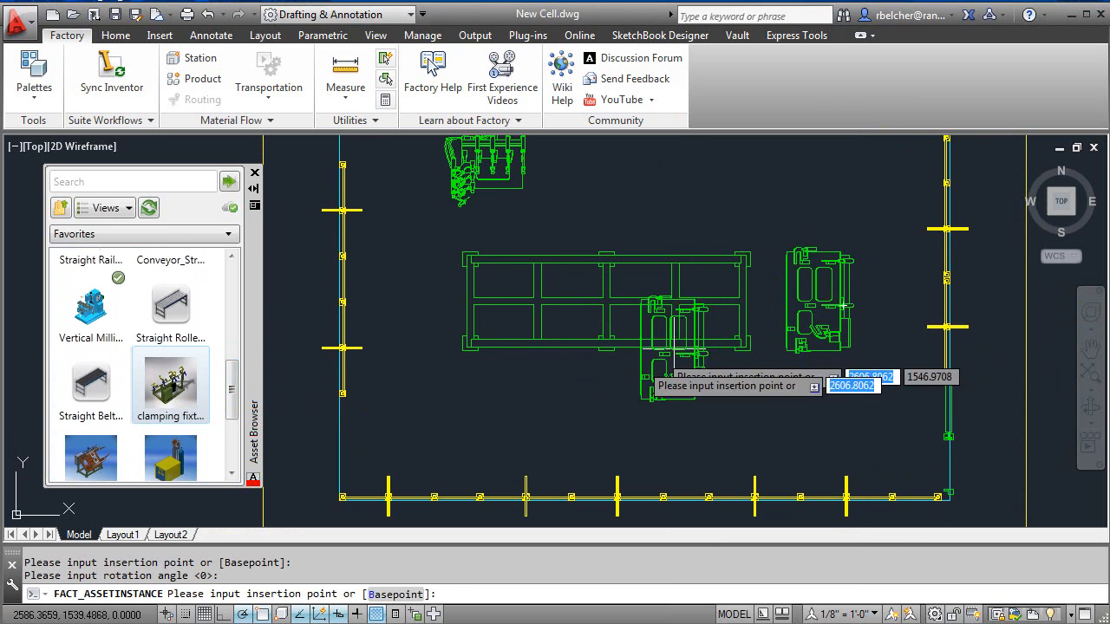
right_click(572, 406)
left_click(598, 417)
Step: Place one Mastic Clamping Fixture below the riser's left end, rotated 90 degrees so its open side faces the riser
scroll(230, 410, "down", 3)
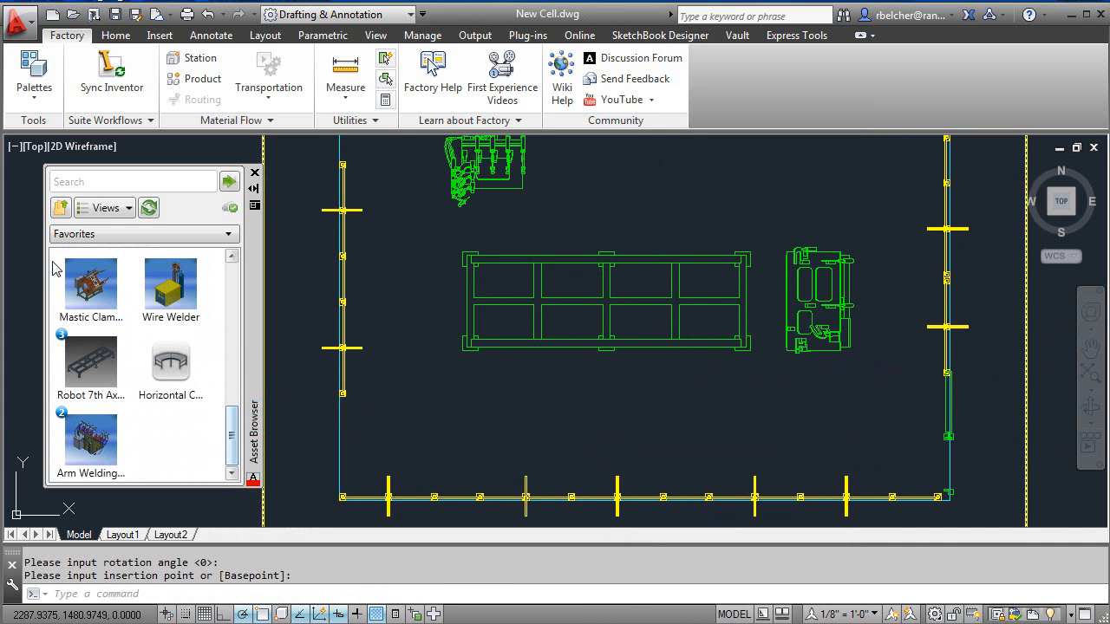
left_click(90, 284)
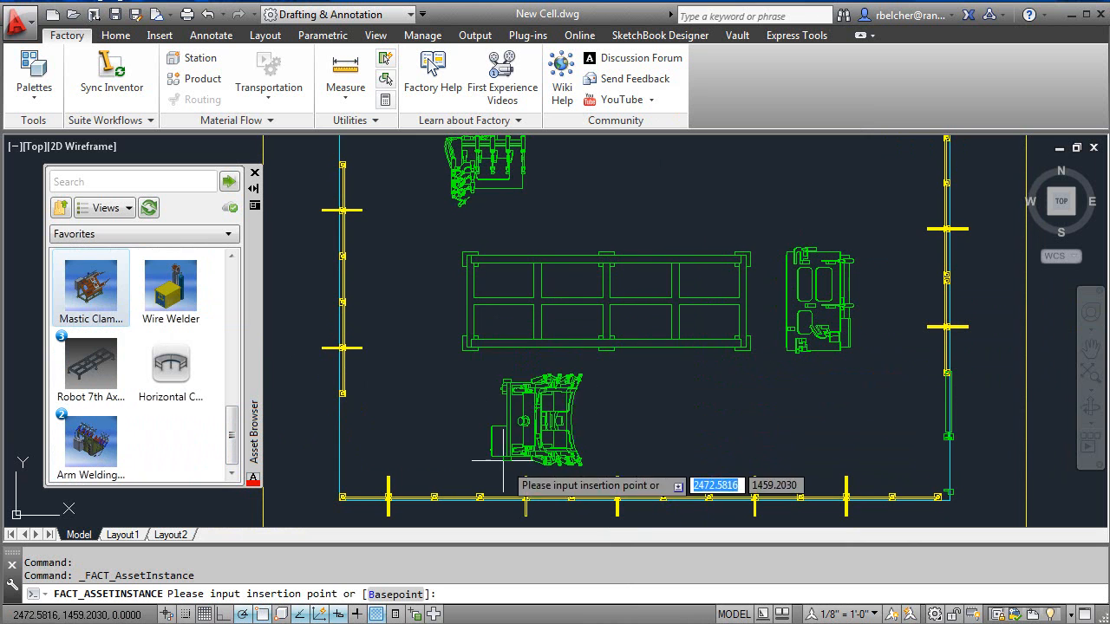
left_click(525, 427)
left_click(455, 429)
right_click(707, 451)
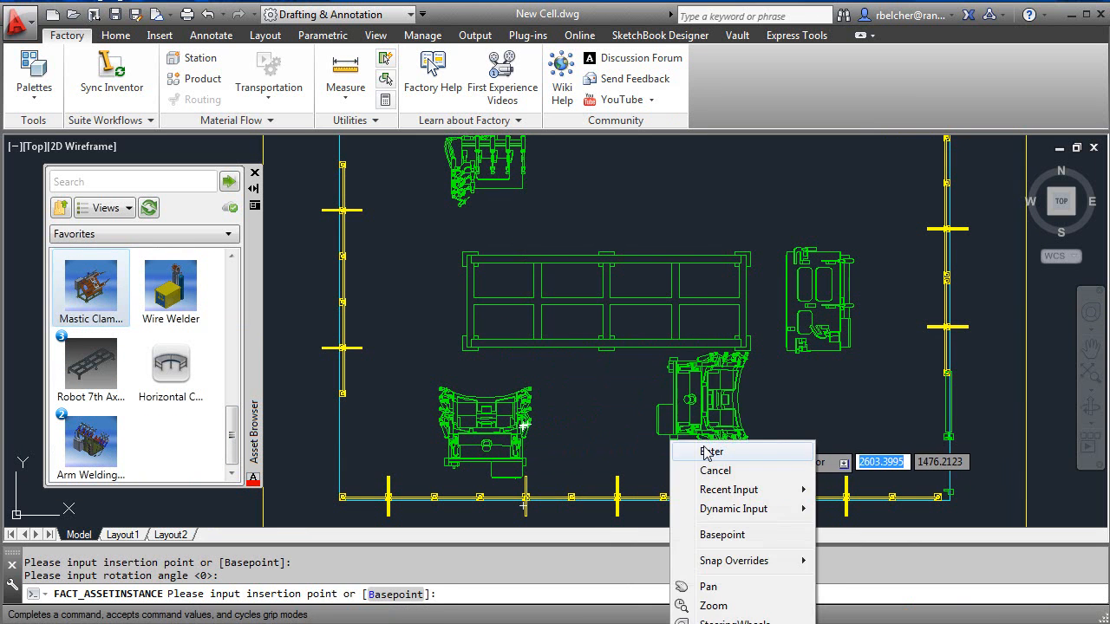
left_click(711, 452)
Step: Place a Wire Welder outside the cell's left fence, rotated 270 degrees, and move it closer to the fence
scroll(624, 442, "down", 1)
scroll(525, 446, "up", 1)
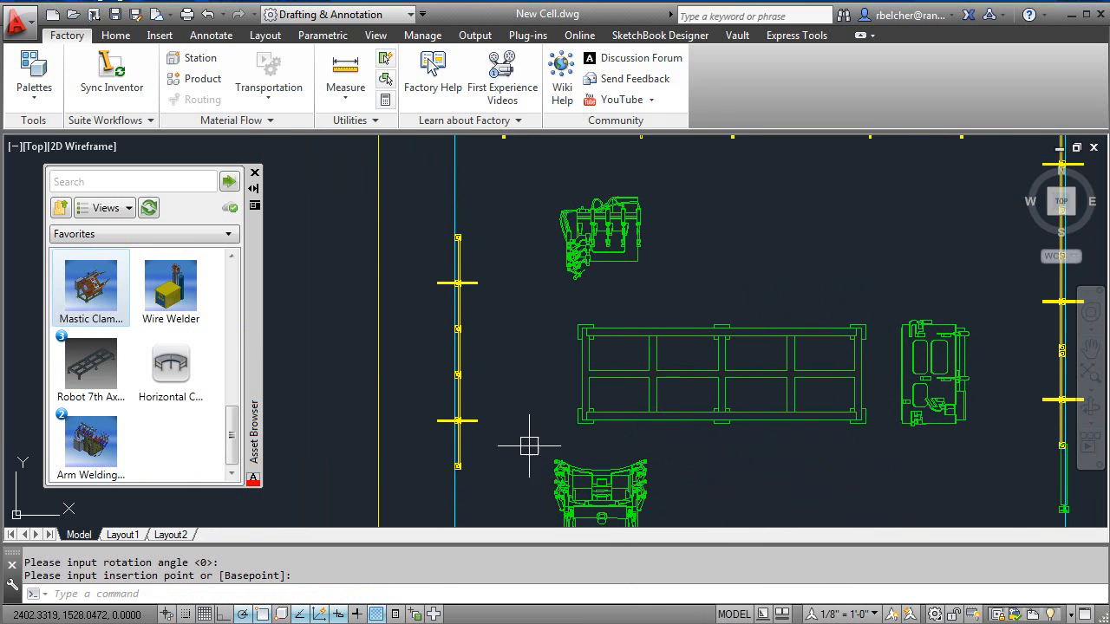
left_click(173, 299)
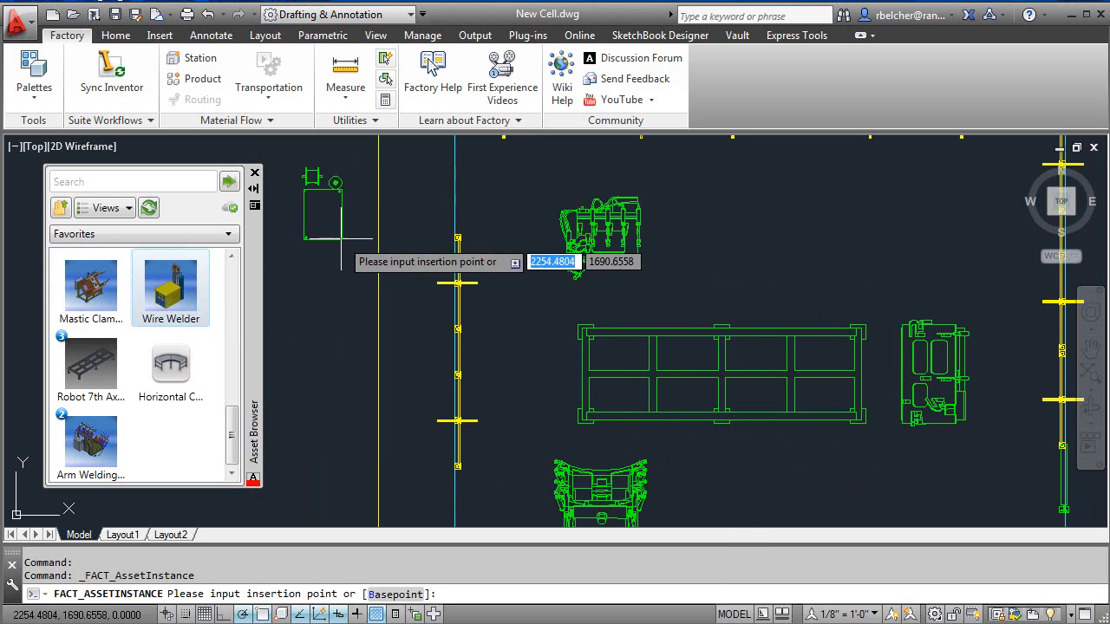
left_click(354, 240)
left_click(350, 258)
right_click(316, 239)
left_click(356, 249)
left_click(381, 205)
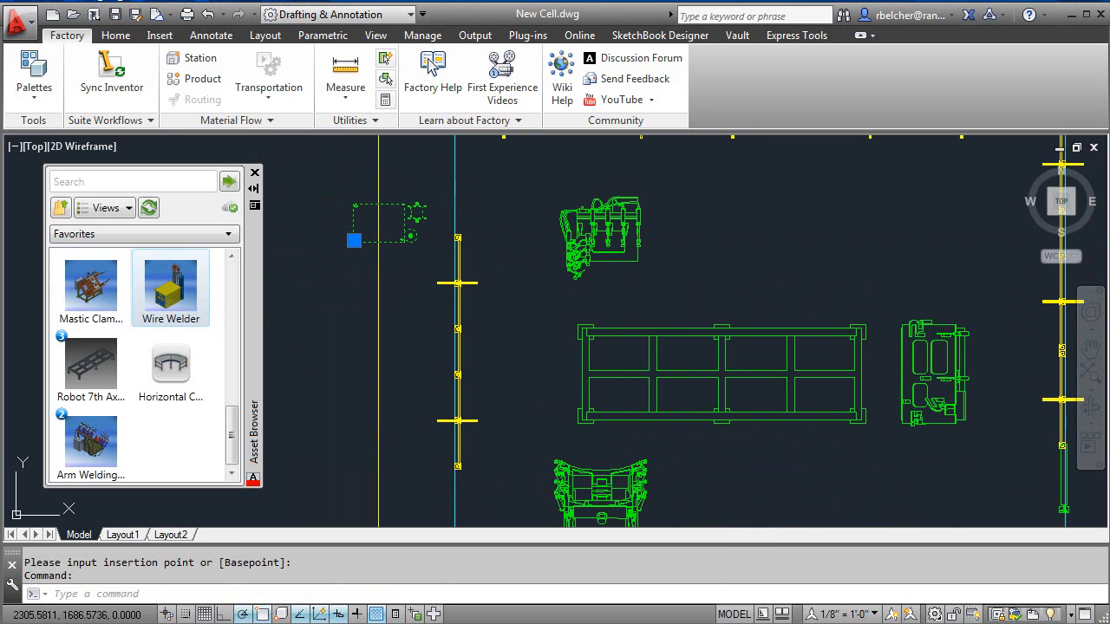
left_click_drag(411, 250, 432, 239)
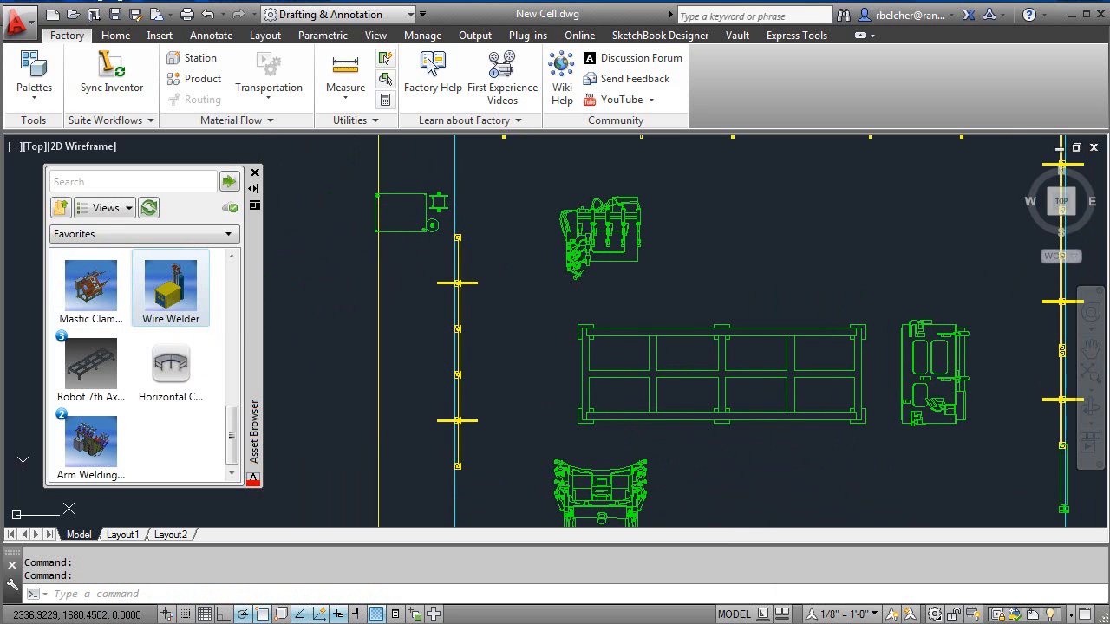
Step: Copy the arm welding clamp horizontally to a second position on its right above the riser
middle_click_drag(735, 273, 679, 277)
scroll(679, 279, "down", 4)
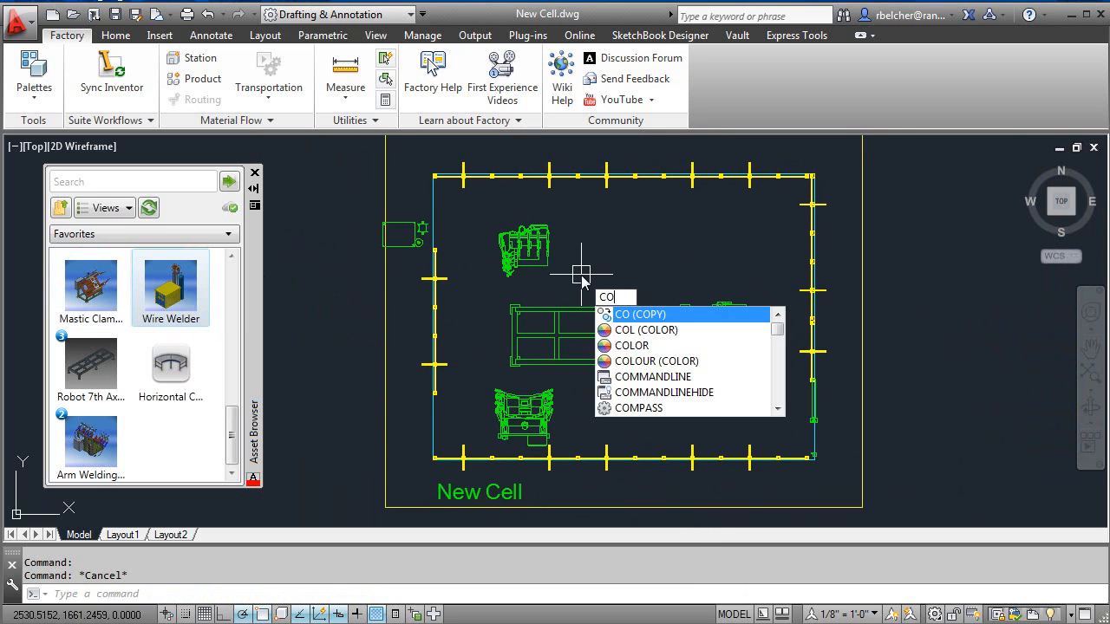
key("Return")
left_click(548, 257)
key("Return")
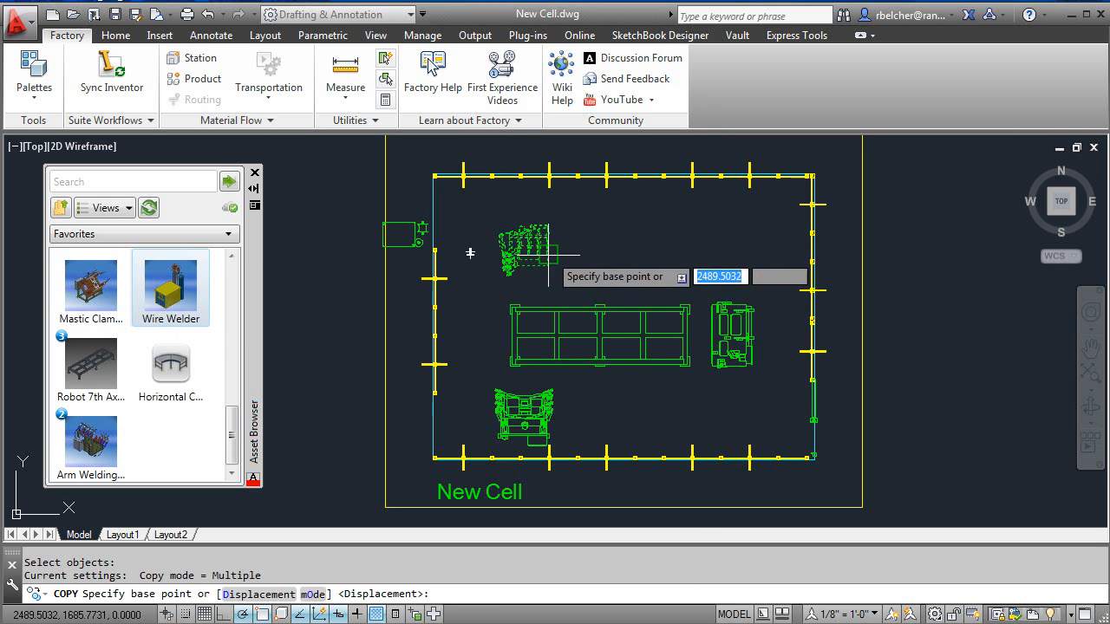
left_click(470, 253)
left_click(633, 254)
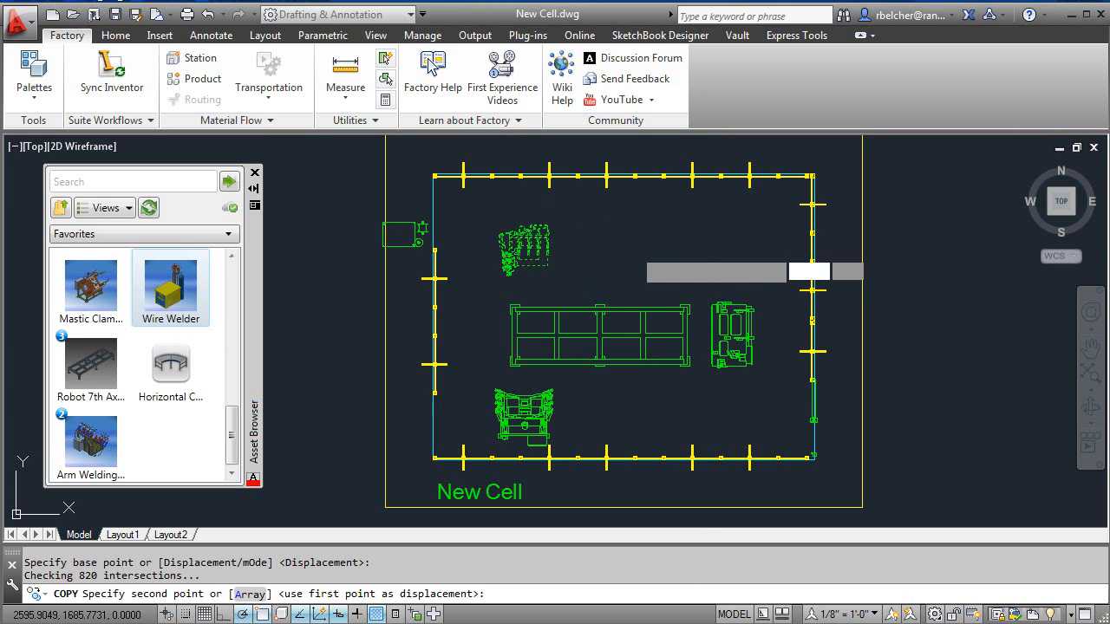
right_click(711, 239)
left_click(746, 254)
Step: Copy the mastic clamping fixture about 126 inches horizontally to its right below the riser
key("Return")
left_click(524, 417)
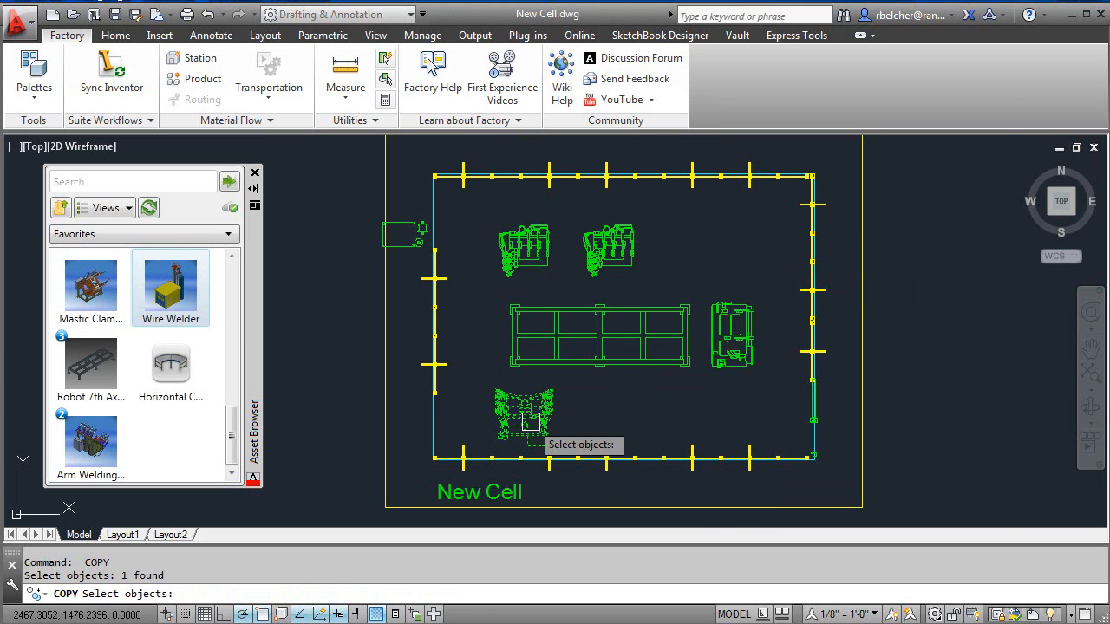
key("Return")
left_click(547, 413)
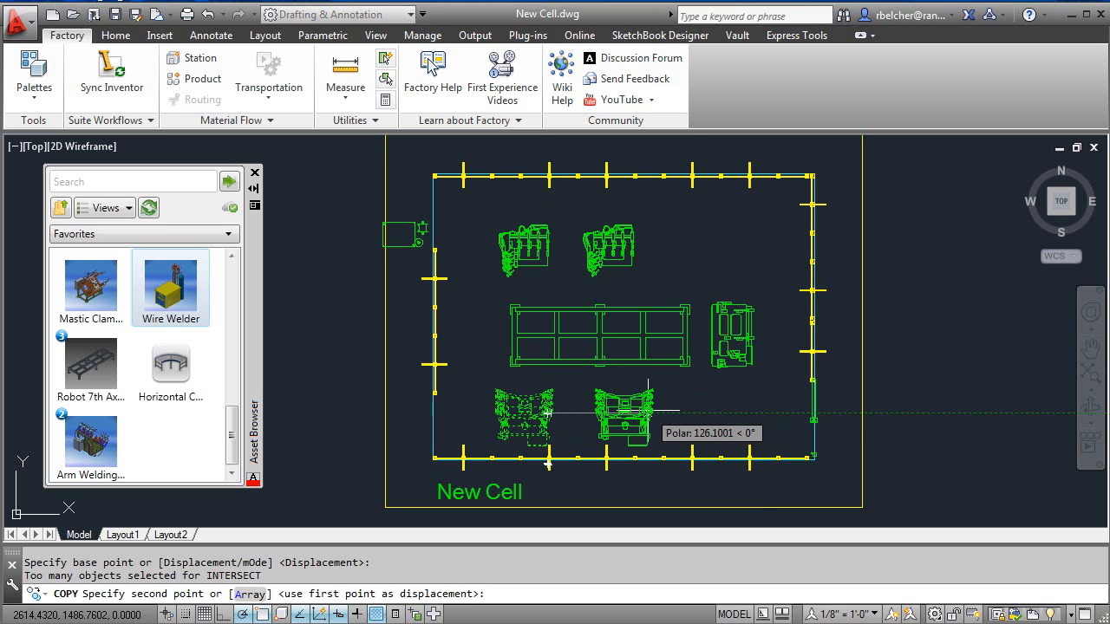
left_click(647, 414)
key("Return")
Step: Copy the wire welder twice straight down along the left fence, with the first copy about 46 inches below the original
key("Return")
left_click(396, 240)
key("Return")
left_click(356, 237)
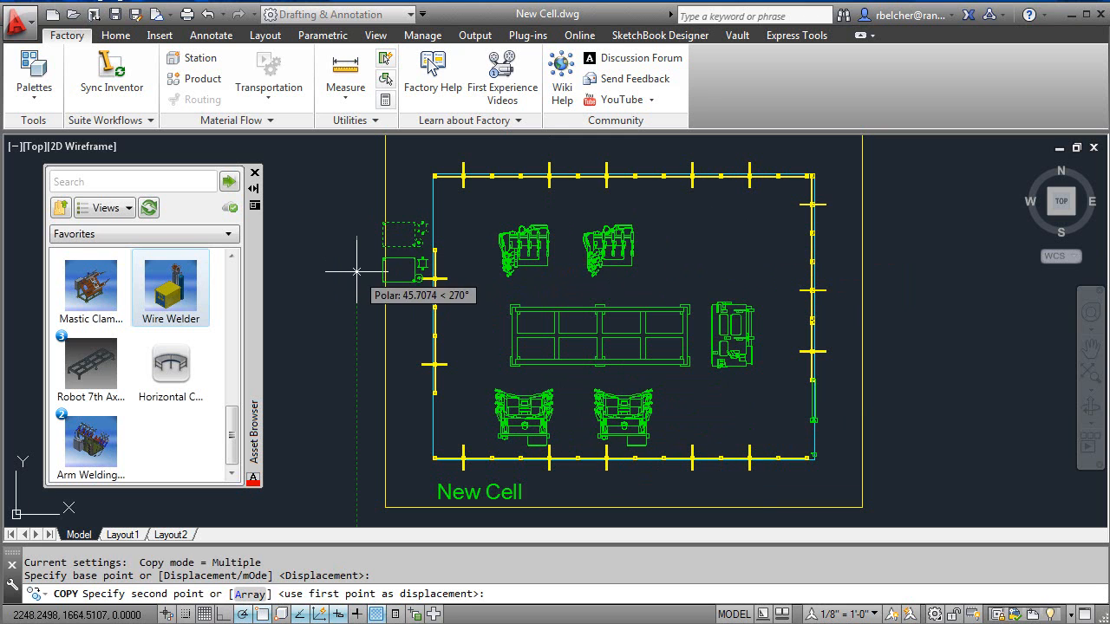
left_click(356, 272)
left_click(357, 305)
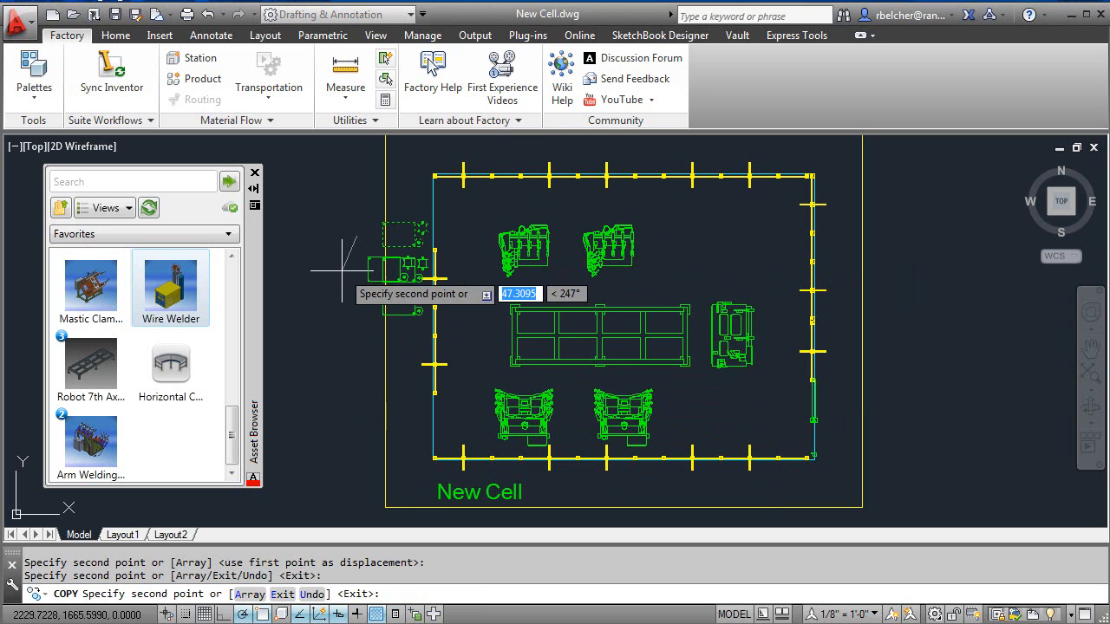
key("Escape")
key("Escape")
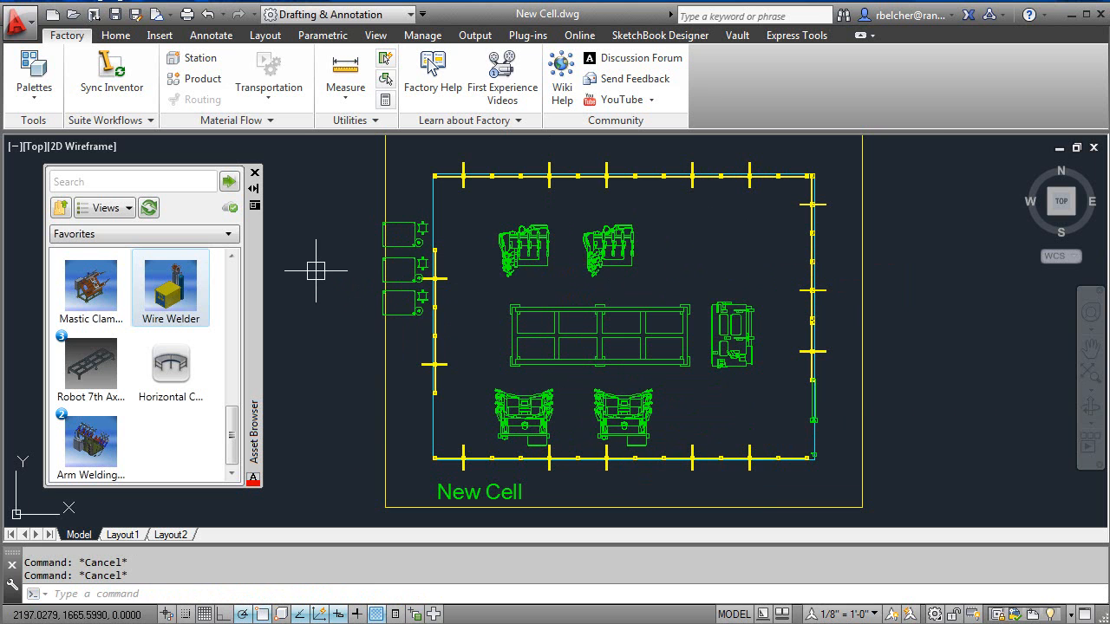
Step: Place two straight roller conveyors across the cell's left boundary, one above the wire welders and one near the lower corner, at rotation 0
middle_click_drag(344, 331, 418, 353)
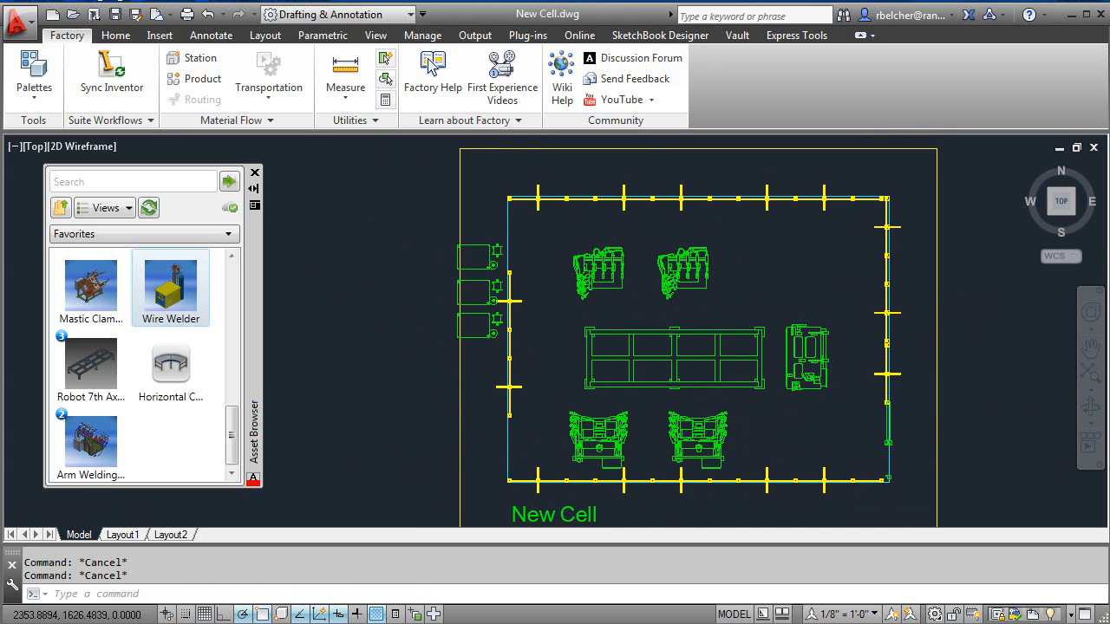
left_click_drag(236, 452, 232, 371)
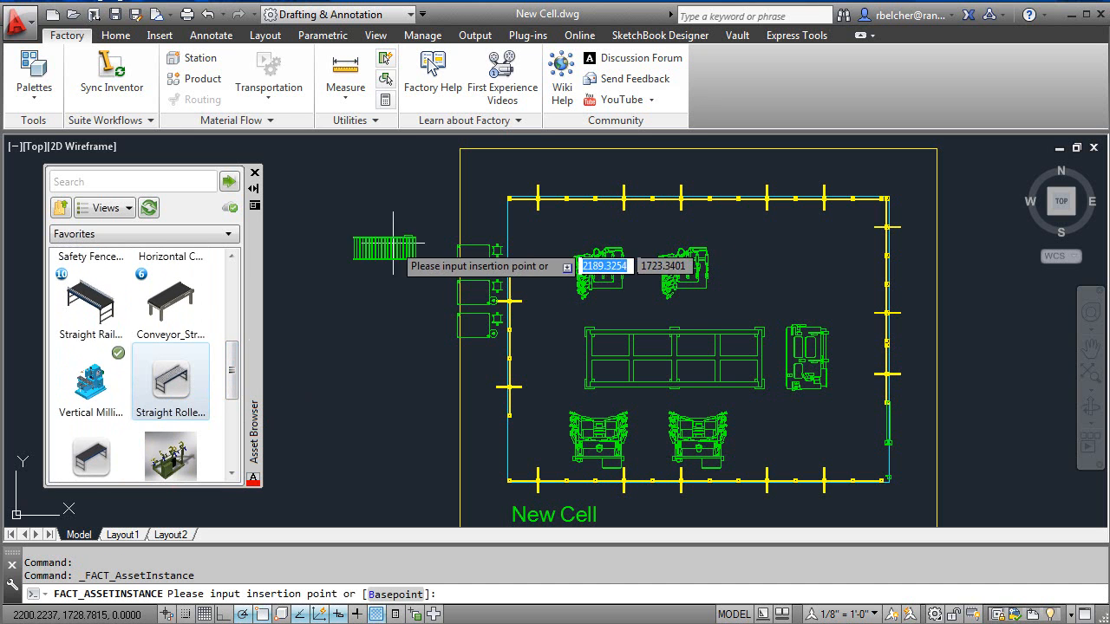
left_click(499, 221)
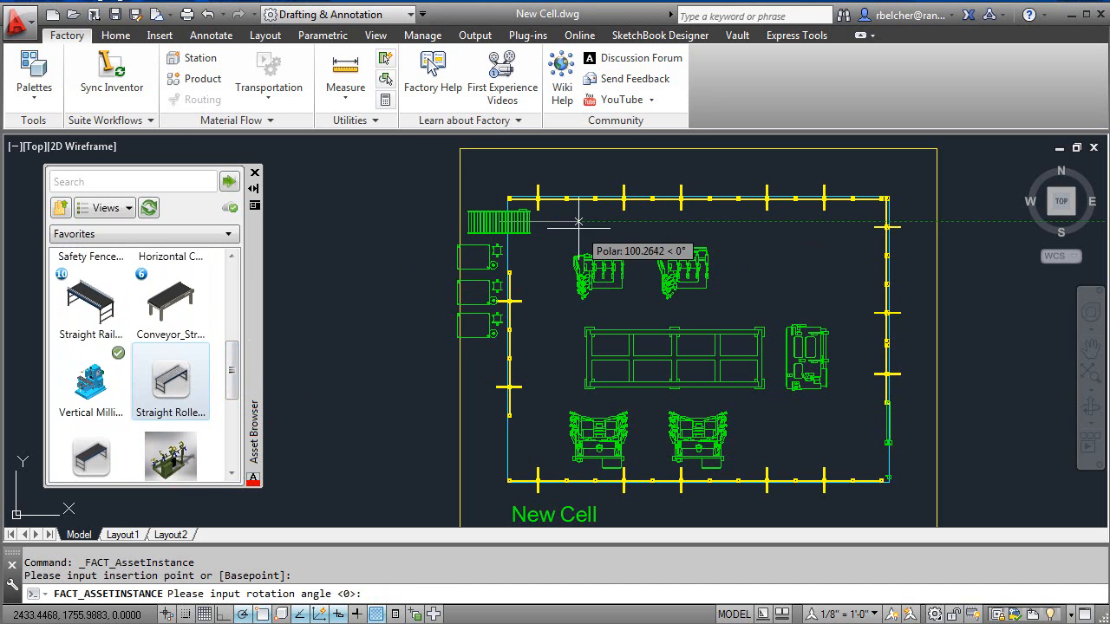
key("Return")
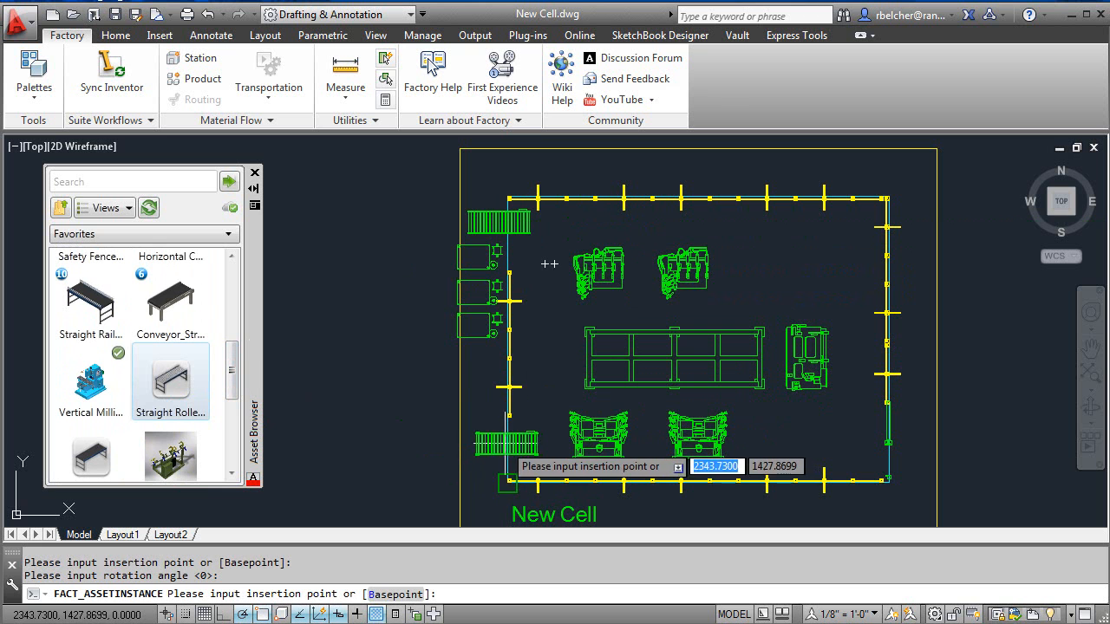
left_click(499, 446)
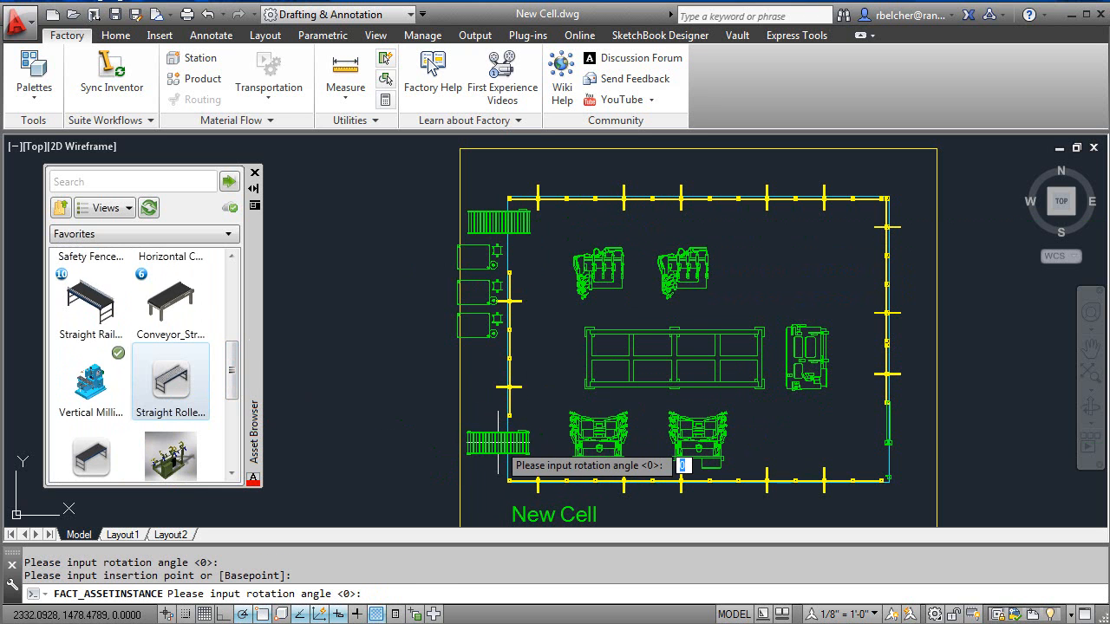
key("Return")
right_click(552, 389)
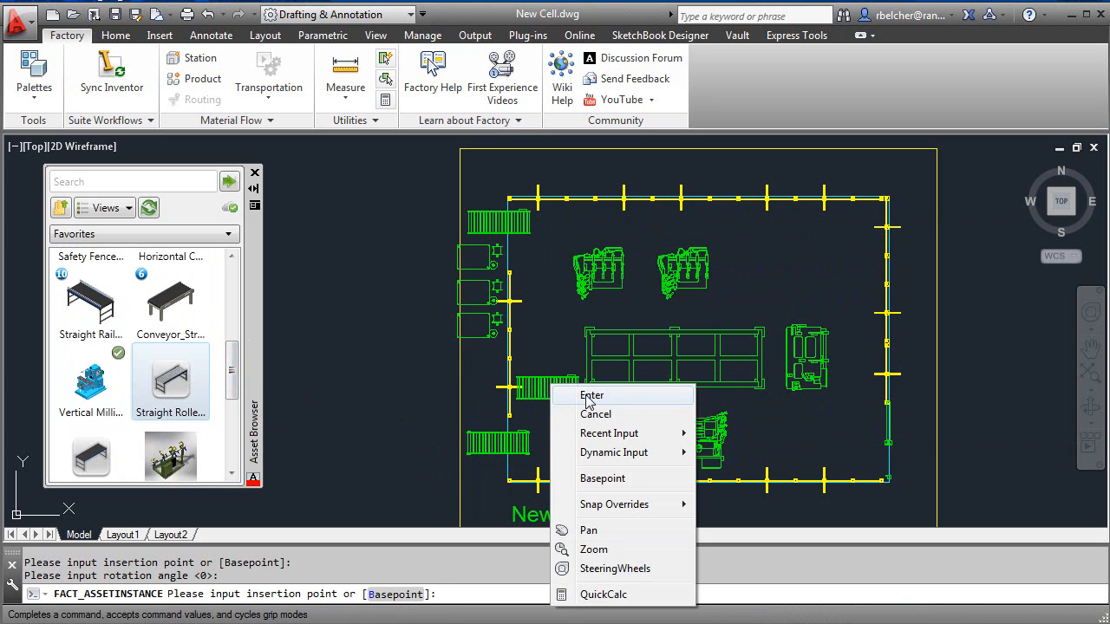
left_click(591, 395)
Step: Sync the New Cell layout to Inventor, saving the drawing and allowing the modified Inventor layout to be overwritten, and view the 3D cell
middle_click_drag(864, 412, 761, 398)
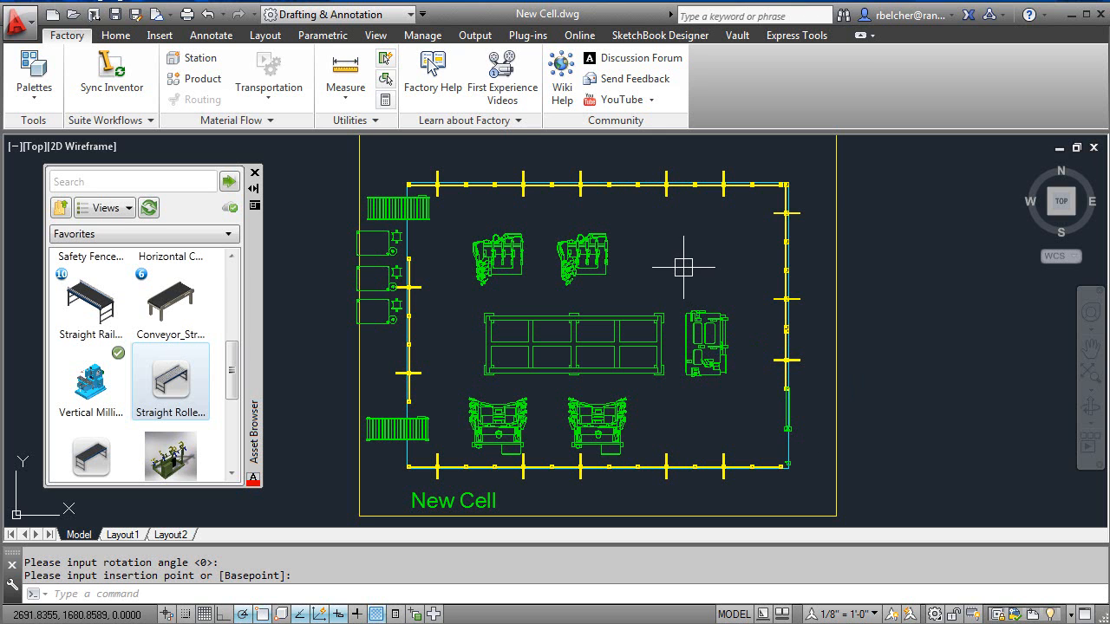
left_click(104, 85)
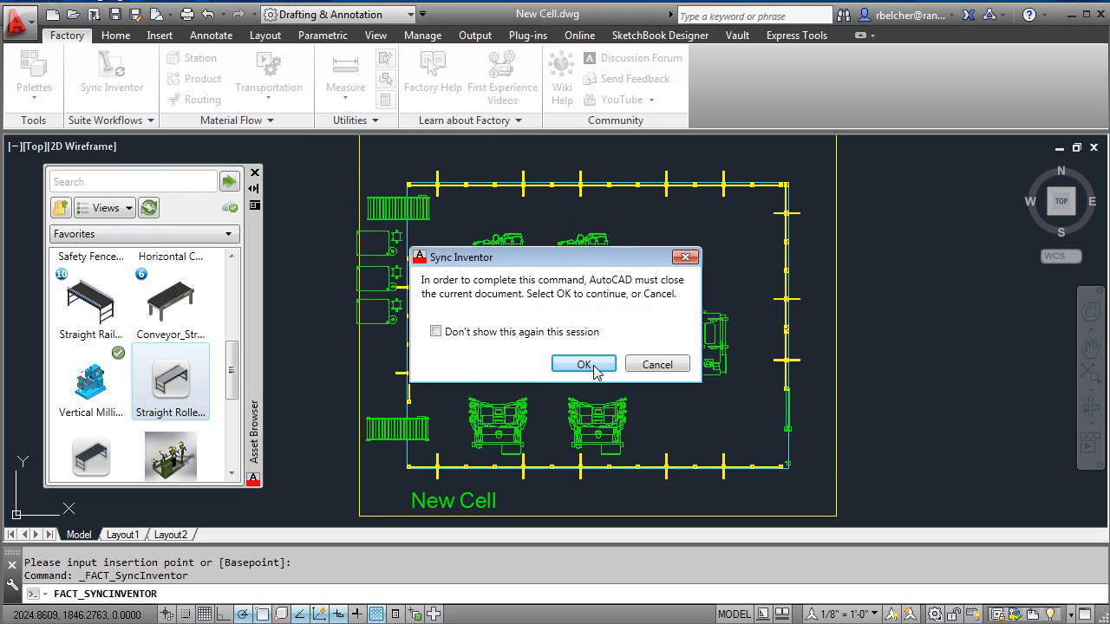
left_click(583, 364)
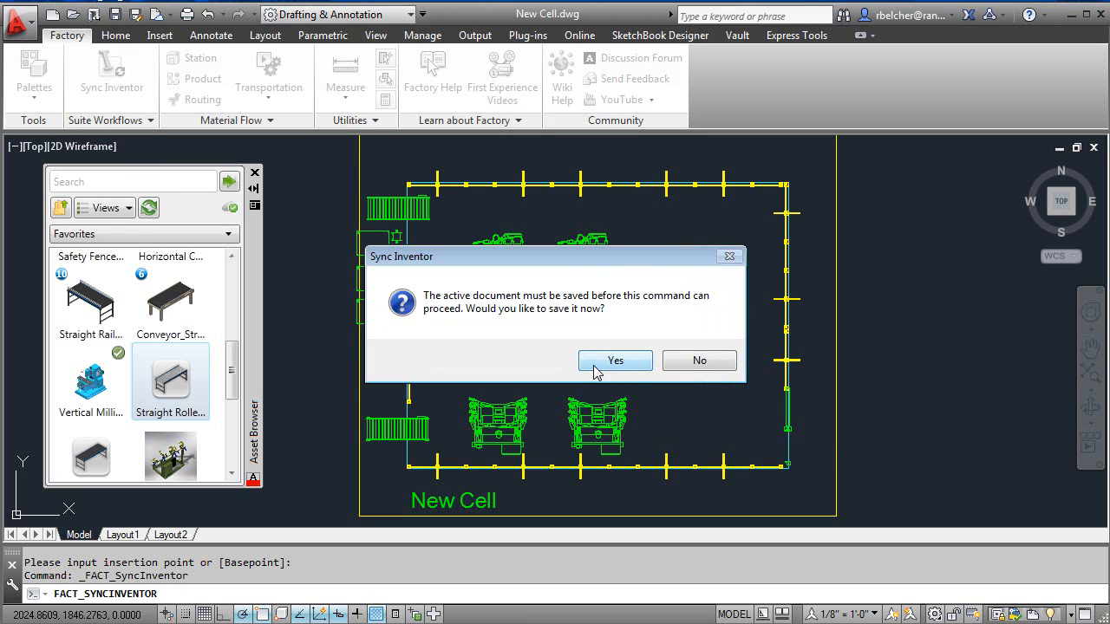
left_click(614, 368)
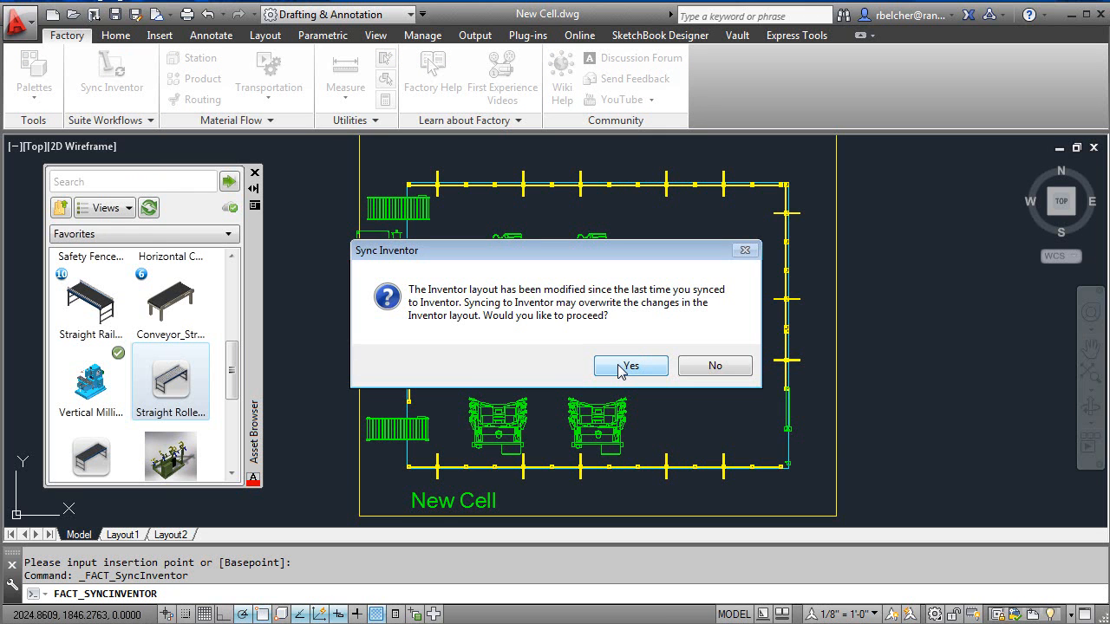
left_click(620, 371)
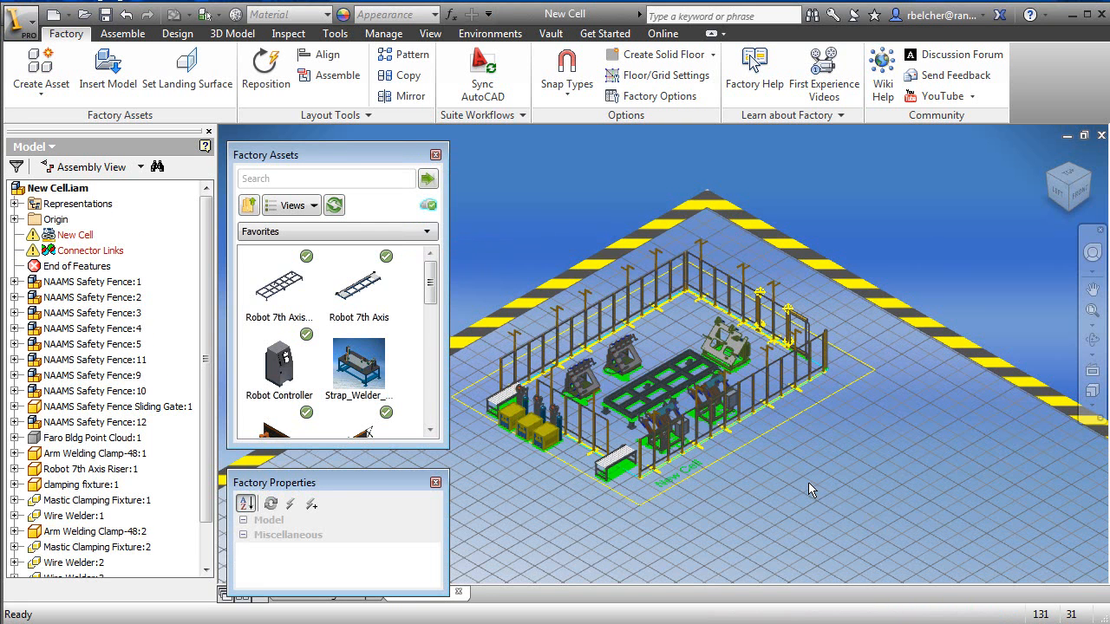
scroll(776, 484, "down", 4)
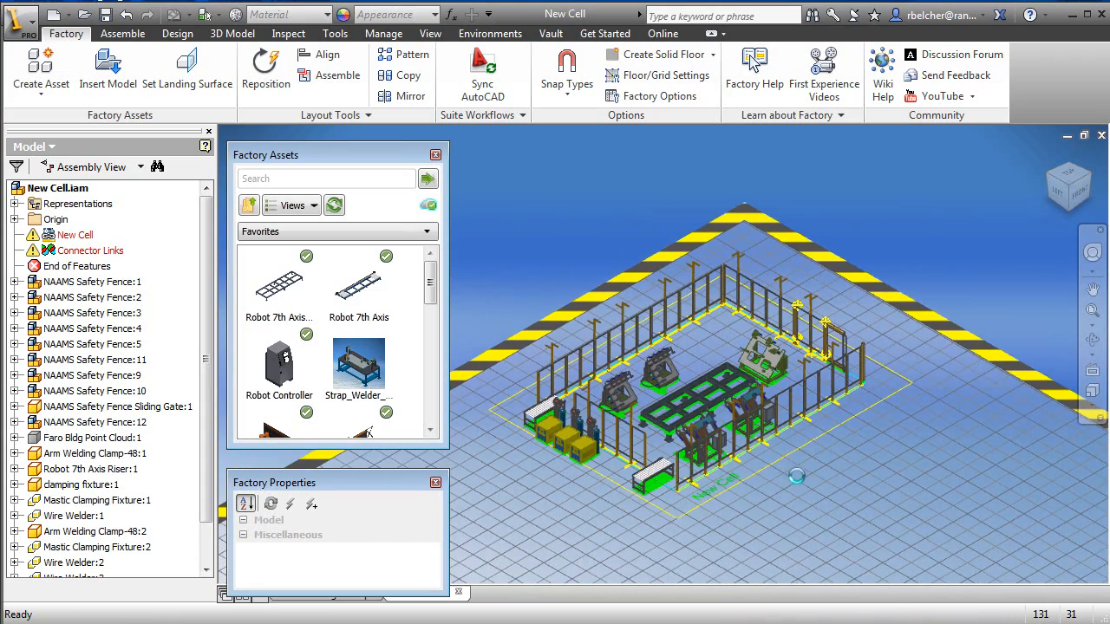
mouse_move(776, 480)
middle_mouse_down()
mouse_move(882, 484)
mouse_move(881, 493)
mouse_move(837, 478)
mouse_move(795, 513)
mouse_move(826, 518)
mouse_move(867, 514)
mouse_move(801, 472)
mouse_move(795, 482)
middle_mouse_up()
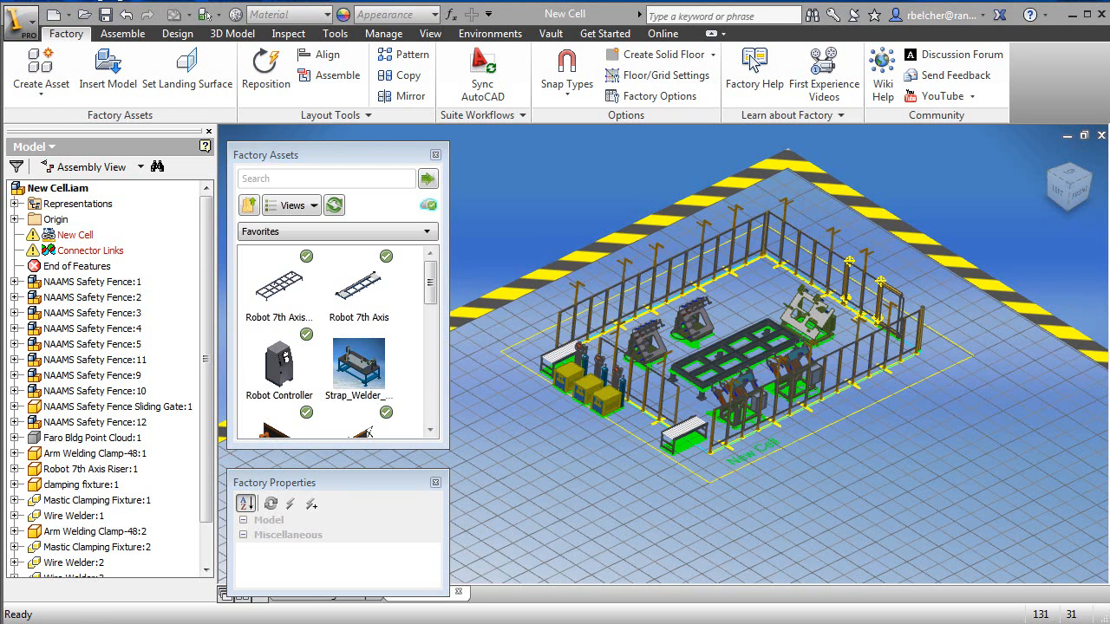
Step: Examine the synced 3D cell from above, closing in on the two arm welding clamps behind the riser
left_click(804, 523)
middle_click_drag(898, 470, 809, 480, "shift")
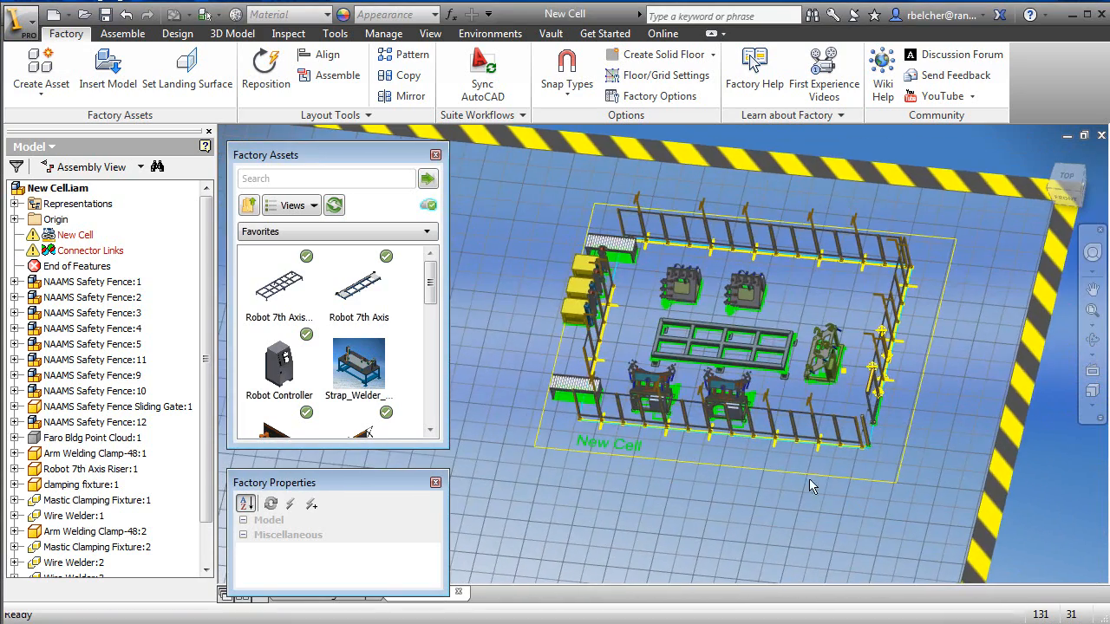
scroll(755, 291, "up", 7)
scroll(849, 265, "down", 4)
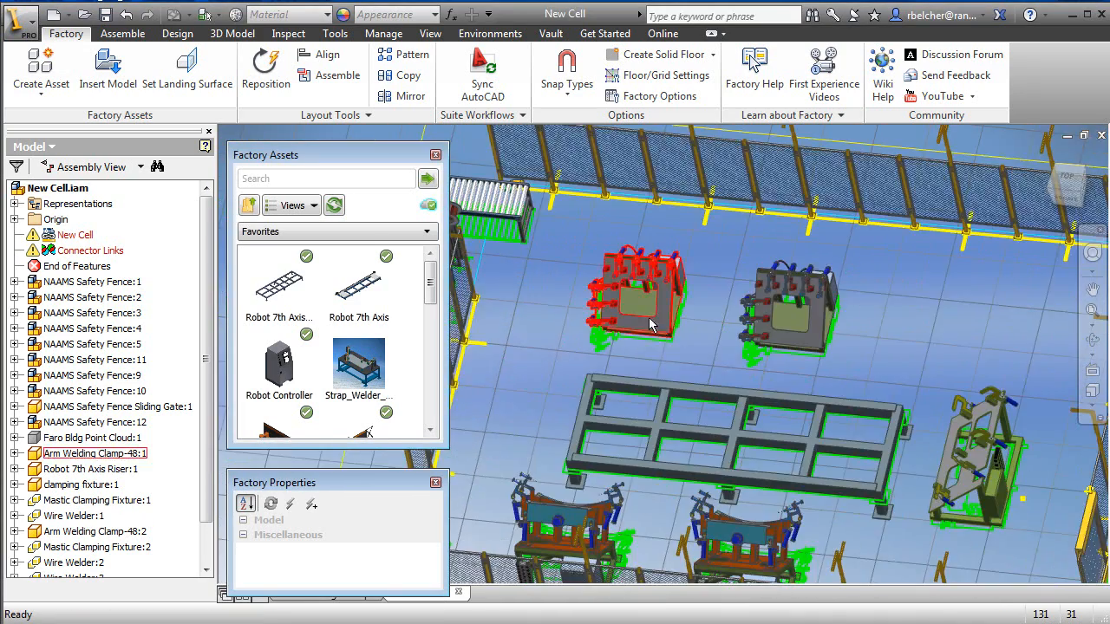
middle_click_drag(728, 320, 751, 346)
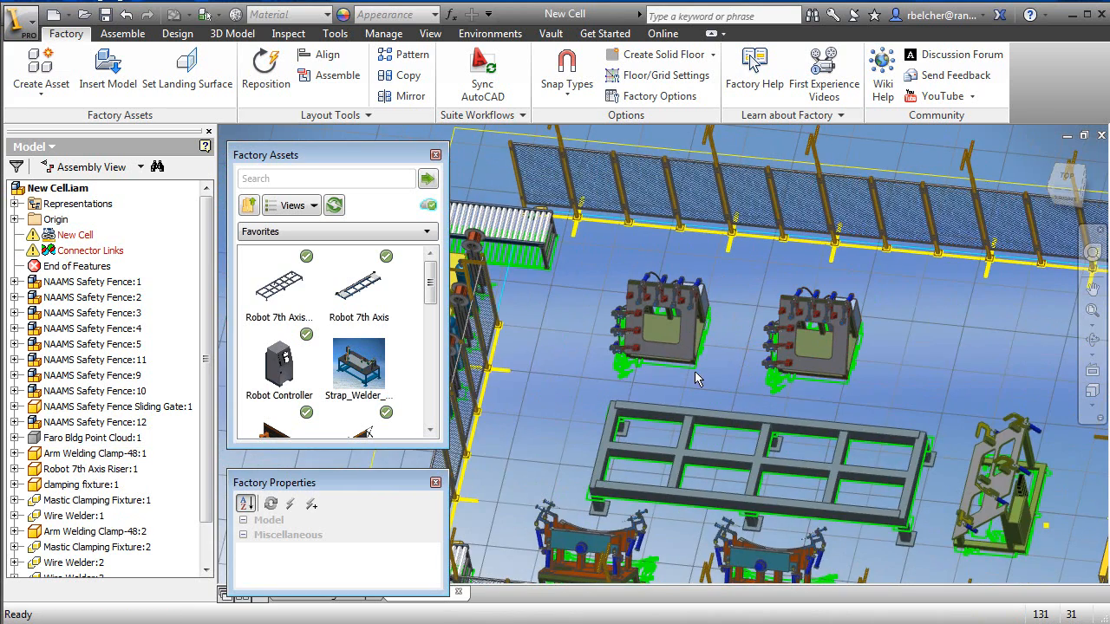
scroll(695, 371, "up", 3)
scroll(705, 371, "down", 3)
middle_click_drag(728, 384, 690, 326)
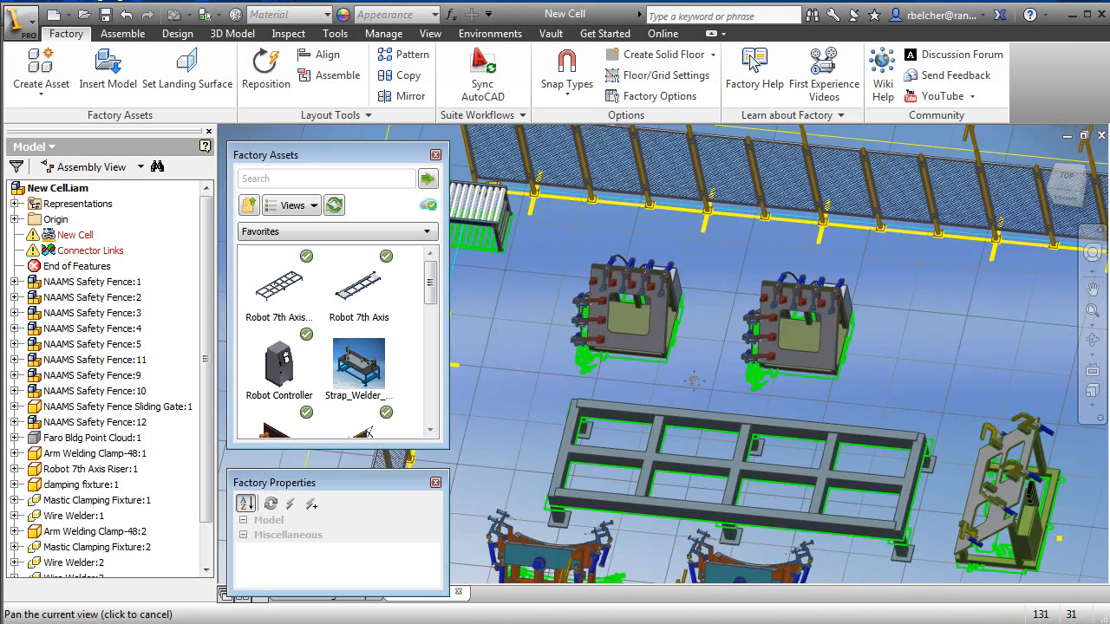
scroll(690, 327, "up", 3)
middle_click_drag(731, 358, 619, 336)
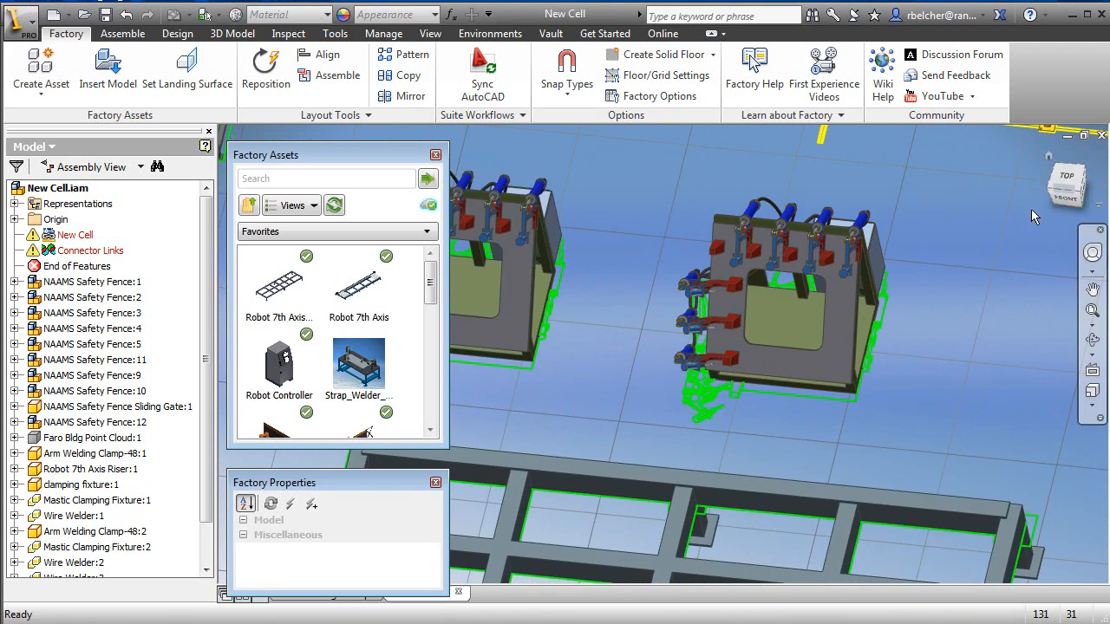
Step: Show the cell in top view and shift the arm welding clamp nearer the clamping fixture slightly off its 2D footprint
left_click(1069, 176)
scroll(663, 320, "up", 5)
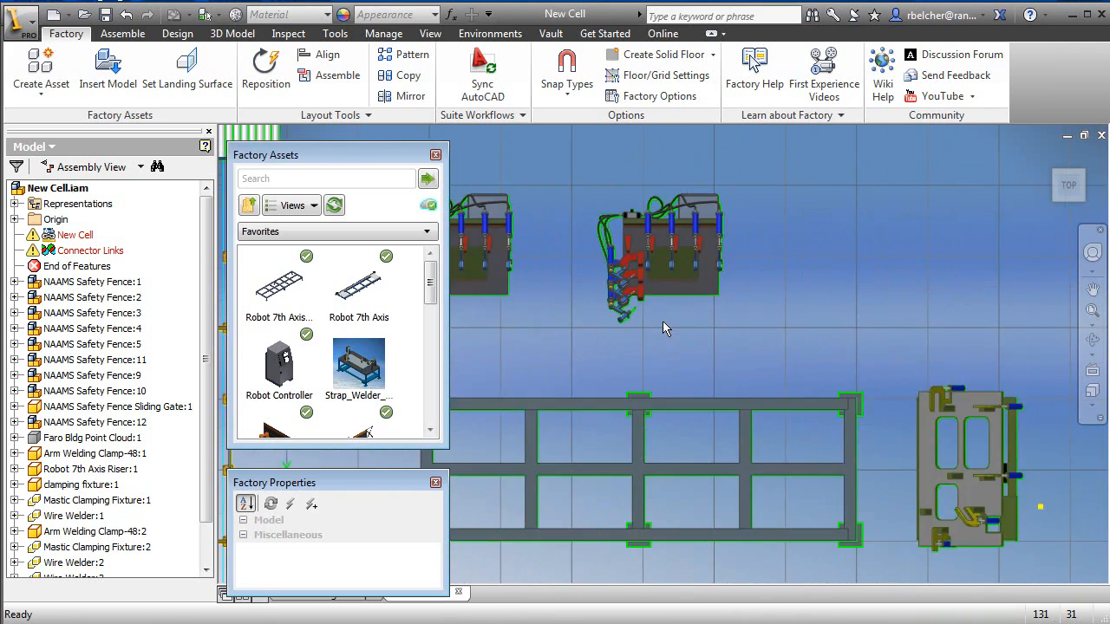
scroll(679, 321, "down", 3)
middle_click_drag(680, 322, 747, 411)
left_click(786, 377)
left_click_drag(810, 371, 710, 292)
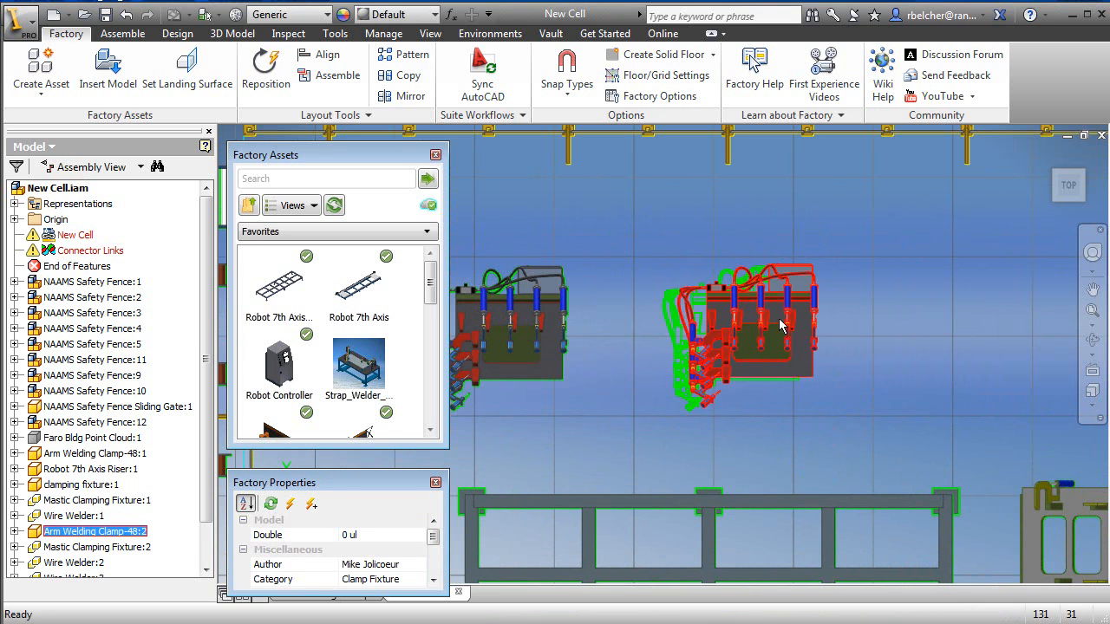
Step: Change the shifted arm welding clamp's asset variant to Double
right_click(790, 368)
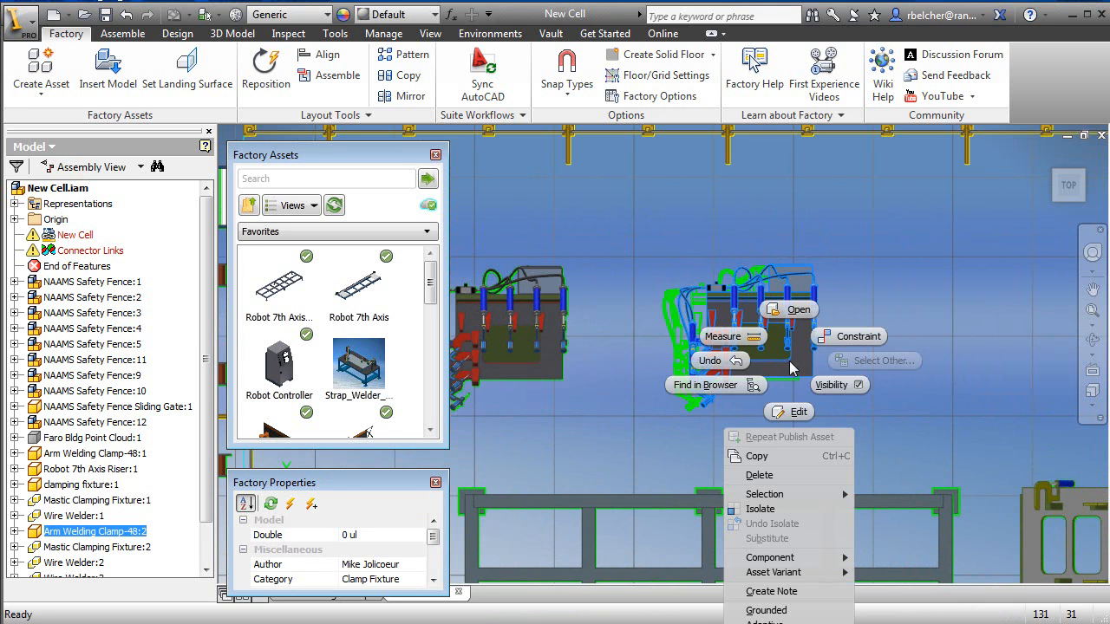
mouse_move(802, 574)
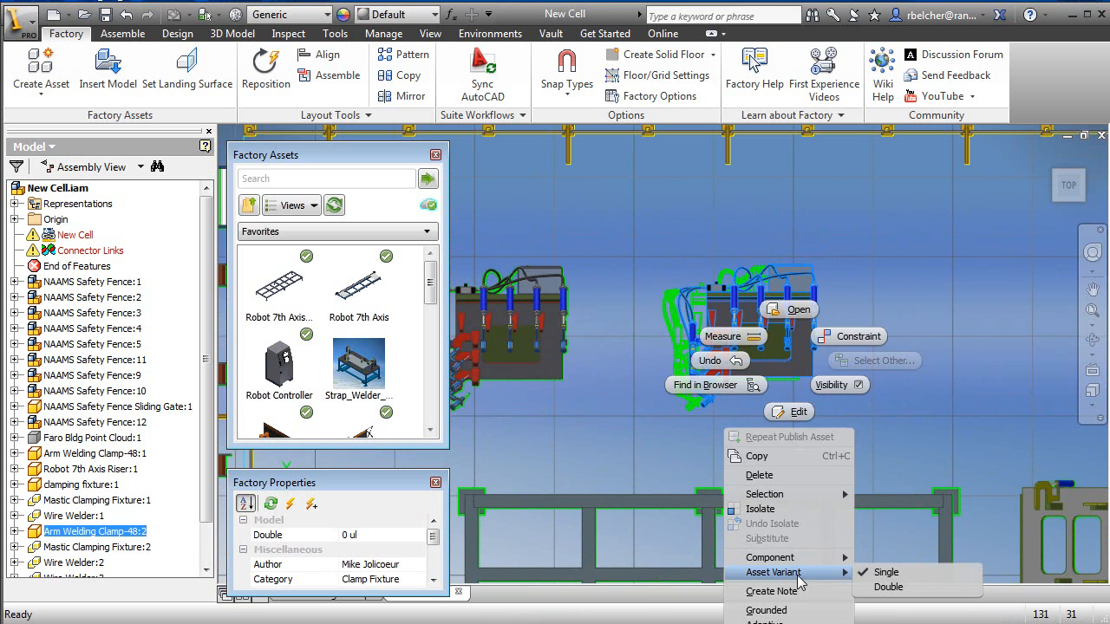
left_click(880, 588)
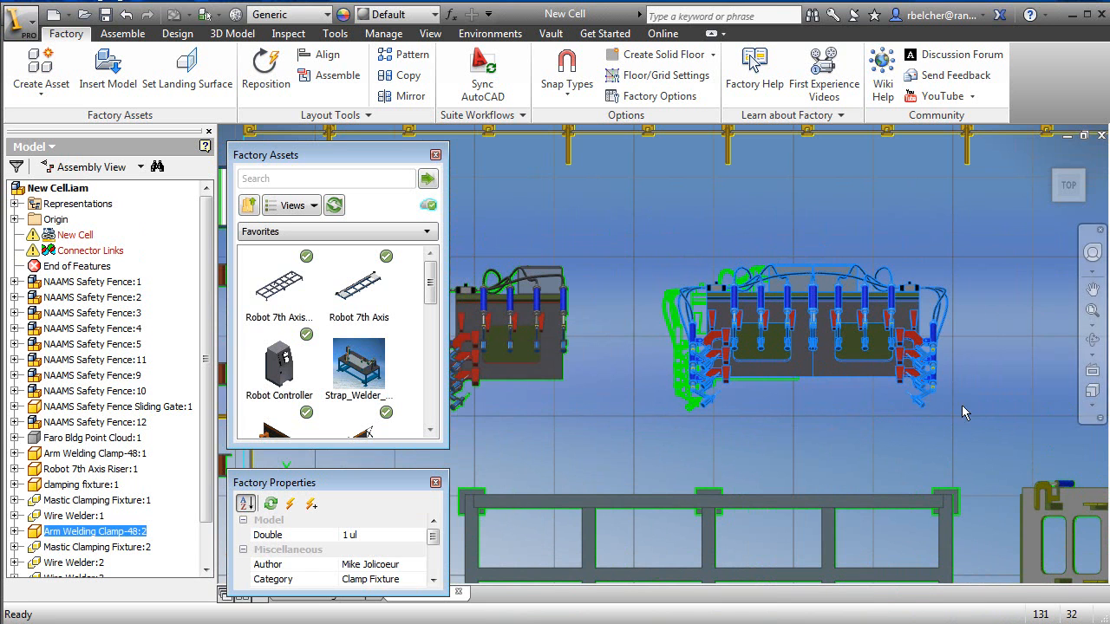
left_click(850, 421)
Step: Reposition the clamping fixture at the gate end of the riser a short distance along the triad's red axis and finish the move
middle_click_drag(809, 450, 913, 395, "shift")
middle_click_drag(849, 299, 465, 283)
scroll(830, 382, "down", 3)
scroll(831, 382, "up", 2)
middle_click_drag(831, 383, 686, 396)
scroll(727, 345, "down", 3)
middle_click_drag(727, 345, 725, 414)
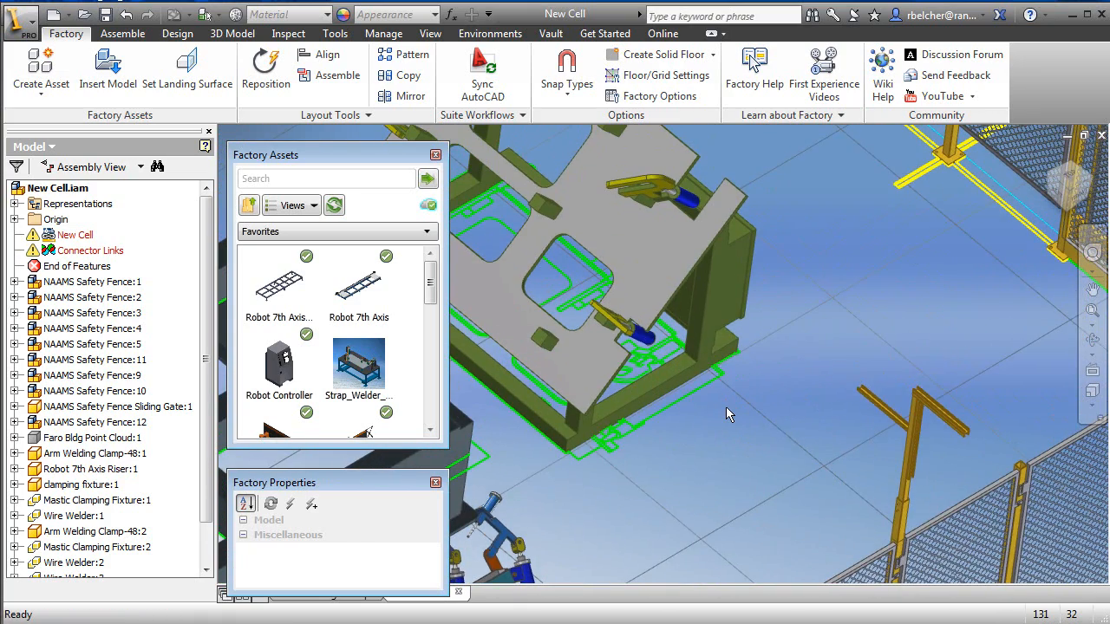
left_click(690, 321)
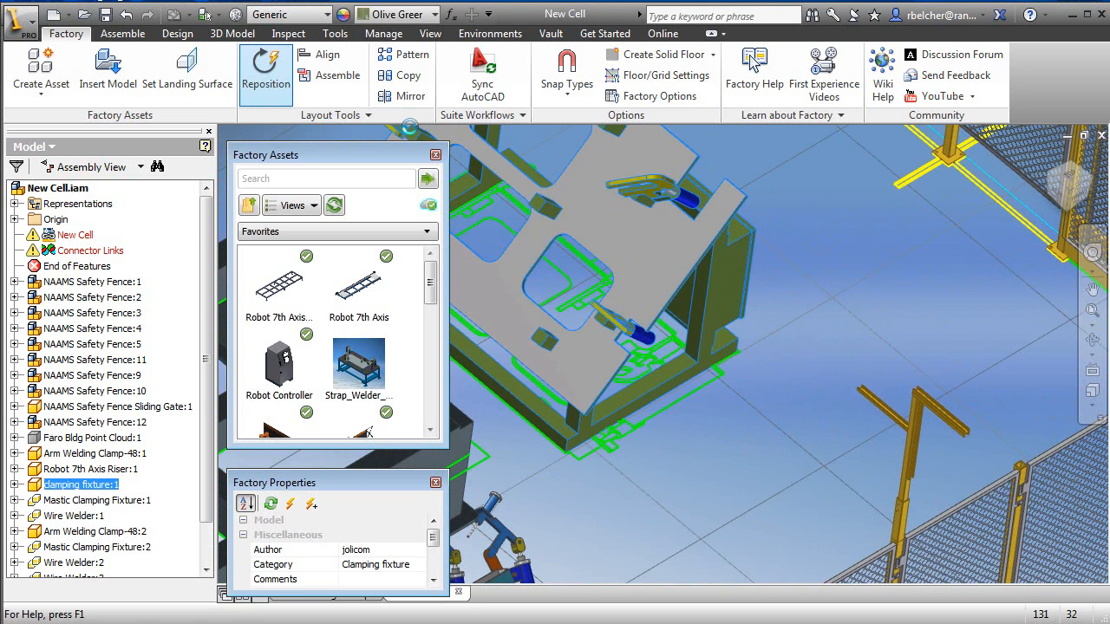
left_click(266, 69)
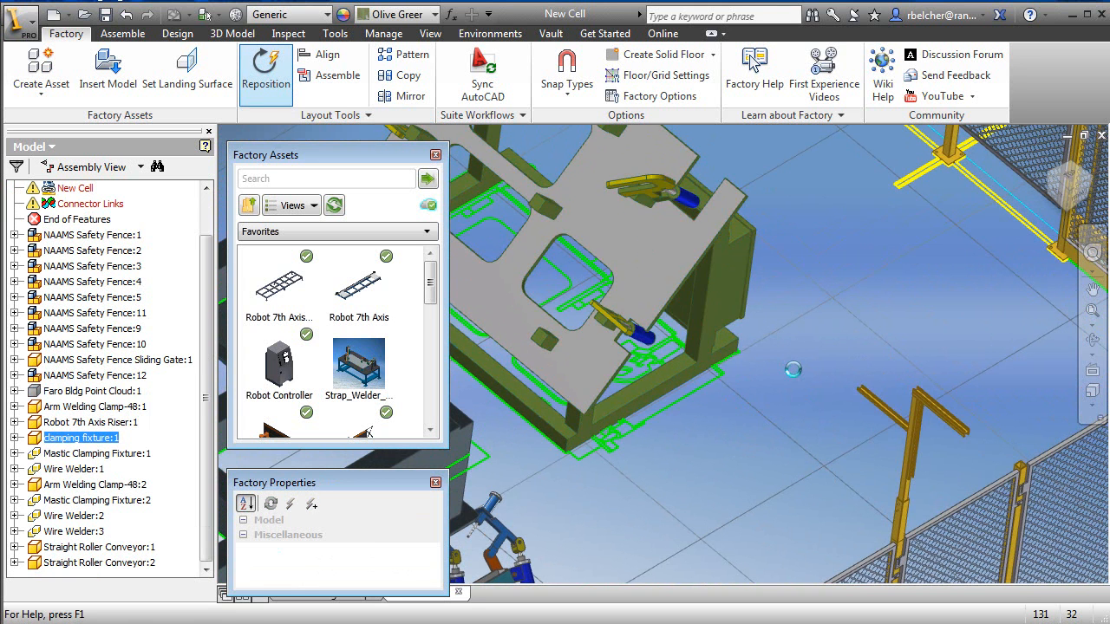
left_click(739, 343)
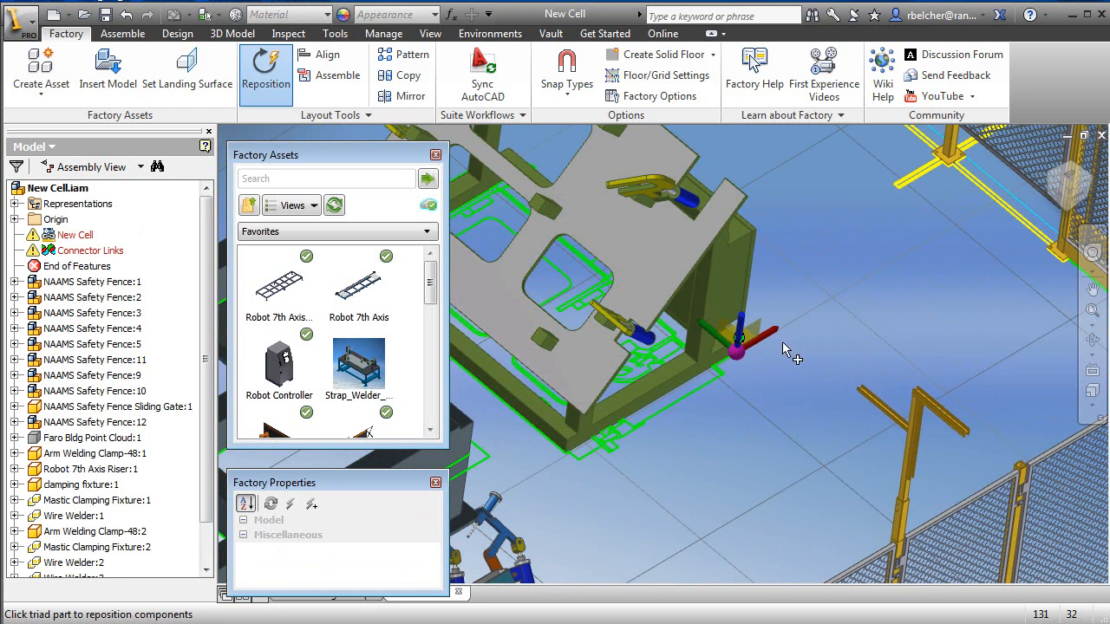
left_click_drag(763, 336, 800, 332)
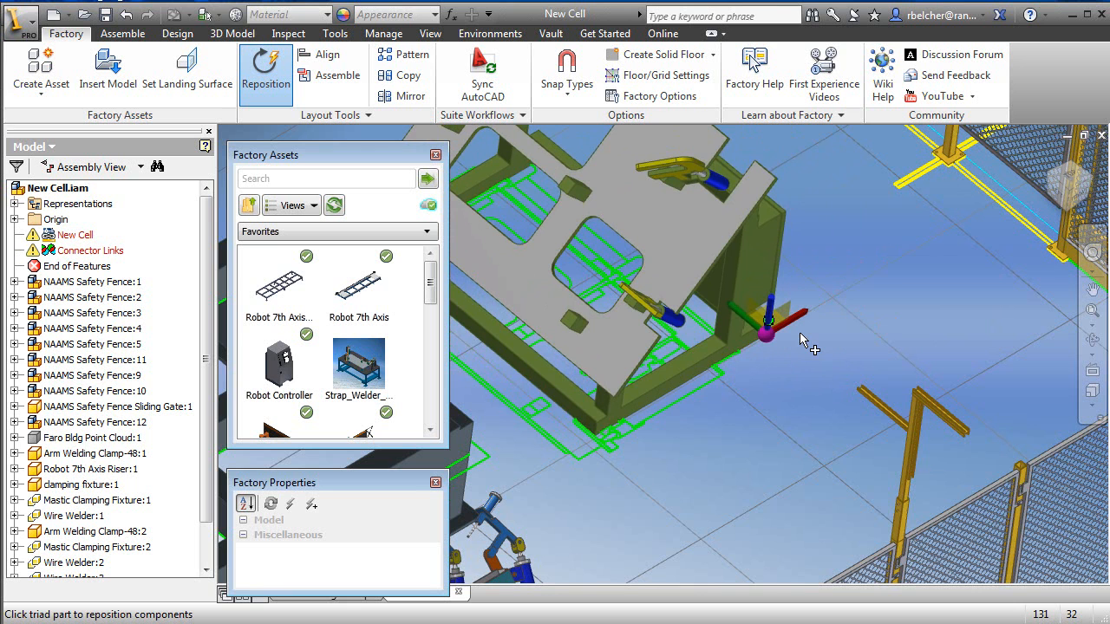
right_click(844, 301)
left_click(865, 307)
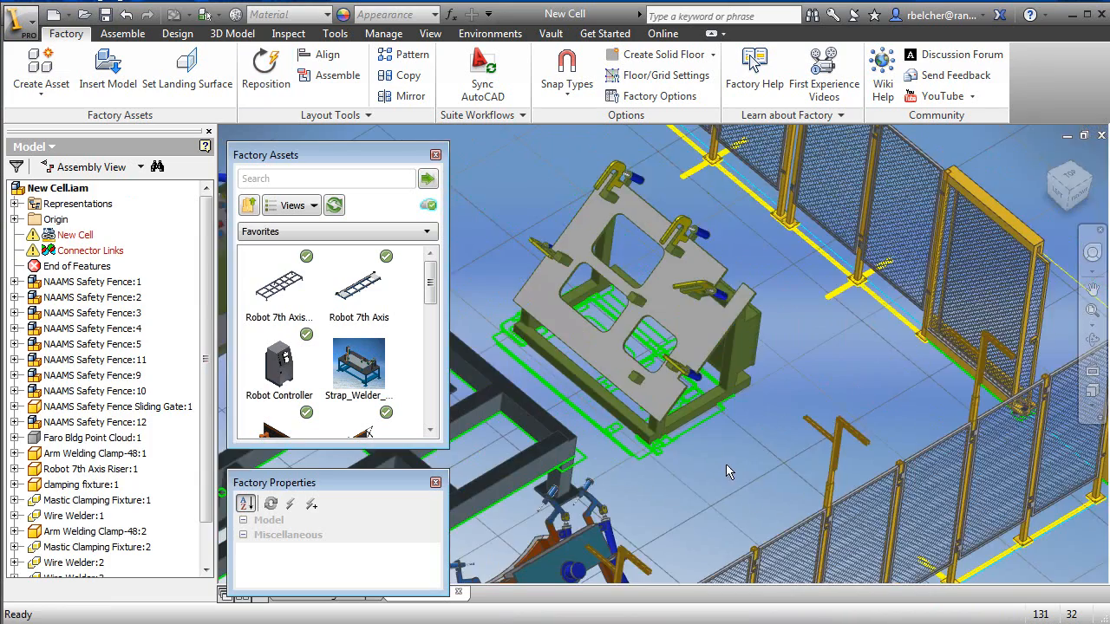
Step: Place one Robot 7th Axis asset from the favorites on top of the riser, running along its length
scroll(726, 469, "down", 2)
middle_click_drag(726, 468, 899, 416)
scroll(899, 401, "down", 2)
middle_click_drag(755, 547, 802, 395)
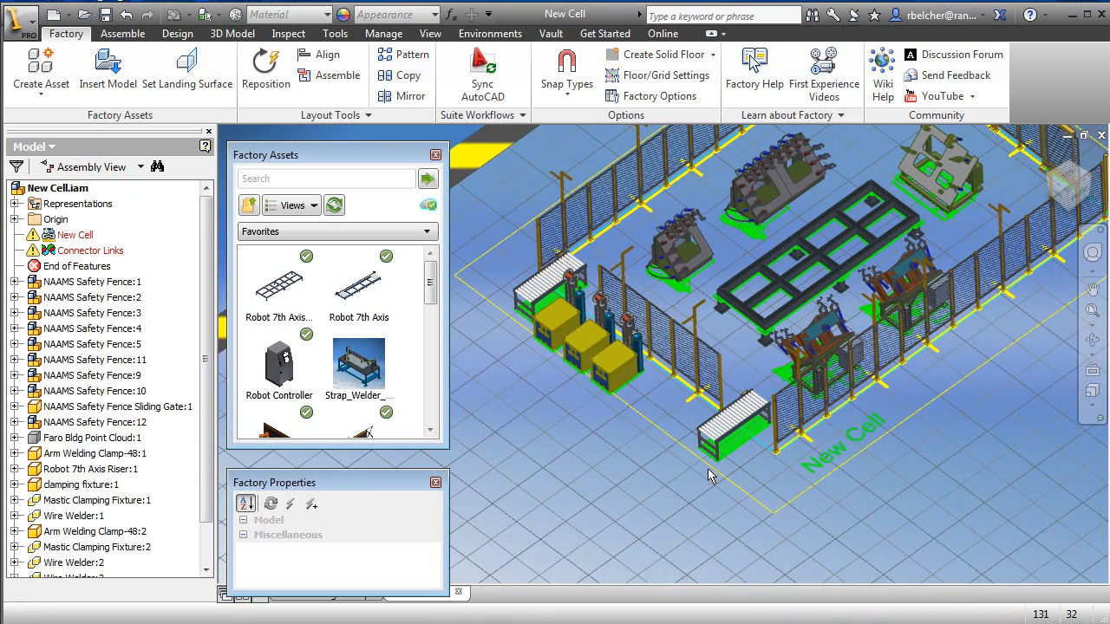
mouse_move(430, 281)
left_mouse_down()
mouse_move(433, 321)
mouse_move(439, 289)
left_mouse_up()
middle_click_drag(895, 352, 804, 427)
scroll(917, 397, "up", 3)
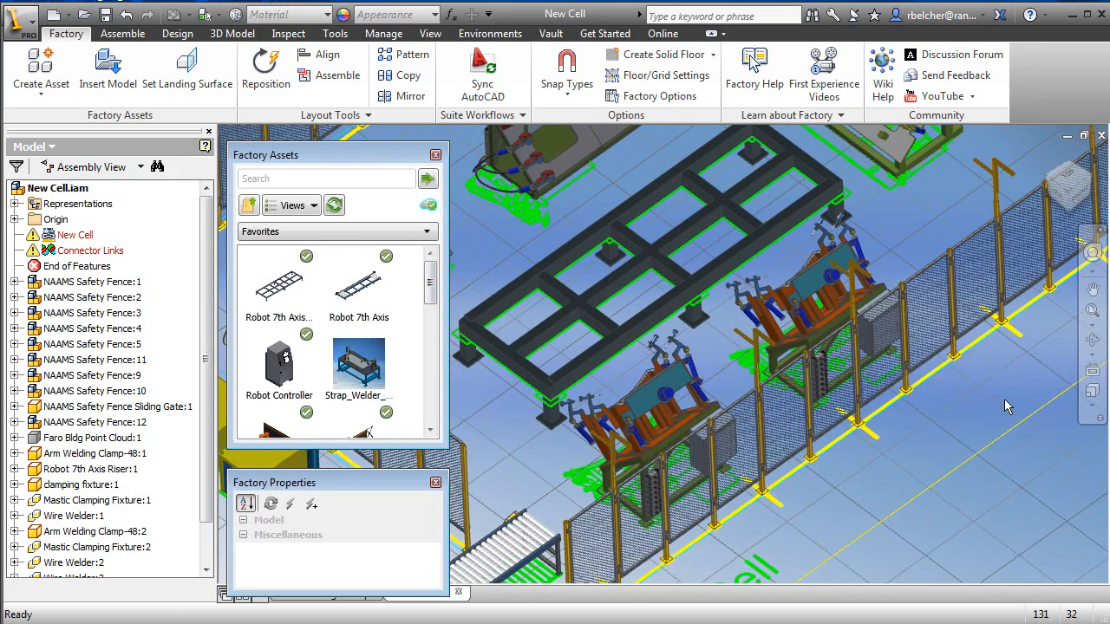
scroll(641, 338, "up", 2)
mouse_move(357, 291)
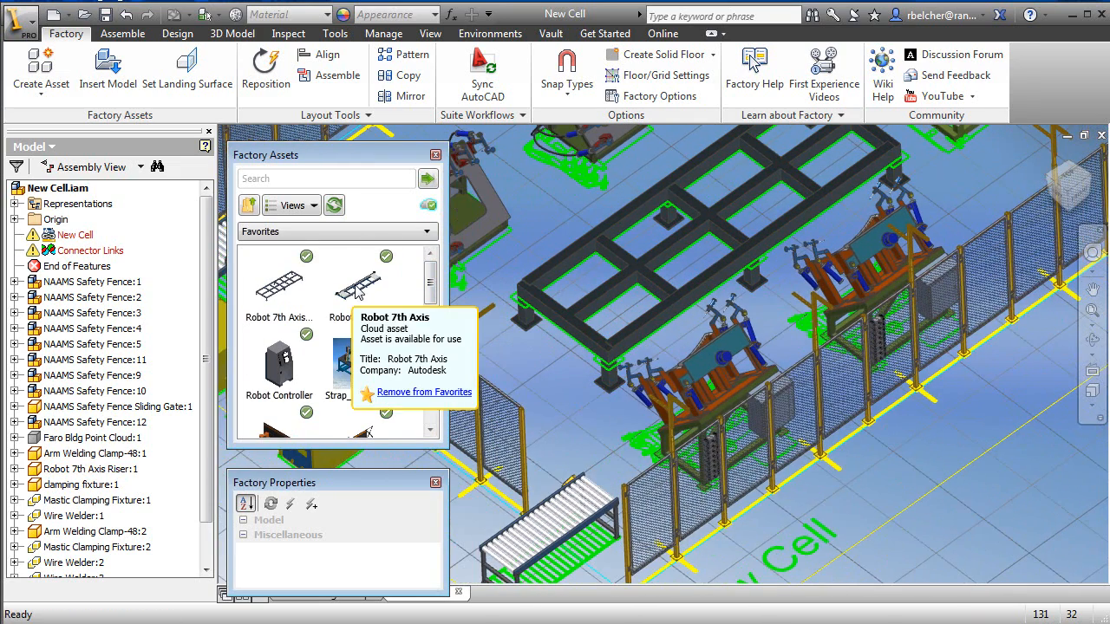
left_click_drag(357, 292, 633, 273)
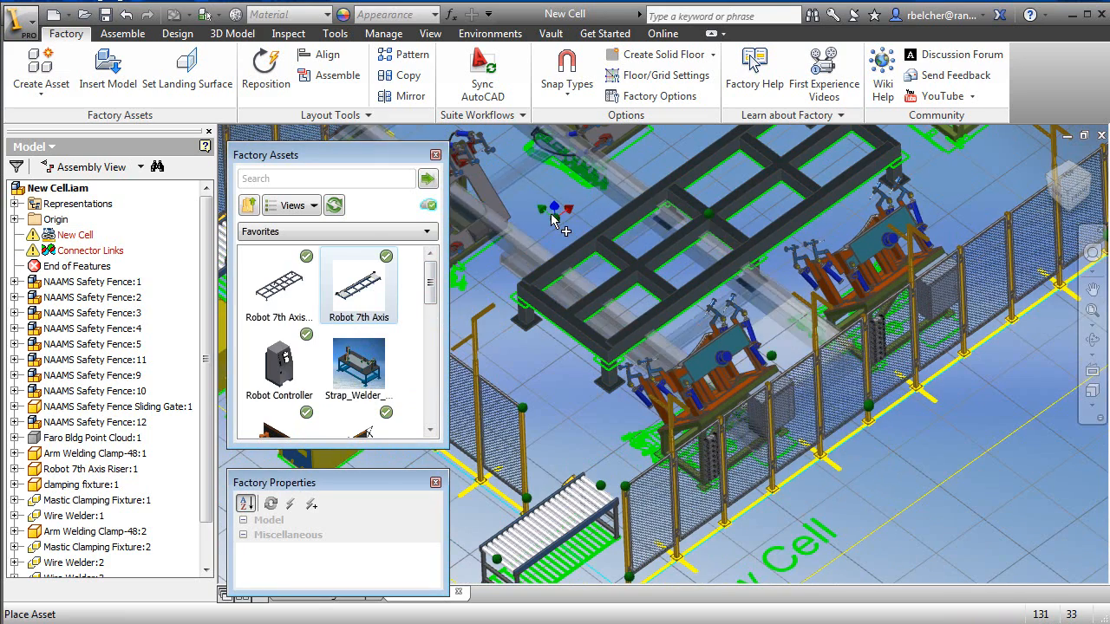
scroll(555, 219, "down", 3)
scroll(559, 221, "up", 5)
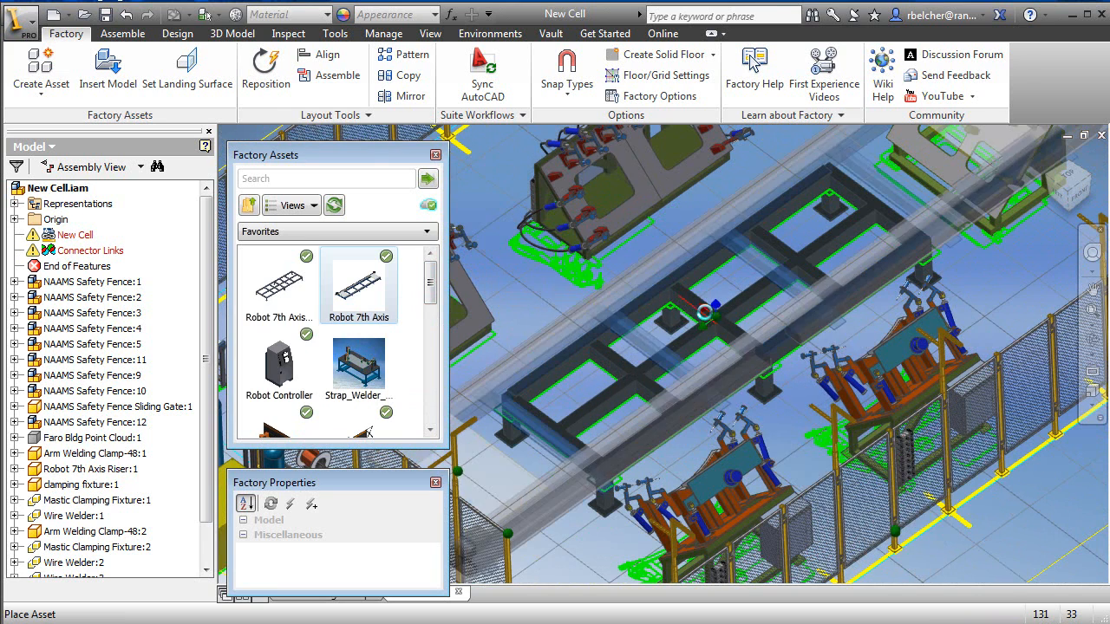
left_click(700, 371)
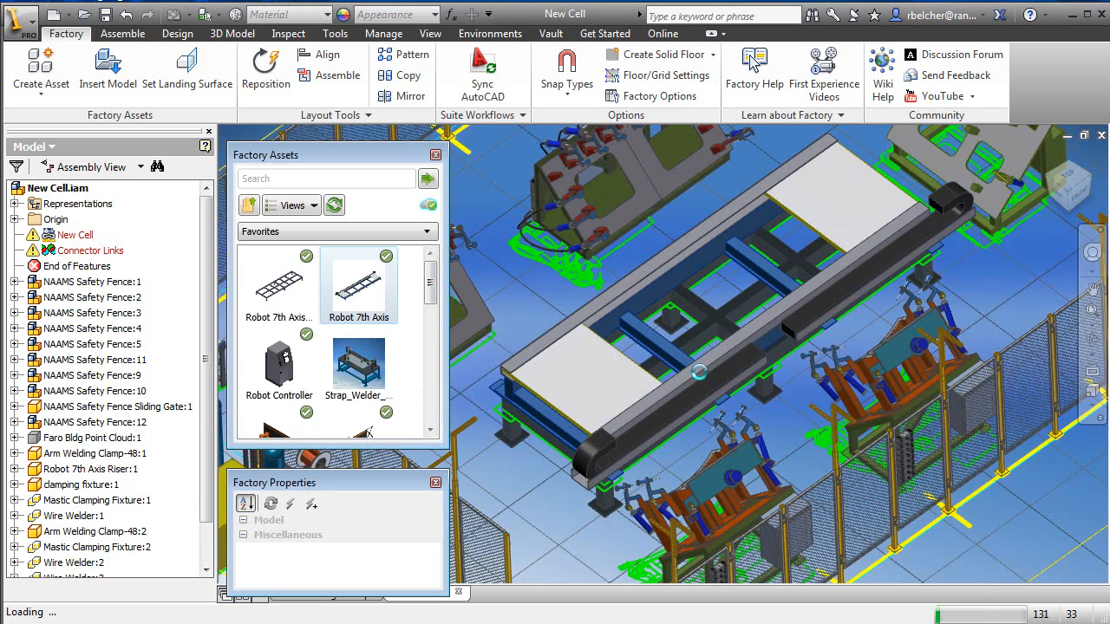
right_click(547, 537)
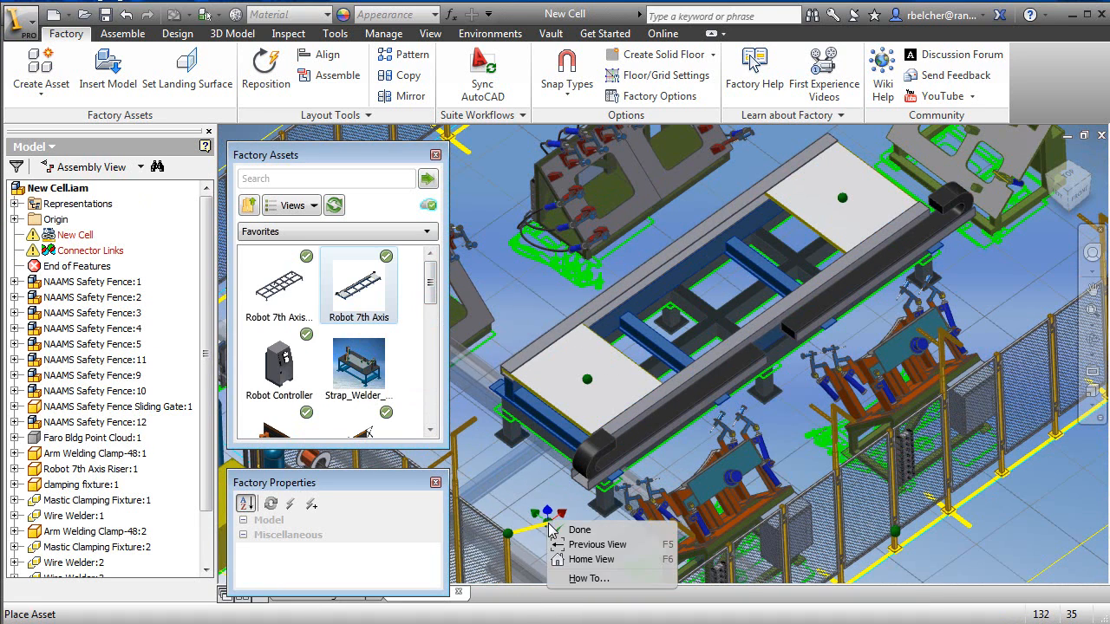
left_click(575, 528)
left_click(540, 538)
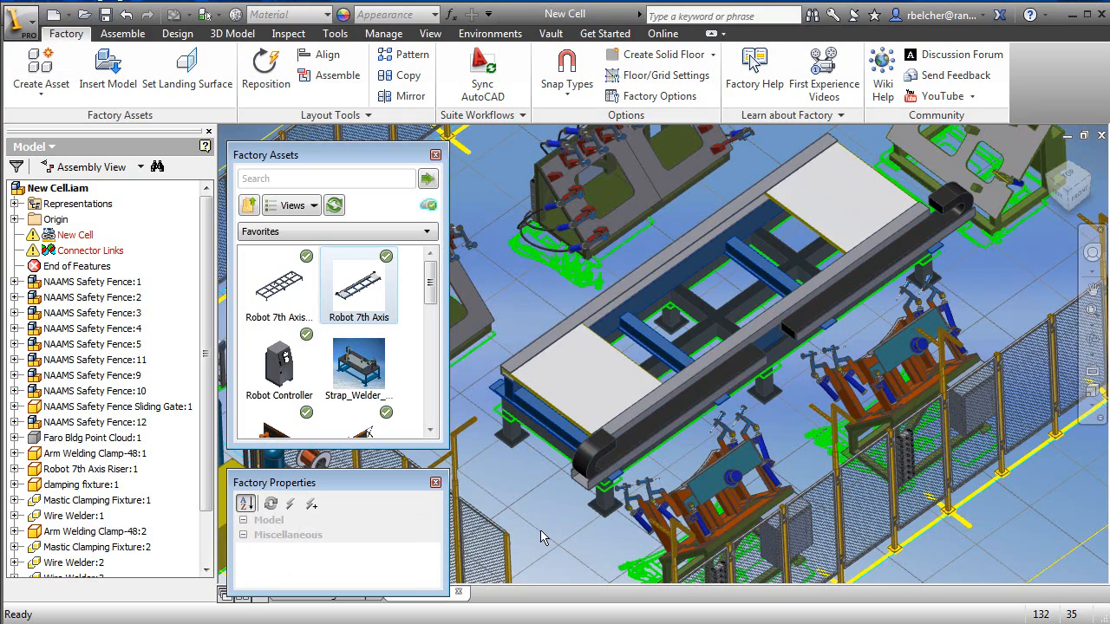
Step: Search the factory assets for "iam" and place an ABB IRB6600 robot on each of the 7th axis's two carriage plates
middle_click_drag(563, 535, 568, 525, "shift")
left_click(245, 178)
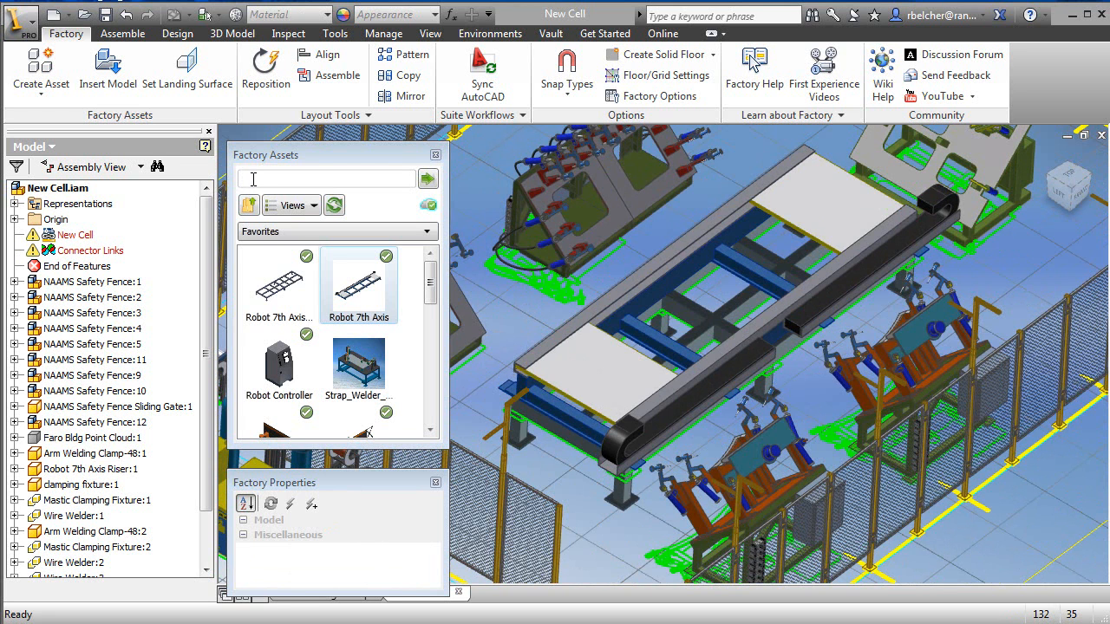
type("m")
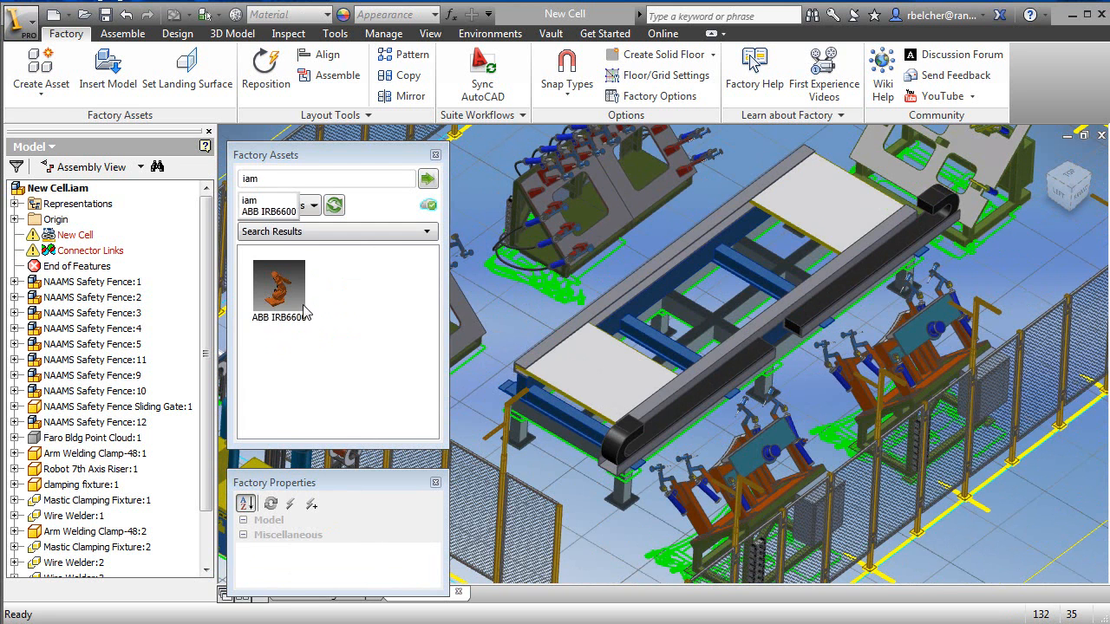
mouse_move(304, 314)
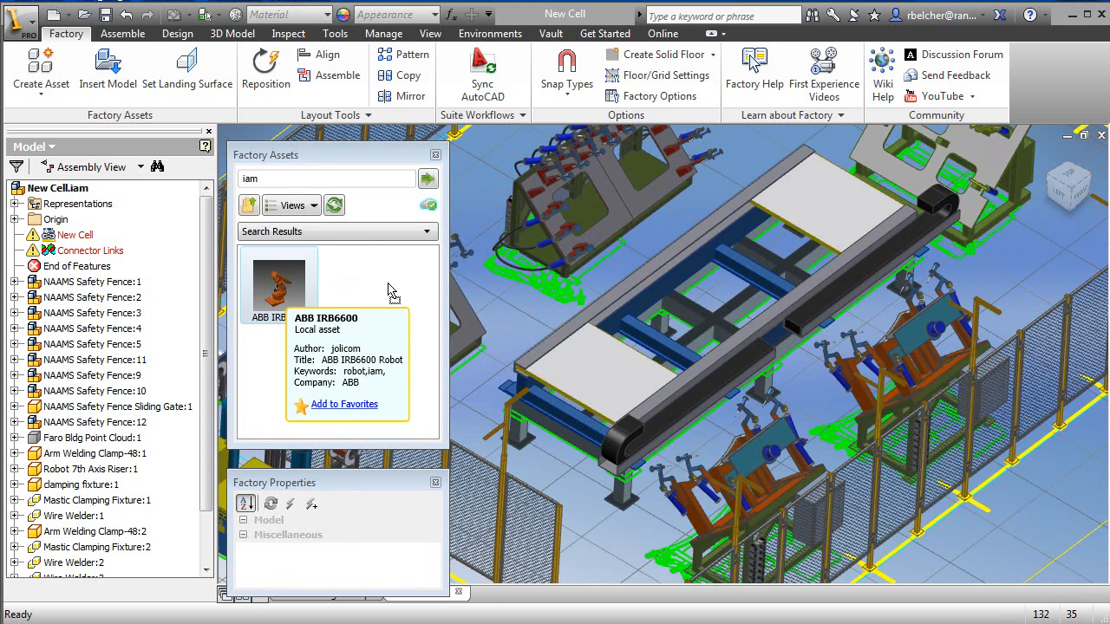
left_click_drag(387, 283, 662, 253)
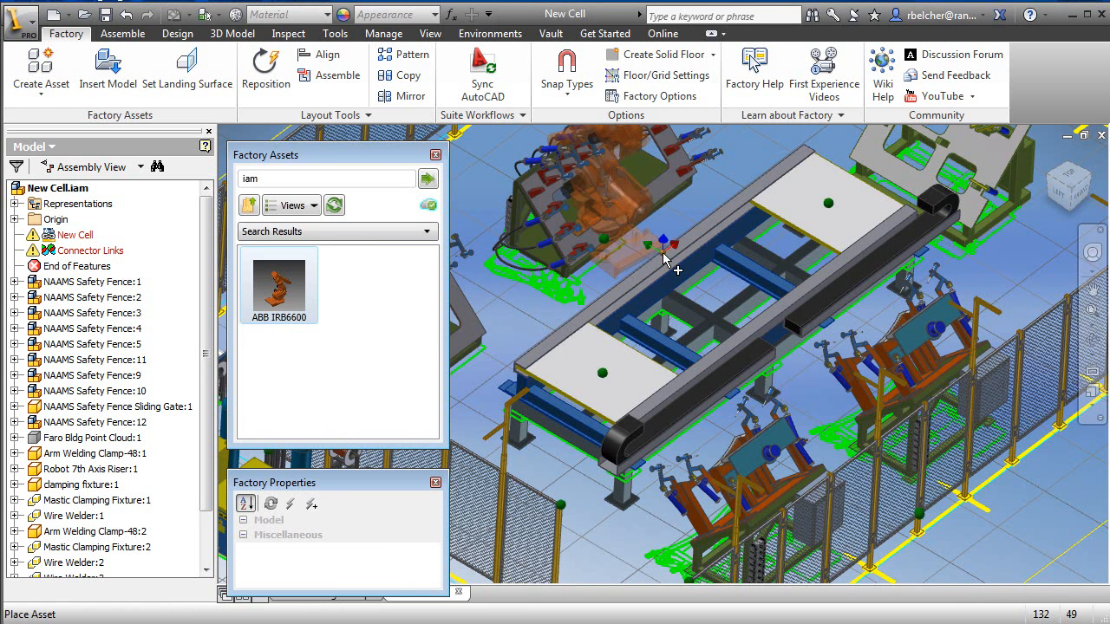
left_click(890, 230)
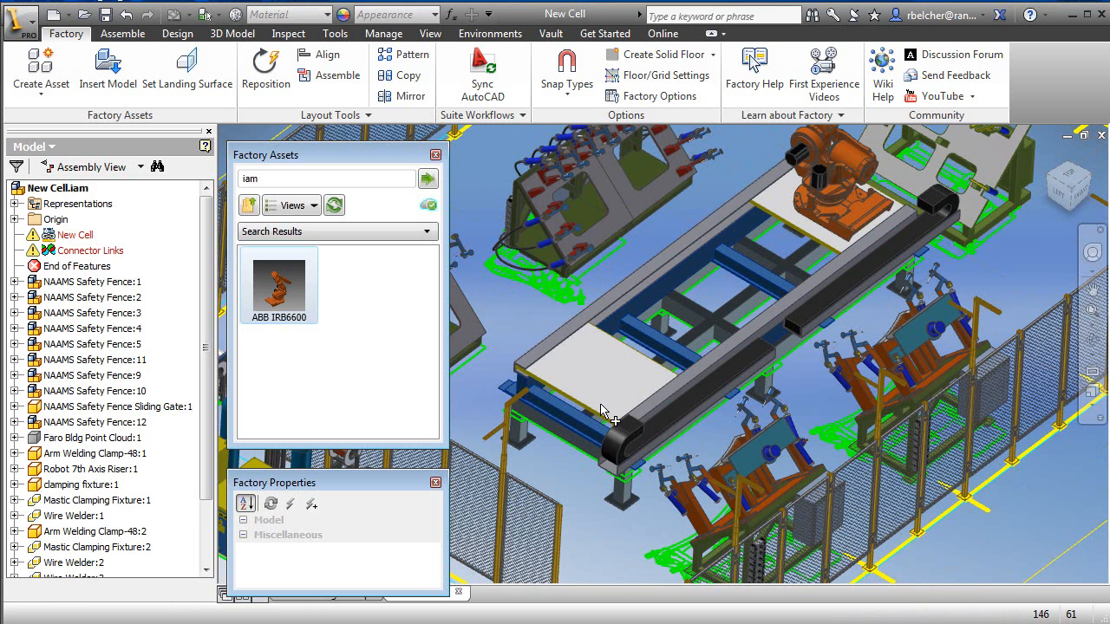
left_click(666, 400)
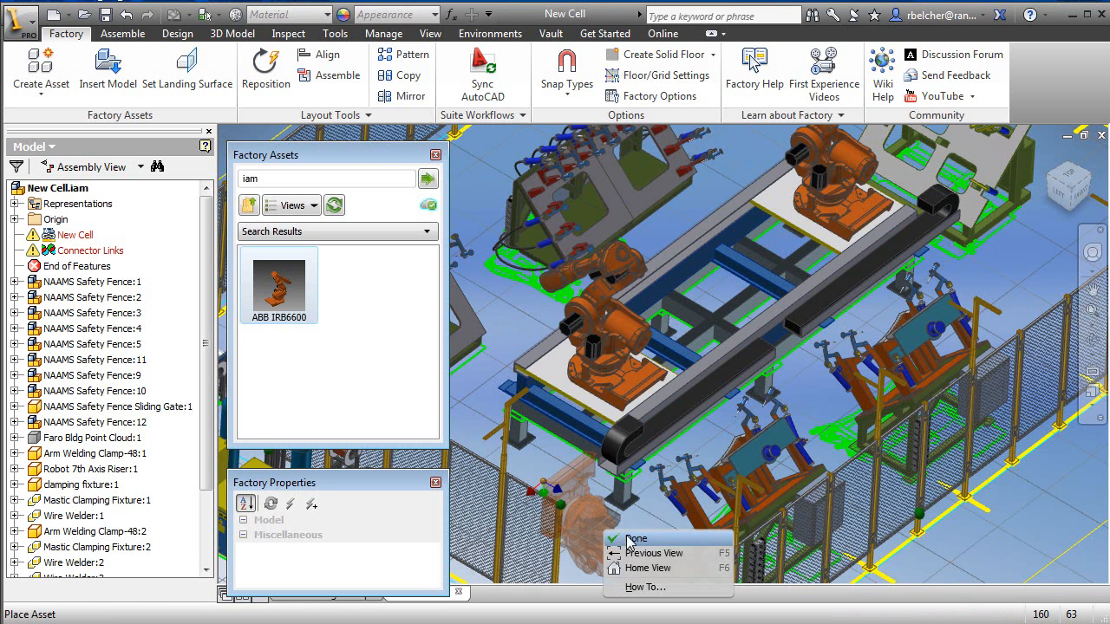
key("Escape")
Step: Place one Horizontal Curve Roller Conveyor from the favorites, connected to the outer end of the straight roller conveyor by the fence opening
left_click(250, 207)
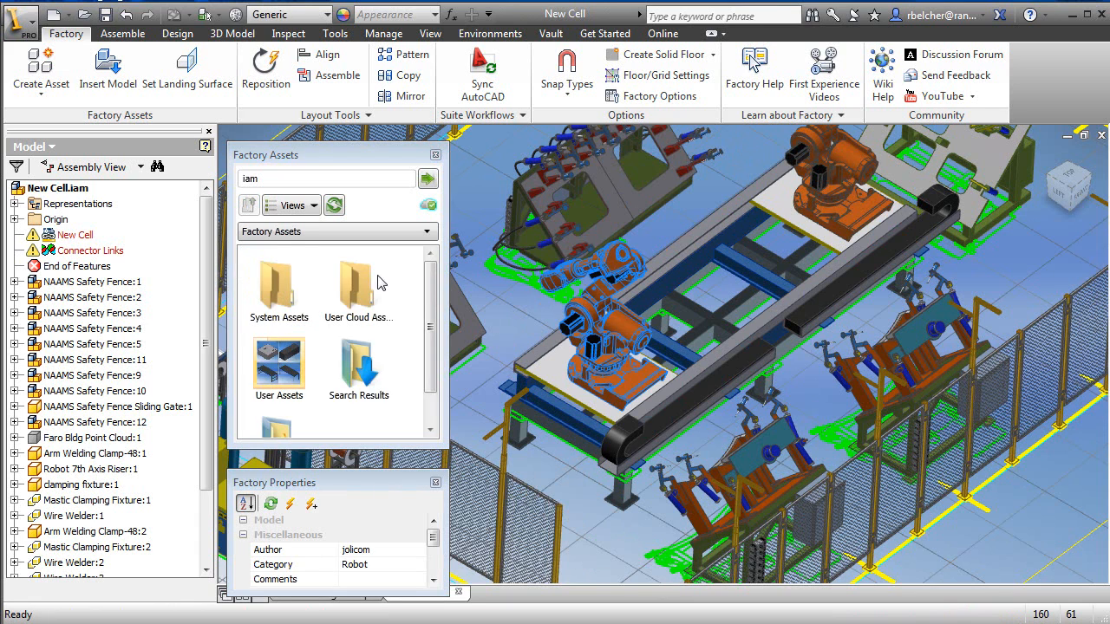
scroll(426, 289, "down", 1)
double_click(277, 392)
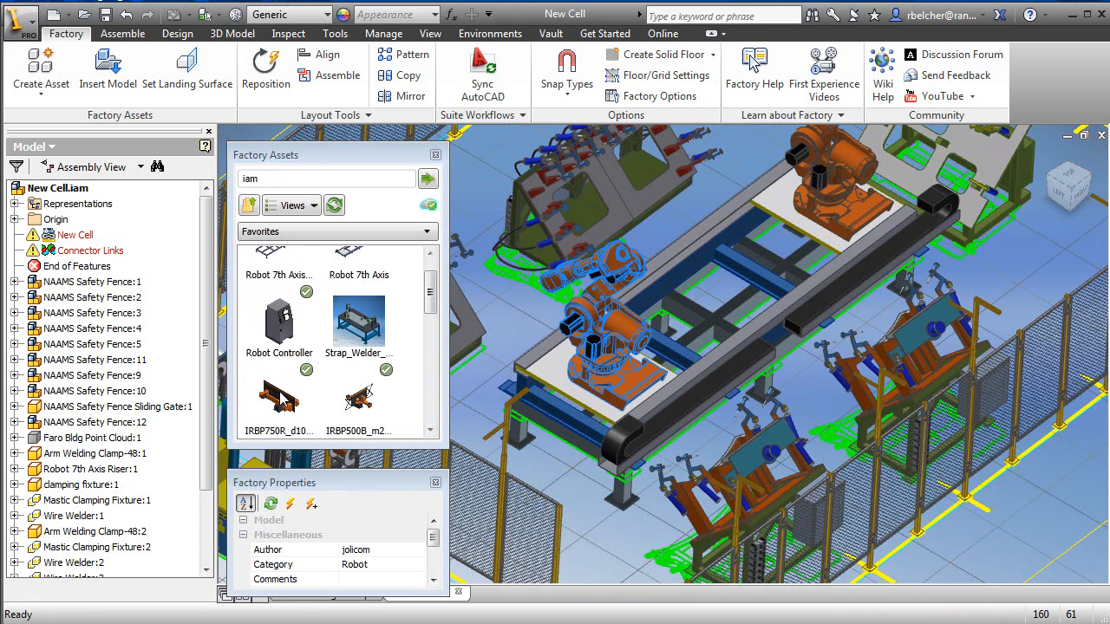
middle_click_drag(592, 523, 759, 289)
left_click(551, 479)
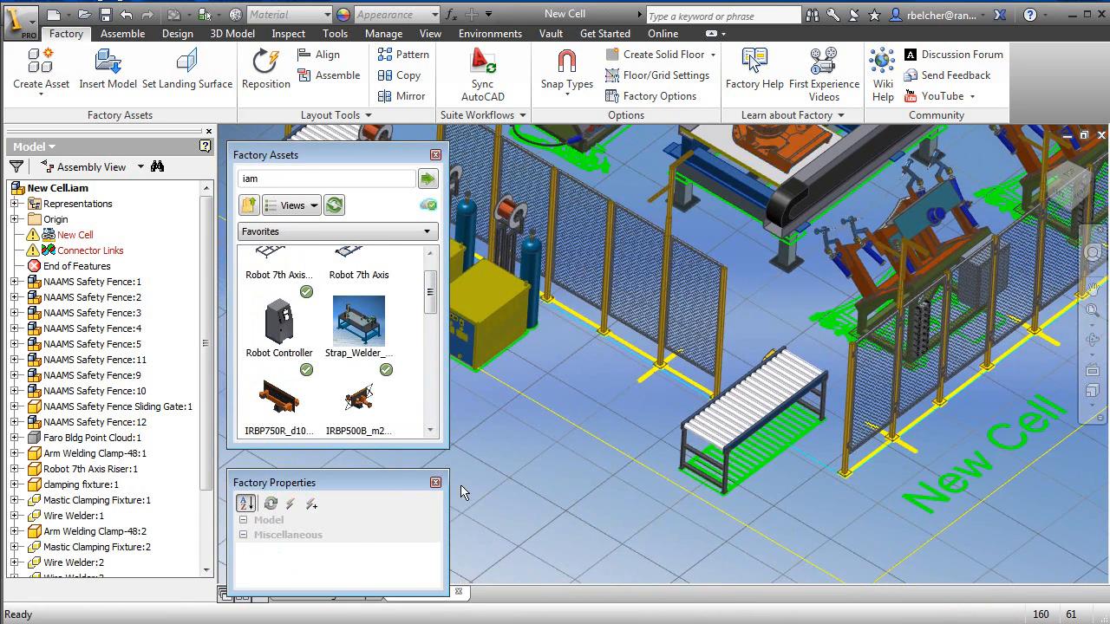
left_click_drag(434, 299, 425, 434)
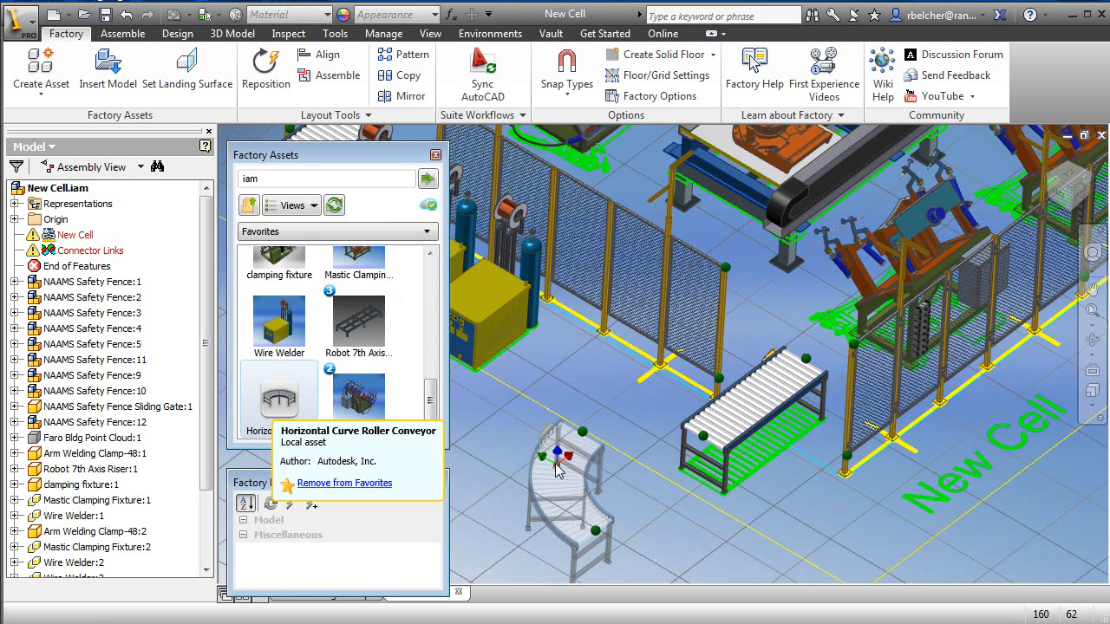
middle_click_drag(568, 394, 624, 360)
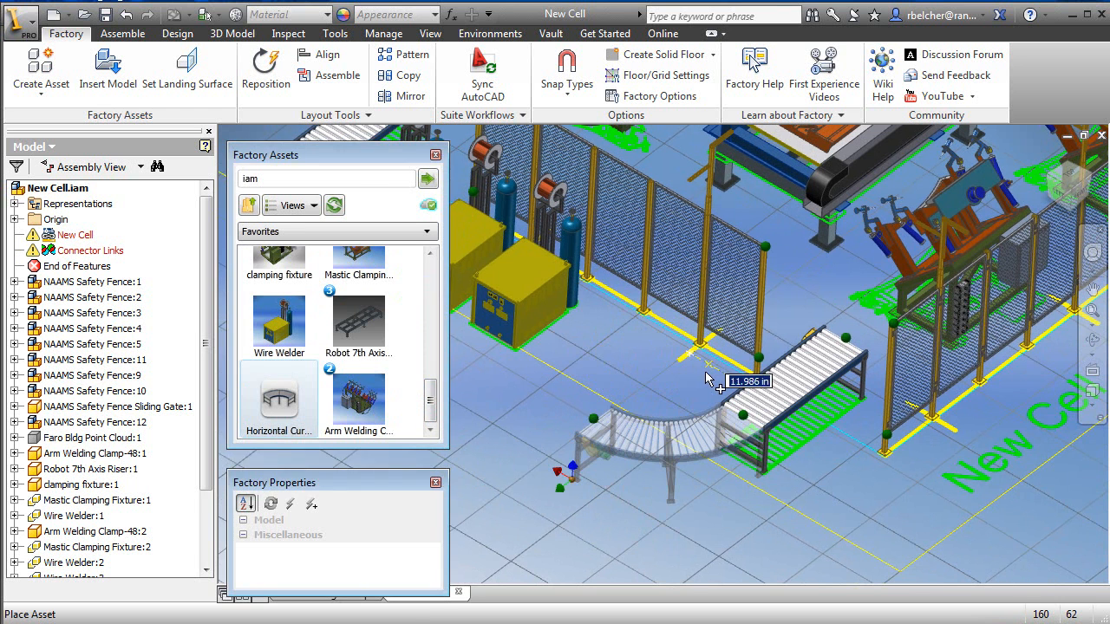
left_click(638, 432)
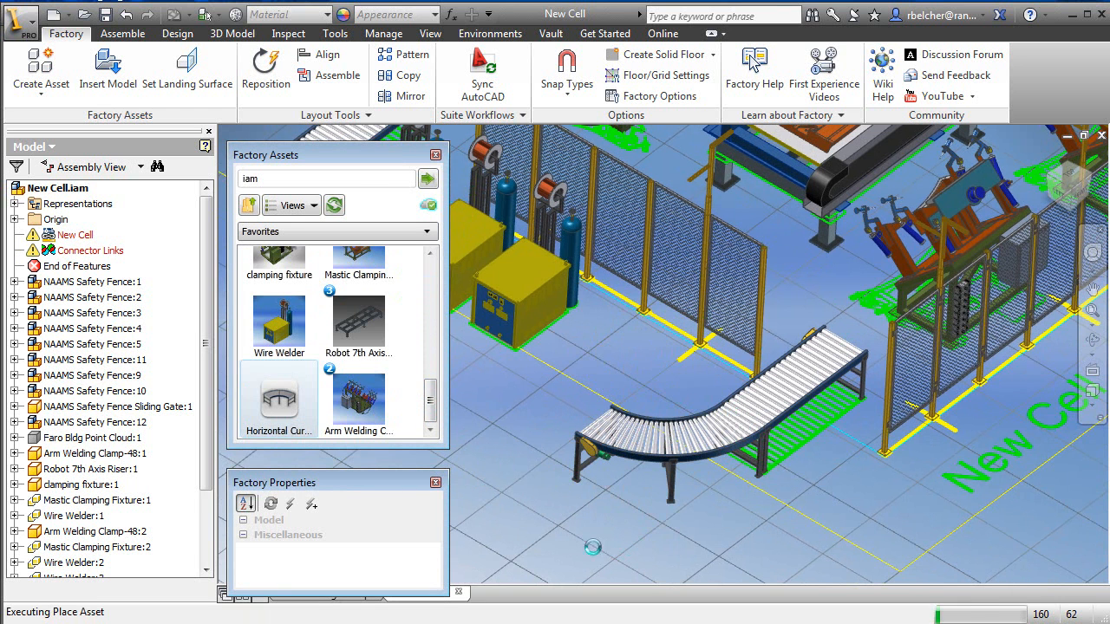
right_click(492, 471)
left_click(518, 476)
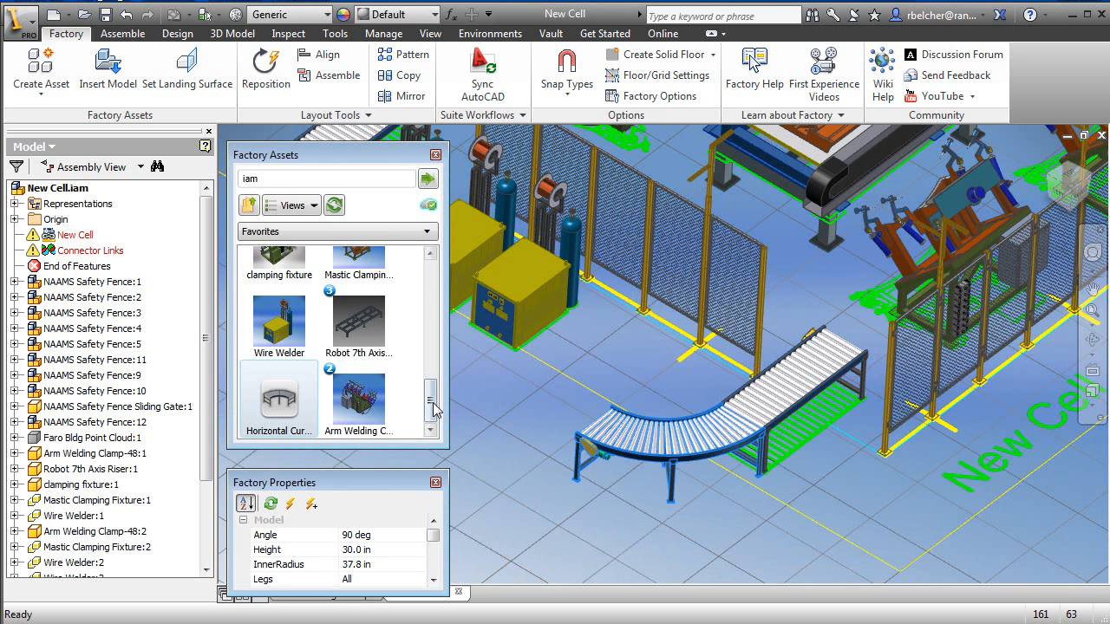
Step: Place one Straight Roller Conveyor from the favorites on the free end of the curved conveyor and finish placing
scroll(364, 373, "up", 2)
left_click(279, 330)
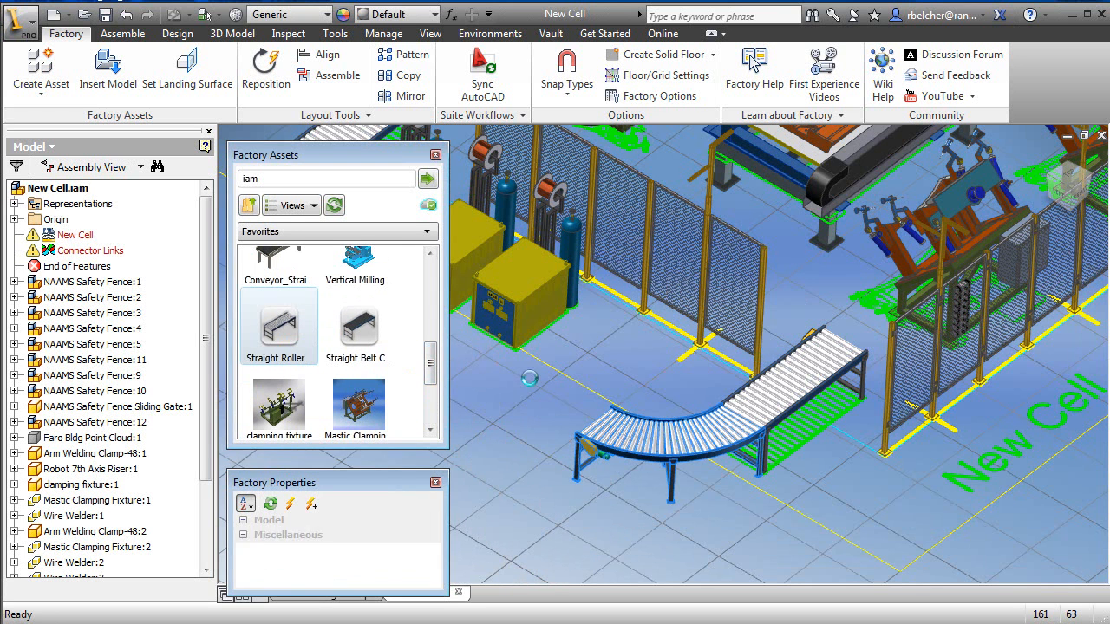
left_click(560, 439)
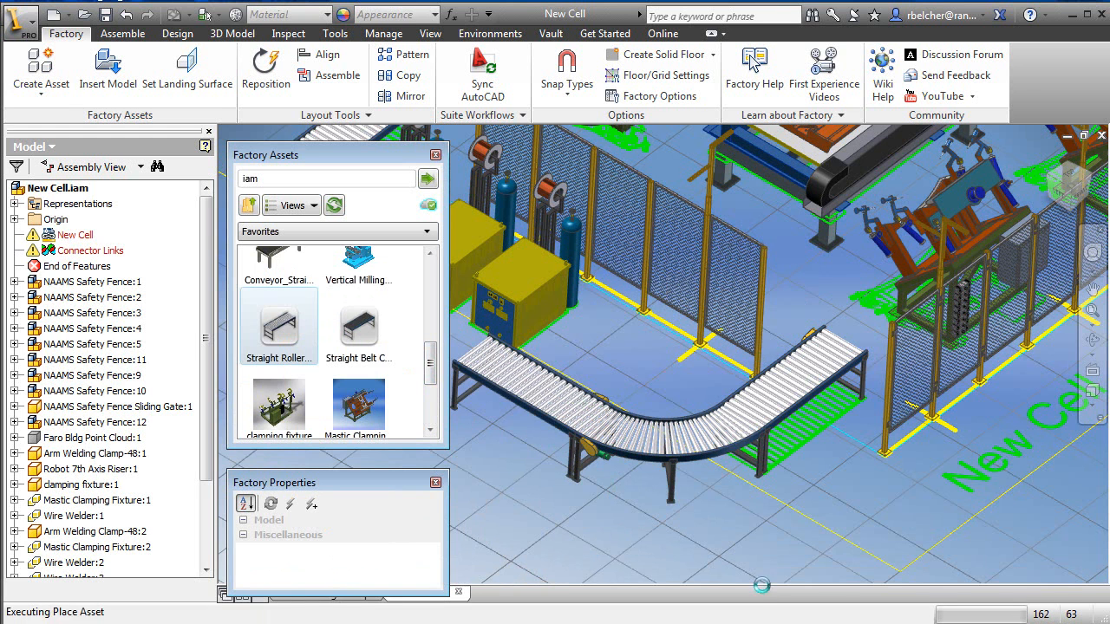
right_click(841, 487)
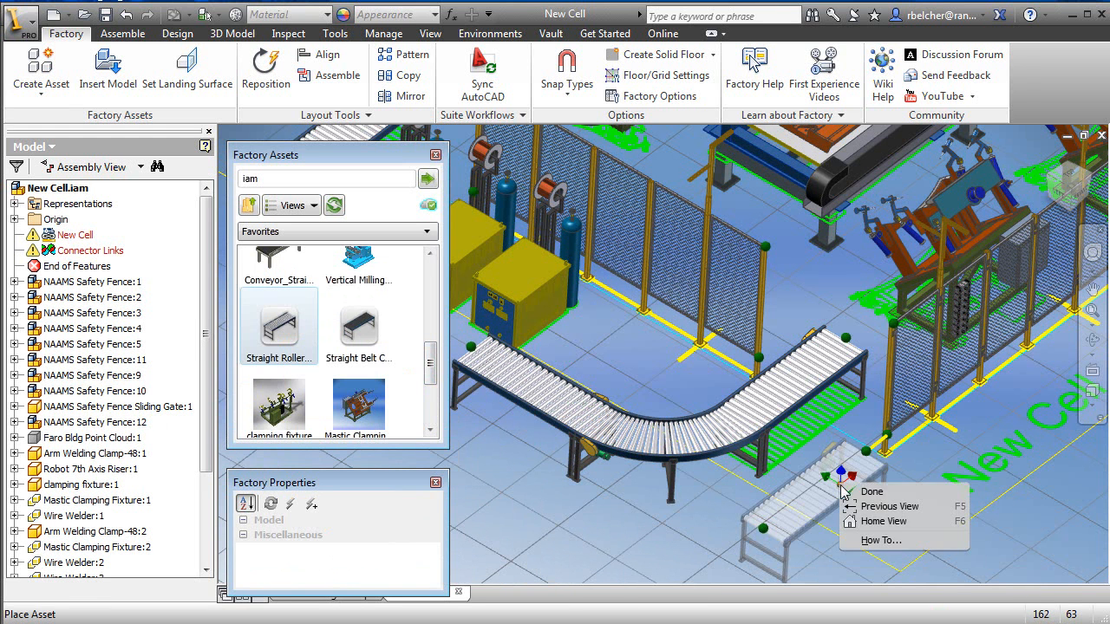
left_click(848, 492)
left_click(835, 491)
left_click(747, 415)
key("Escape")
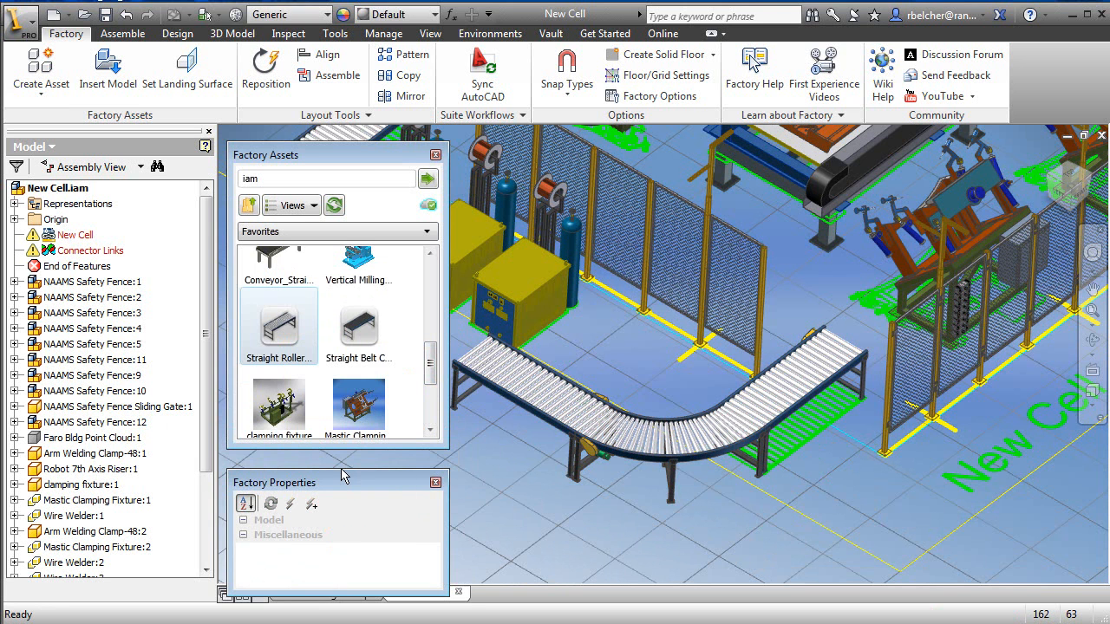
Step: Set the width of the straight roller conveyor at the fence opening to 48 in
left_click(789, 400)
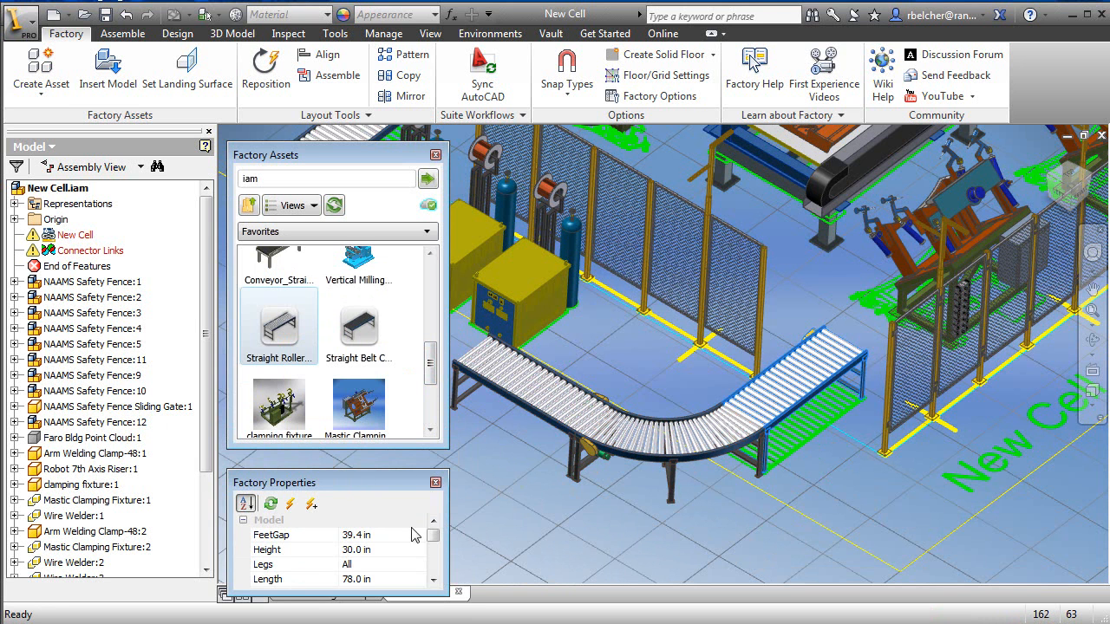
left_click_drag(432, 537, 433, 557)
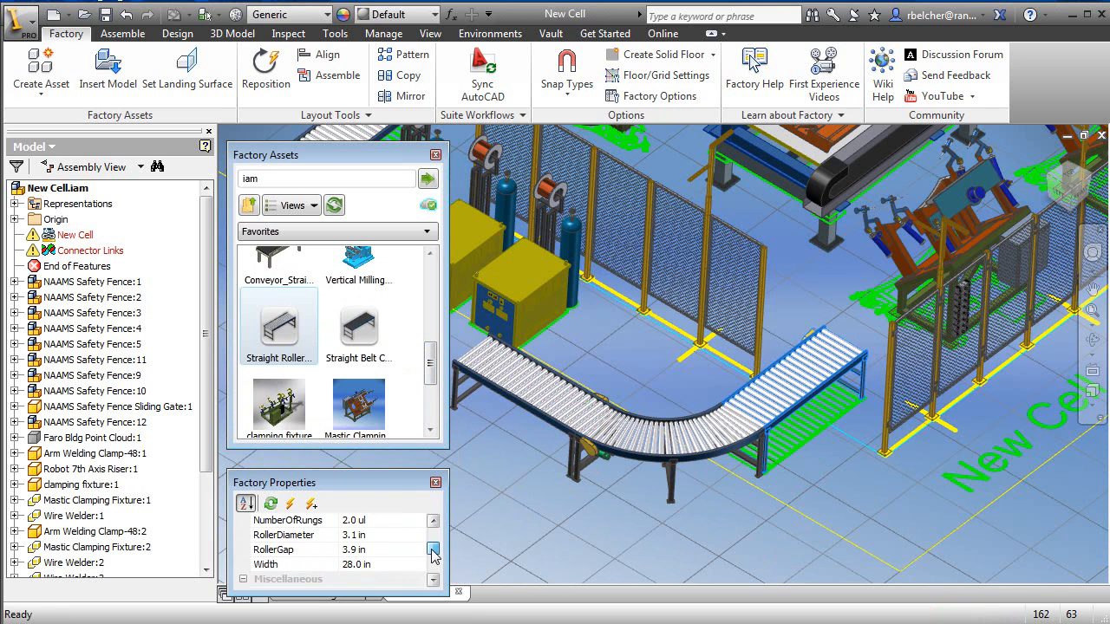
left_click(392, 564)
left_click(353, 564)
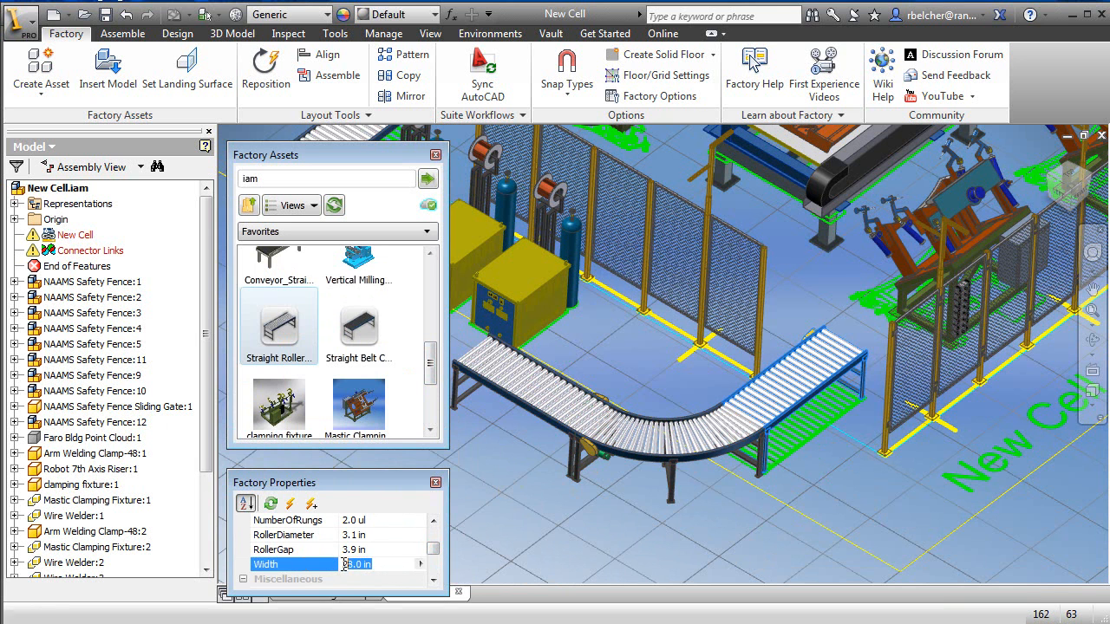
type("48")
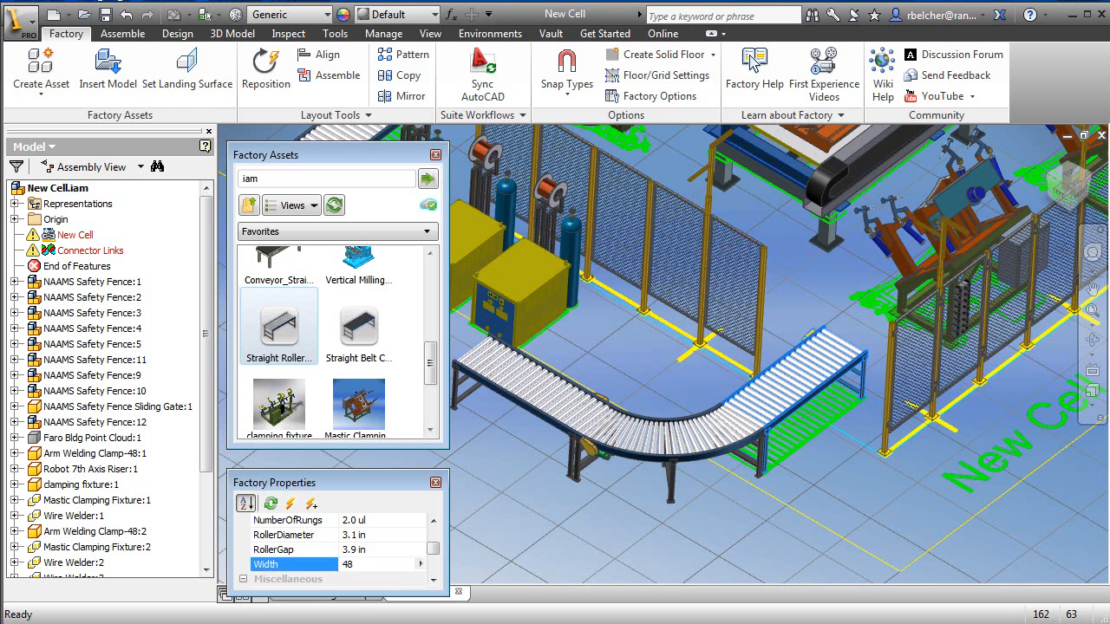
key("Return")
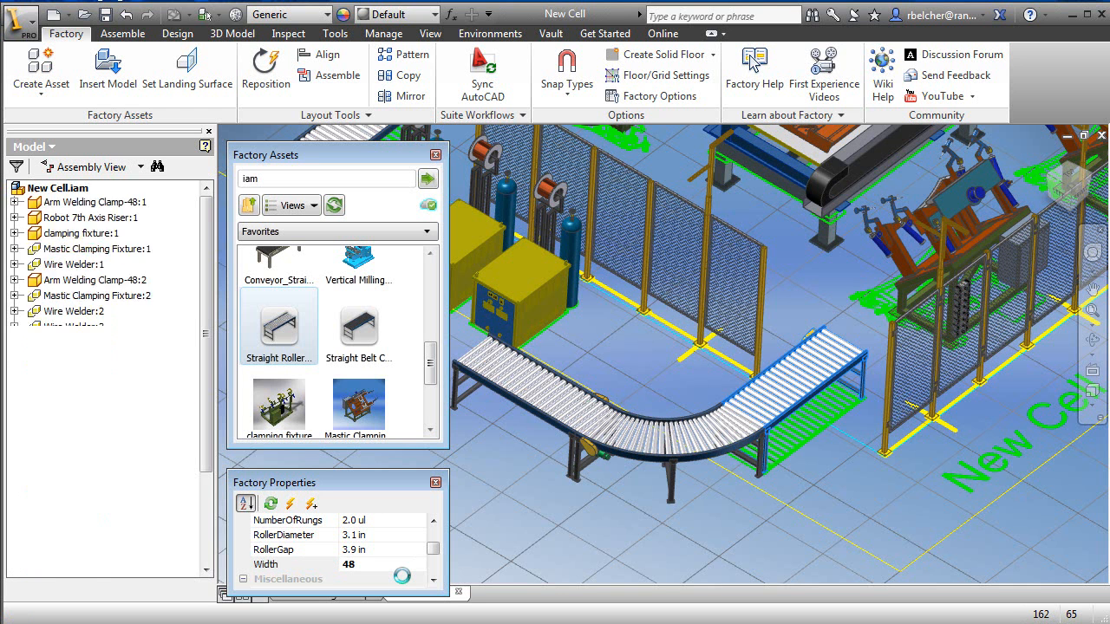
left_click(738, 545)
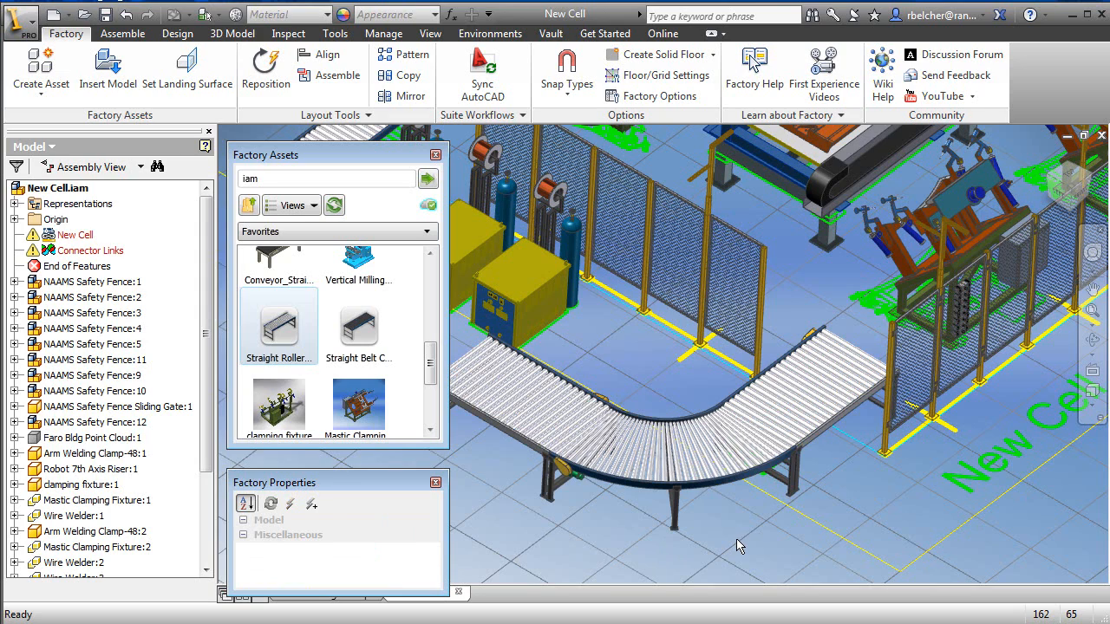
Step: Sync the layout to AutoCAD, saving New Cell.iam, and open the resulting New Cell.dwg in AutoCAD
scroll(899, 502, "down", 5)
middle_click_drag(892, 497, 829, 501)
scroll(761, 476, "up", 1)
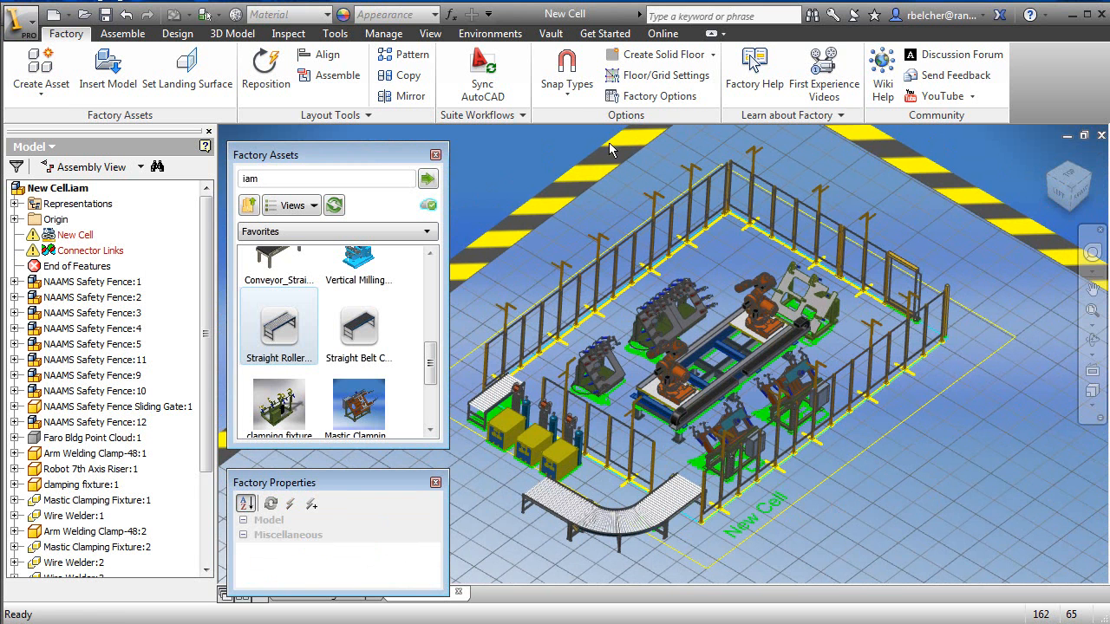
left_click(486, 85)
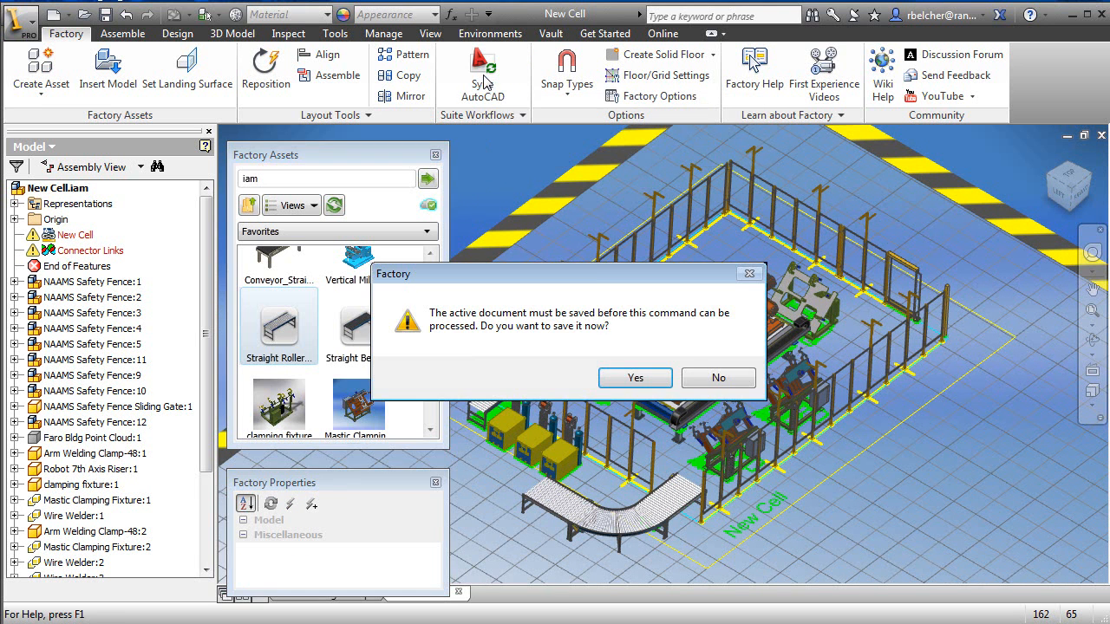
left_click(639, 377)
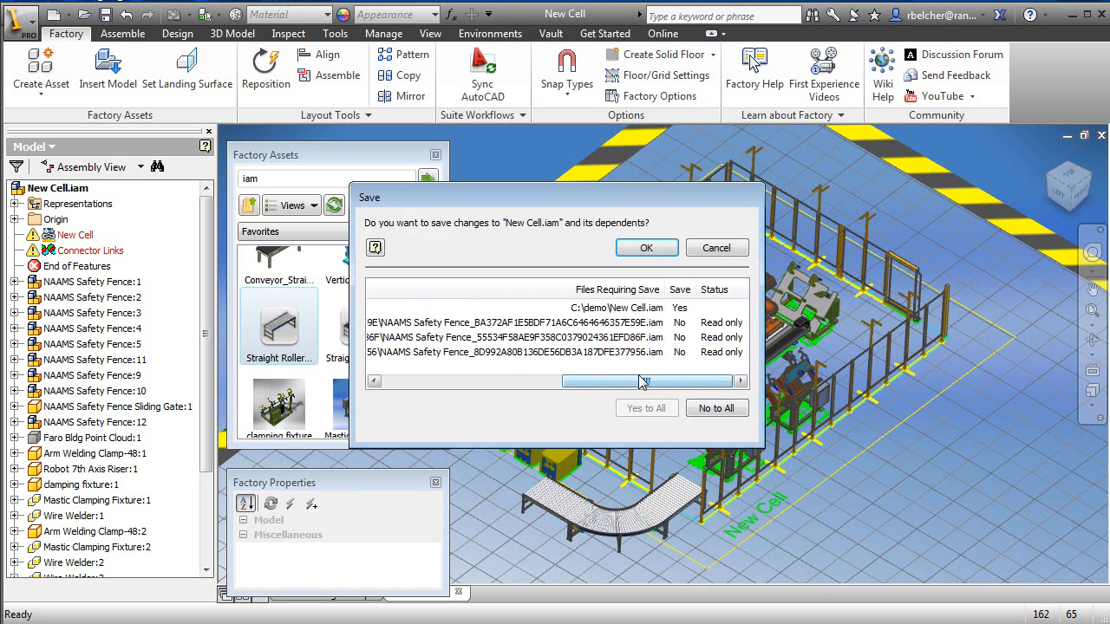
left_click(649, 250)
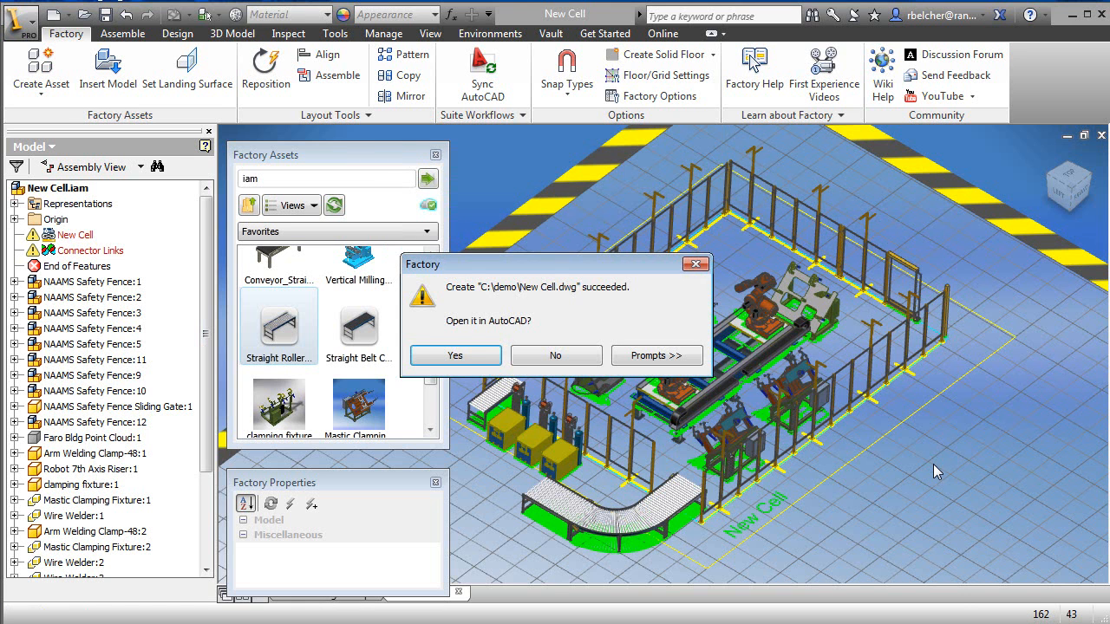
left_click(456, 357)
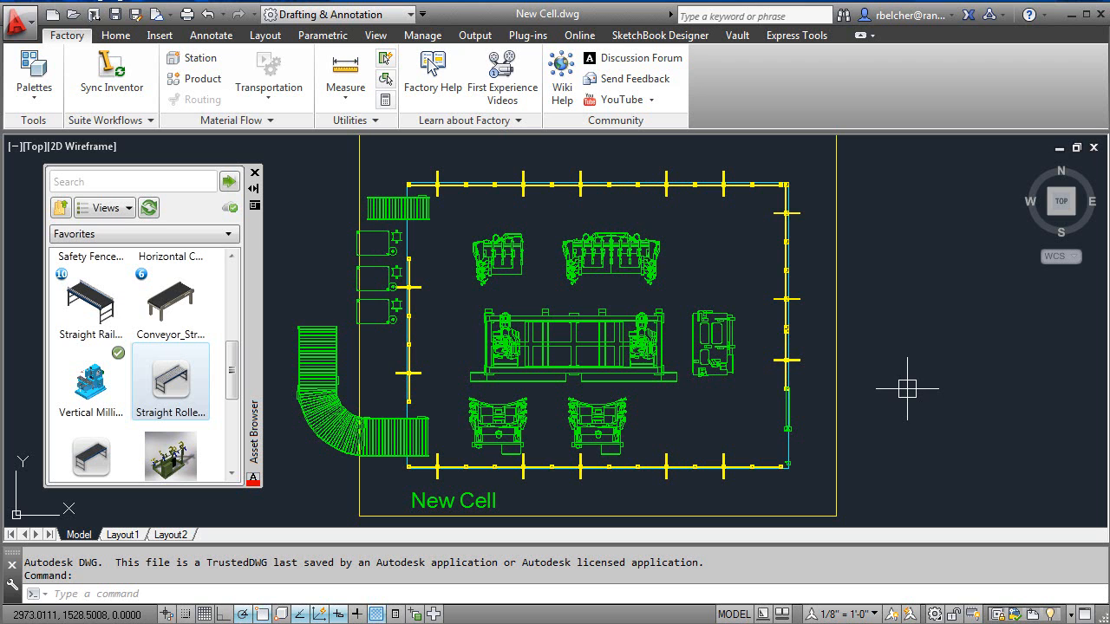
Step: Search the asset browser for the Cable Tray (Chain) asset
left_click(124, 181)
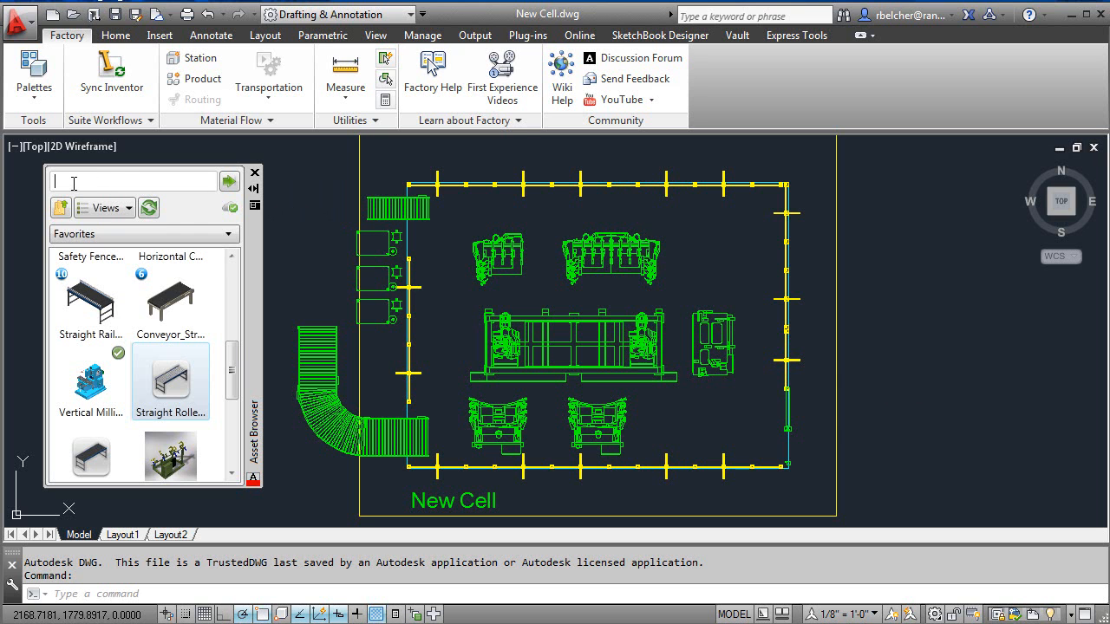
type("cable")
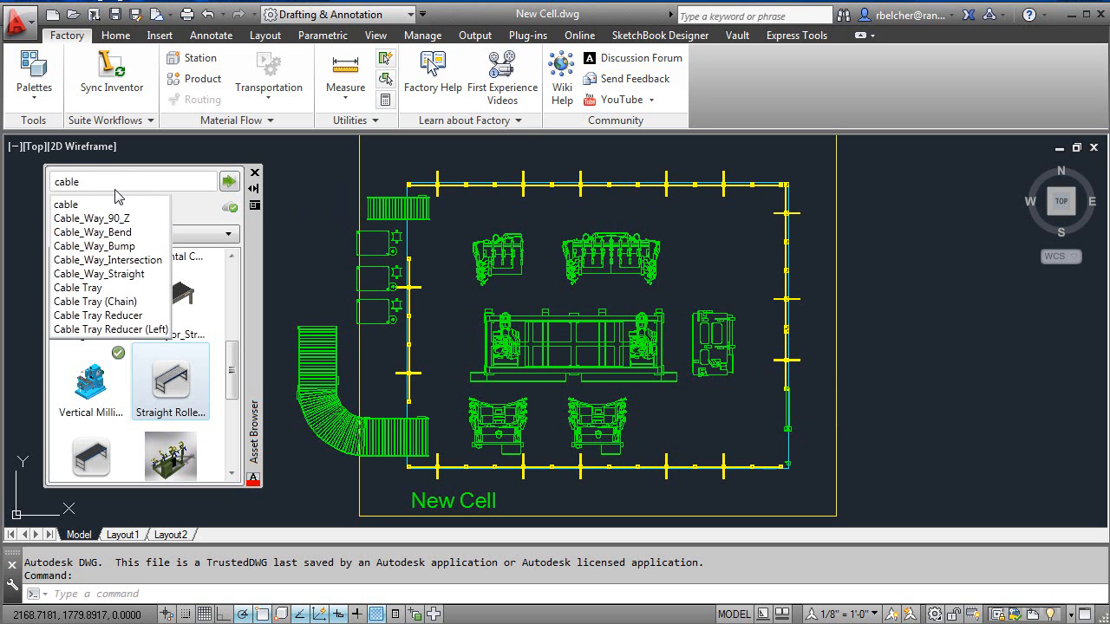
left_click(110, 302)
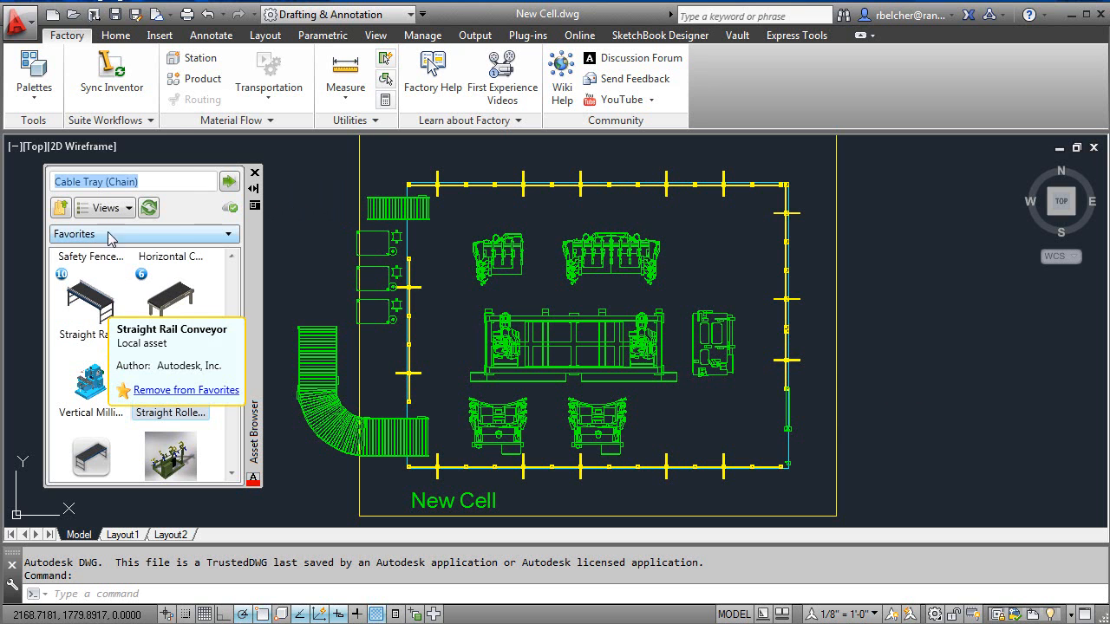
left_click(228, 182)
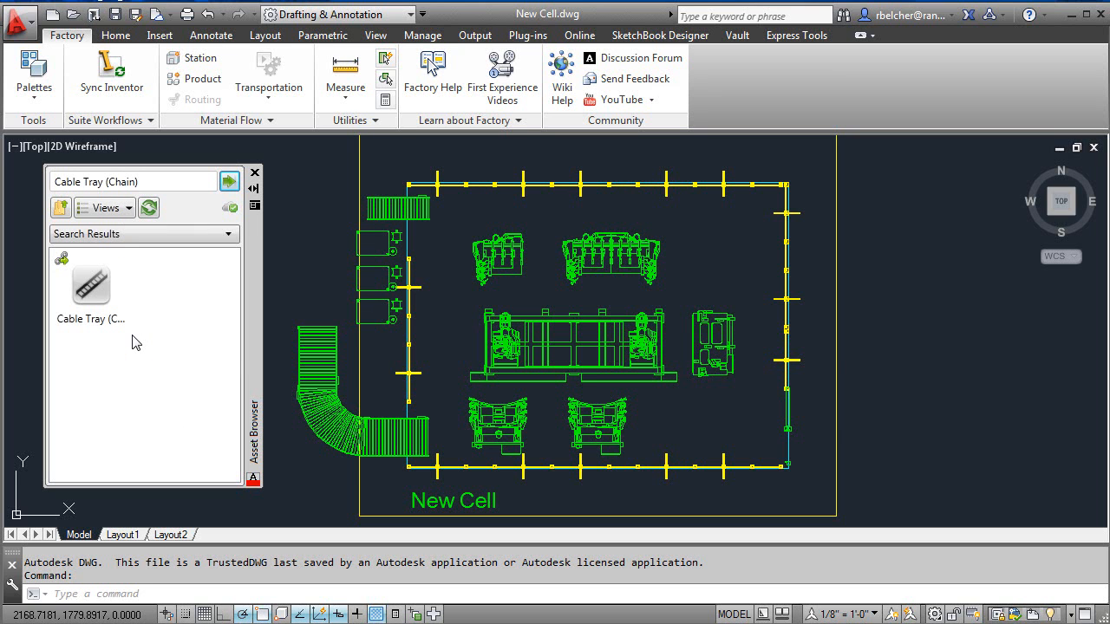
Step: Chain the cable tray in three straight runs inside the fence, from the curved conveyor line's inner end along the south, east and north sides
left_click_drag(96, 299, 326, 283)
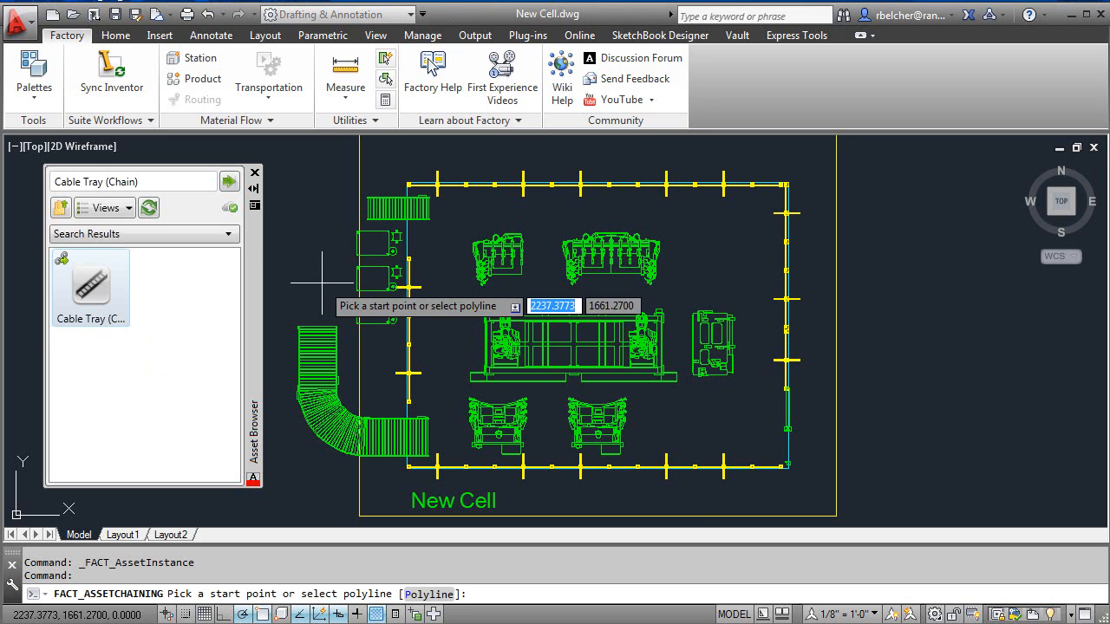
left_click(438, 435)
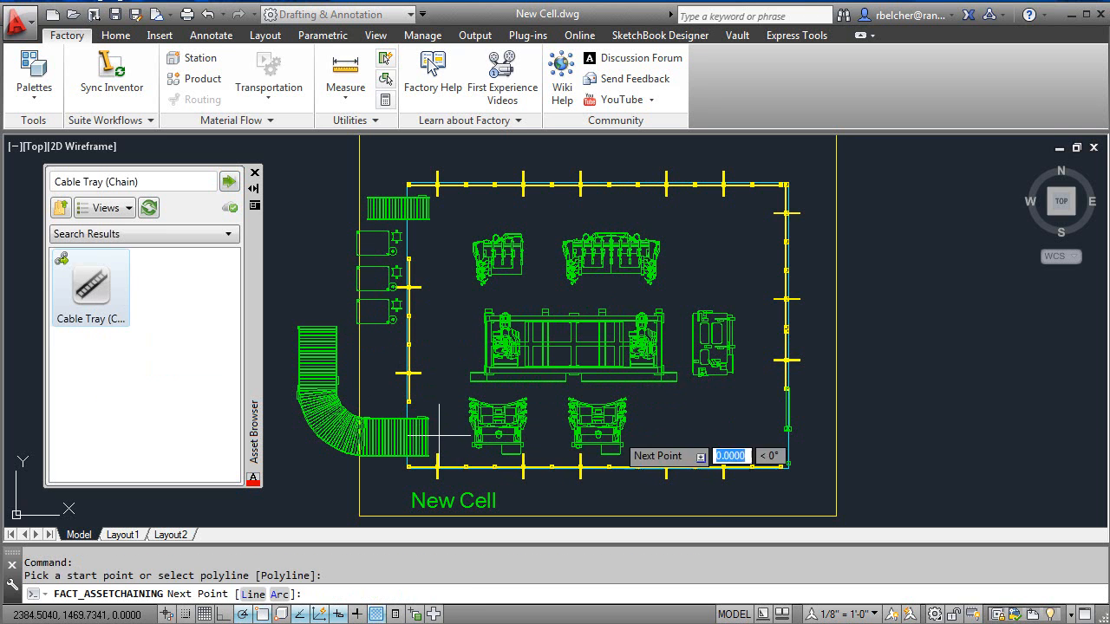
left_click(763, 435)
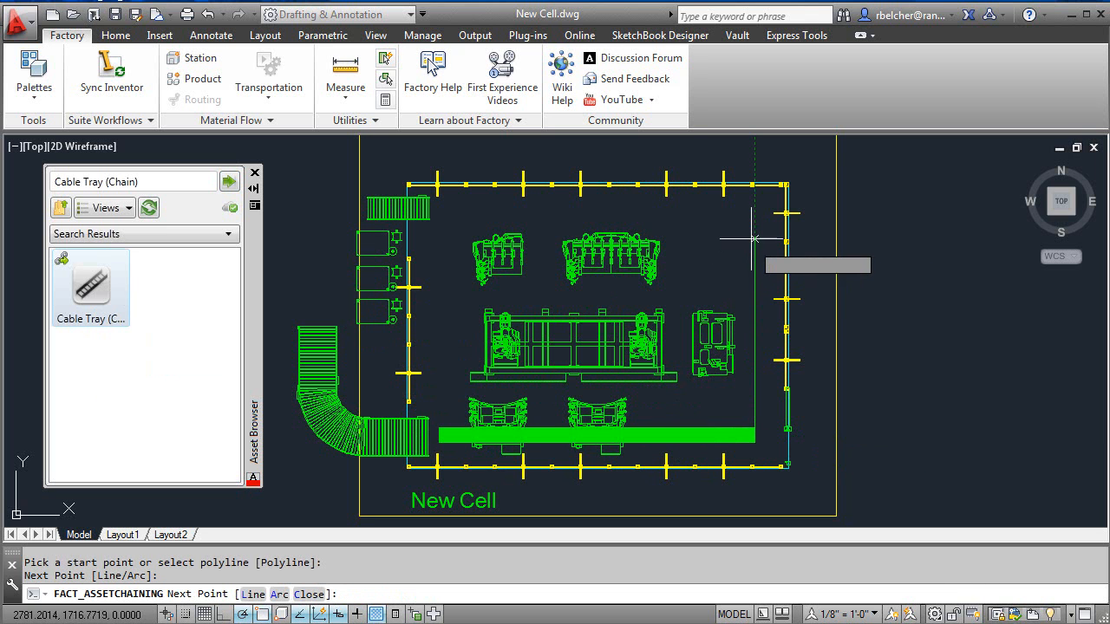
left_click(754, 212)
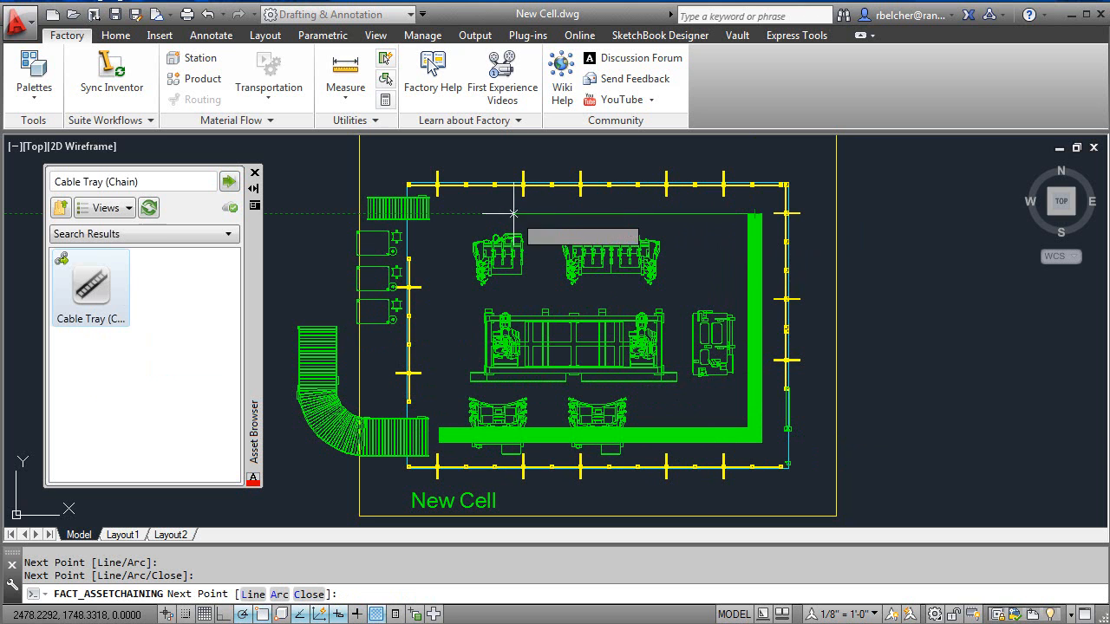
left_click(466, 214)
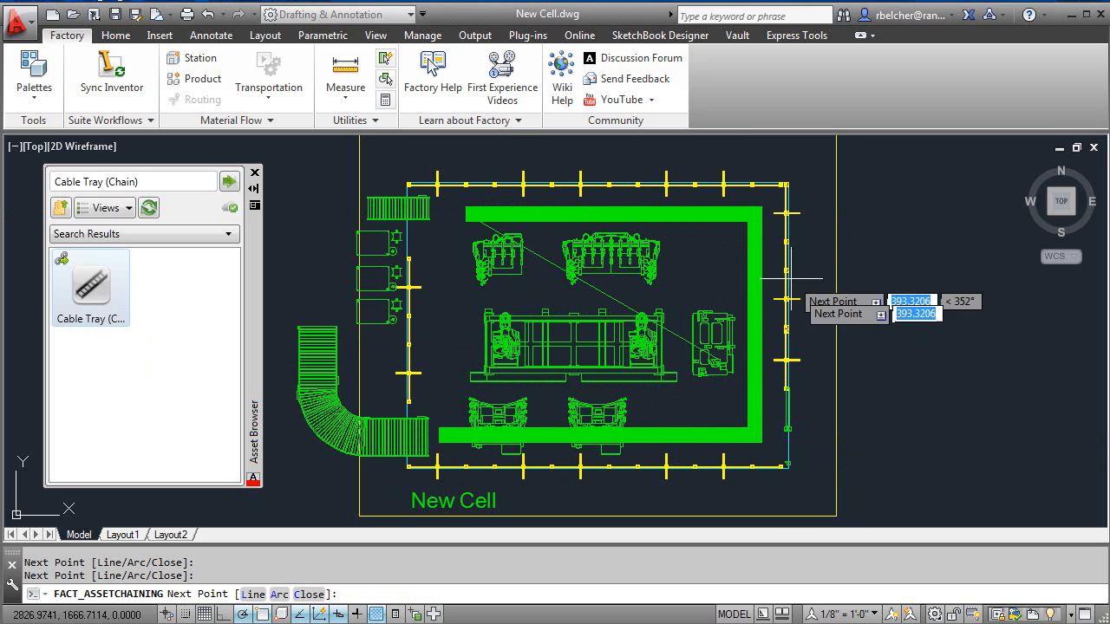
right_click(709, 310)
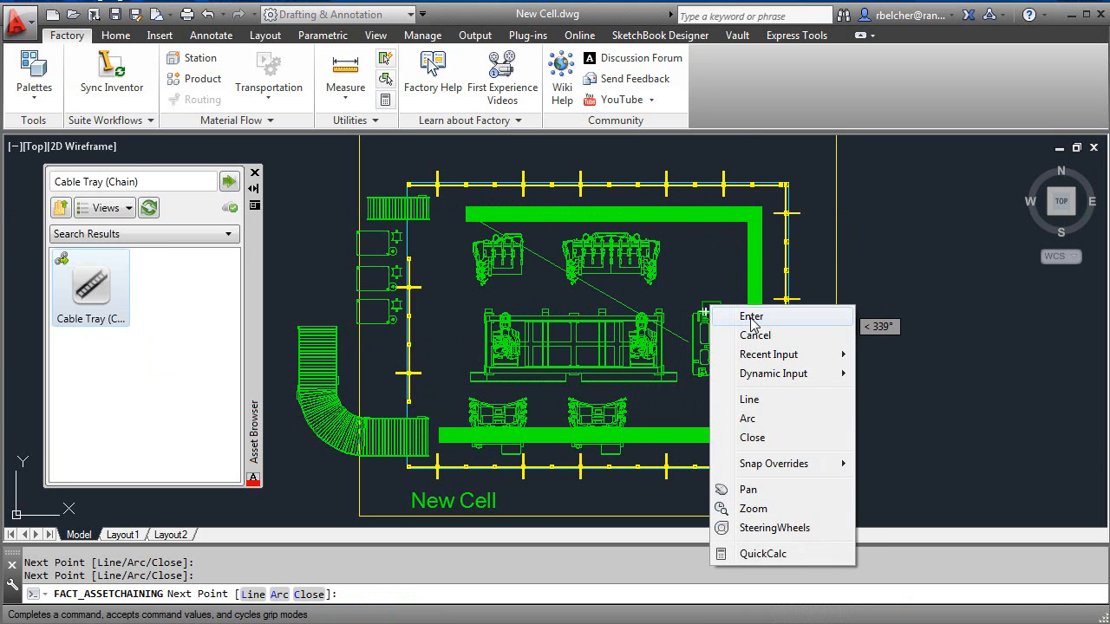
left_click(751, 317)
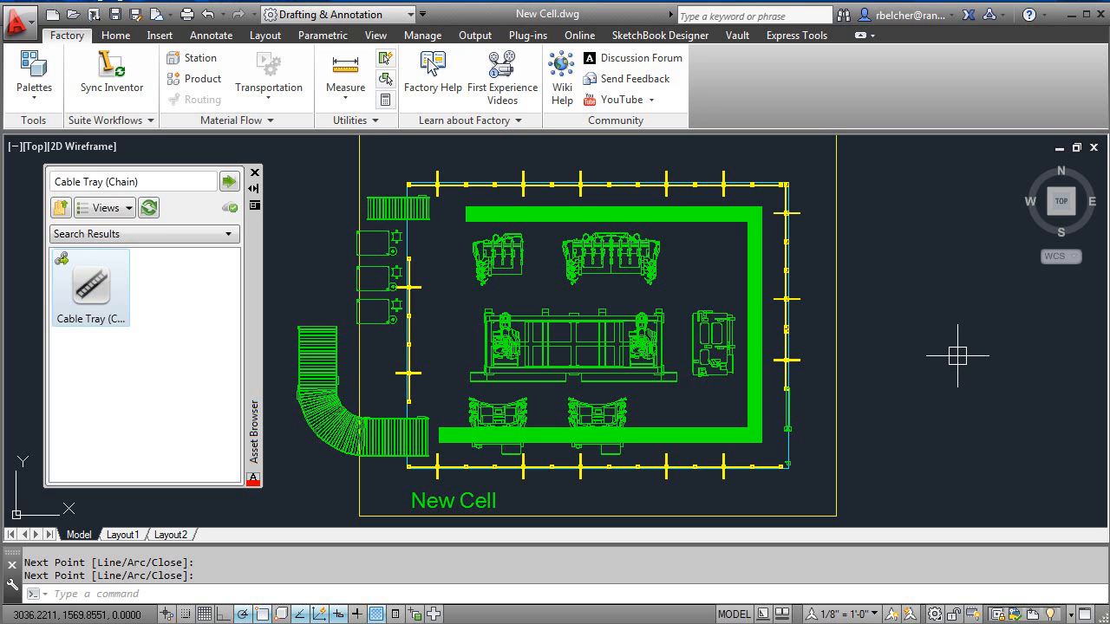
Step: Save the drawing and sync it back to Inventor, allowing AutoCAD to close the current document
left_click(115, 16)
left_click(119, 77)
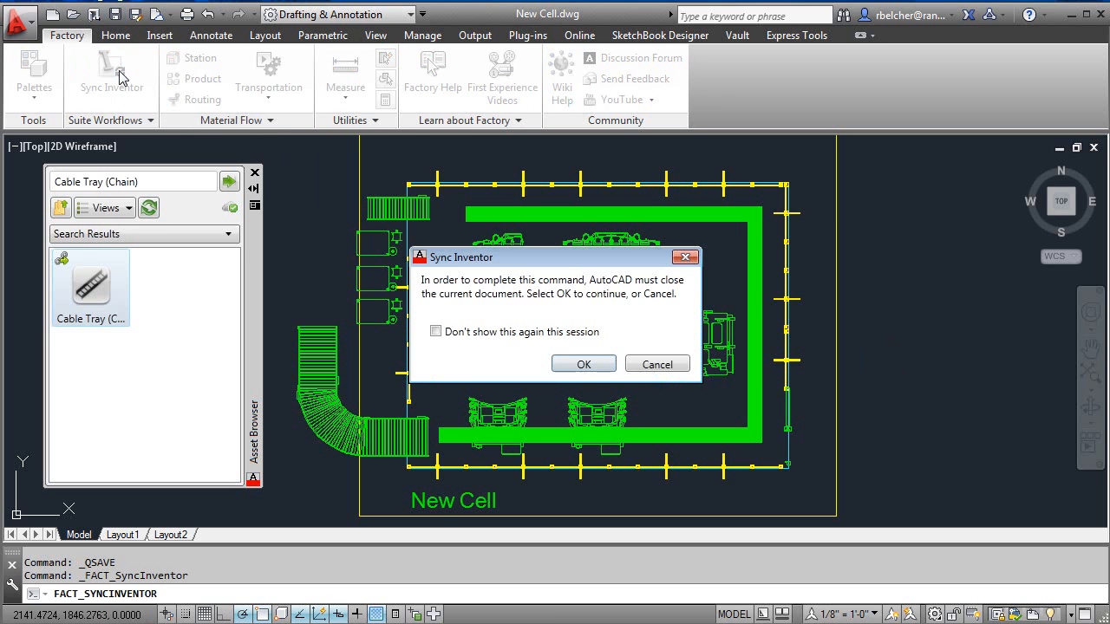
left_click(583, 363)
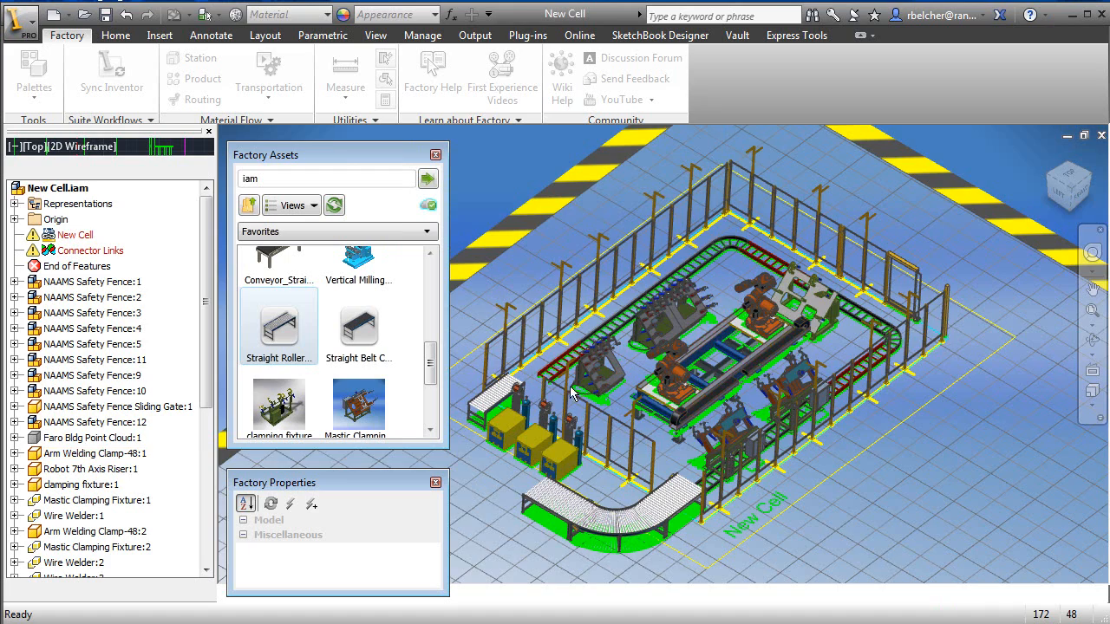
Step: Reposition the chained cable tray from its end corner, raising it 112 in along the Z axis
scroll(555, 386, "up", 5)
scroll(548, 392, "up", 2)
middle_click_drag(539, 384, 594, 317)
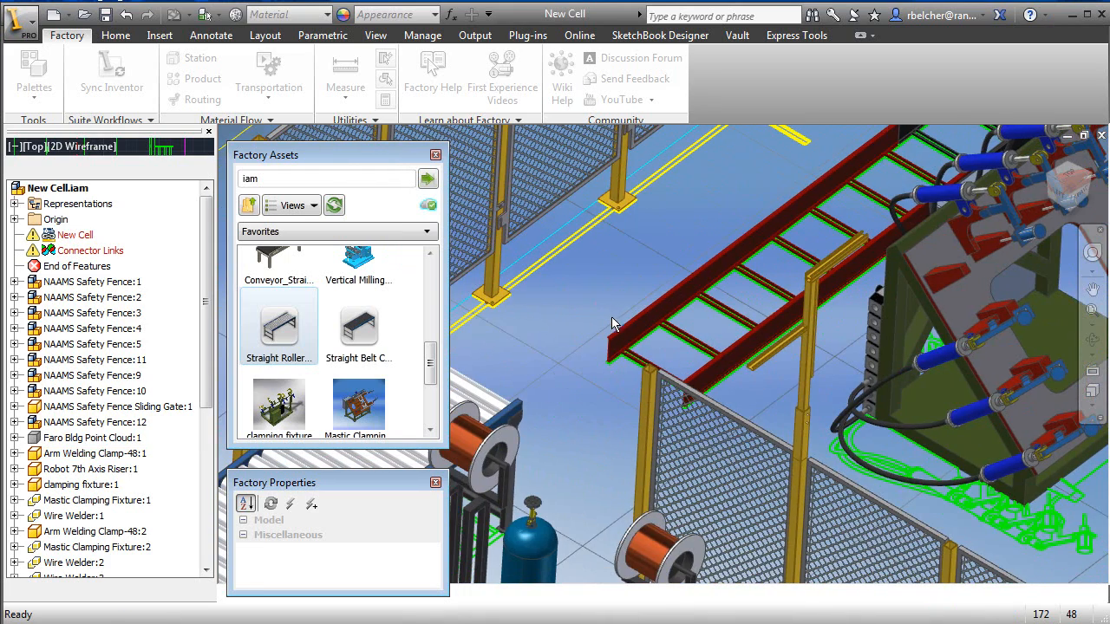
left_click(615, 338)
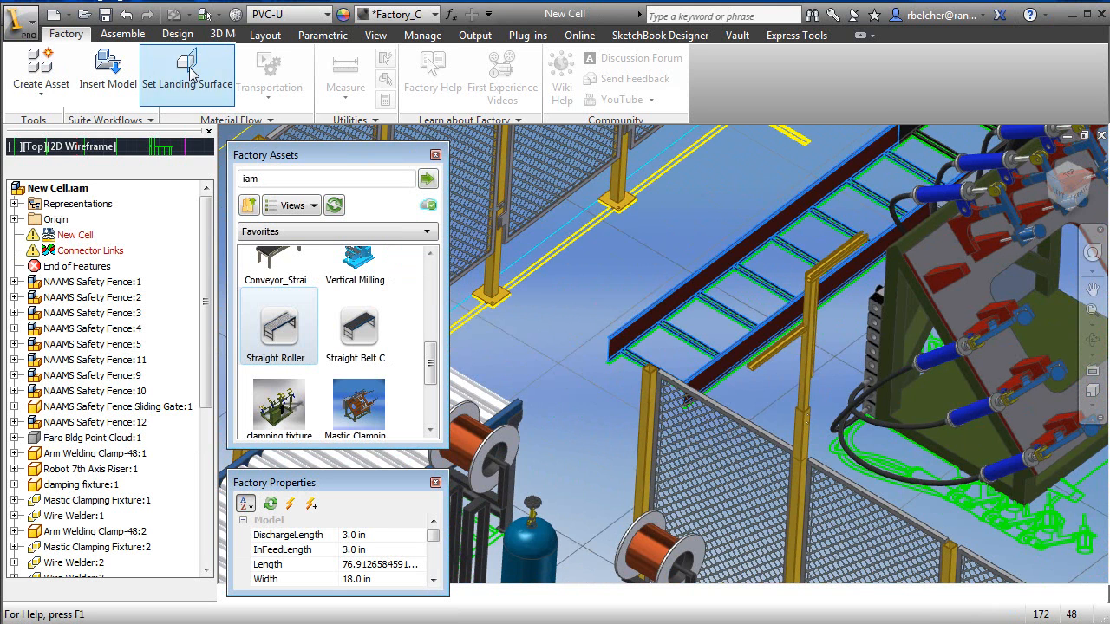
left_click(266, 82)
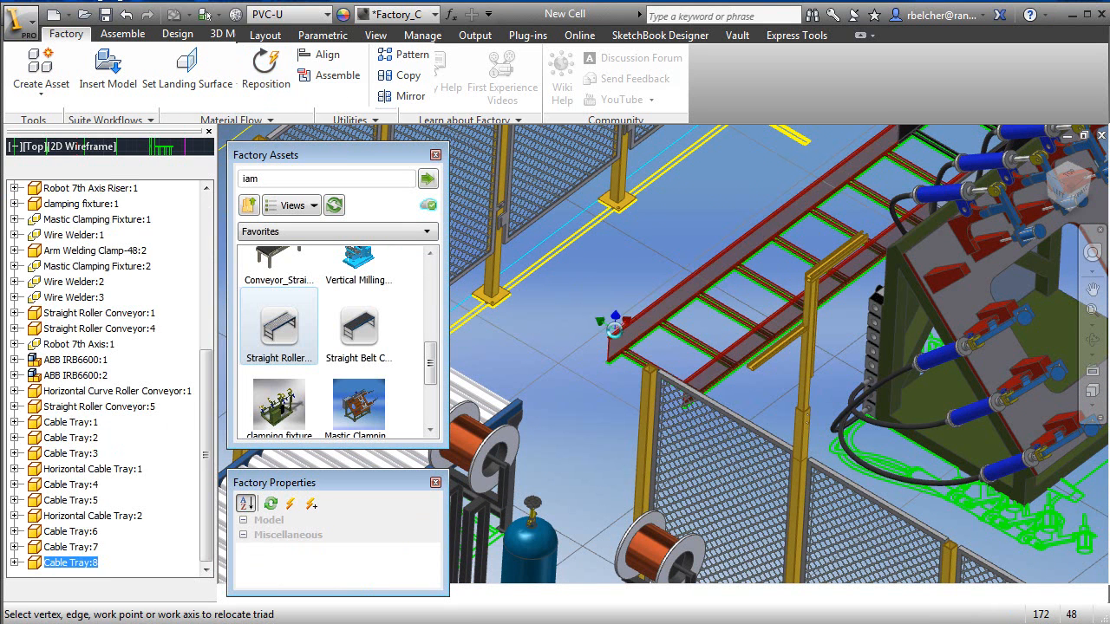
left_click(611, 338)
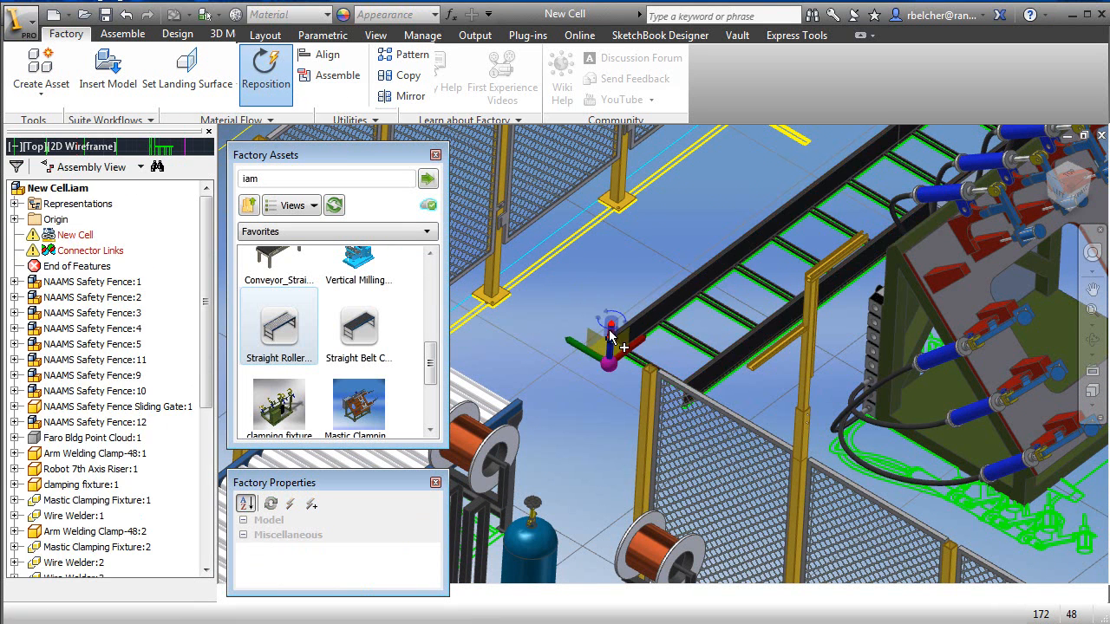
left_click_drag(610, 327, 631, 272)
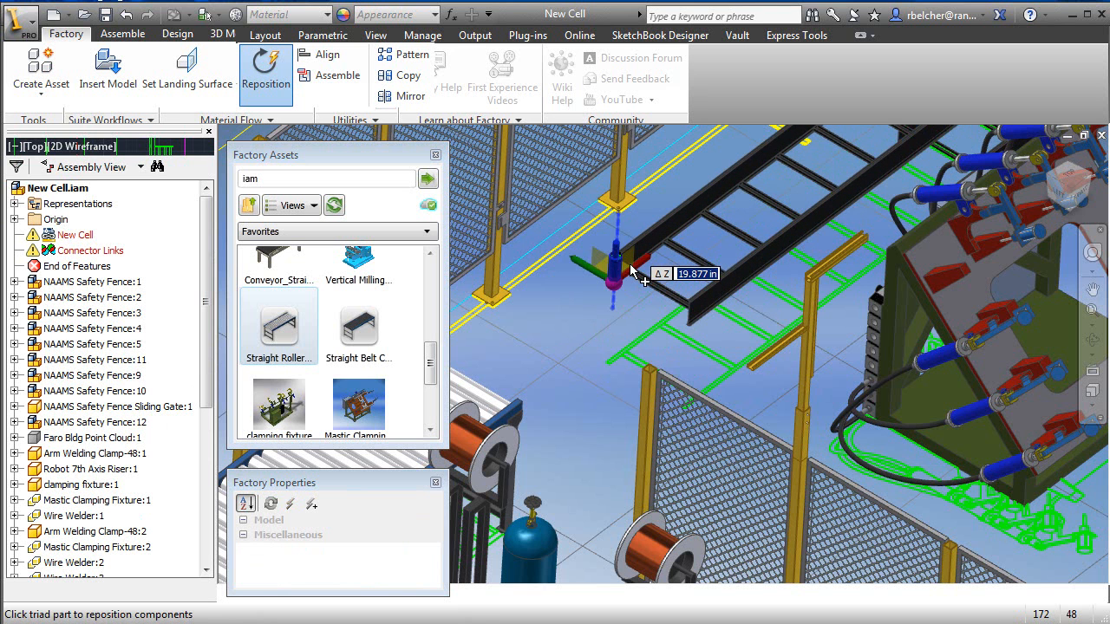
type("112")
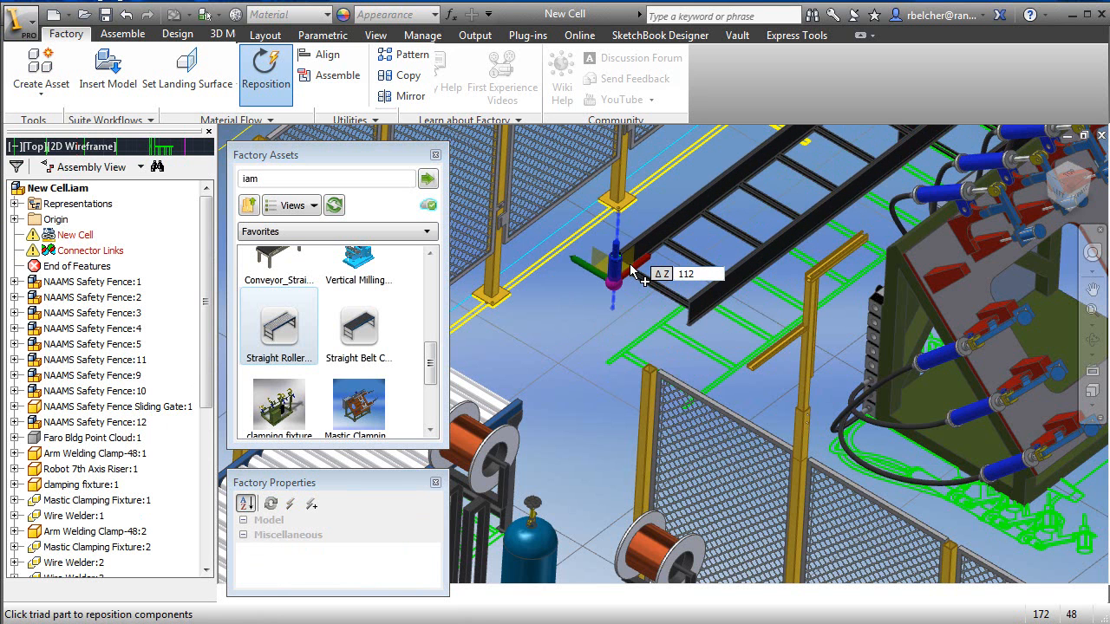
key("Return")
right_click(593, 303)
left_click(627, 306)
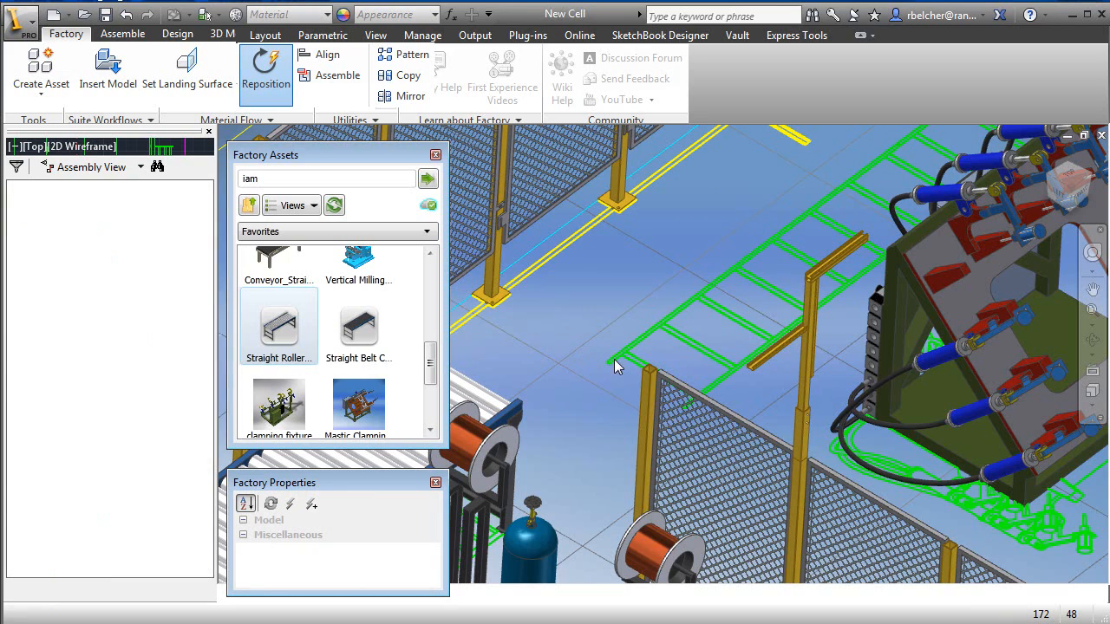
Step: Examine the raised cable tray around the cell from several angles
scroll(554, 385, "down", 6)
middle_click_drag(640, 362, 586, 382)
scroll(637, 412, "down", 3)
middle_click_drag(693, 365, 569, 426, "shift")
middle_click_drag(621, 403, 742, 324)
middle_click_drag(584, 504, 678, 474, "shift")
scroll(840, 418, "up", 4)
middle_click_drag(841, 417, 797, 548)
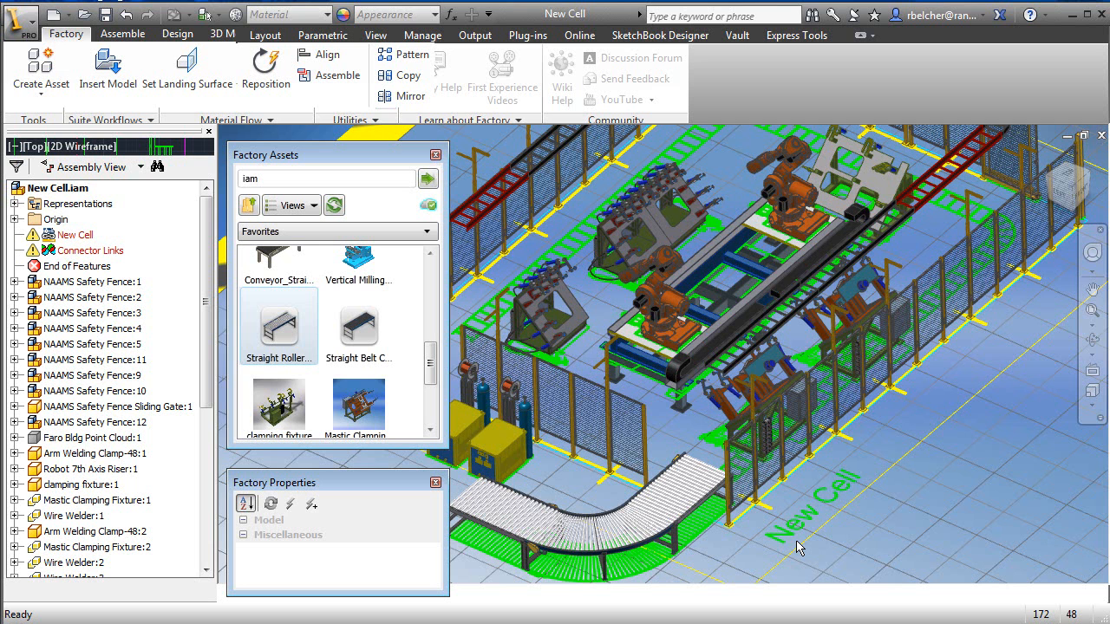
Step: Choose the suspended welding robot system shortcut from the Demo folder as the model to insert, after checking the supported file types
left_click(109, 69)
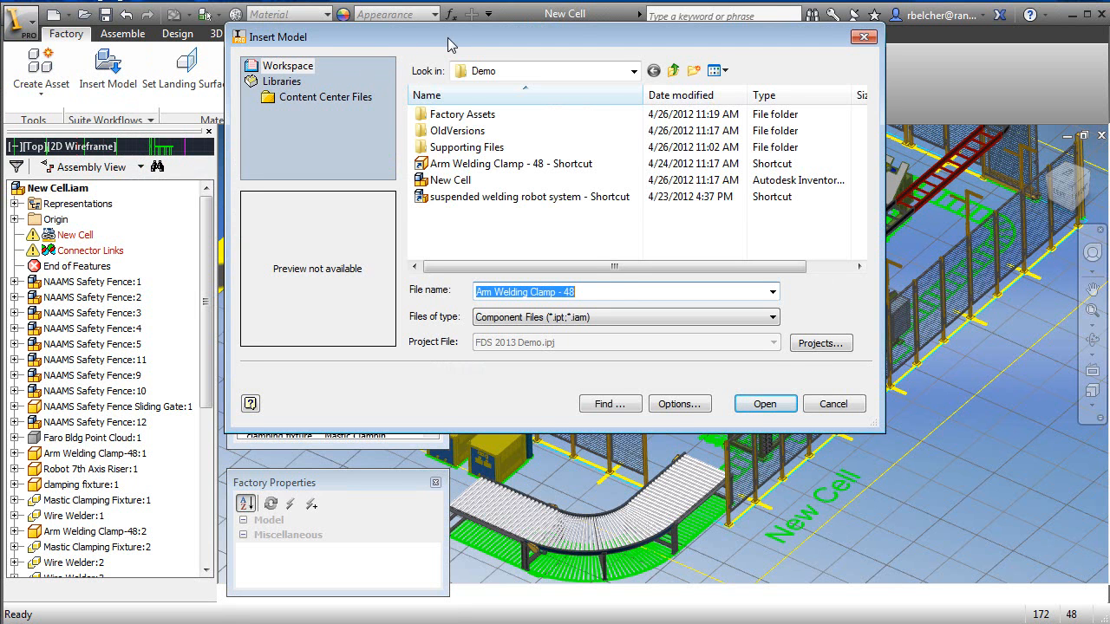
left_click_drag(448, 39, 444, 33)
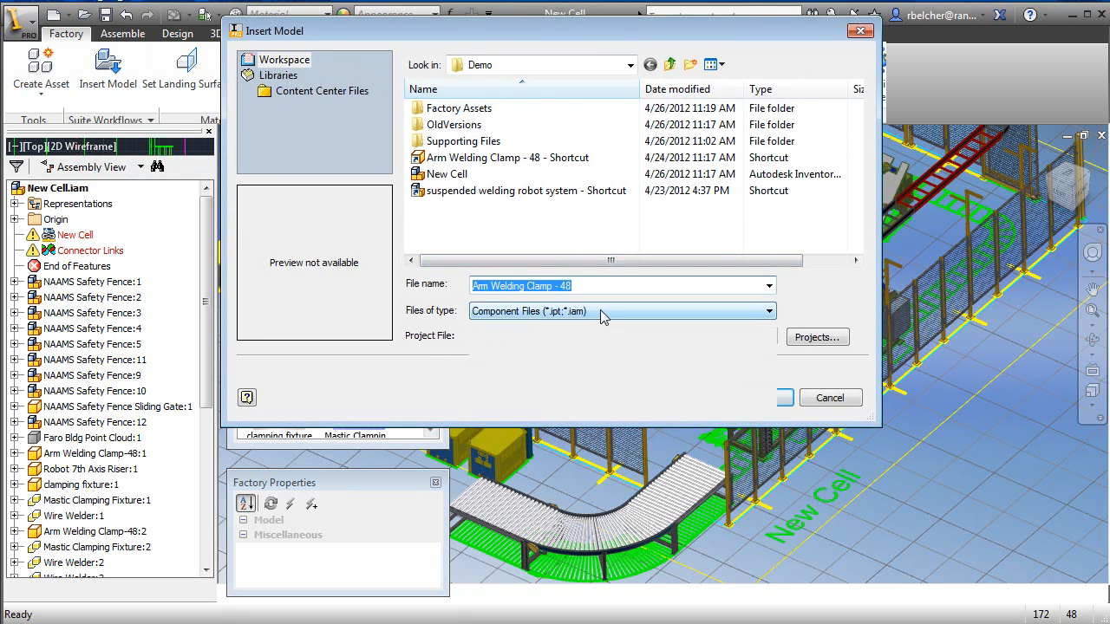
left_click(600, 310)
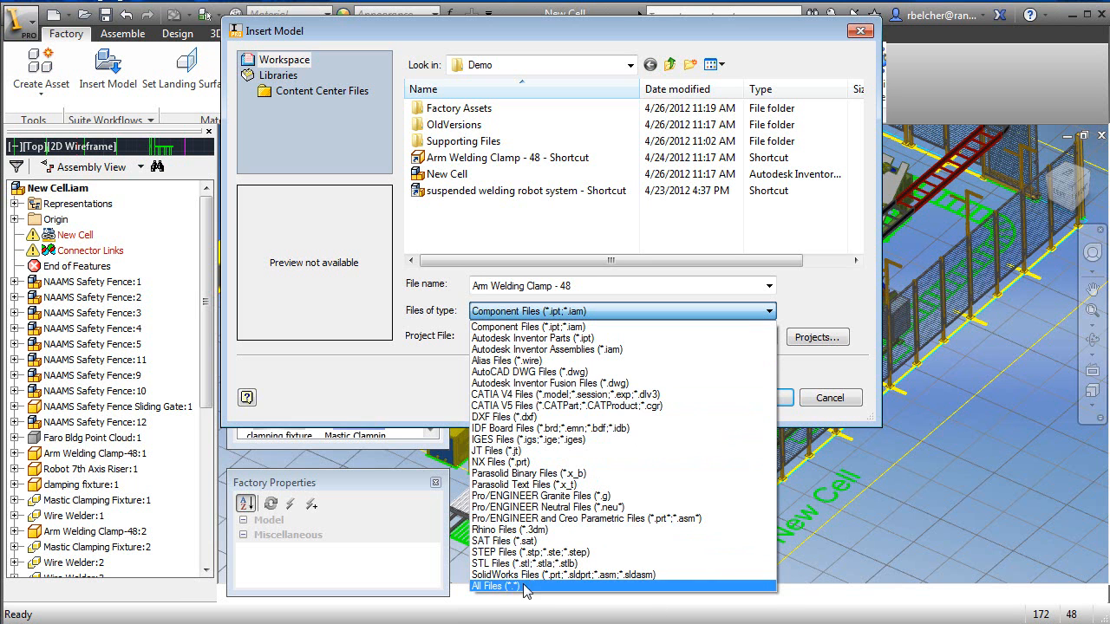
left_click(823, 290)
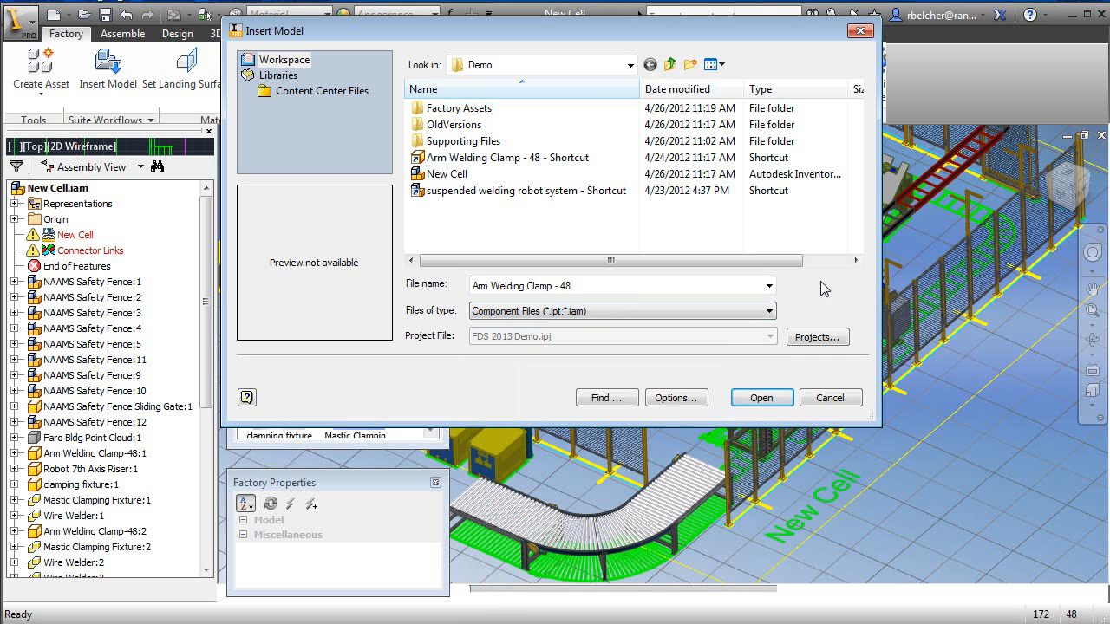
left_click(503, 193)
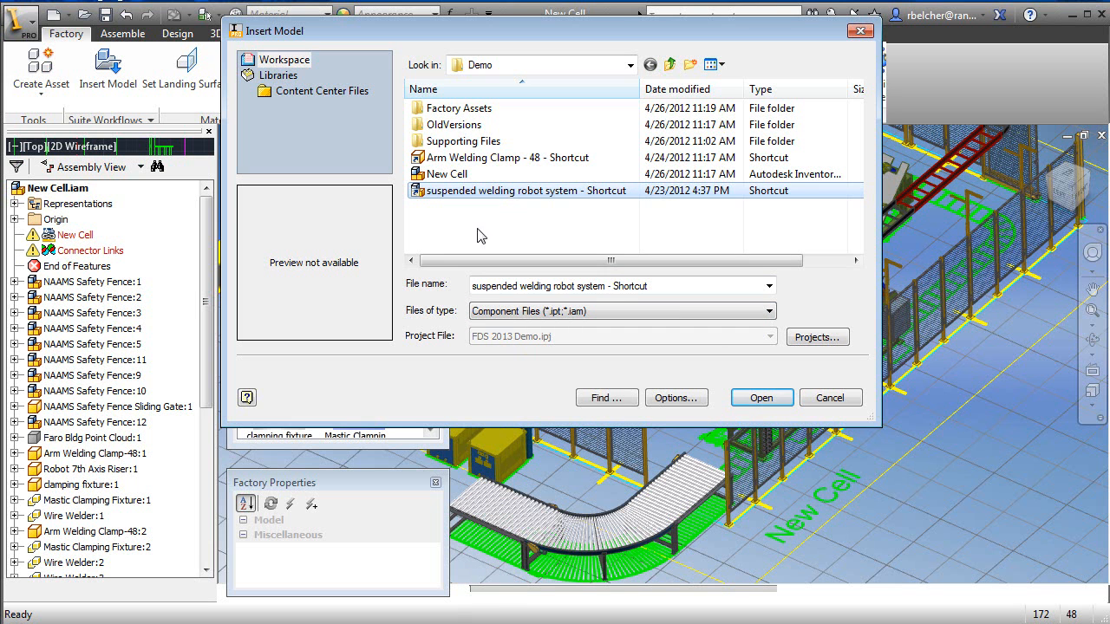
left_click(761, 398)
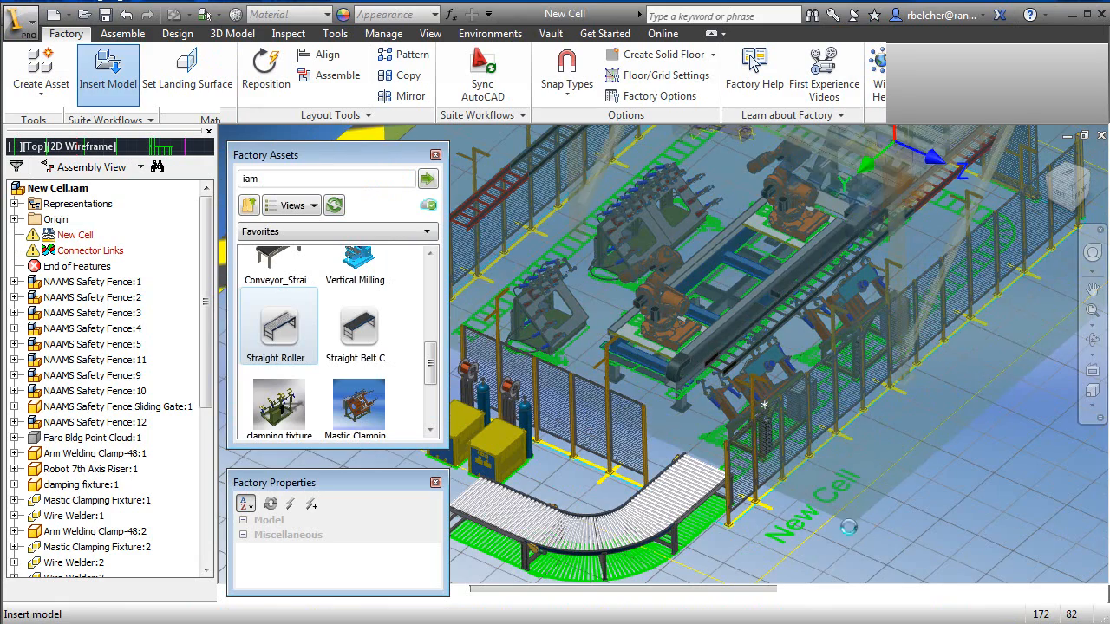
Step: Place one suspended welding robot system over the fenced cell in the top view, keeping its default orientation, and finish the insertion
left_click(1067, 178)
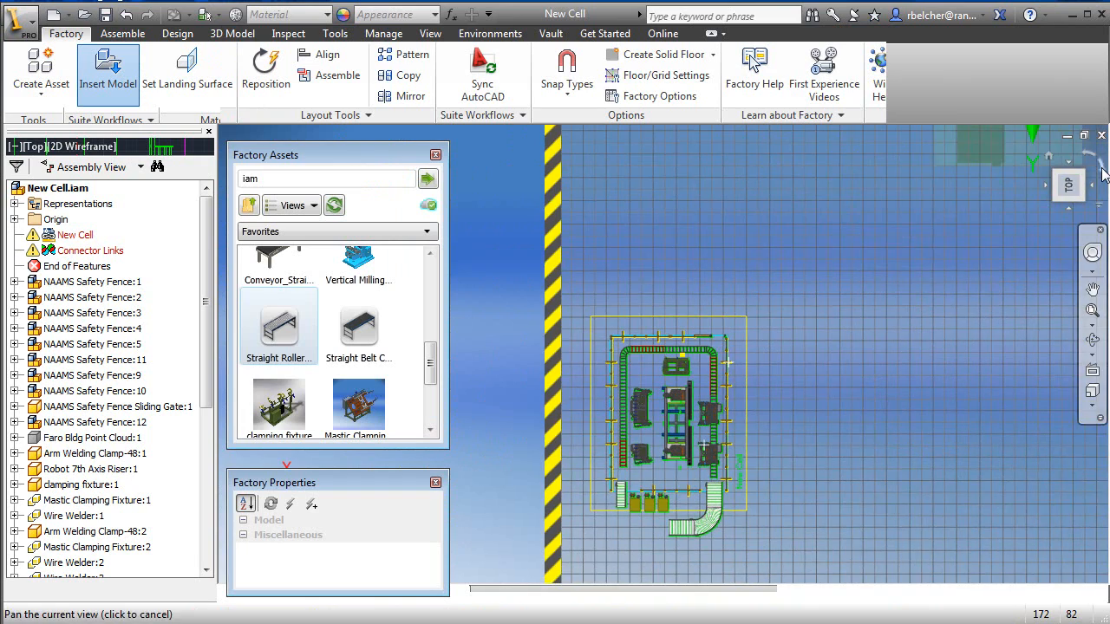
left_click(1103, 173)
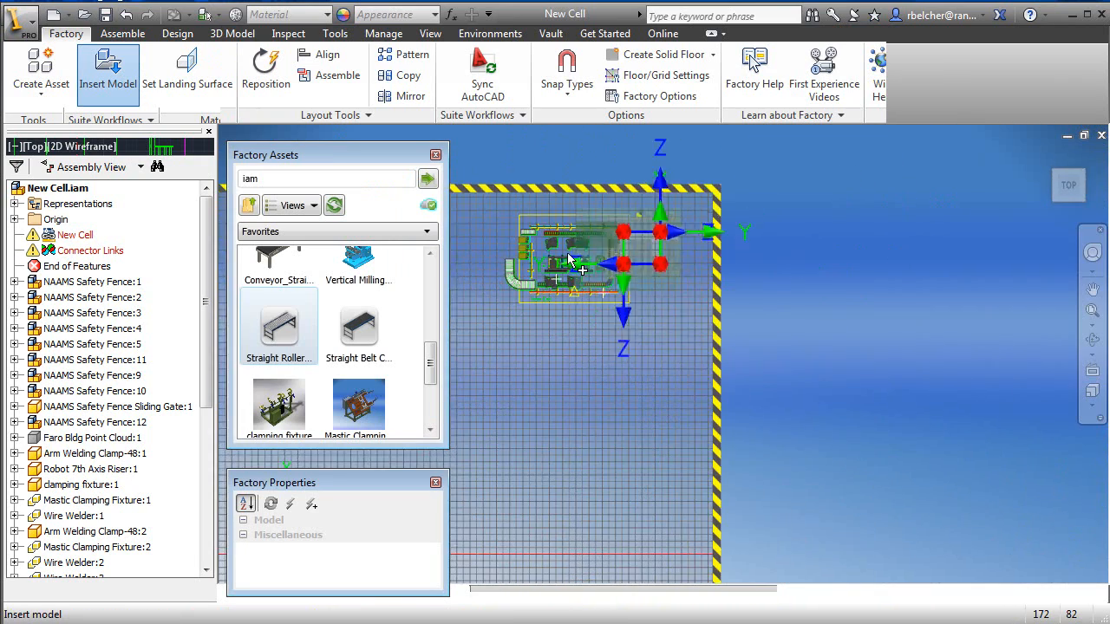
scroll(572, 260, "up", 6)
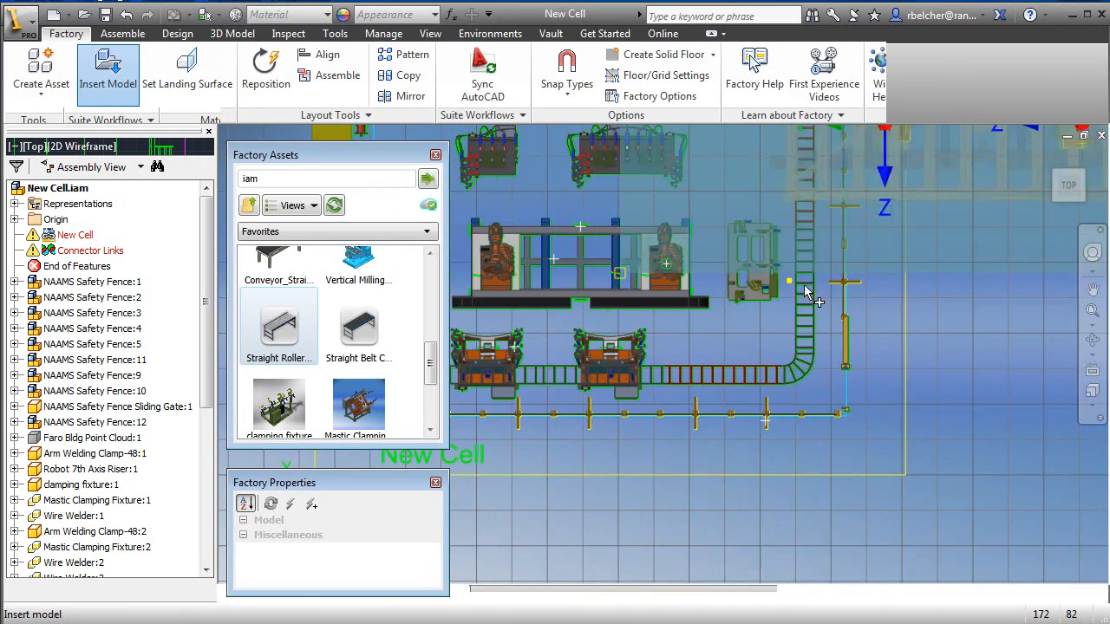
scroll(807, 293, "down", 5)
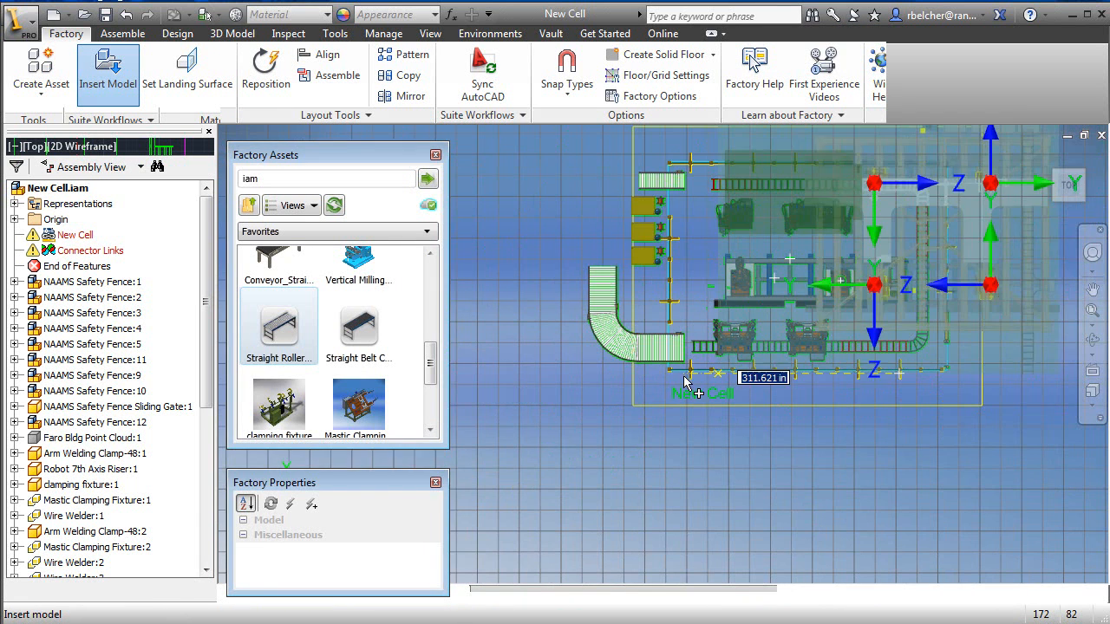
left_click(604, 403)
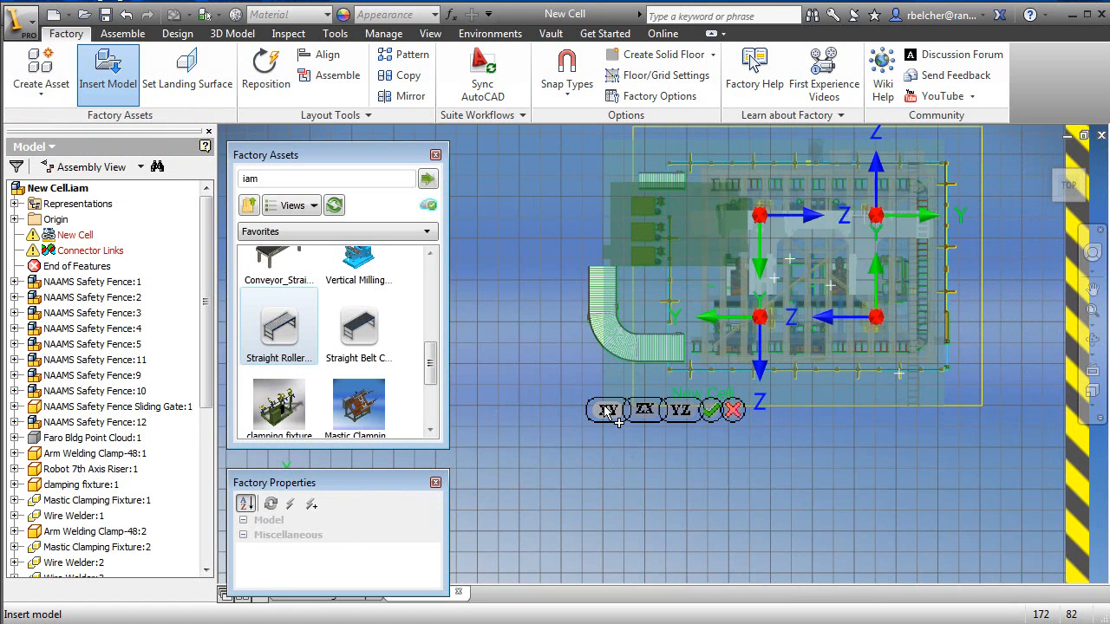
left_click(709, 410)
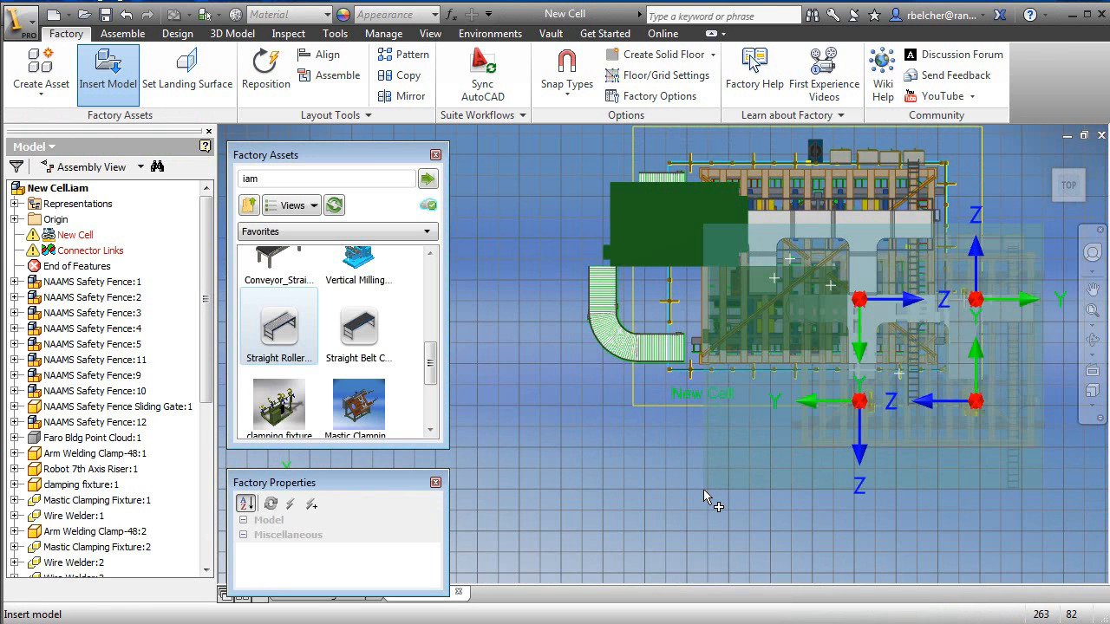
right_click(683, 482)
left_click(712, 495)
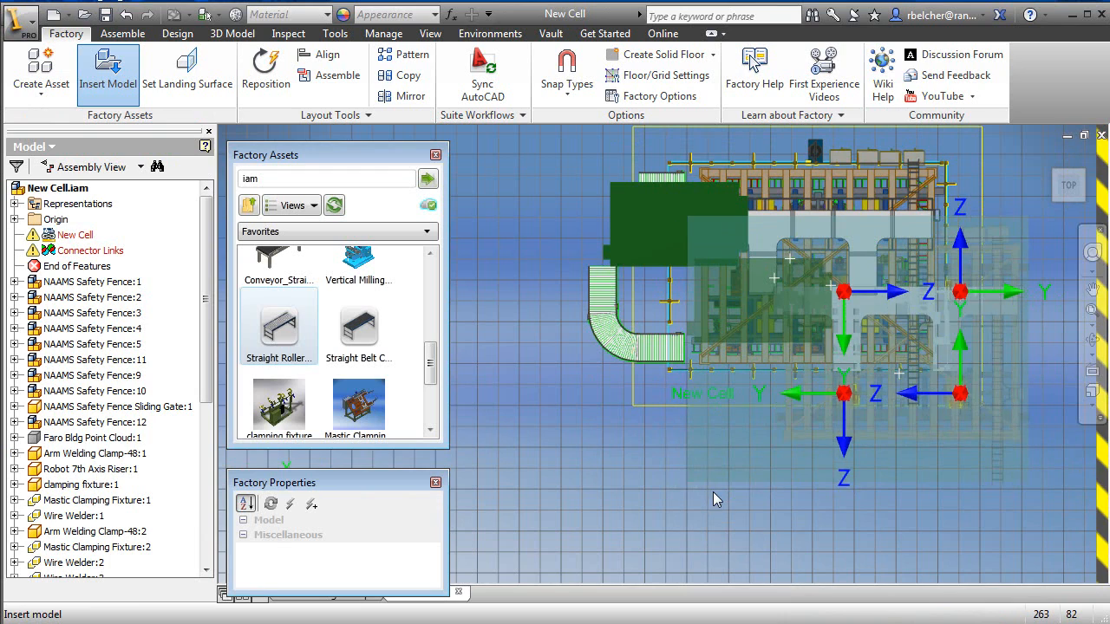
Step: Examine how the suspended welding robot system's overhead steel frame fits over the cell in 3D
middle_click_drag(641, 486, 720, 500, "shift")
scroll(875, 462, "up", 3)
scroll(721, 500, "down", 3)
middle_click_drag(666, 471, 715, 477, "shift")
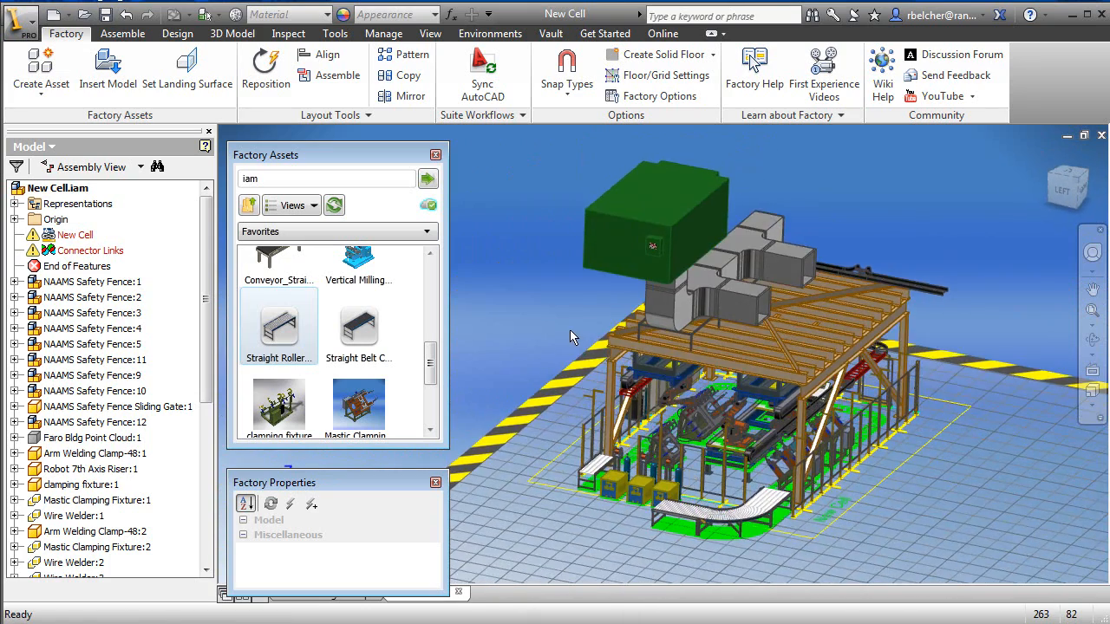
scroll(569, 328, "up", 3)
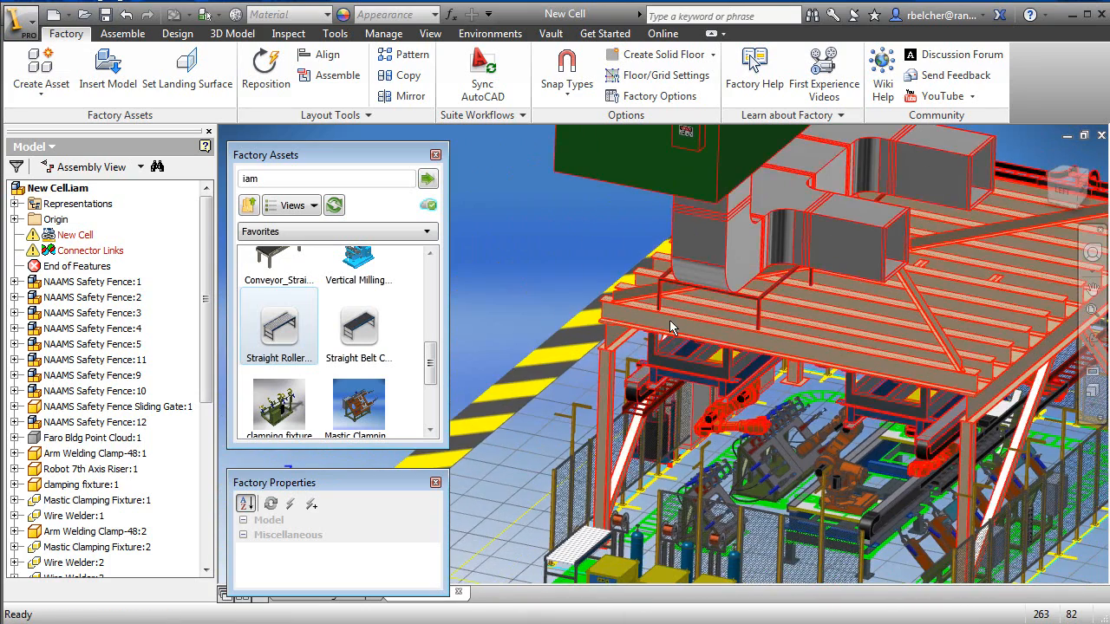
middle_click_drag(781, 300, 711, 356)
middle_click_drag(539, 418, 546, 406, "shift")
middle_click_drag(539, 421, 541, 435, "shift")
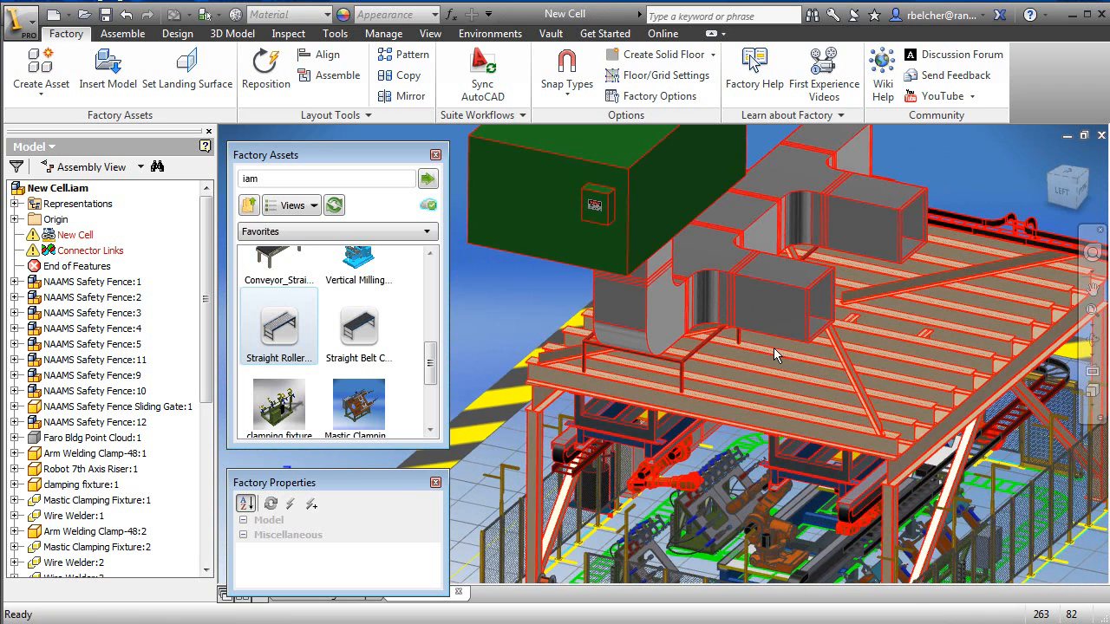
scroll(773, 347, "up", 4)
middle_click_drag(773, 347, 791, 336)
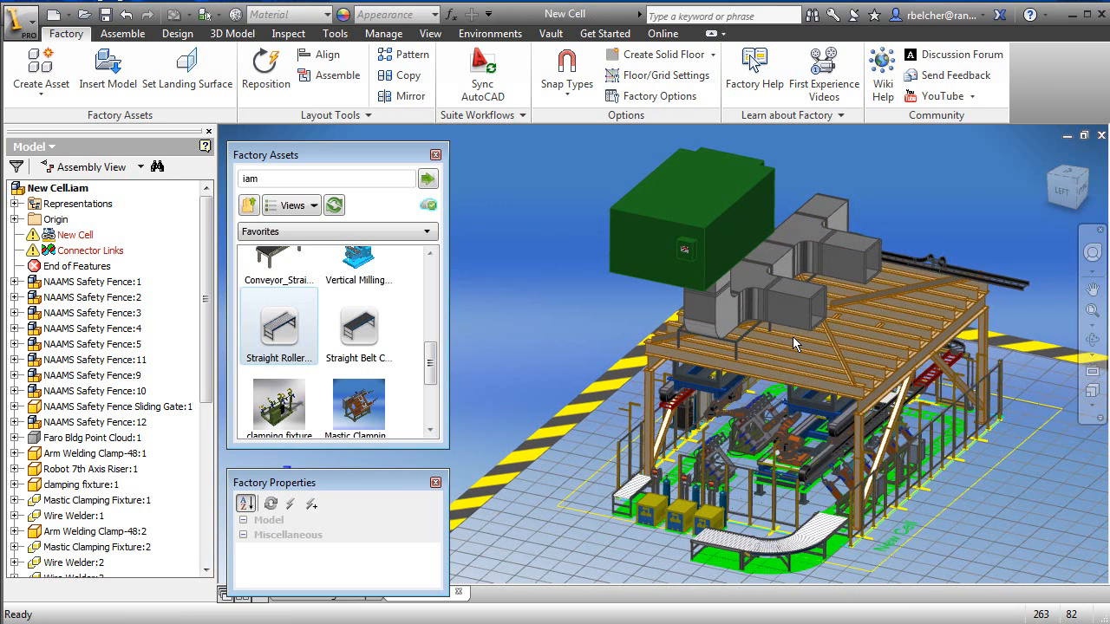
Step: Inspect the suspended system's ductwork and hanging robots up close, and review the whole cell
middle_click_drag(794, 338, 689, 265, "shift")
scroll(732, 225, "down", 4)
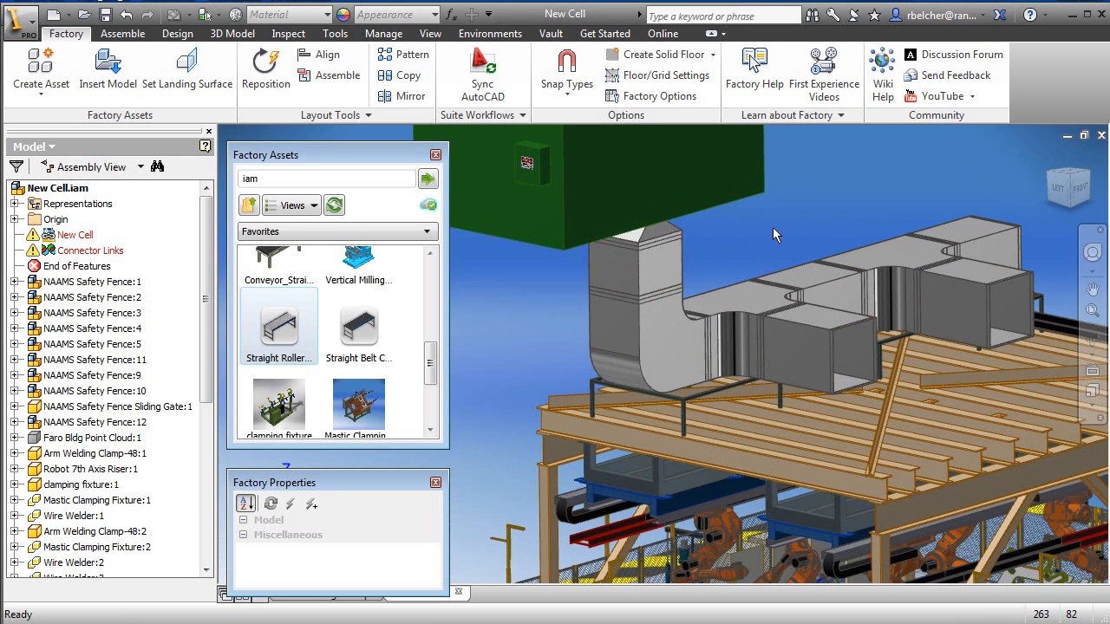
middle_click_drag(587, 484, 593, 370)
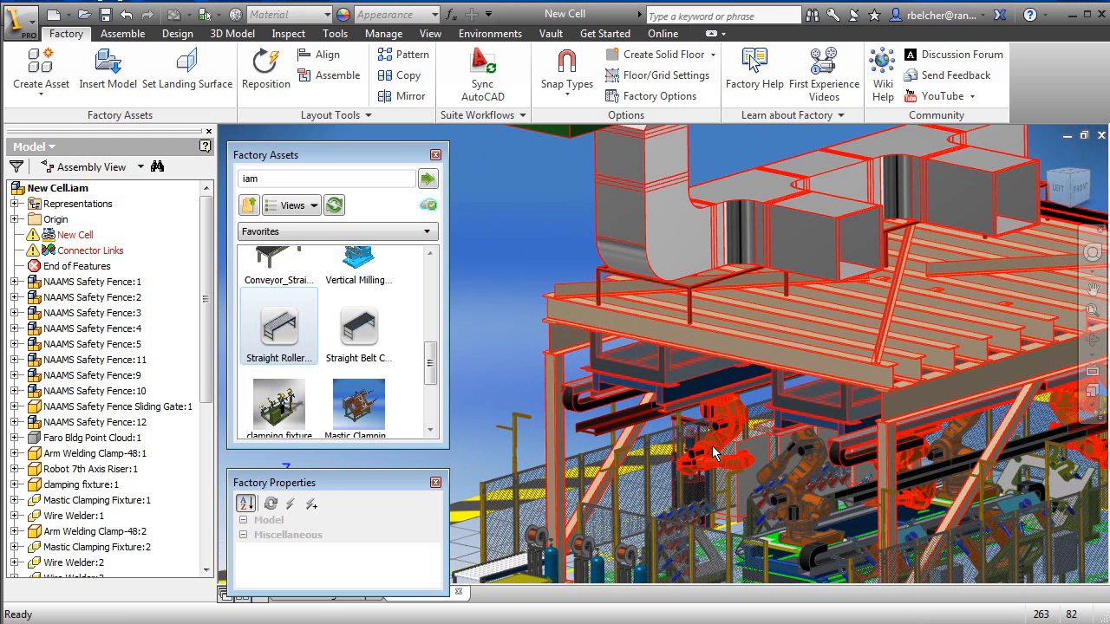
mouse_move(712, 454)
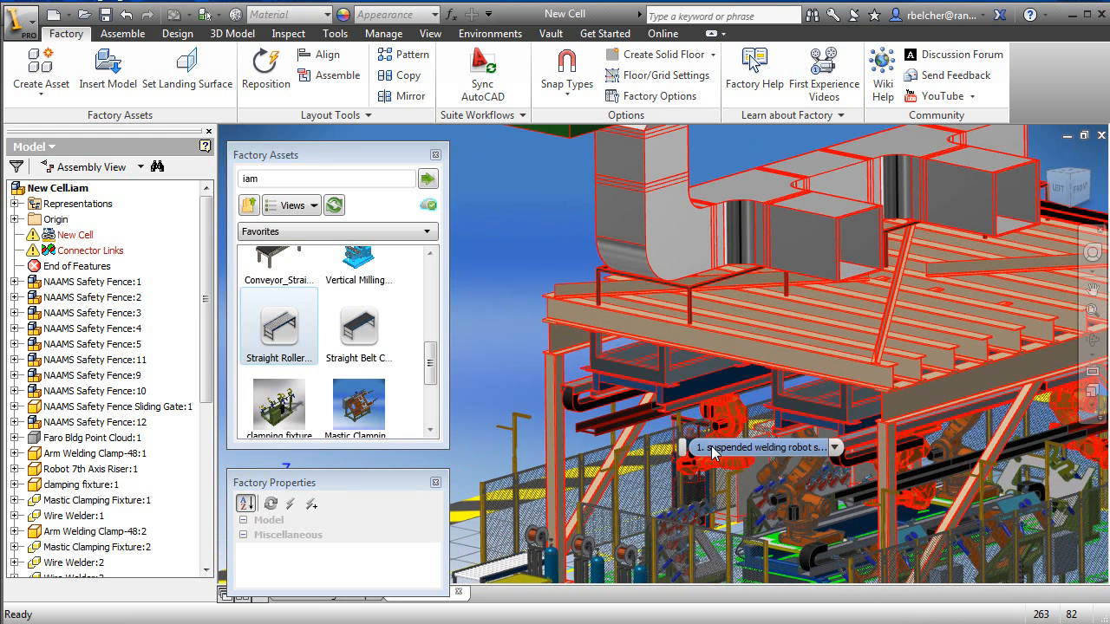
middle_click_drag(521, 410, 515, 340)
middle_click_drag(687, 176, 592, 289)
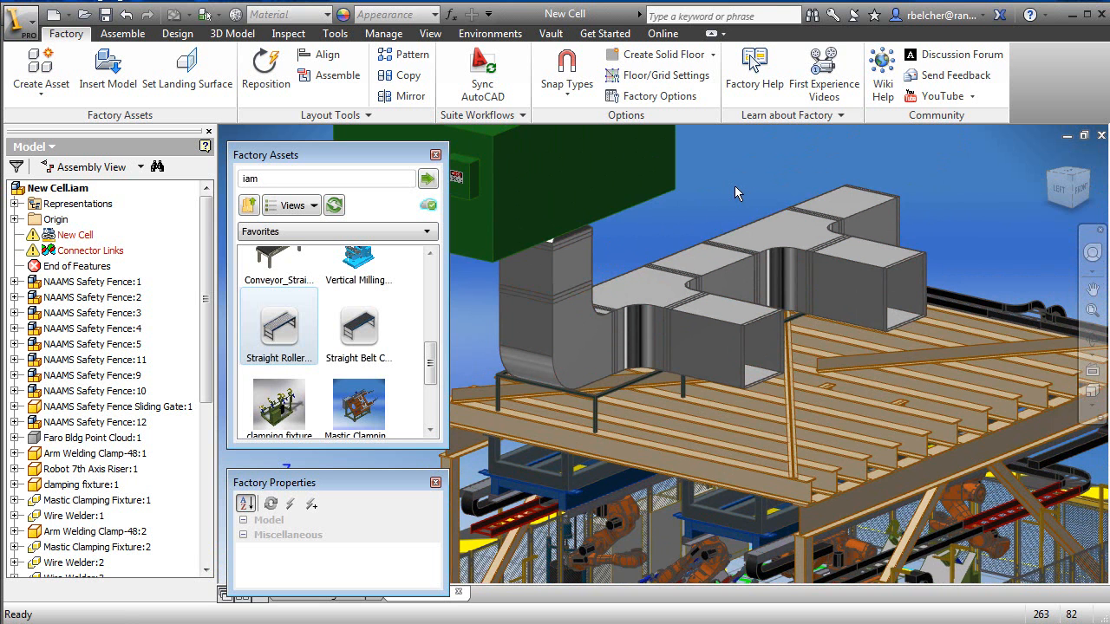
scroll(707, 185, "down", 5)
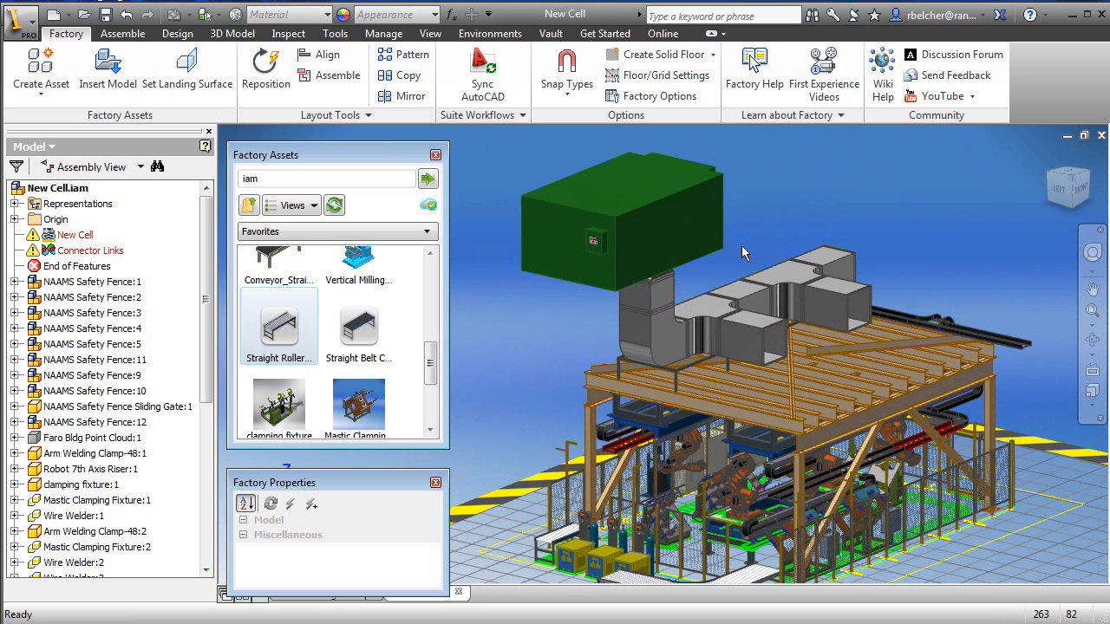
middle_click_drag(895, 512, 878, 463)
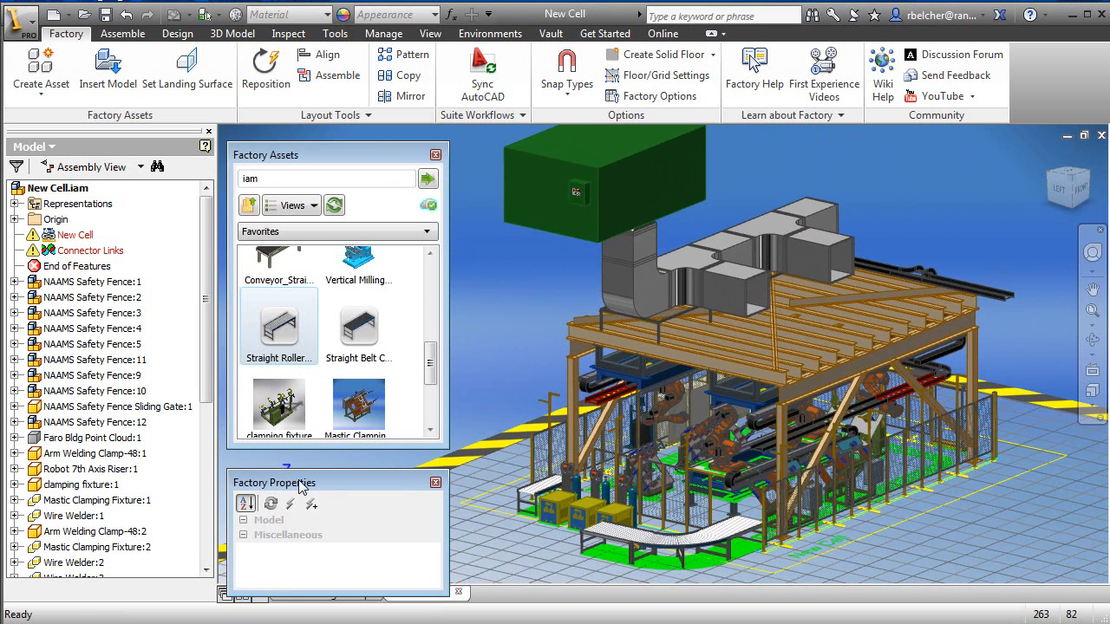
Step: Turn on visibility of the Faro Bldg Point Cloud and view the whole scanned building around the cell
right_click(112, 439)
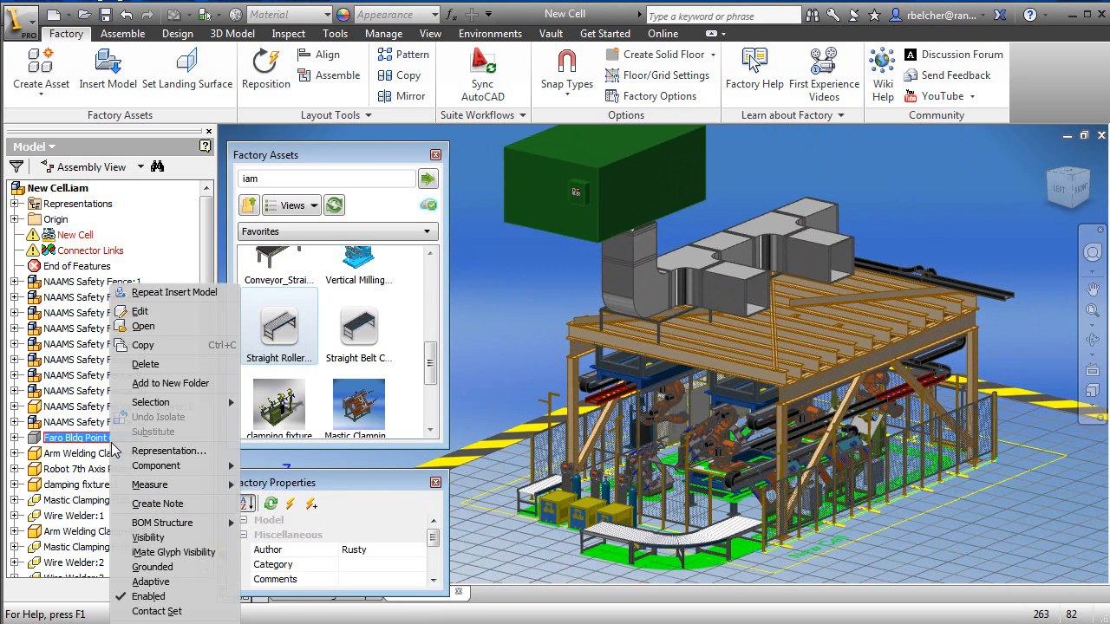
left_click(147, 537)
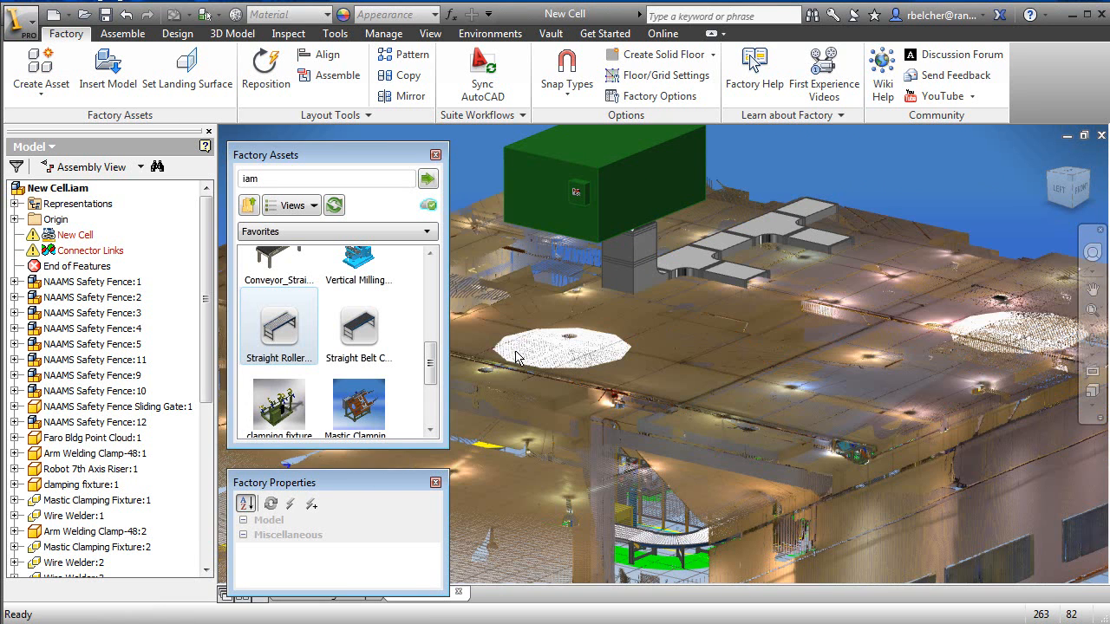
middle_click_drag(805, 378, 792, 253)
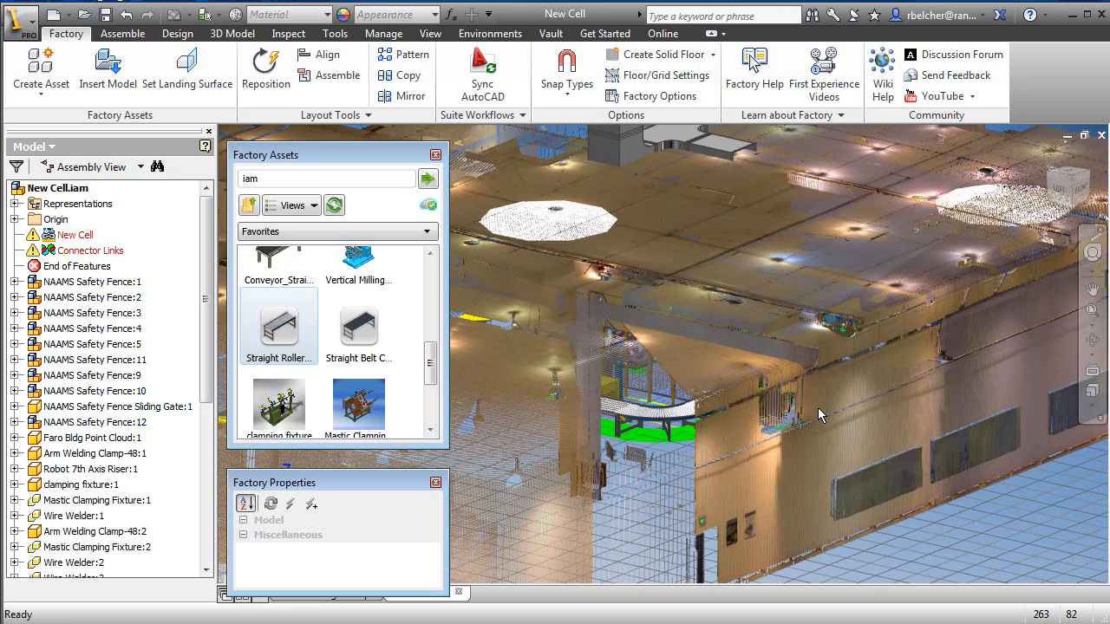
middle_click_drag(815, 408, 804, 442, "shift")
scroll(775, 462, "down", 10)
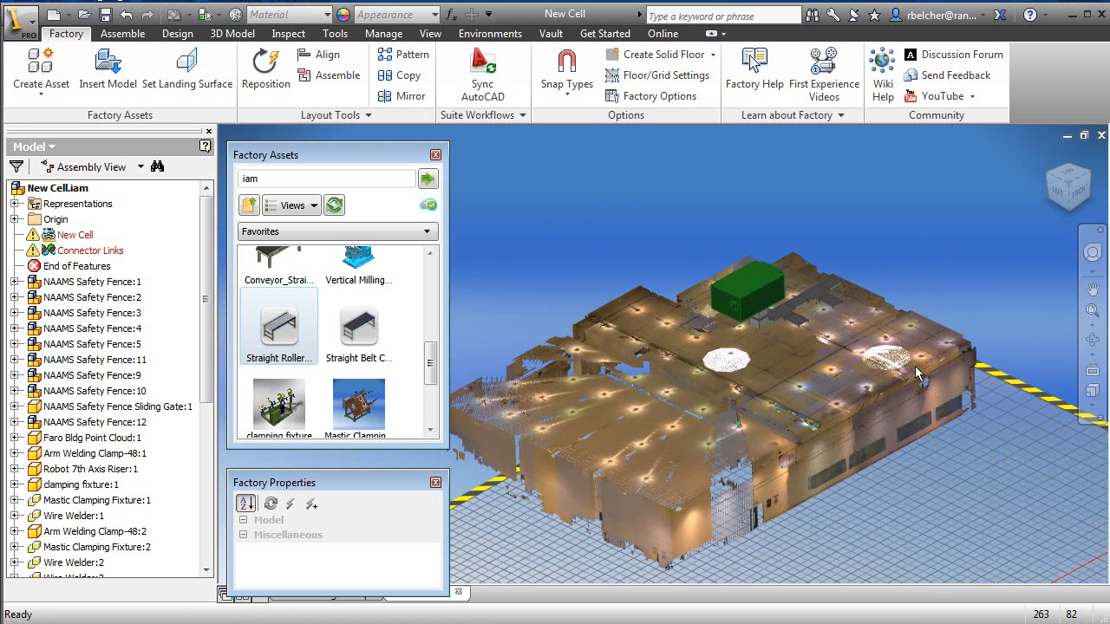
Step: Switch the view to perspective and look at the scanned building from a low side angle
scroll(906, 372, "up", 2)
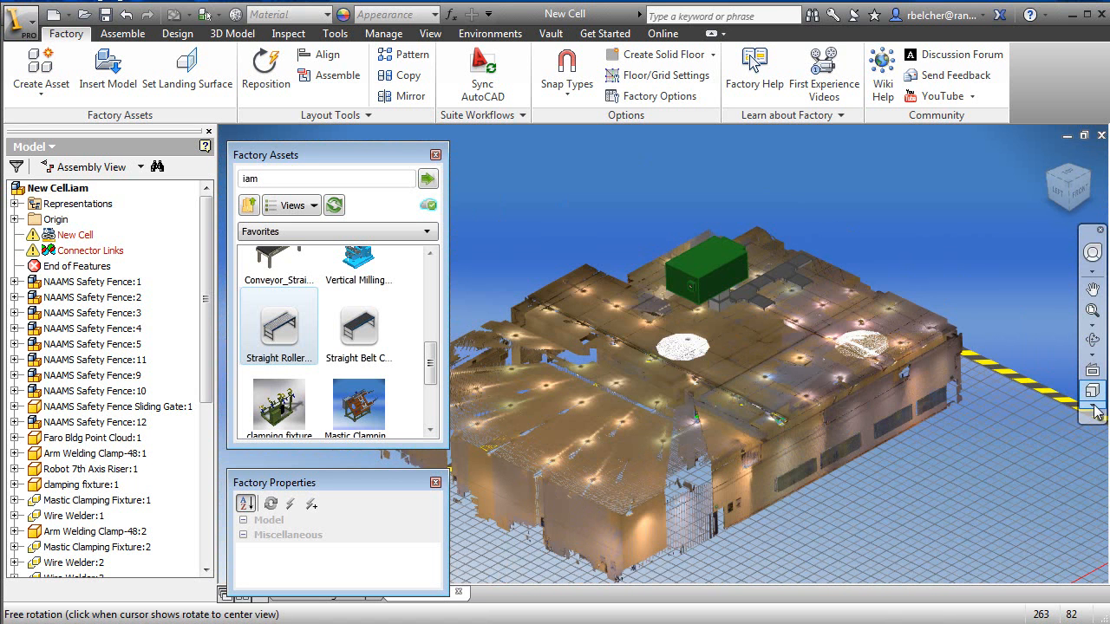
left_click(1094, 411)
left_click(1002, 444)
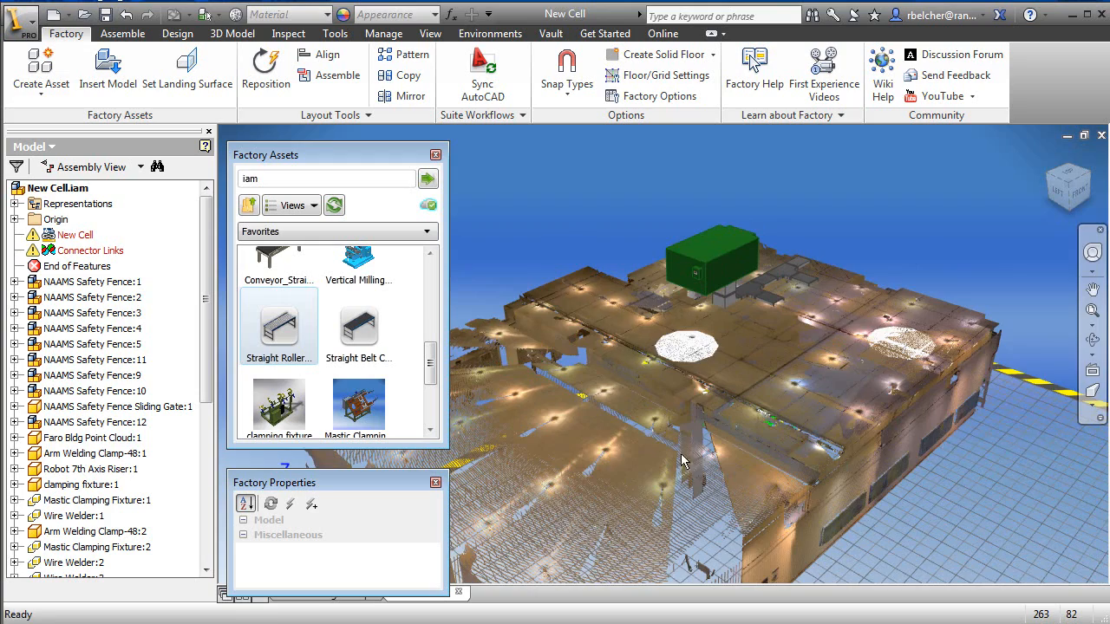
middle_click_drag(711, 465, 707, 441, "shift")
scroll(718, 448, "up", 2)
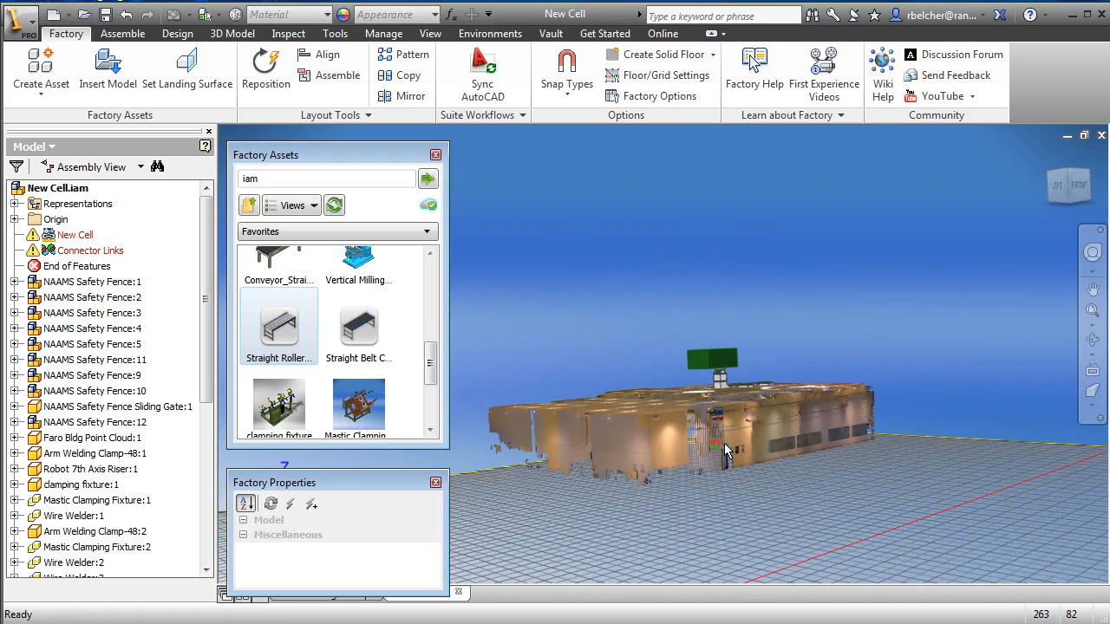
Step: Examine the cell inside the scanned building, checking how the robots, fencing and curved conveyor sit among the columns and roof
scroll(725, 447, "down", 8)
middle_click_drag(759, 388, 832, 395)
scroll(834, 395, "up", 2)
scroll(814, 385, "up", 3)
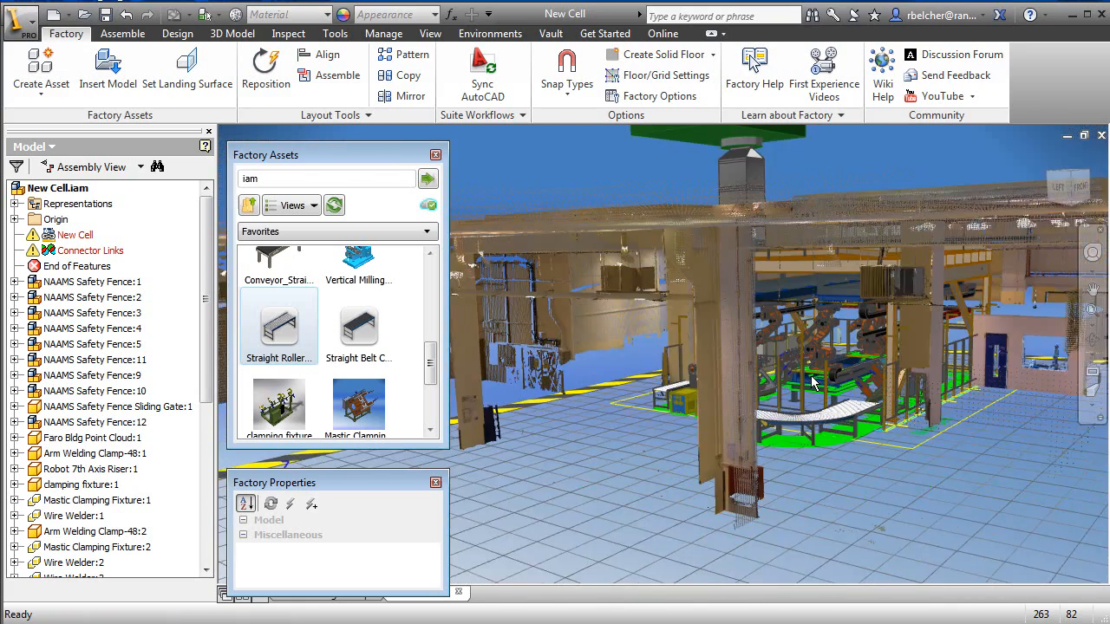
scroll(810, 377, "down", 4)
scroll(810, 372, "up", 2)
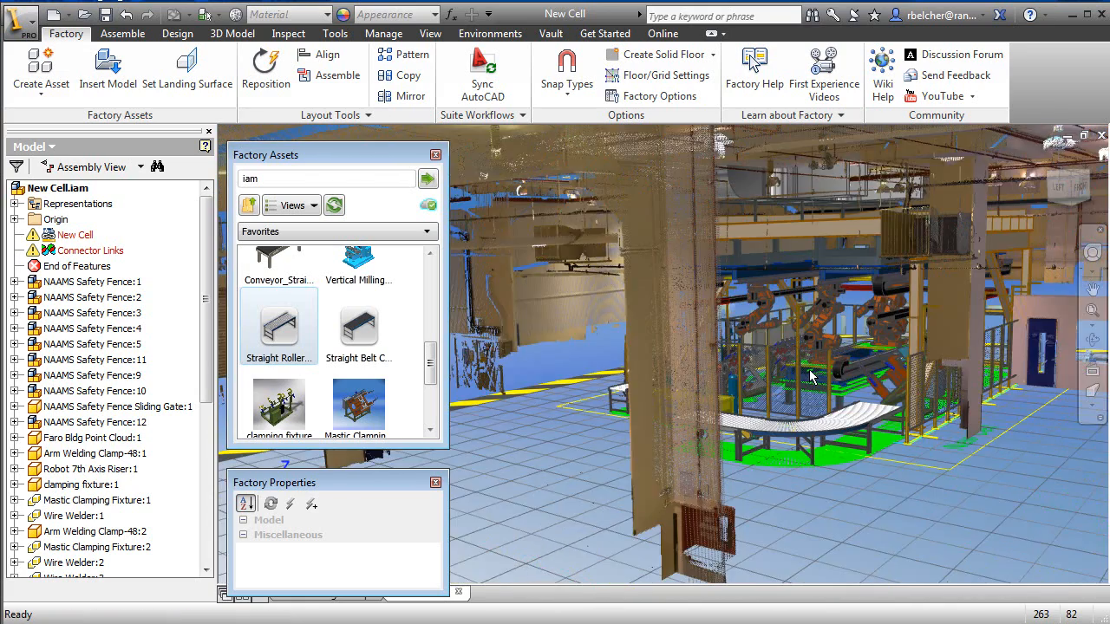
scroll(810, 375, "down", 4)
middle_click_drag(811, 375, 823, 397)
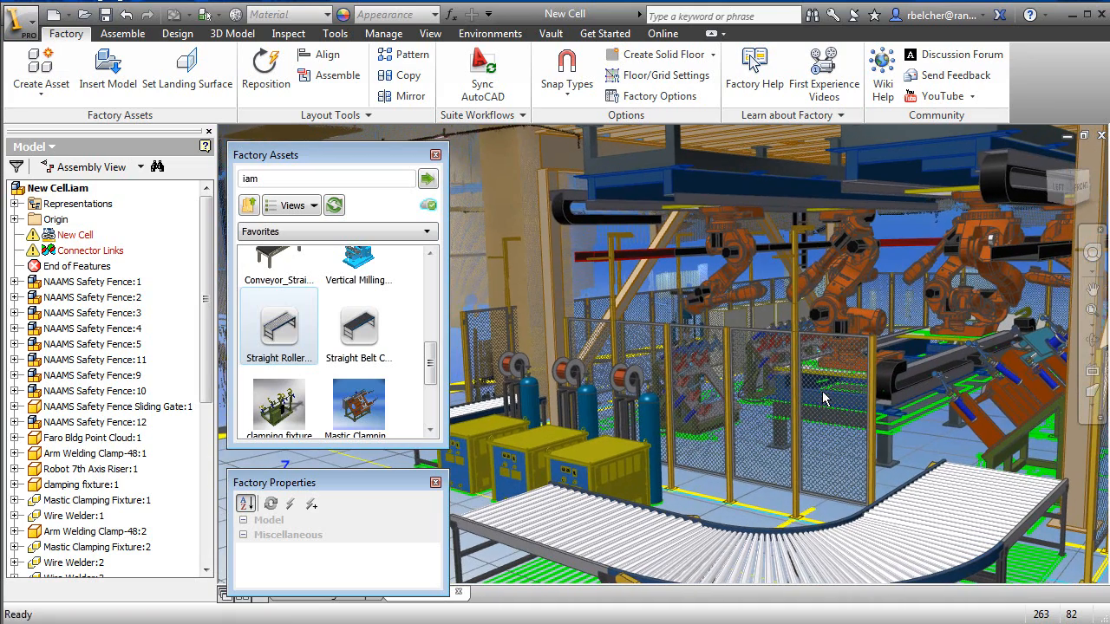
middle_click_drag(750, 412, 683, 477, "shift")
left_click(731, 521)
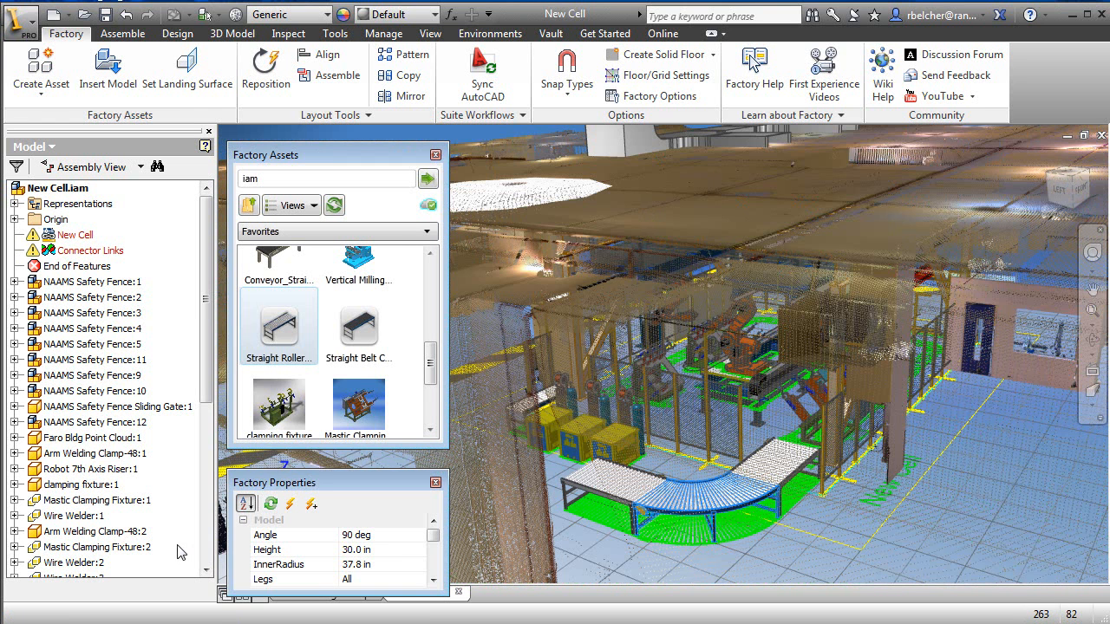
Step: Turn off visibility of the Faro Bldg Point Cloud and return to an orthographic isometric view of the whole cell
left_click(74, 441)
right_click(74, 441)
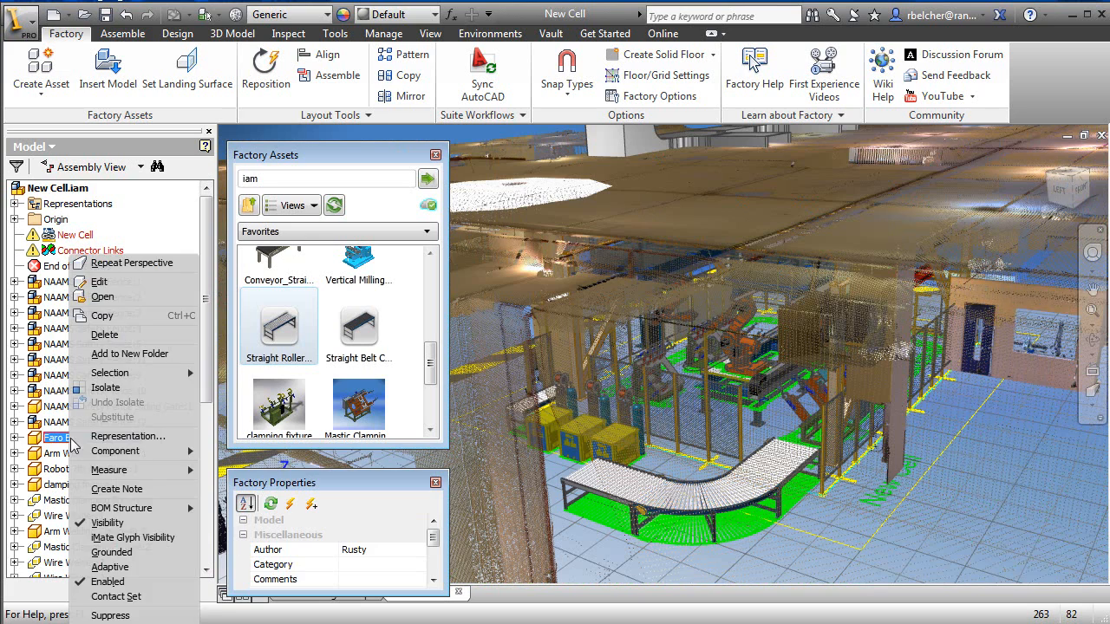
left_click(147, 527)
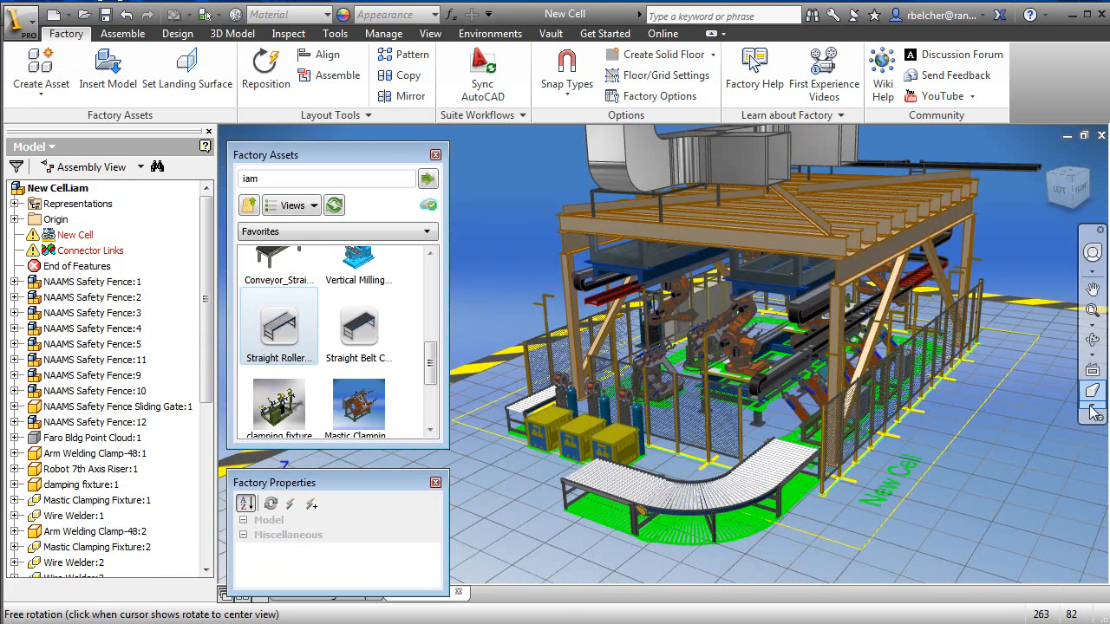
left_click(1094, 418)
left_click(1011, 425)
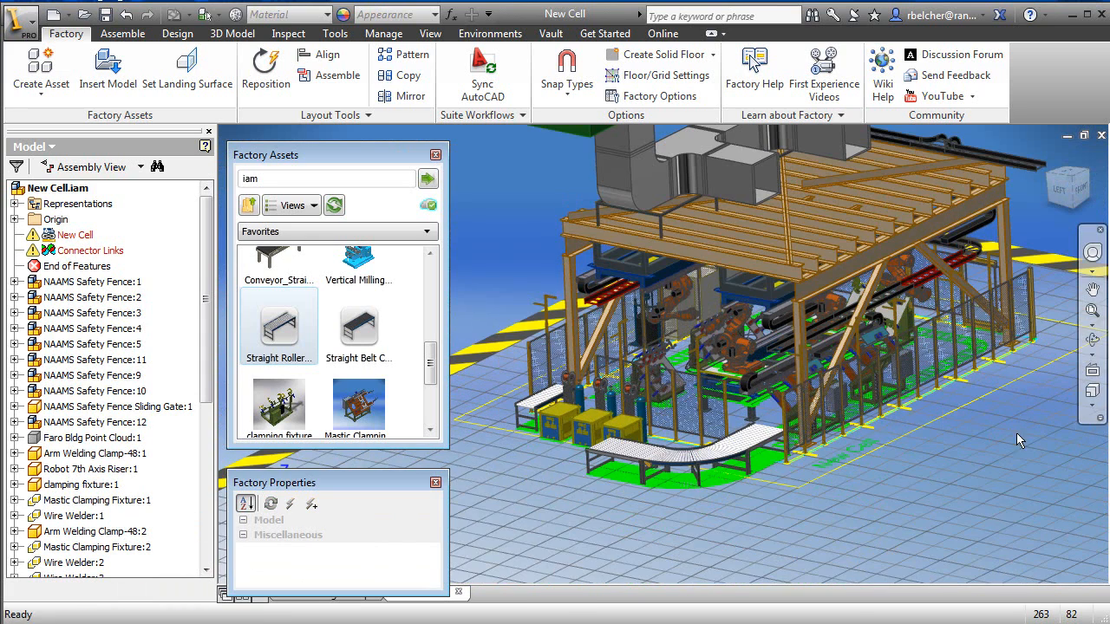
left_click(1072, 185)
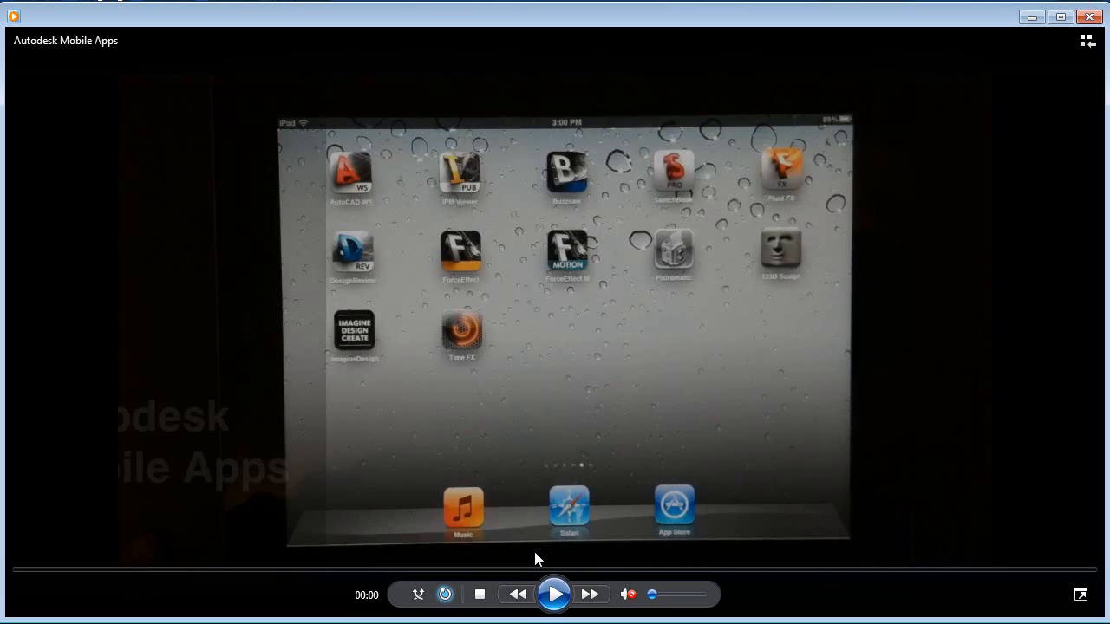
Step: Play the Autodesk Mobile Apps video in the media player and pause it after viewing
left_click(554, 594)
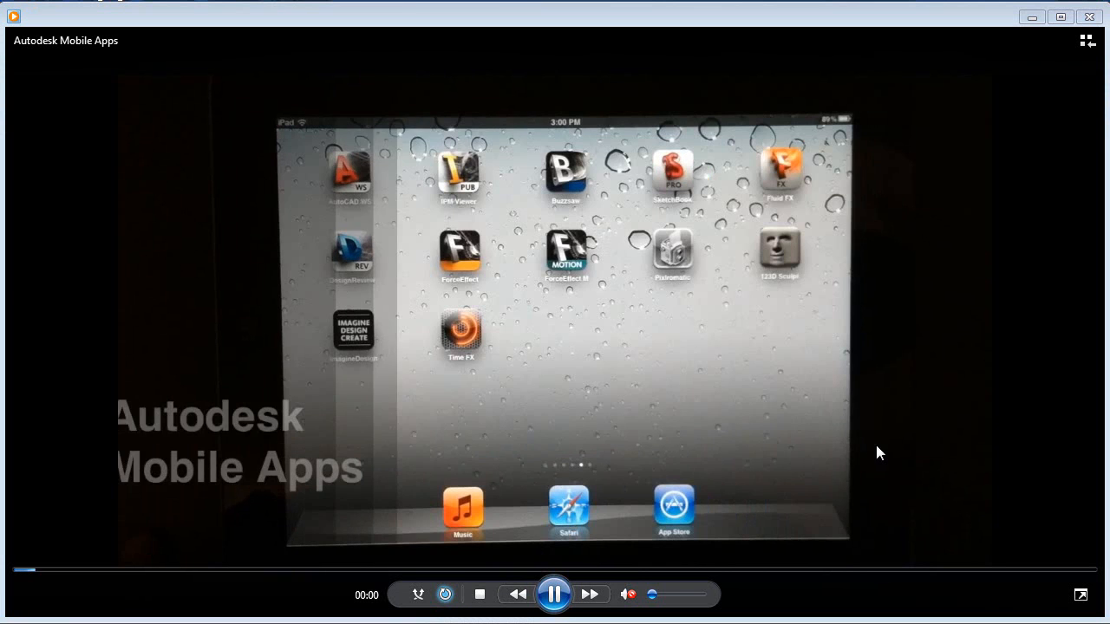
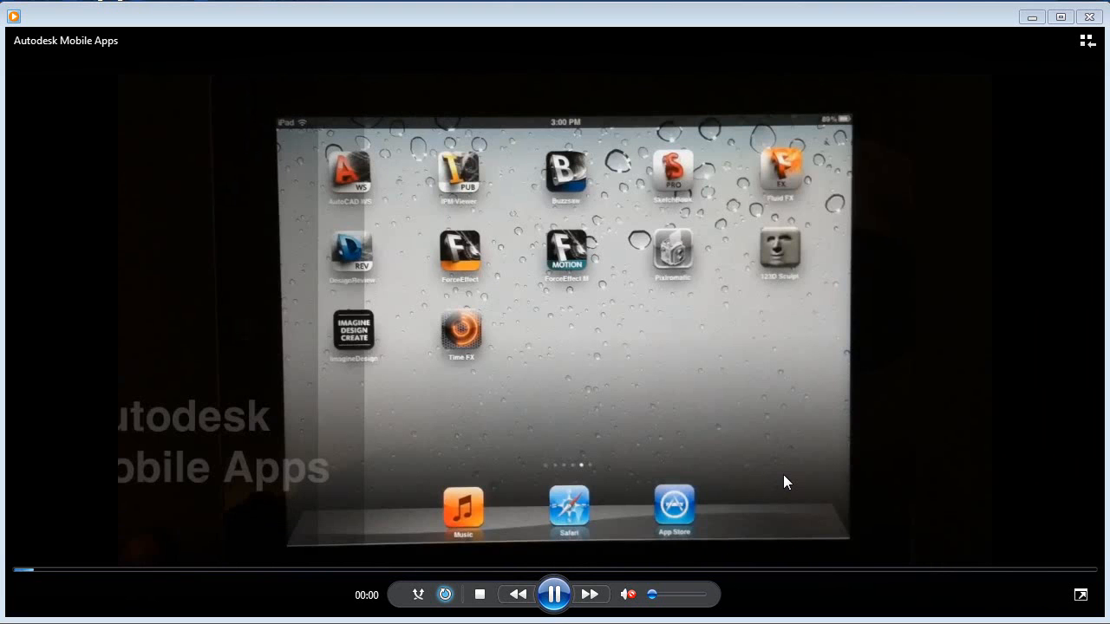
left_click(558, 601)
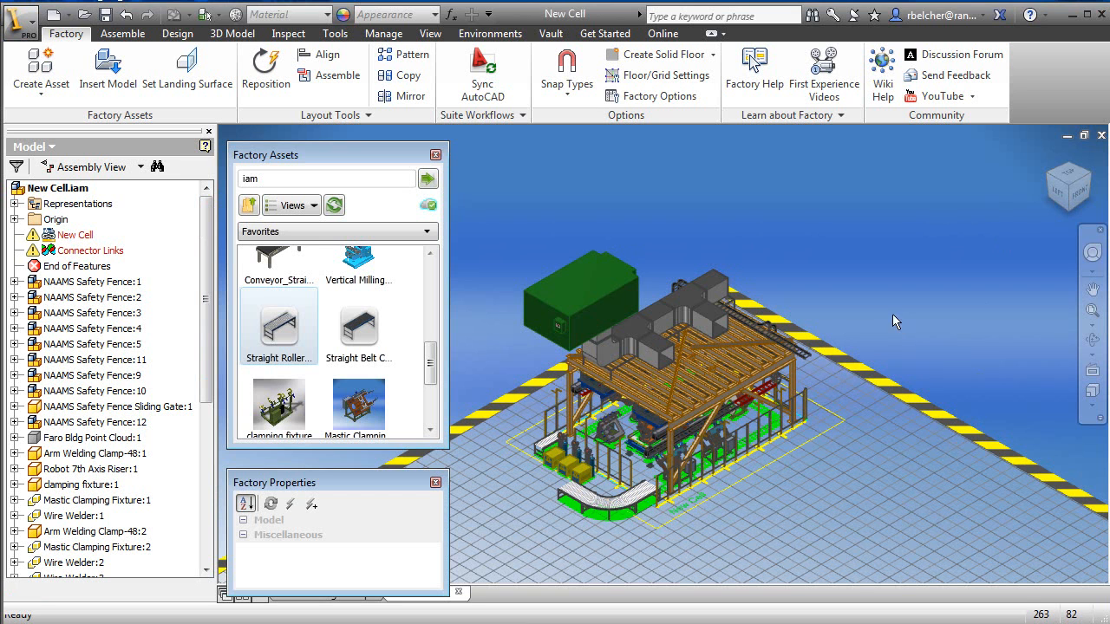
Step: Sync the New Cell assembly to AutoCAD, saving New Cell.iam, and open the resulting New Cell.dwg in AutoCAD
left_click(475, 83)
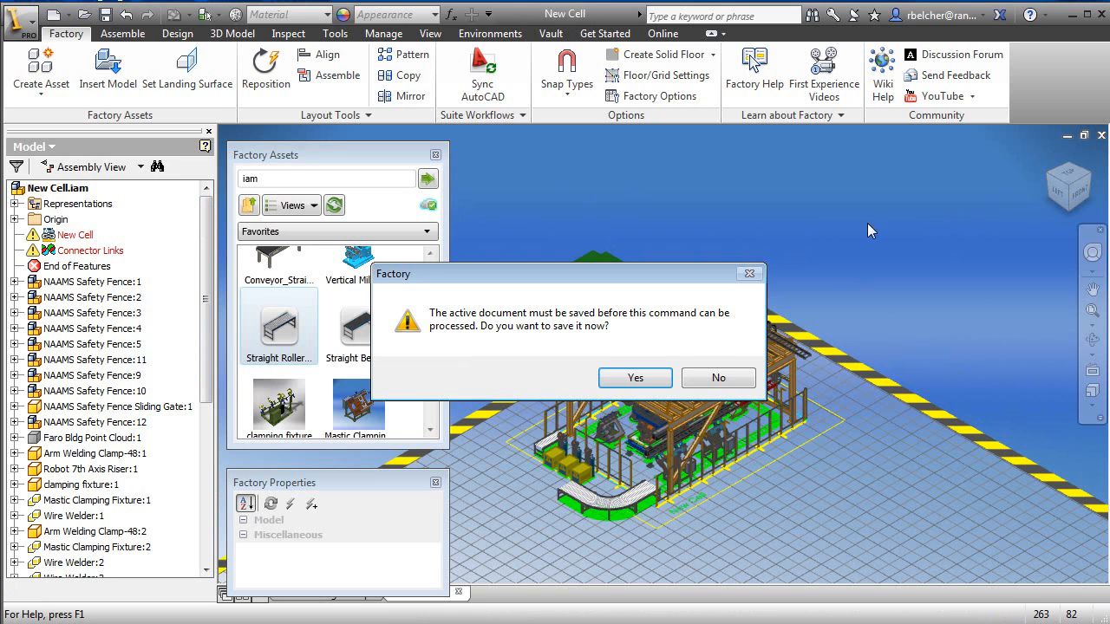
key("Return")
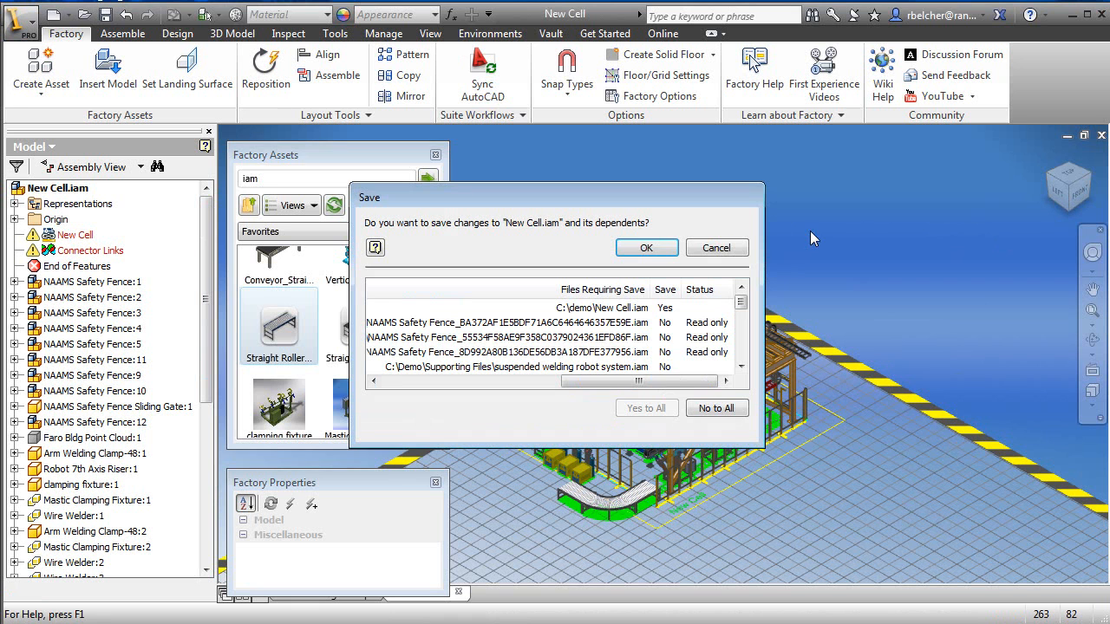
key("Return")
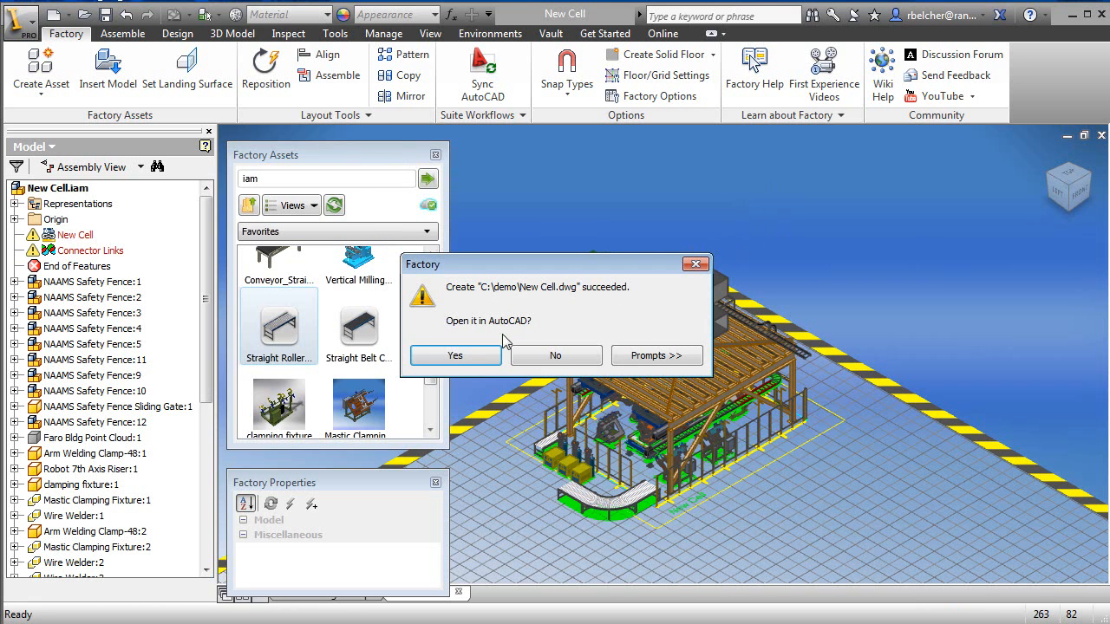
left_click(477, 357)
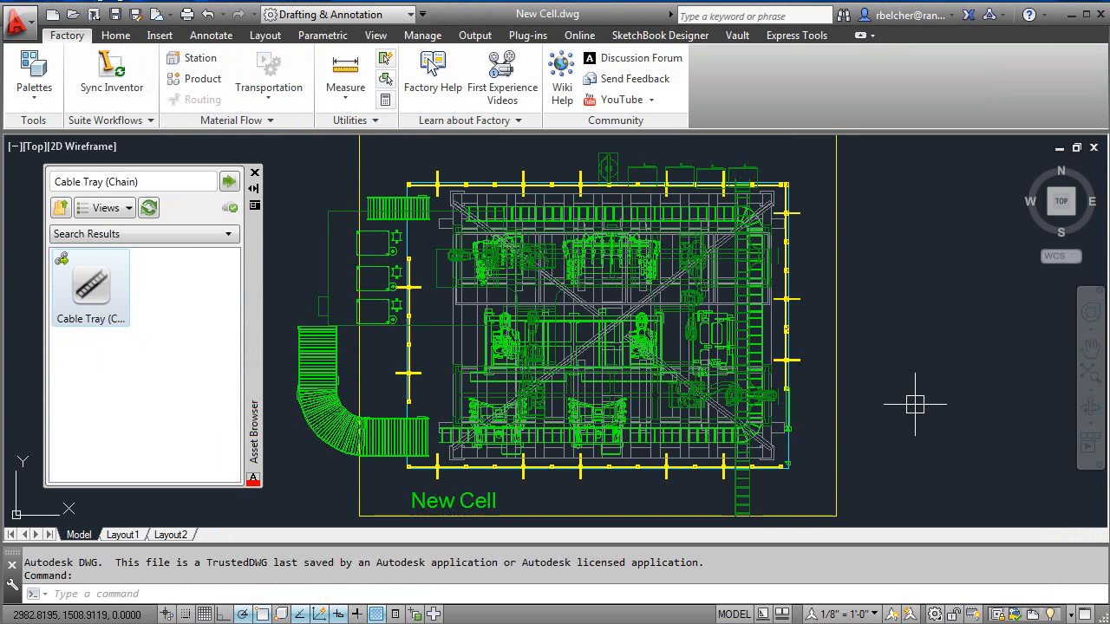
Step: Switch to Manufacturing Facility Overall Layout.dwg and reload its New Cell external reference
mouse_move(301, 623)
left_click(377, 623)
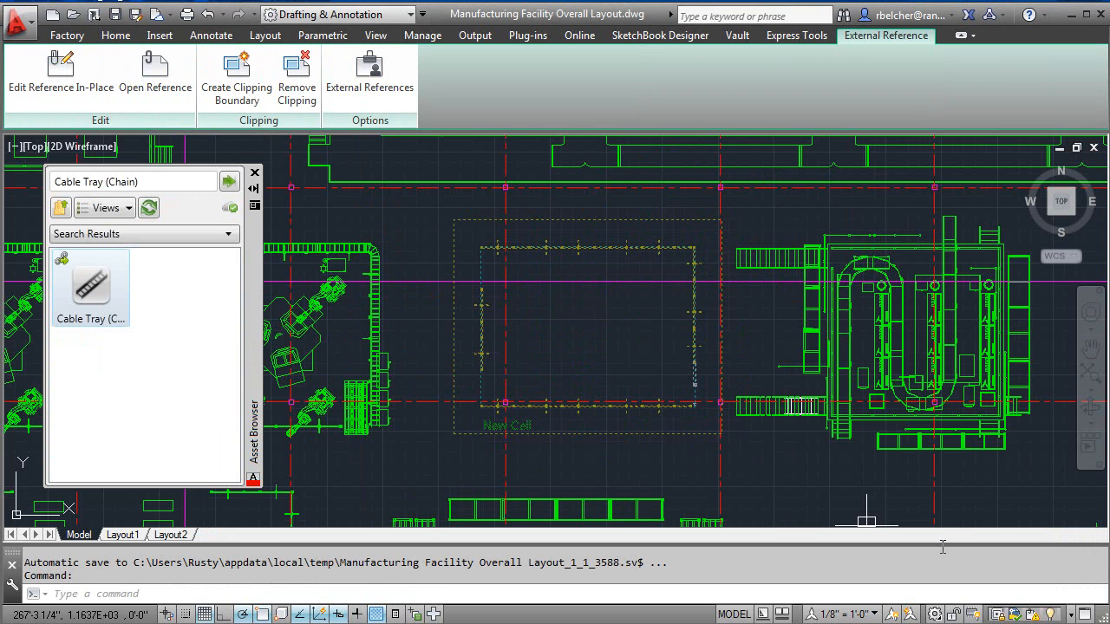
left_click(1036, 616)
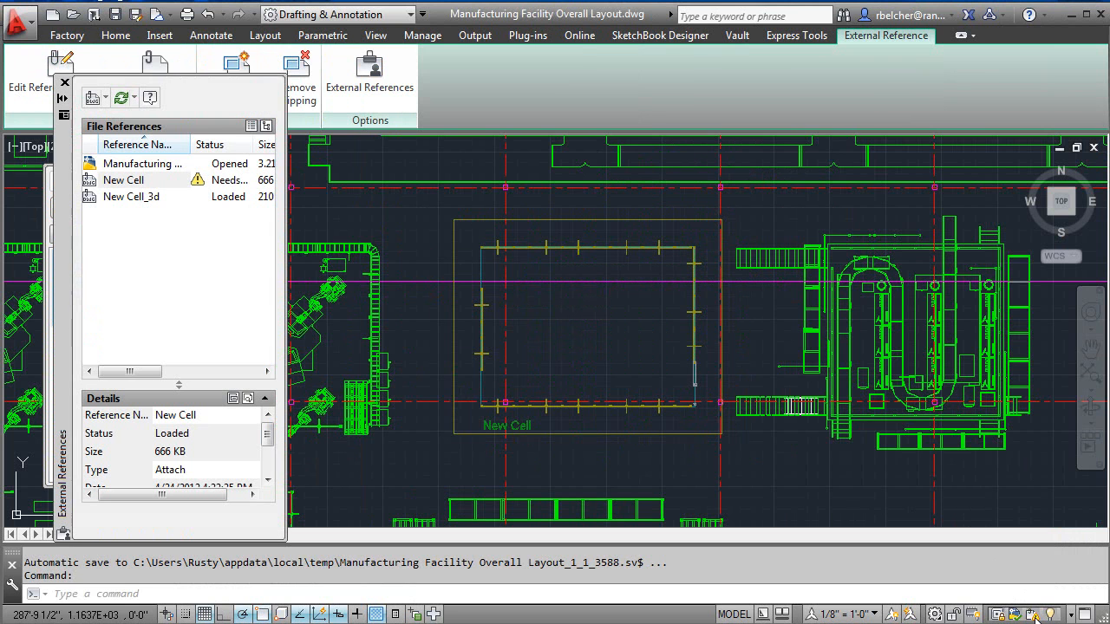
right_click(122, 180)
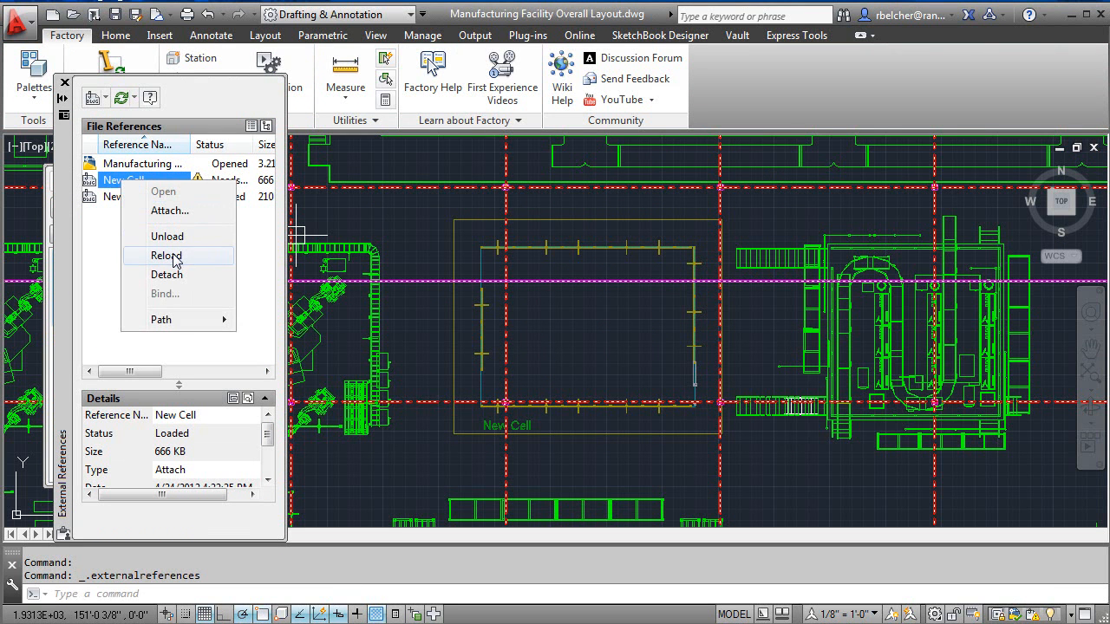
key("r")
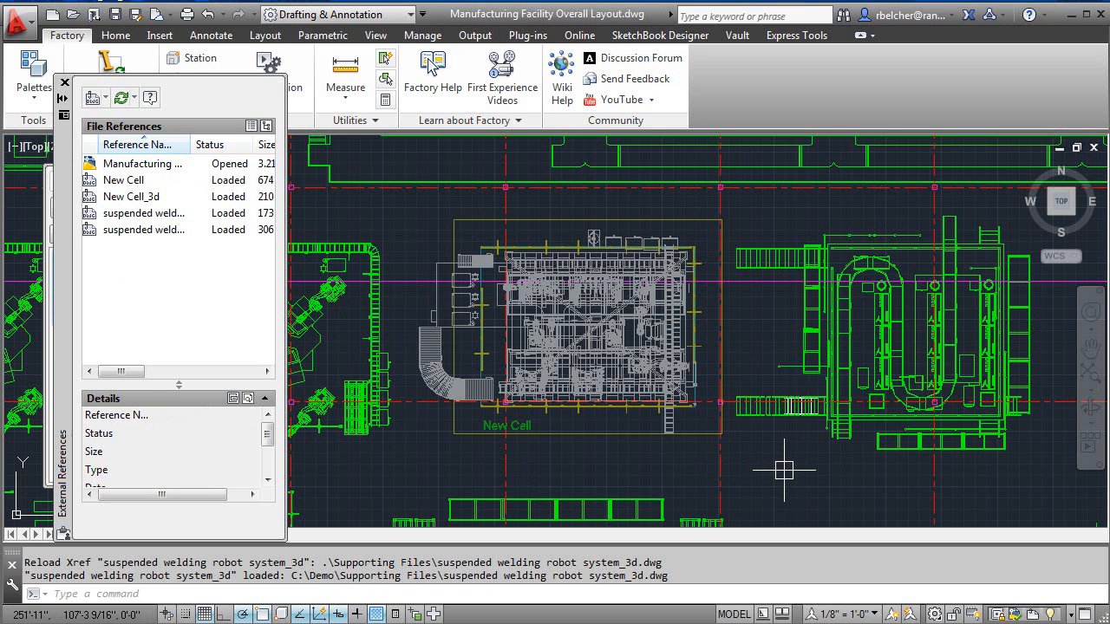
key("Escape")
key("Escape")
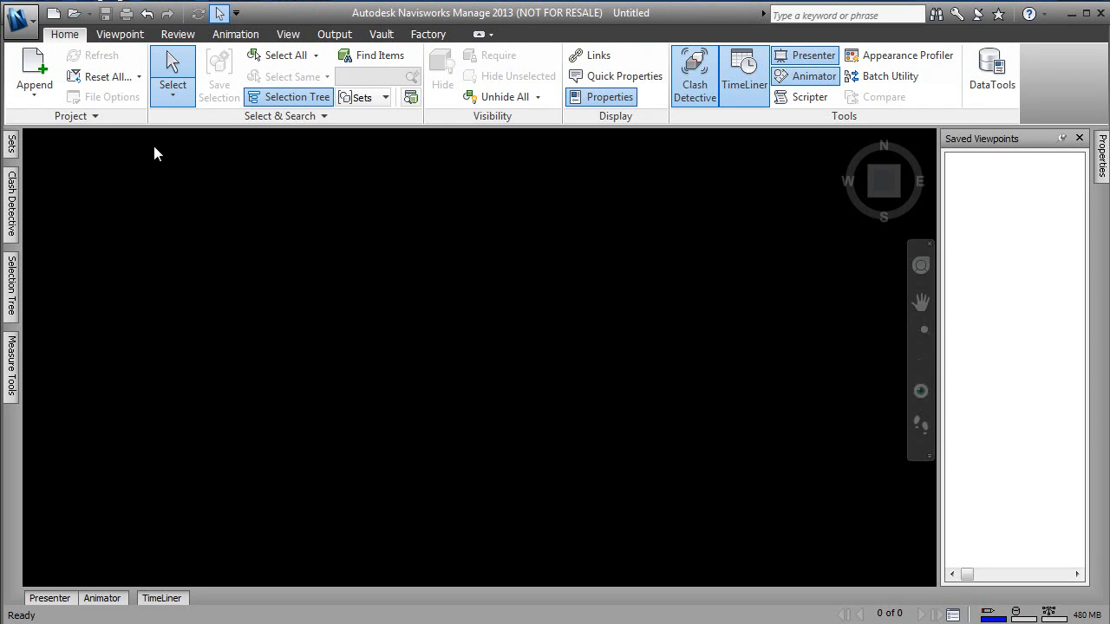
Step: Switch to Navisworks Manage, open Manufacturing Facility_A, clear the selection and show the NEW Welding Cell Location viewpoint
left_click(76, 15)
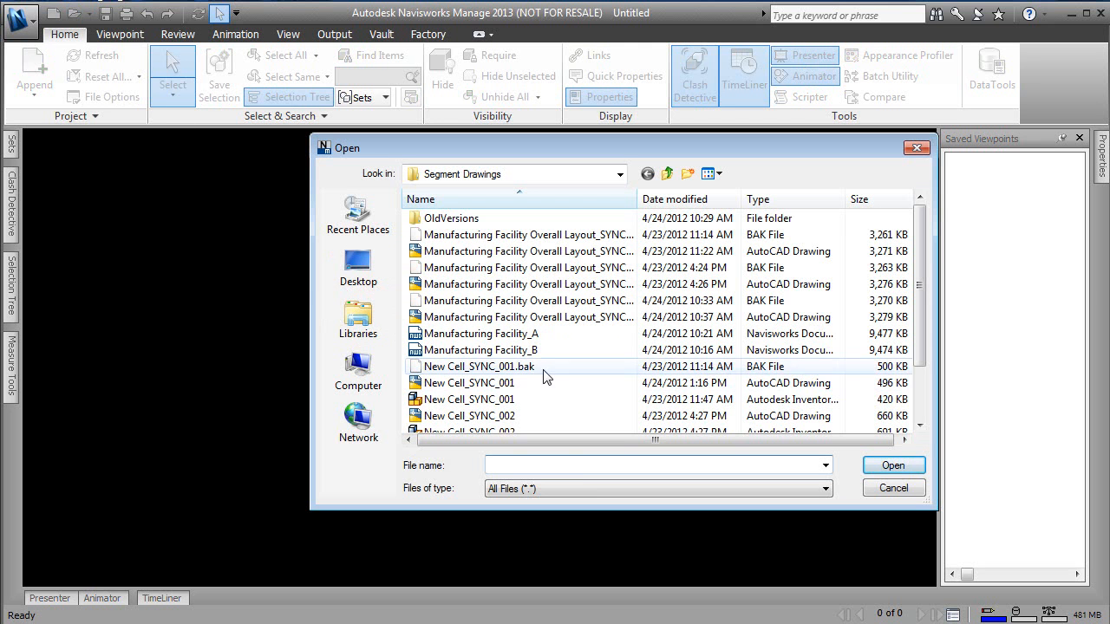
left_click(518, 335)
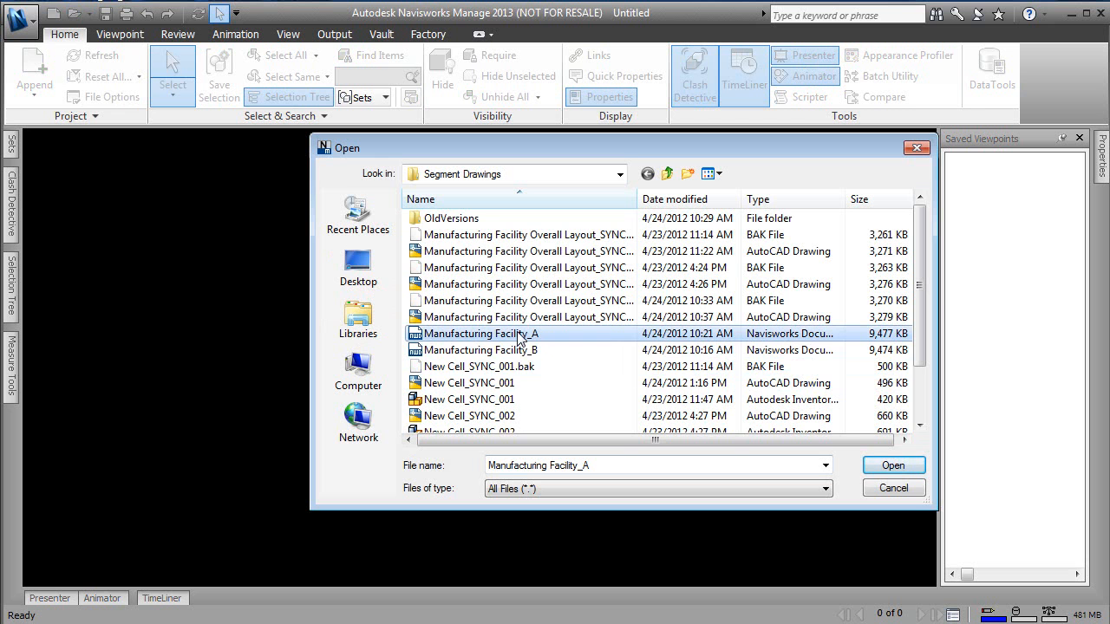
left_click(889, 465)
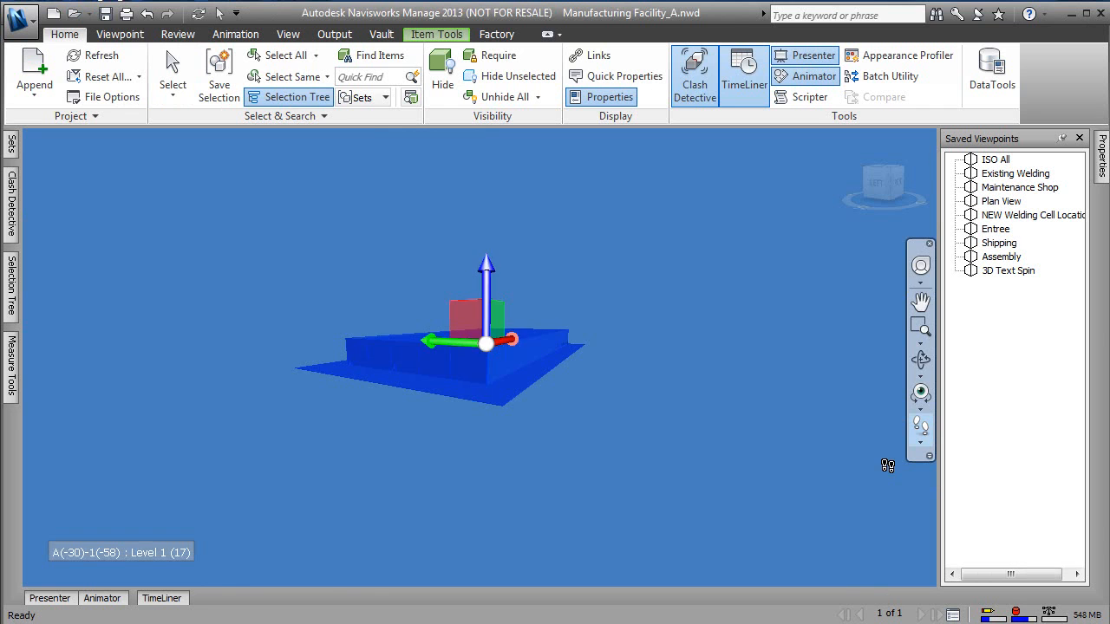
key("Escape")
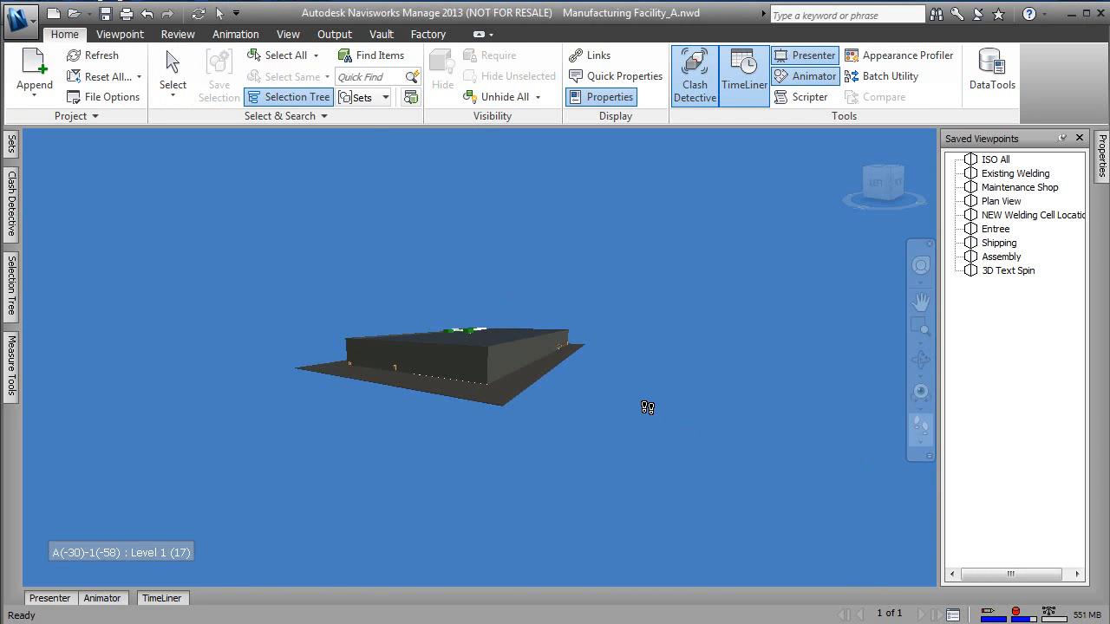
left_click(1002, 216)
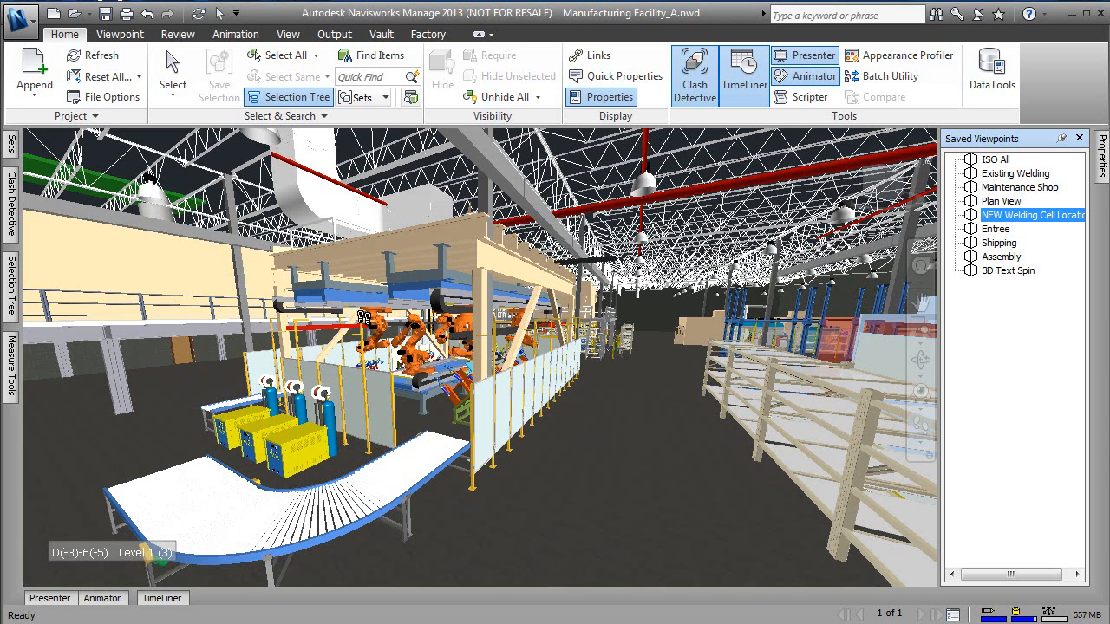
Step: Review the file types that can be appended to the facility model, and cancel without appending anything
left_click(34, 100)
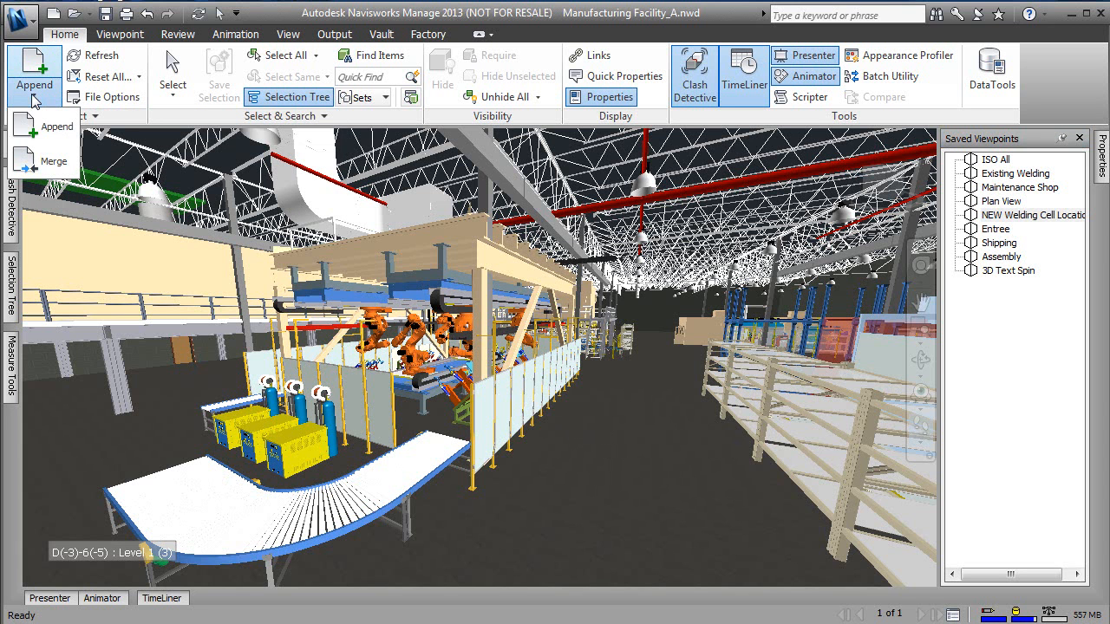
left_click(51, 127)
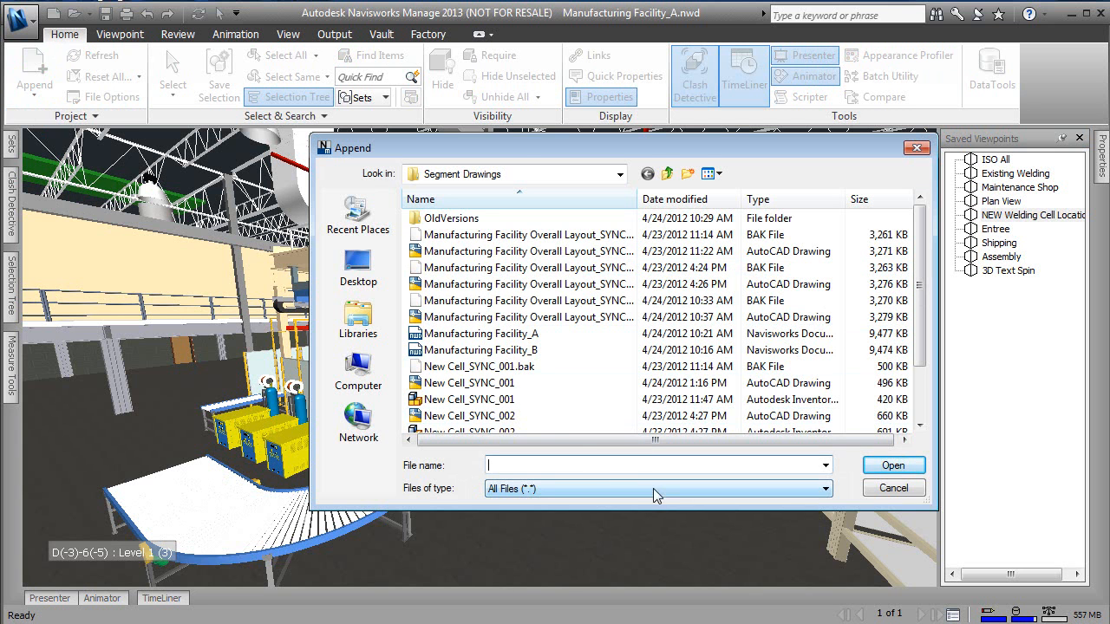
left_click_drag(524, 146, 449, 29)
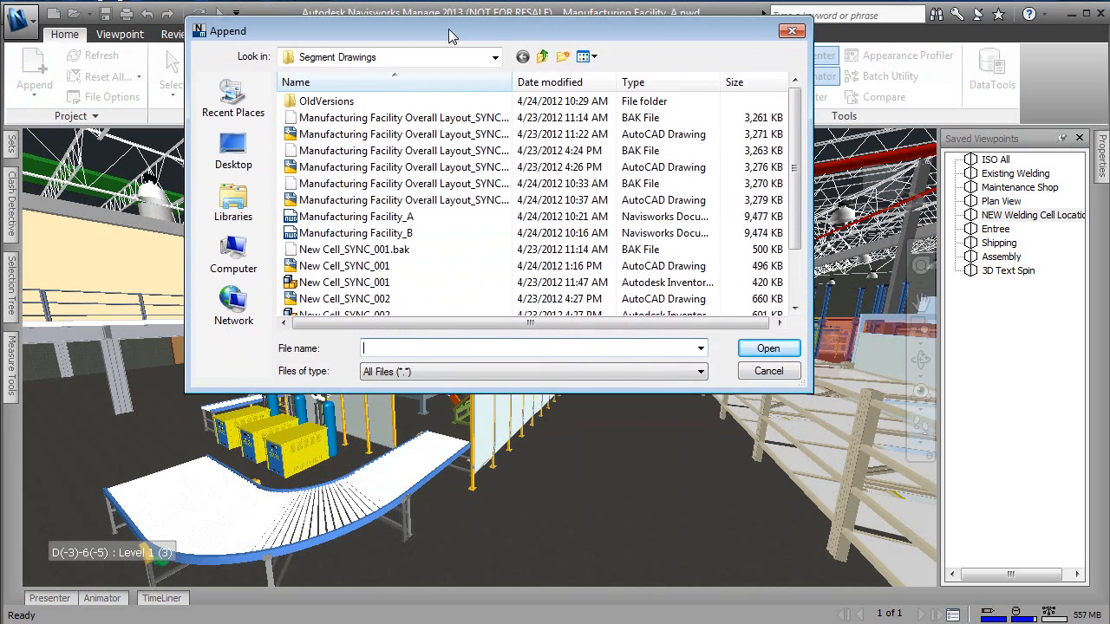
left_click(479, 372)
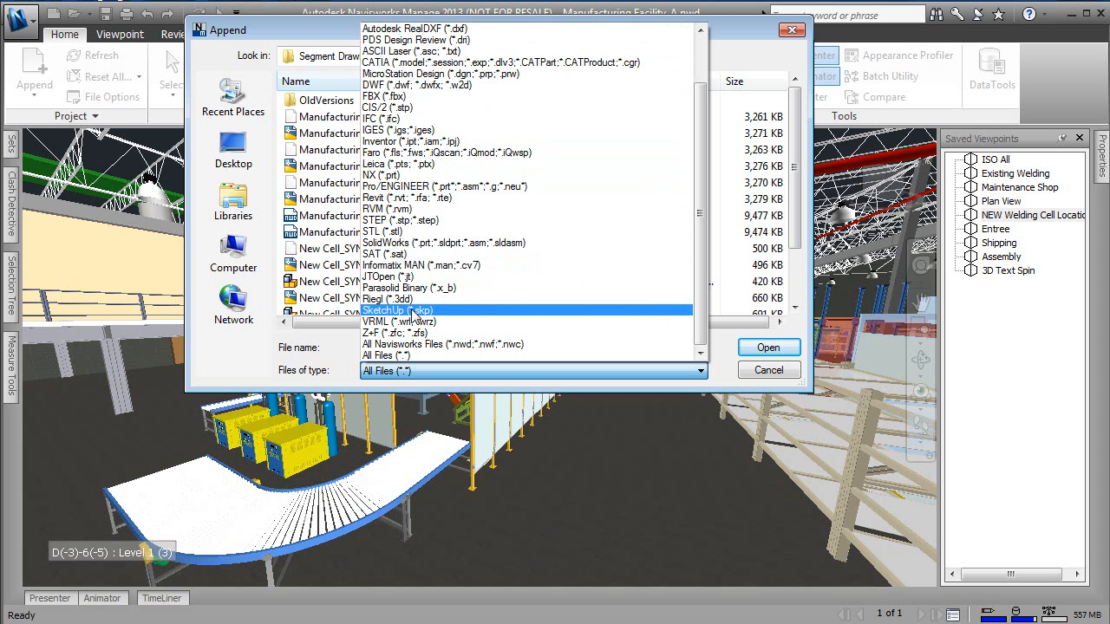
left_click(744, 34)
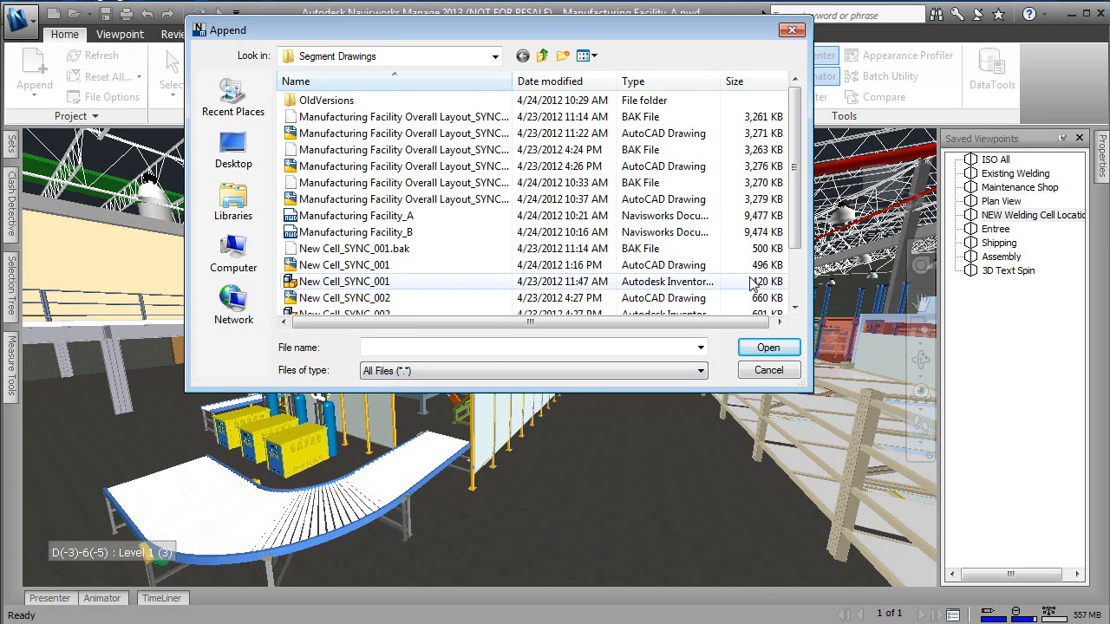
left_click(772, 372)
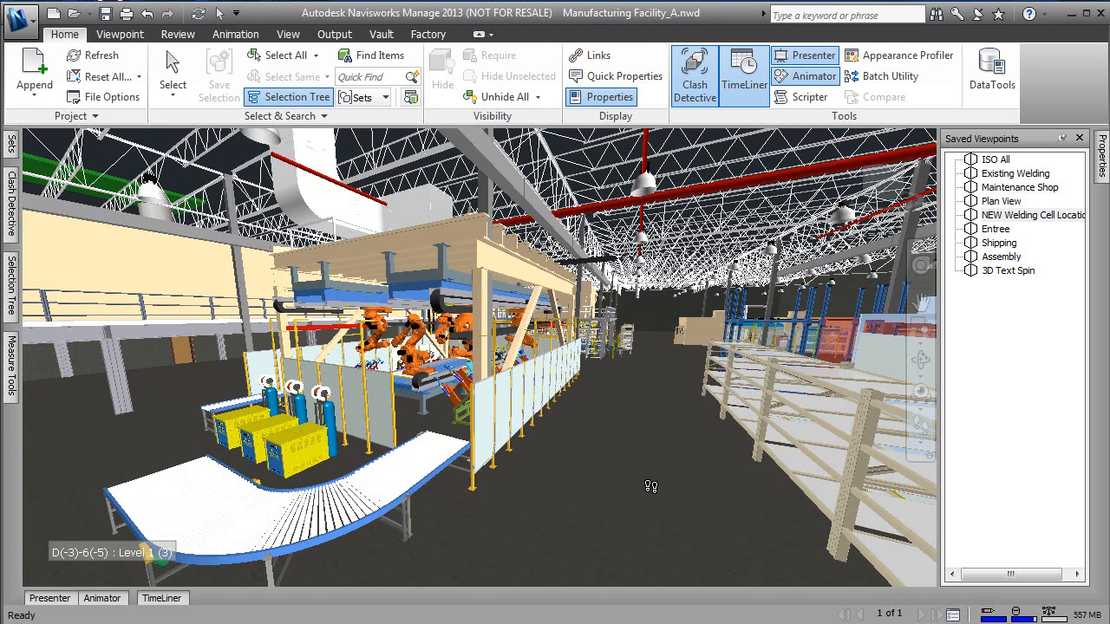
Step: Walk past the new welding cell and tour the facility's labelled CAD models and machines from the 3D Text Spin viewpoint
left_click_drag(517, 504, 431, 445)
left_click_drag(515, 452, 447, 386)
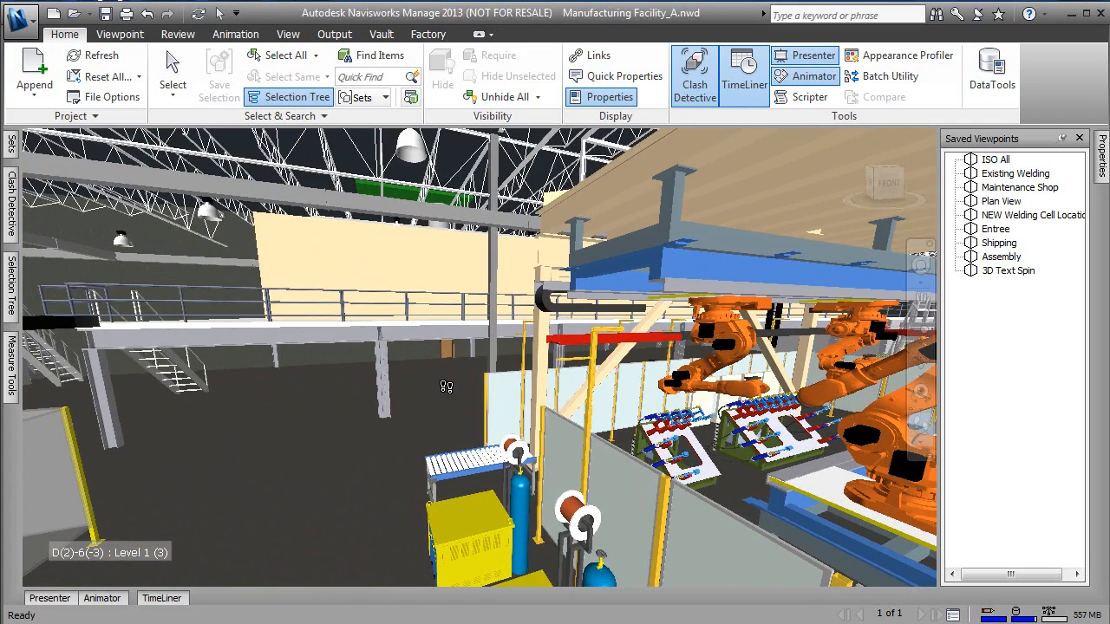
left_click(1008, 272)
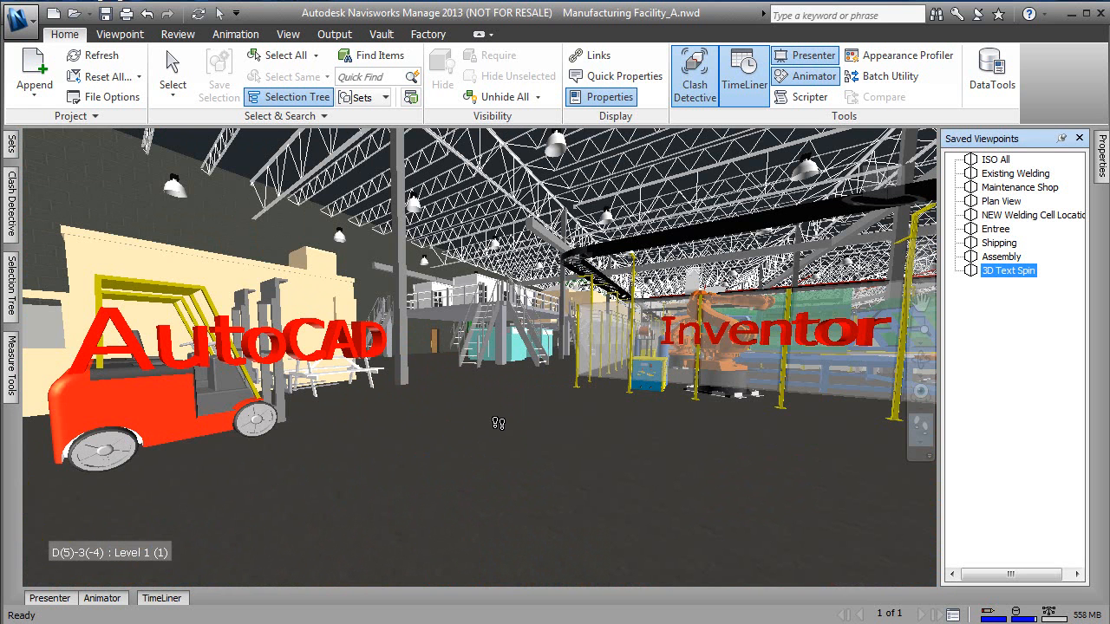
left_click_drag(431, 436, 457, 288)
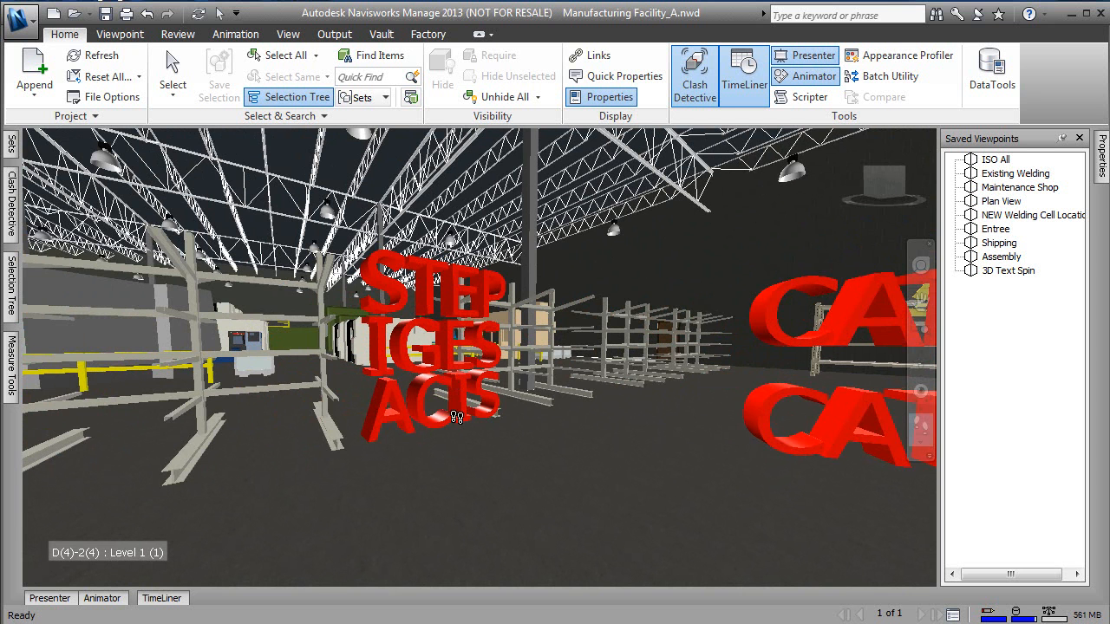
mouse_move(465, 473)
left_mouse_down()
mouse_move(606, 477)
mouse_move(590, 478)
mouse_move(728, 459)
mouse_move(592, 414)
mouse_move(332, 413)
mouse_move(335, 466)
mouse_move(357, 487)
left_mouse_up()
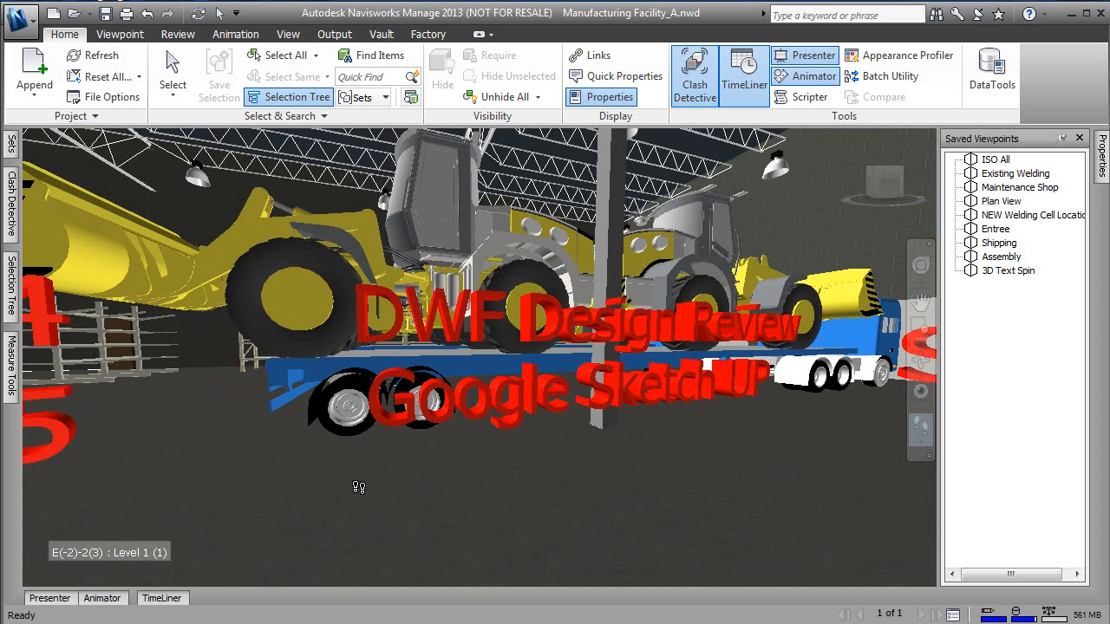
left_click_drag(436, 484, 241, 351)
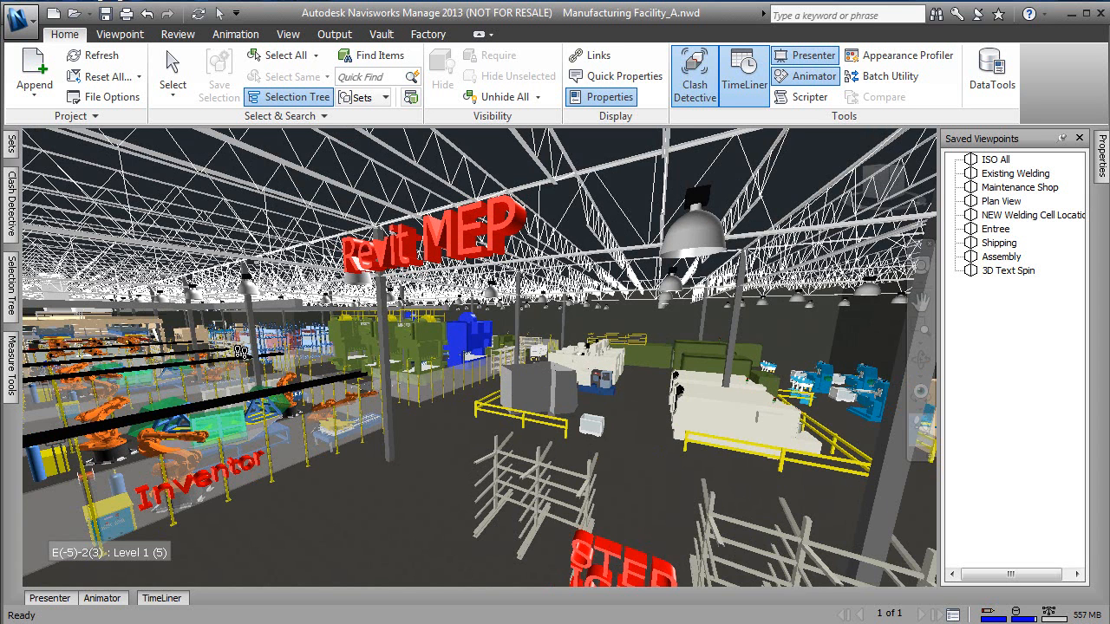
left_click_drag(446, 347, 352, 375)
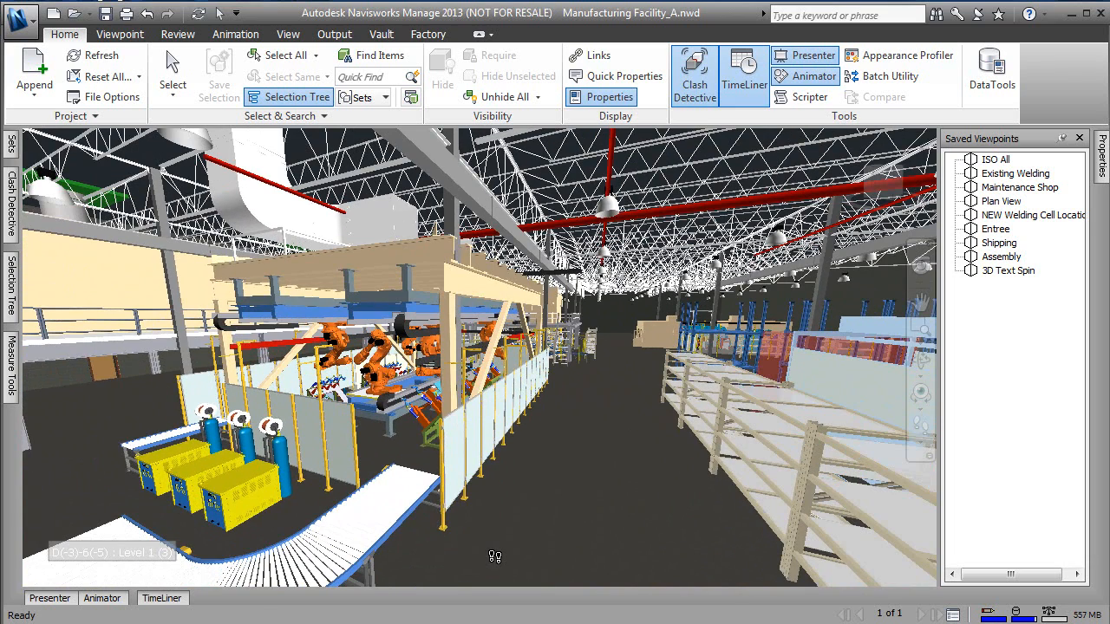
Step: Show the NEW Welding Cell Location viewpoint and examine where the ductwork above the cell meets the red sprinkler pipe
left_click(1013, 215)
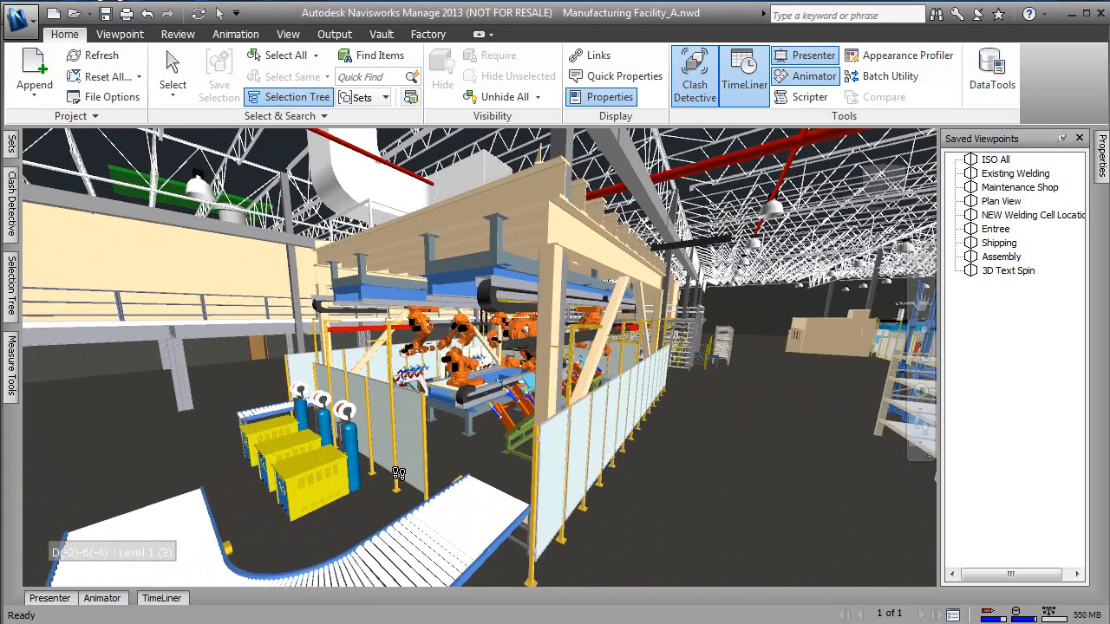
left_click_drag(398, 473, 387, 295)
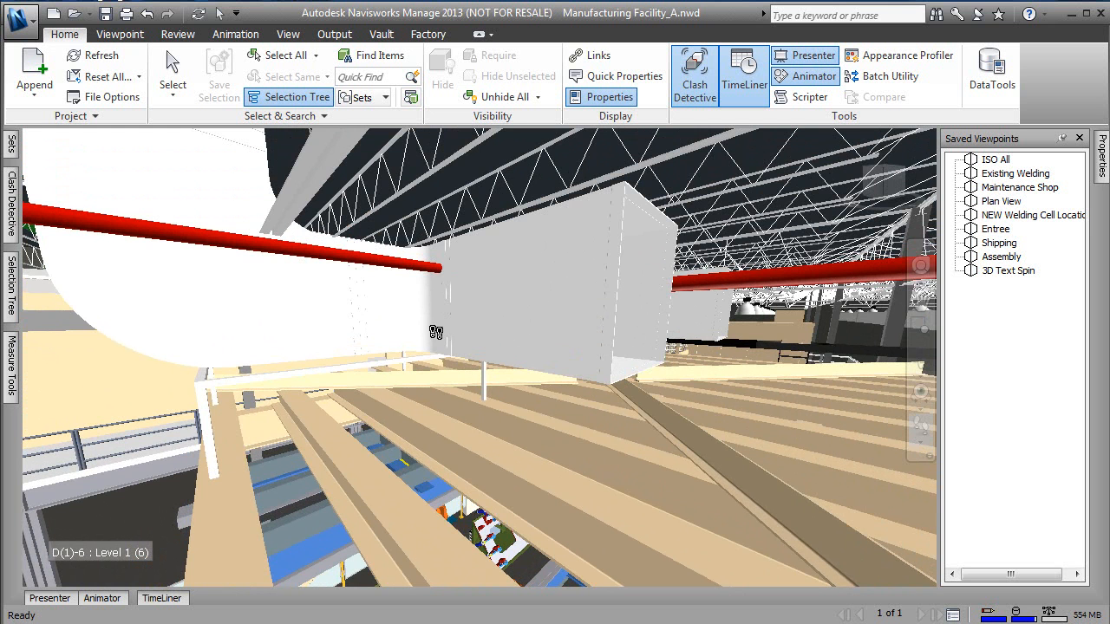
left_click_drag(415, 318, 661, 308)
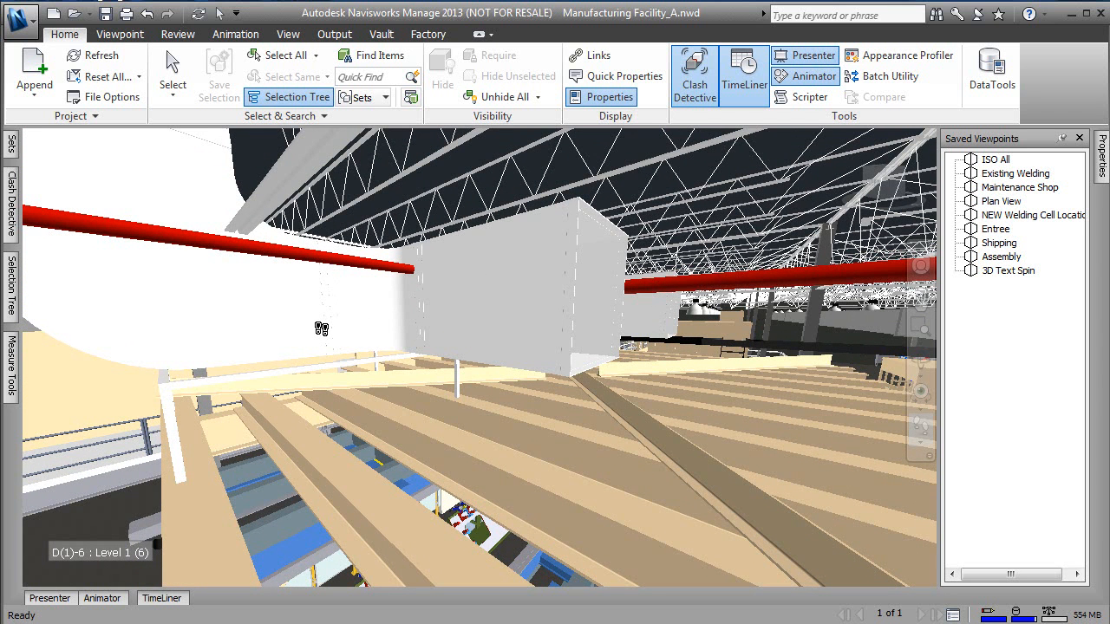
left_click_drag(274, 342, 165, 341)
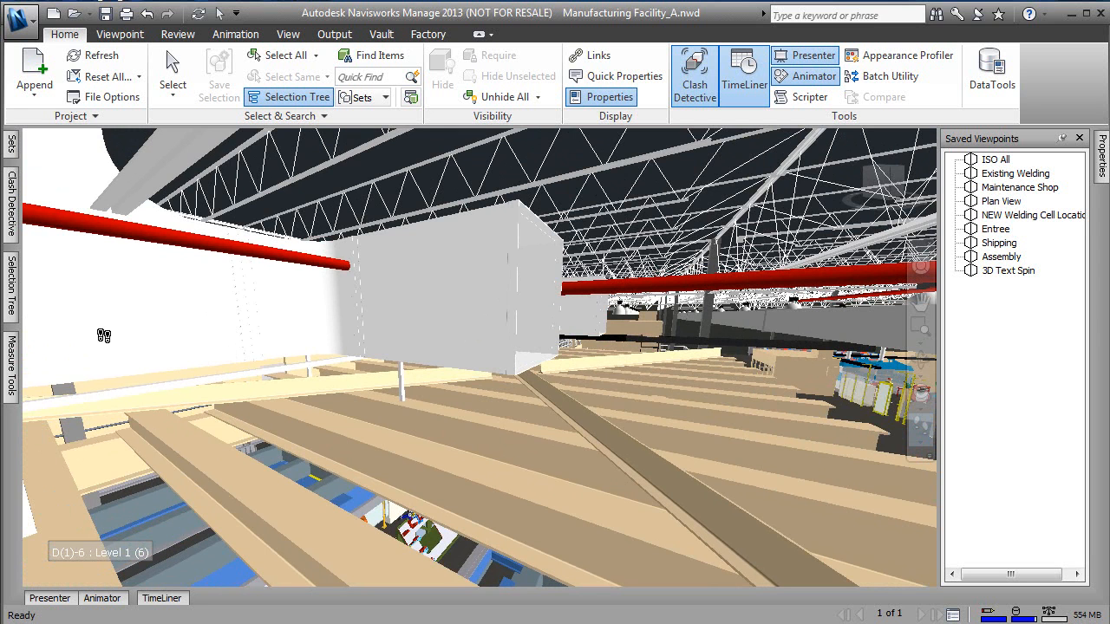
Step: Review the Test 1 clash results and compared selections in Clash Detective, looking at the duct and sprinkler pipe, and close it
left_click(14, 215)
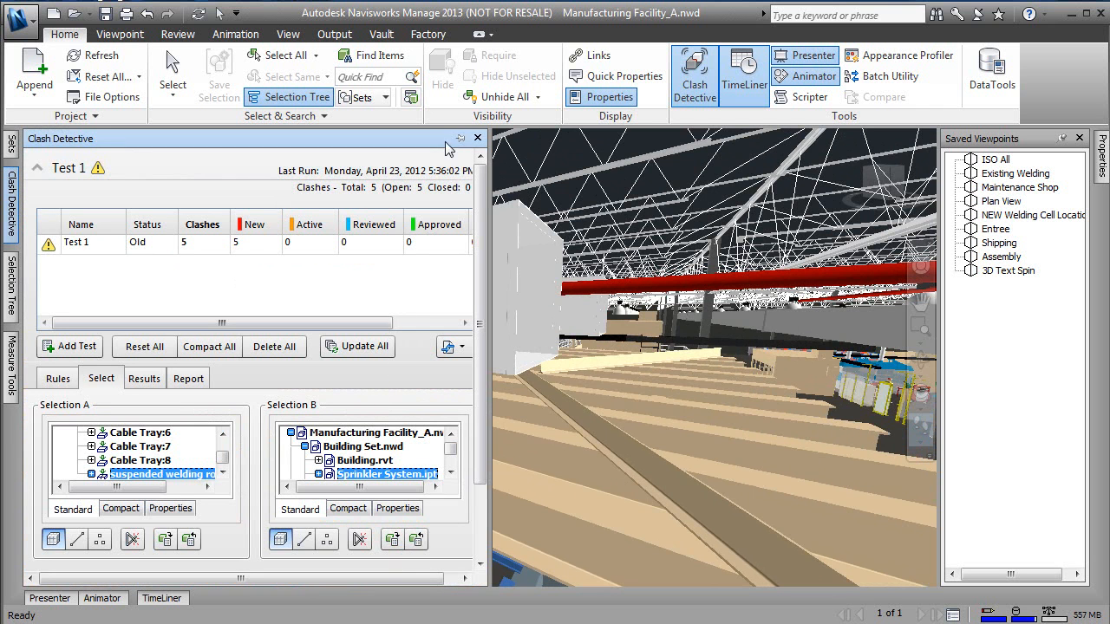
left_click(459, 138)
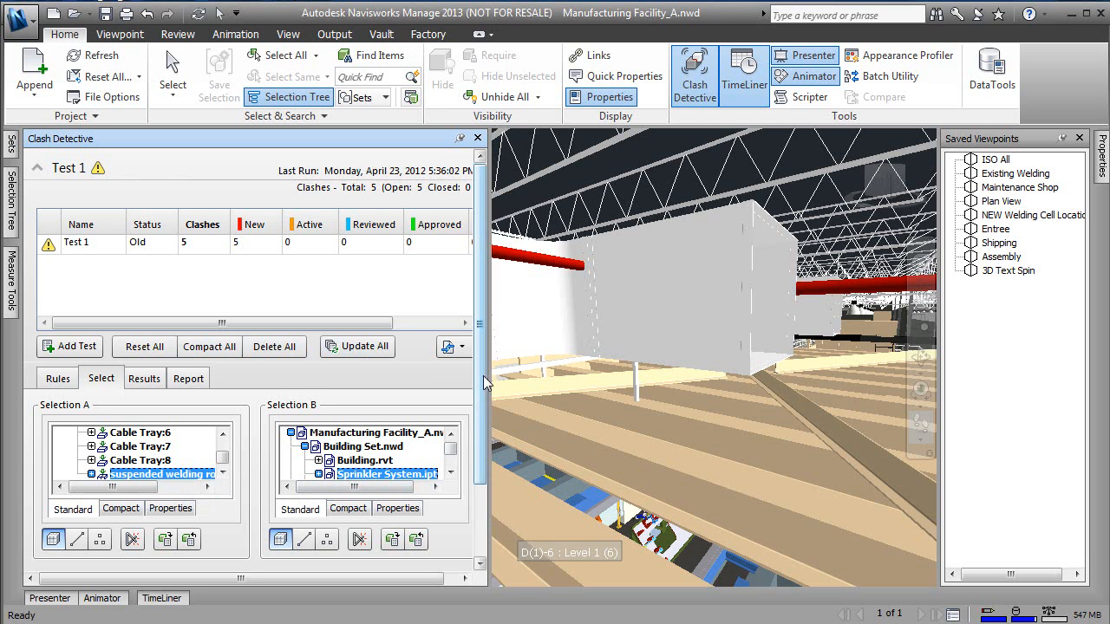
left_click(144, 381)
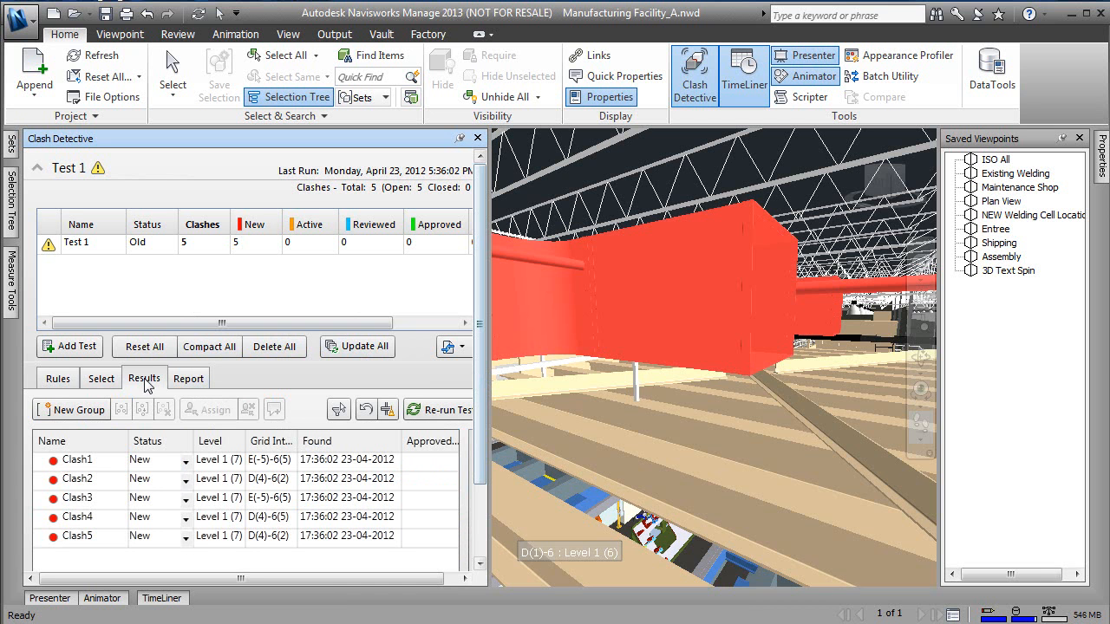
left_click_drag(629, 339, 593, 305)
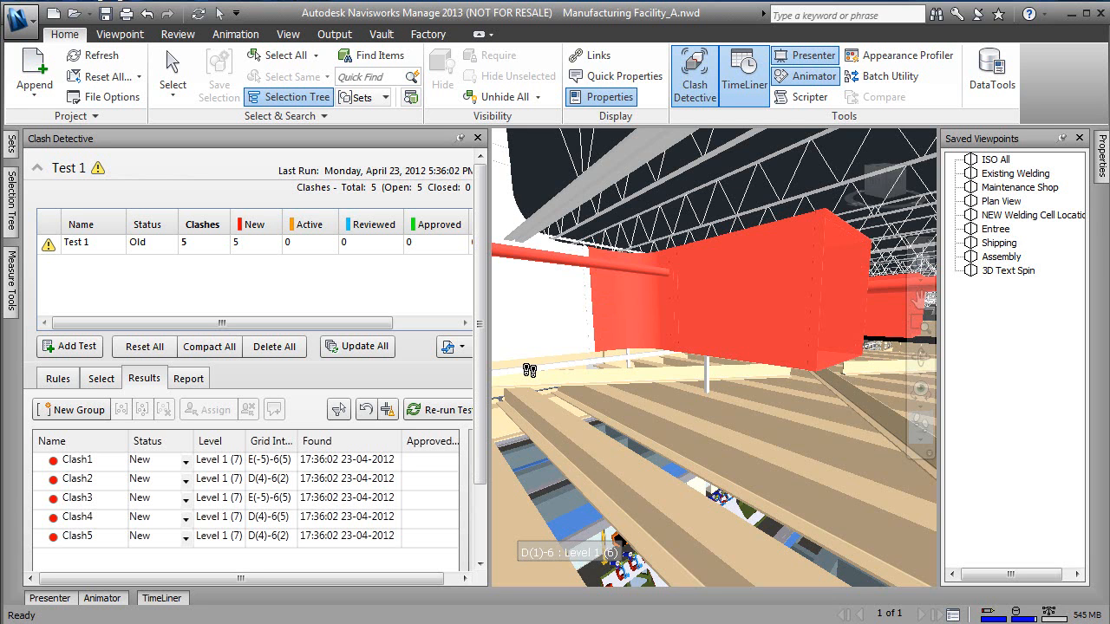
left_click(102, 385)
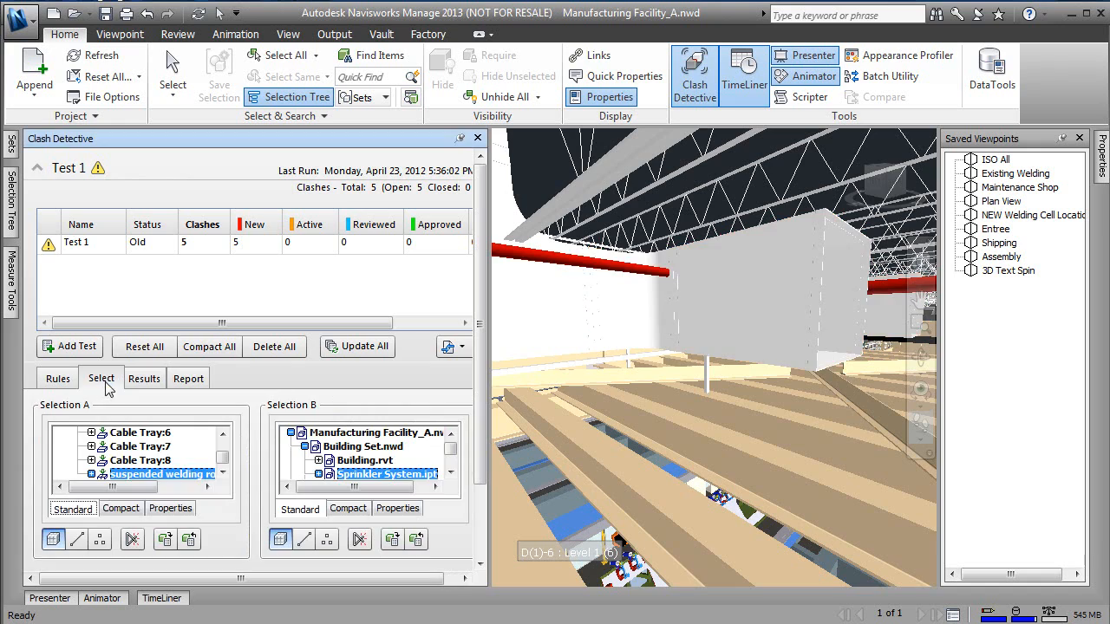
left_click(477, 138)
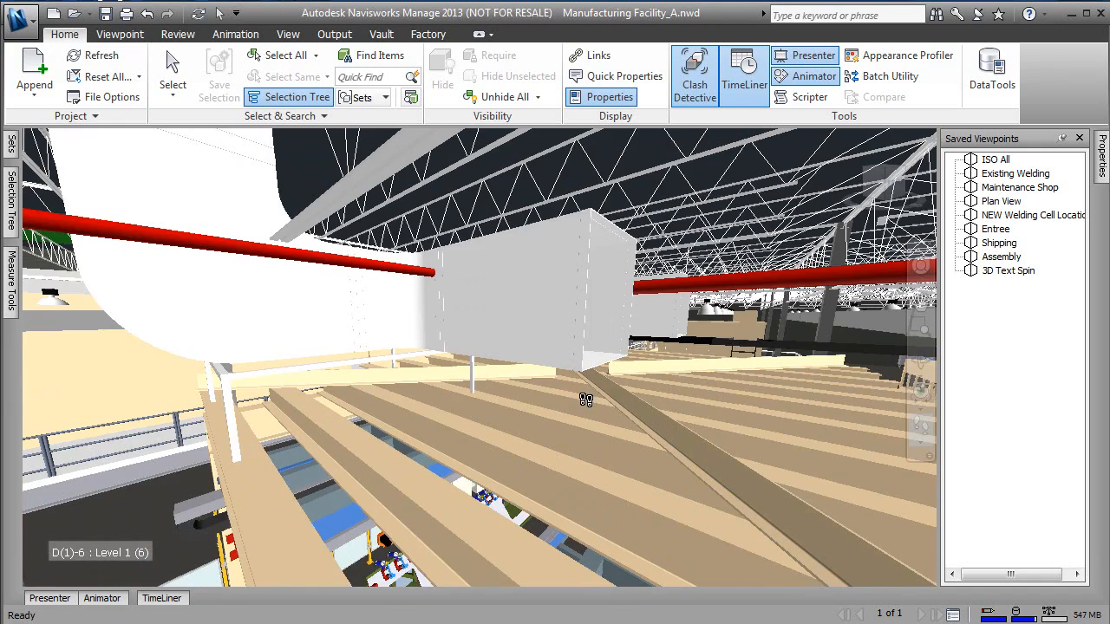
Step: Expand Manufacturing Facility_A in the selection tree to see which source files make up the model
left_click_drag(491, 367, 488, 338)
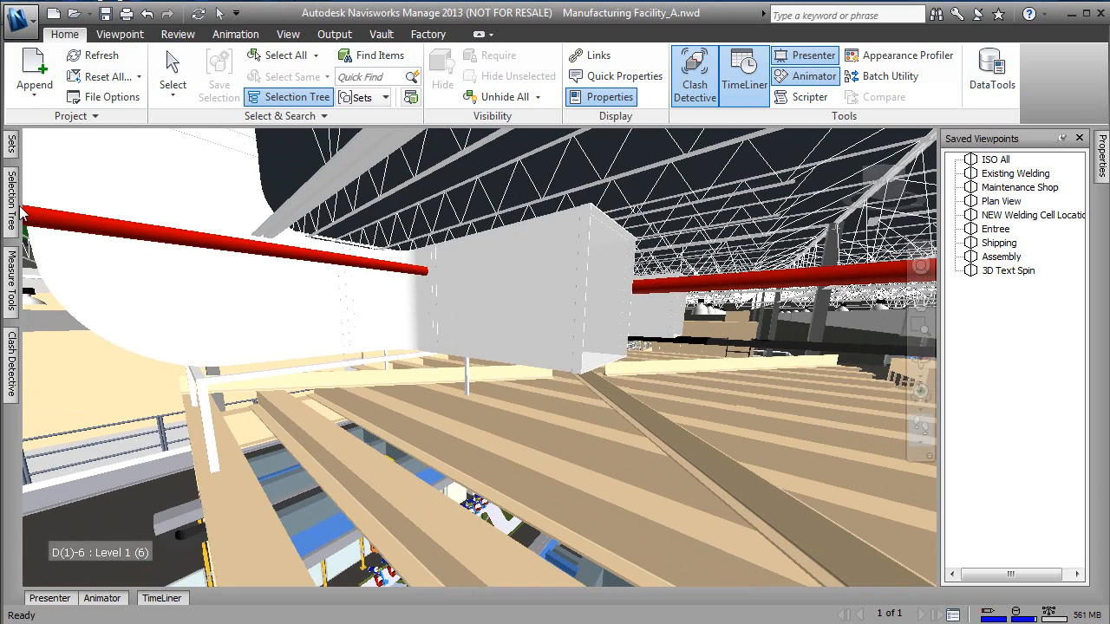
mouse_move(19, 212)
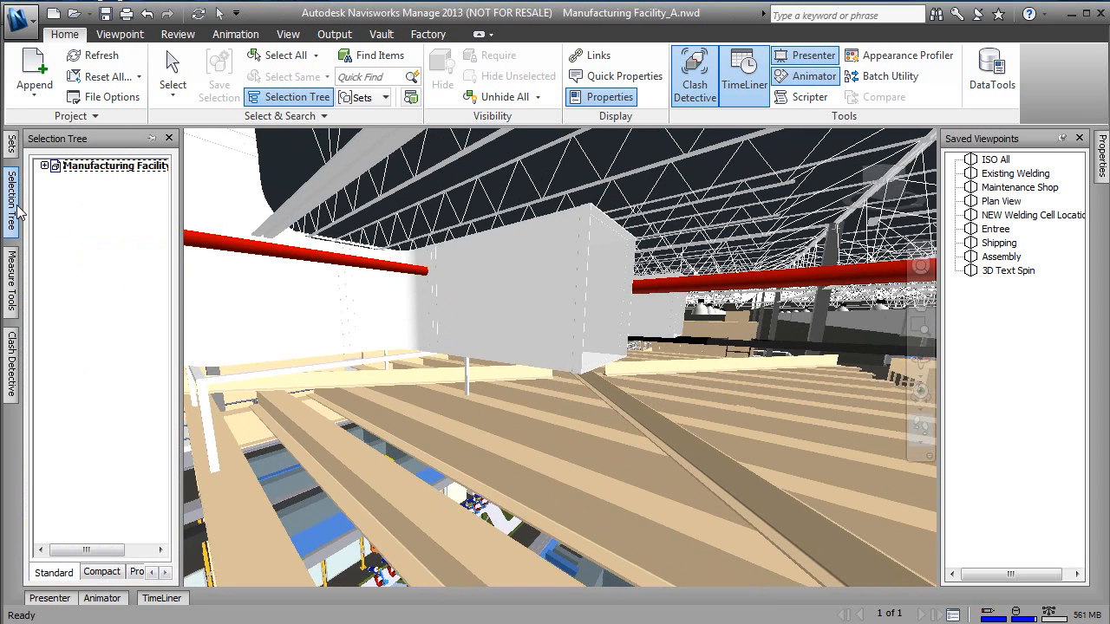
left_click(44, 165)
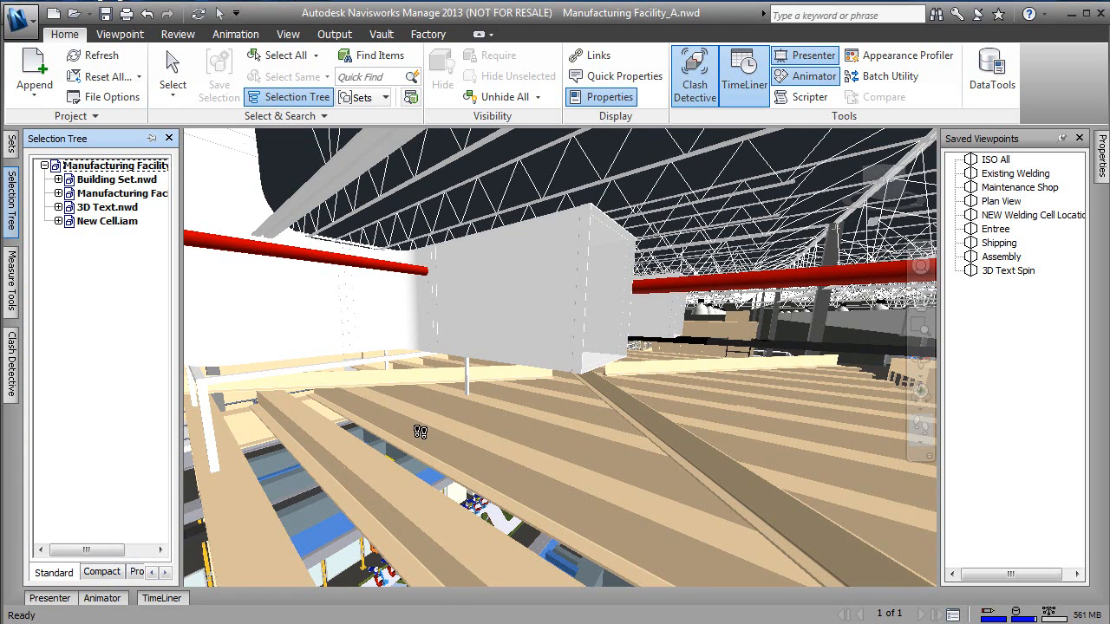
Step: Switch to the New Cell assembly in Inventor and set the selection filter to part priority
left_click(1072, 13)
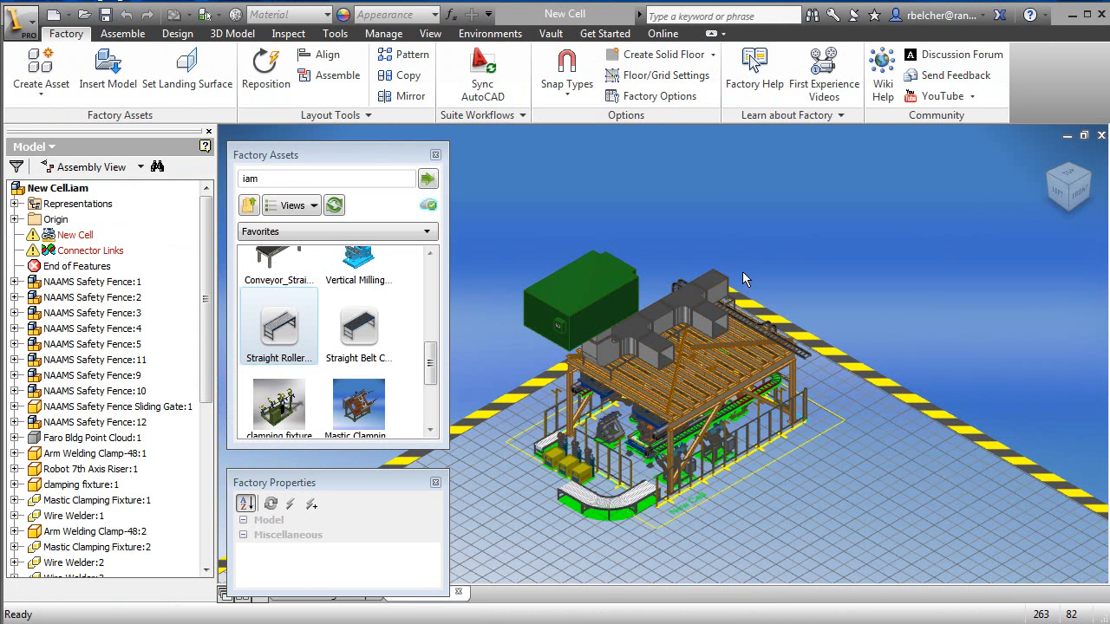
left_click(220, 16)
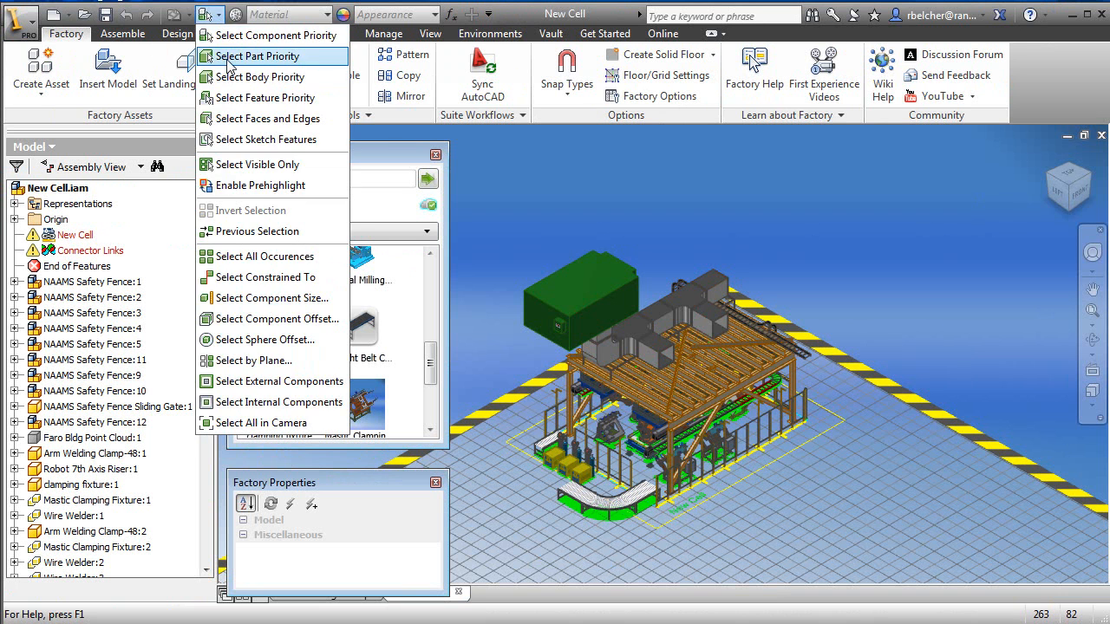
left_click(226, 56)
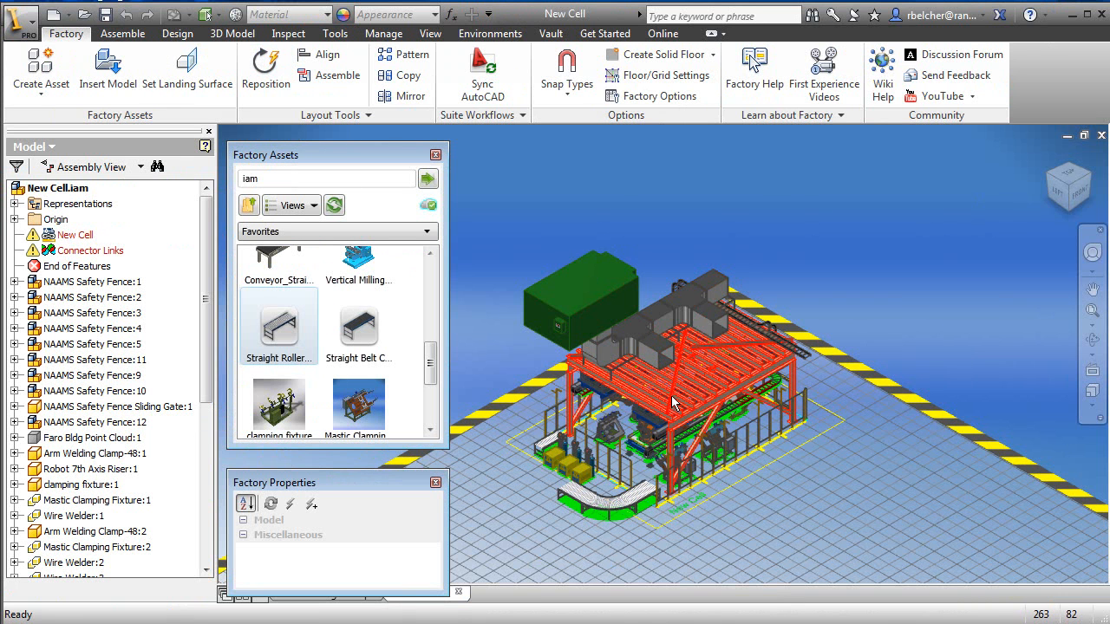
Step: Set the height of the straight duct section above the New Cell mezzanine to 30 in and clear the selection
scroll(651, 349, "up", 3)
left_click(644, 318)
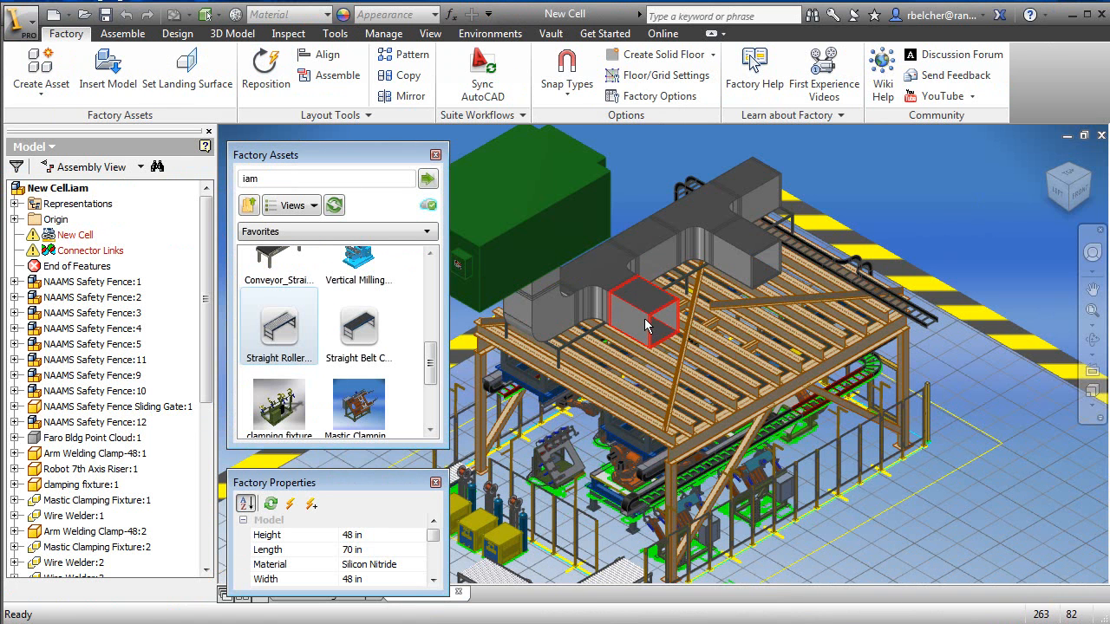
mouse_move(644, 323)
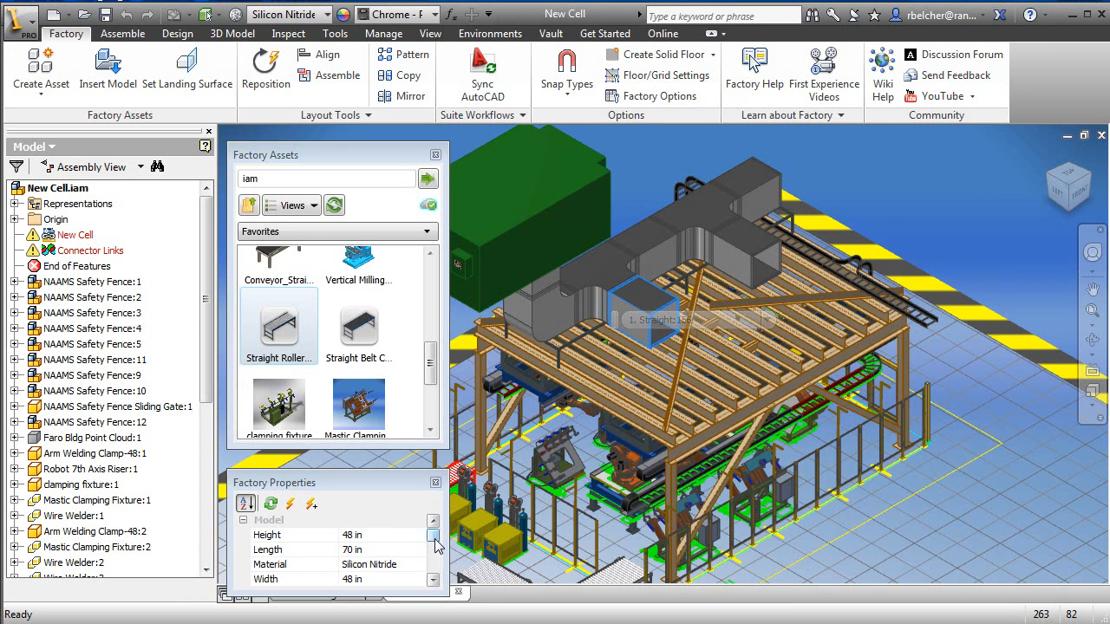
scroll(434, 551, "down", 1)
scroll(434, 551, "up", 3)
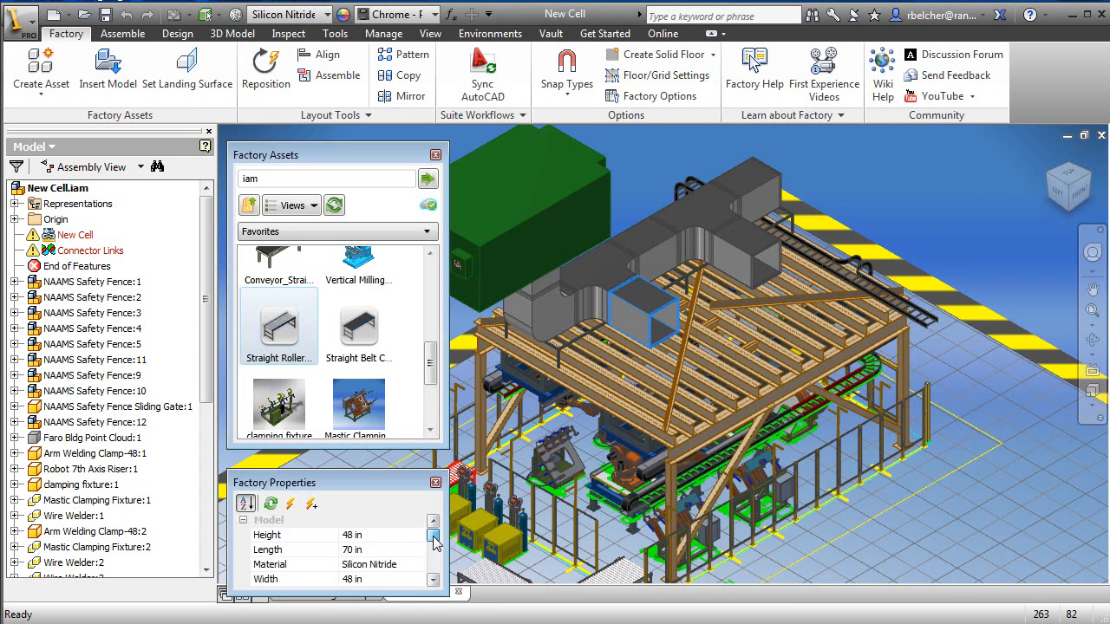
left_click(371, 539)
type("30")
key("Return")
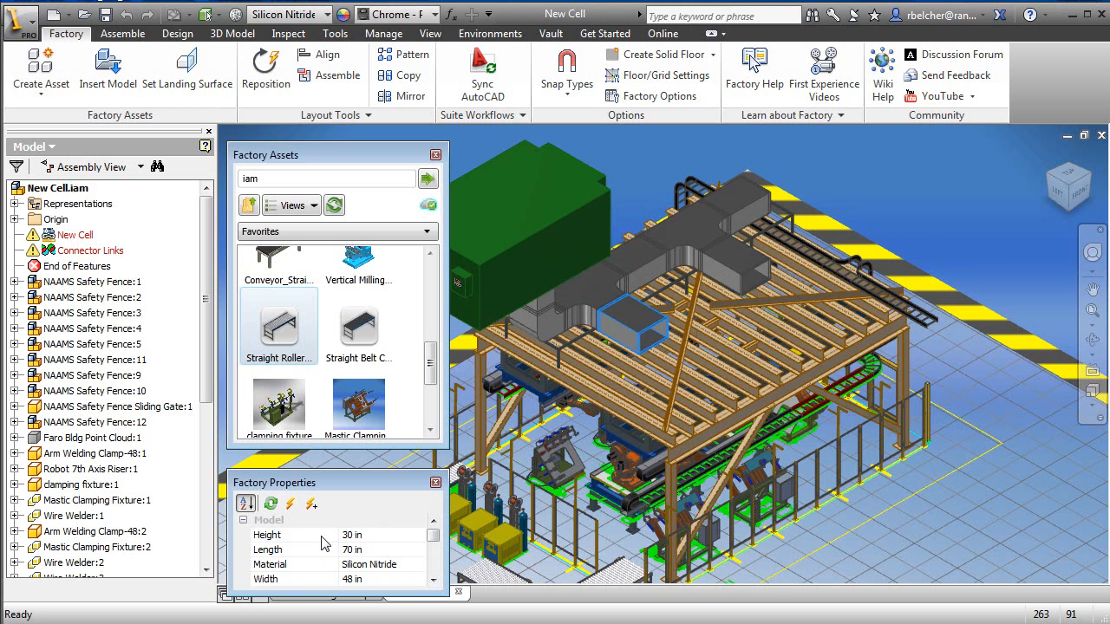
left_click(866, 185)
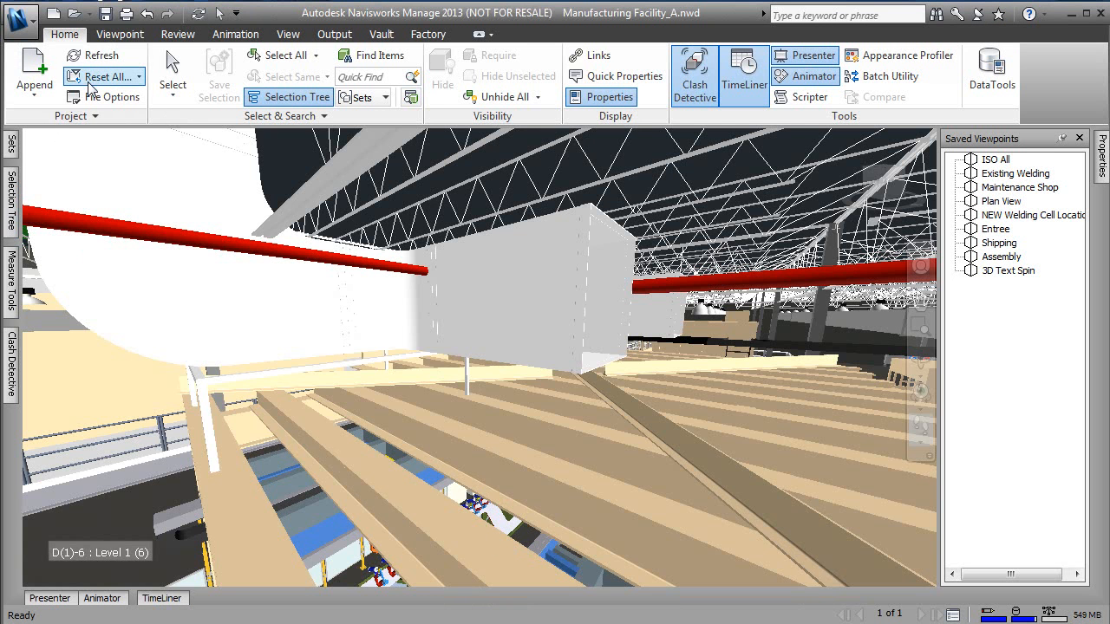
Step: Switch to Navisworks, close the current model by starting a new file, and open Manufacturing Facility_B from the Segment Drawings folder
left_click(53, 13)
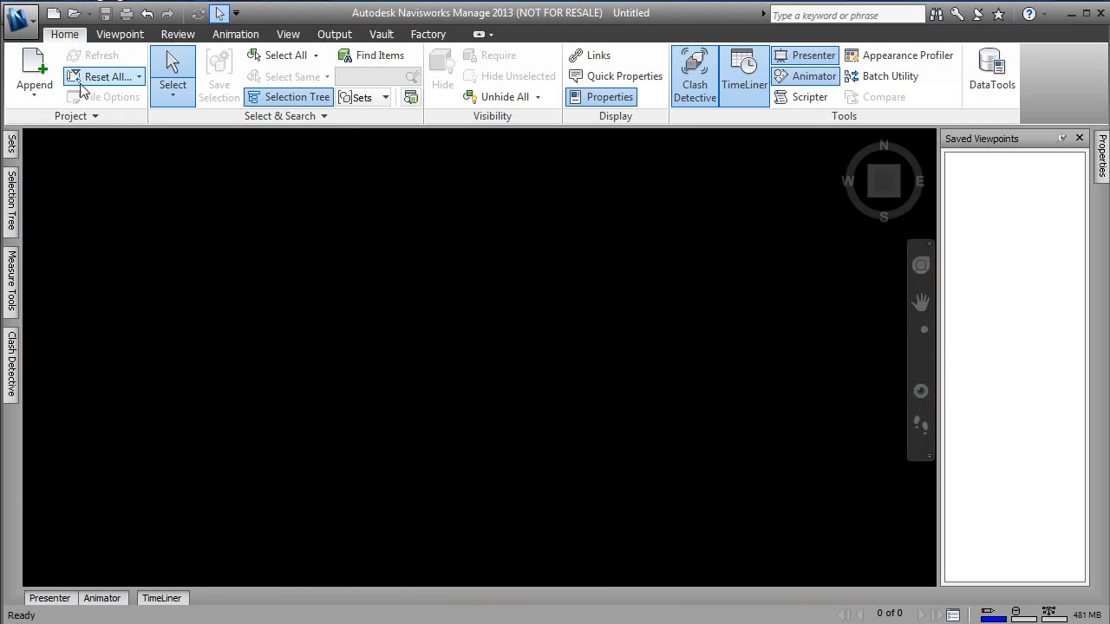
left_click(74, 13)
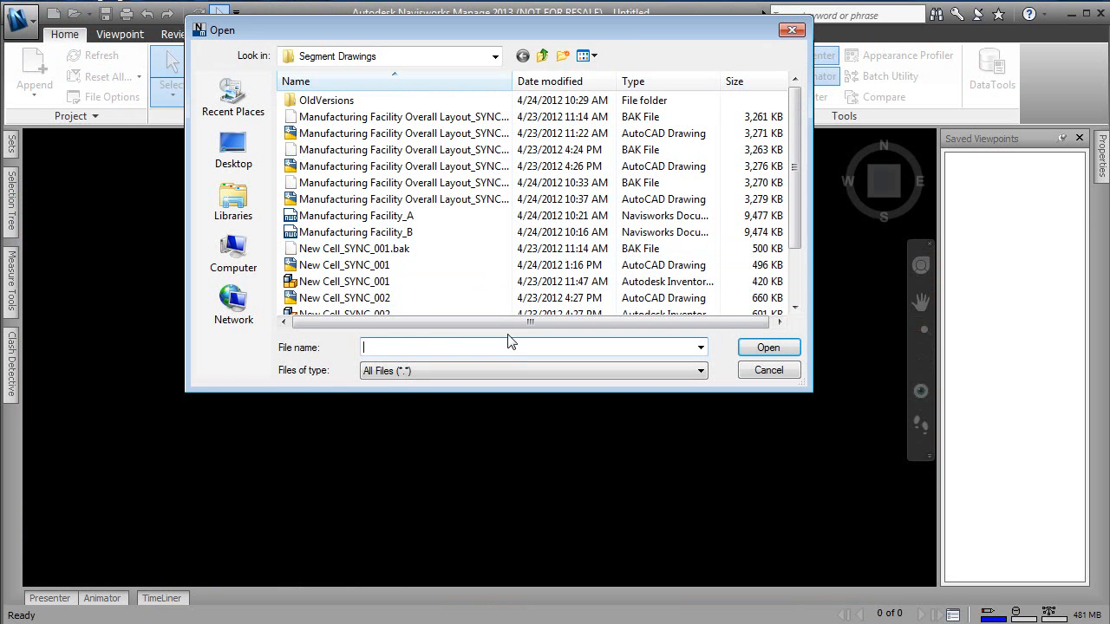
double_click(364, 231)
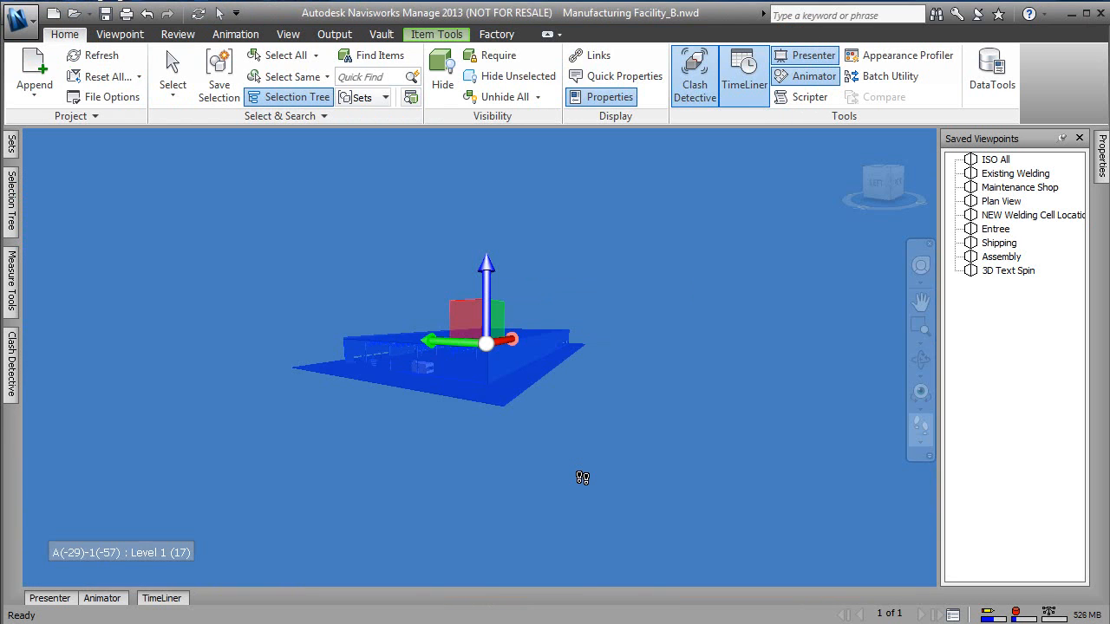
Step: Clear the selection, show the NEW Welding Cell Location viewpoint and examine the lowered ductwork beneath the sprinkler pipe
left_click(624, 449)
left_click(1023, 215)
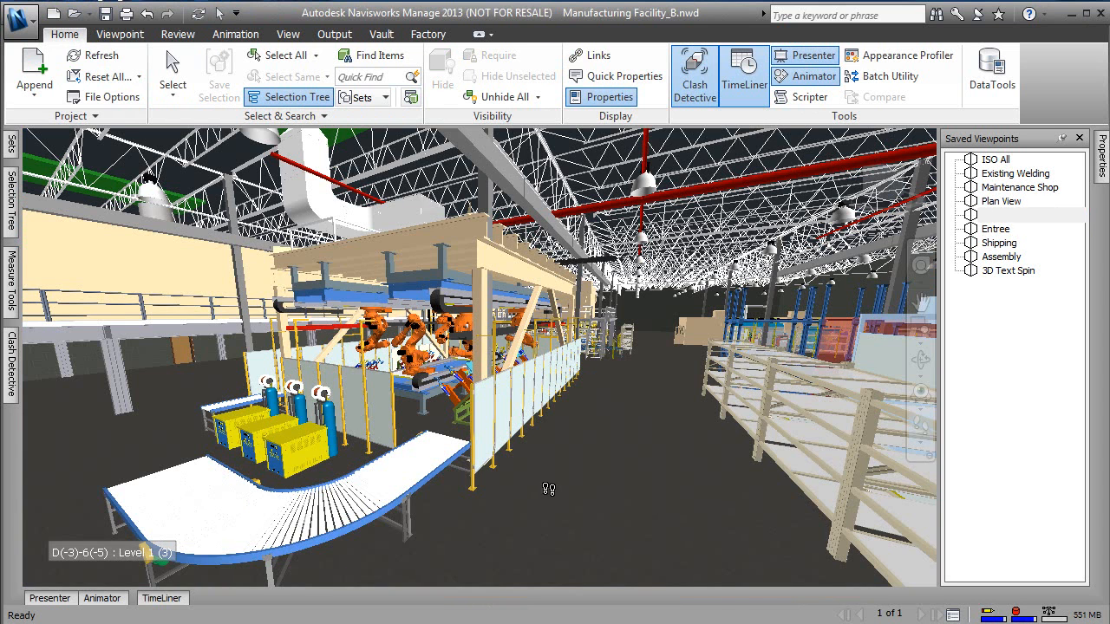
left_click_drag(462, 434, 491, 362)
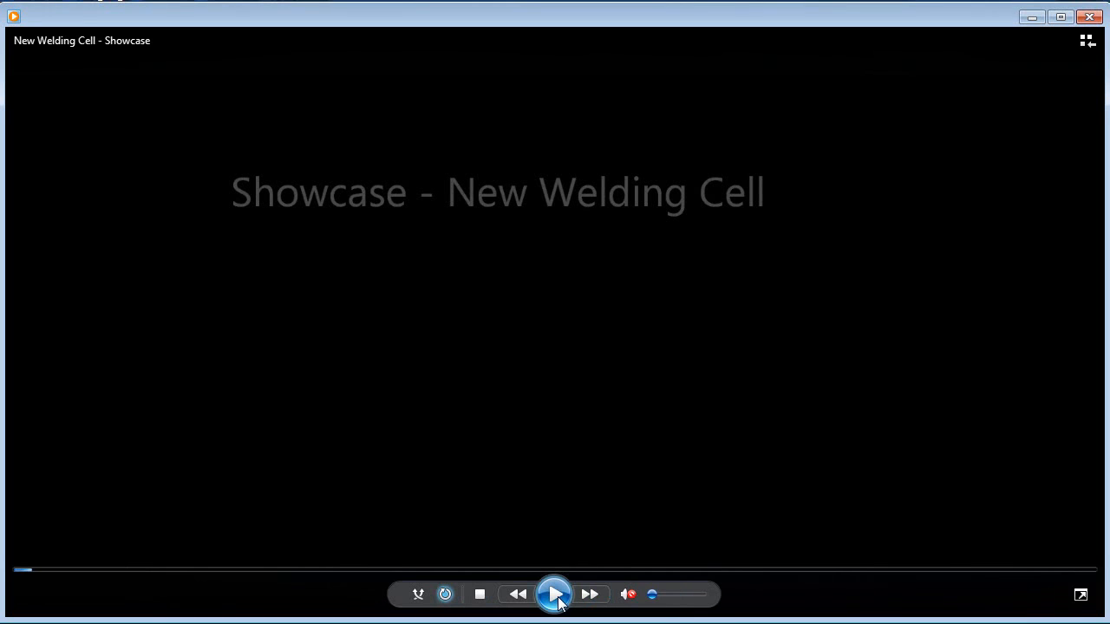
Step: Play the New Welding Cell - Showcase video in the media player and pause it
left_click(554, 595)
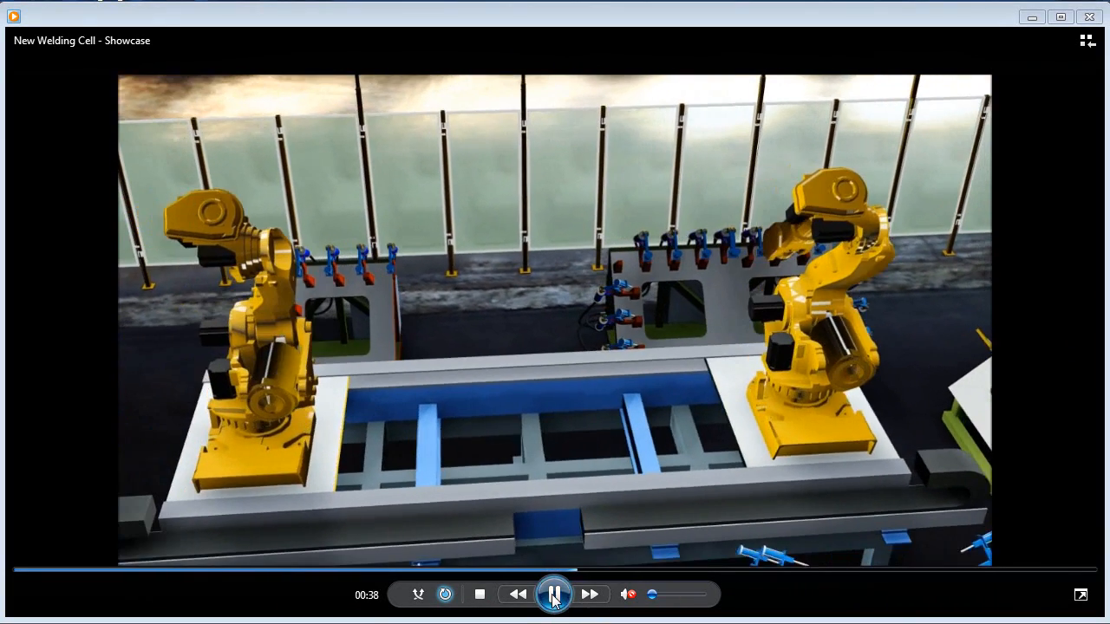
left_click(554, 595)
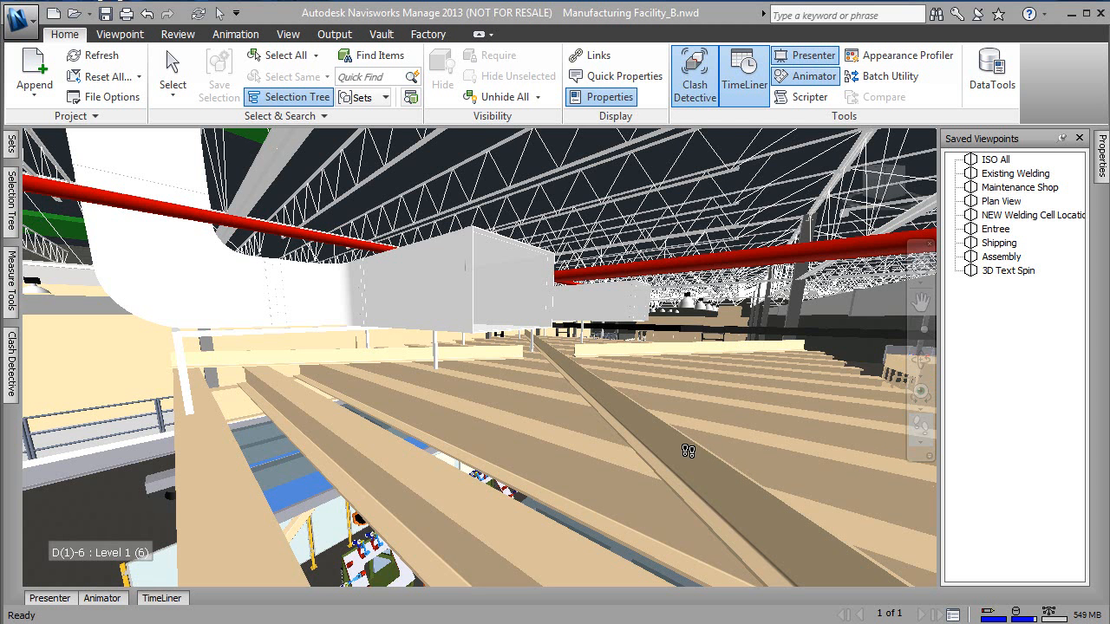
Step: Close the current model by starting a new file and open New Cell - Timeline from the Demo folder
left_click(53, 13)
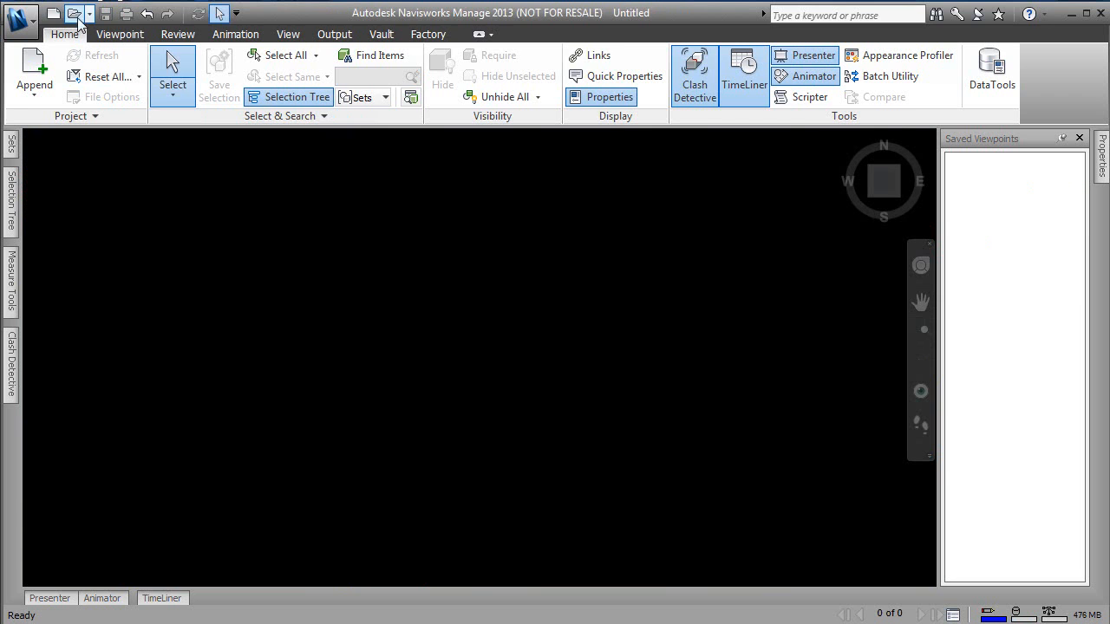
left_click(74, 14)
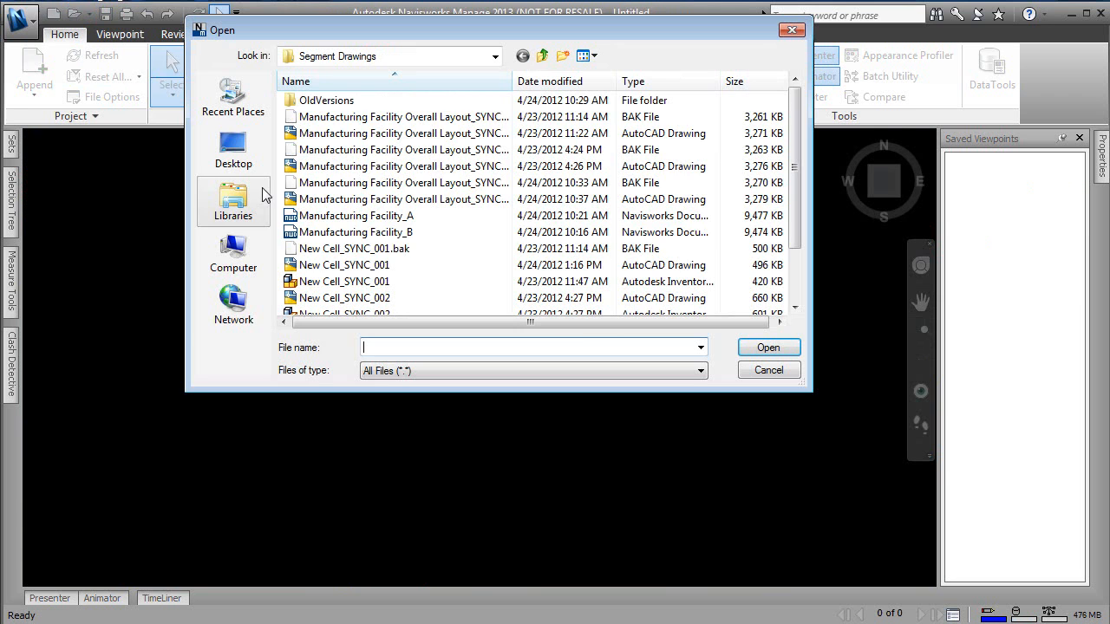
left_click(543, 57)
left_click(543, 56)
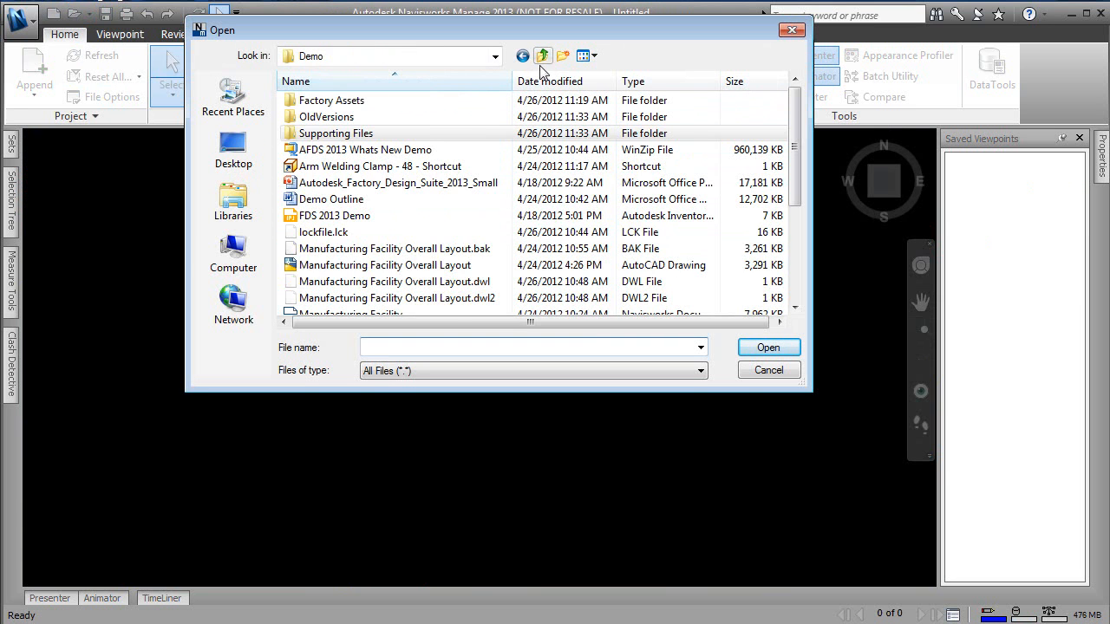
scroll(364, 269, "down", 2)
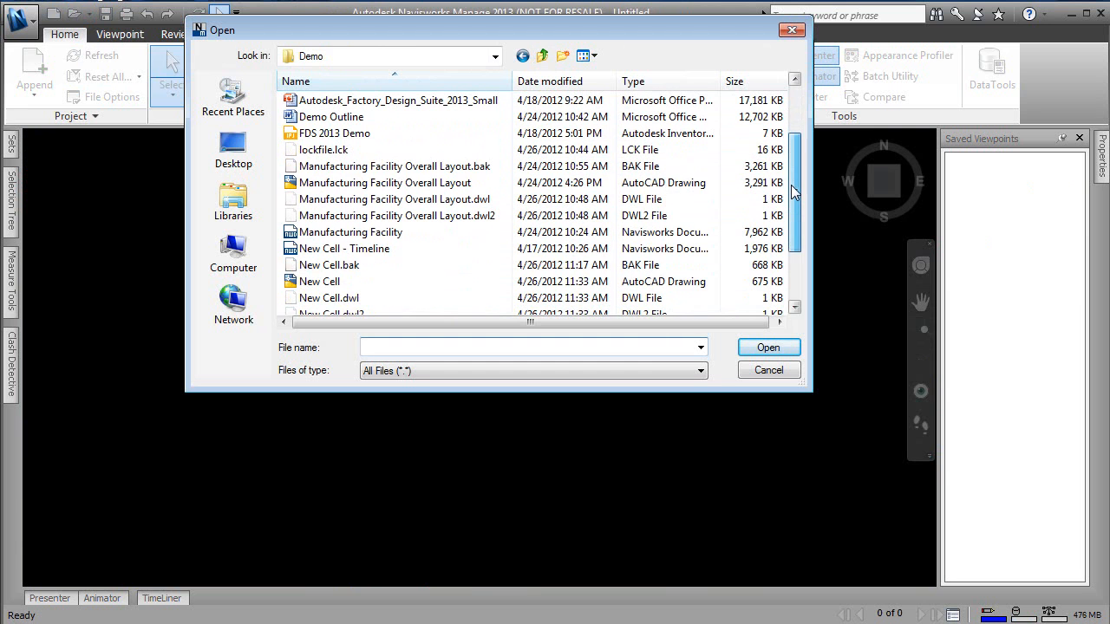
double_click(334, 249)
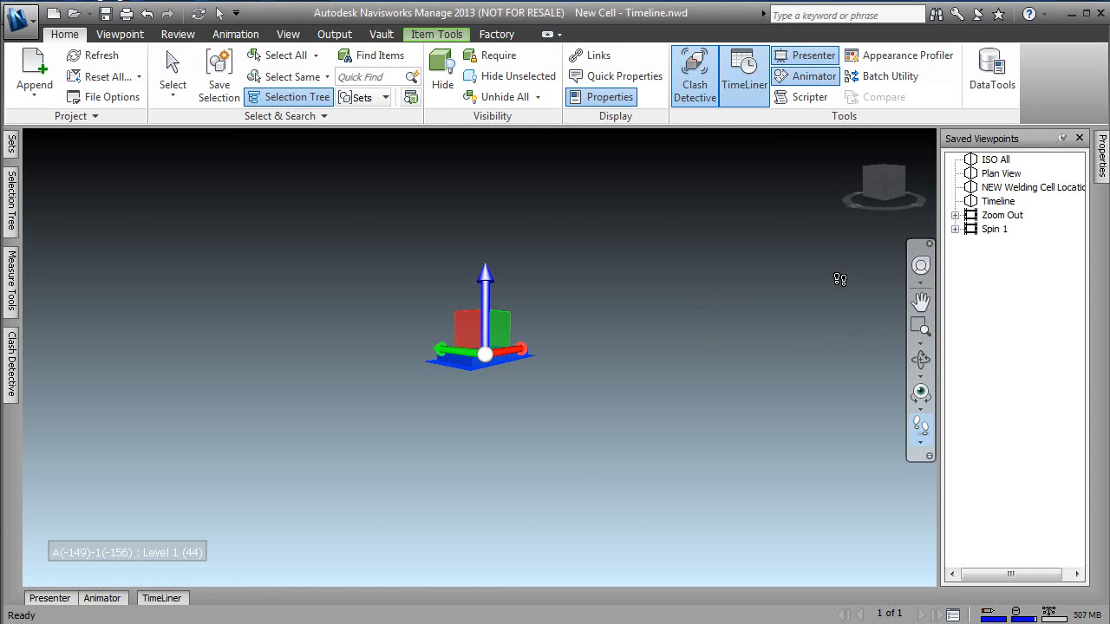
Step: Show the NEW Welding Cell Location viewpoint and keep an enlarged TimeLiner open beneath the model
left_click(1015, 188)
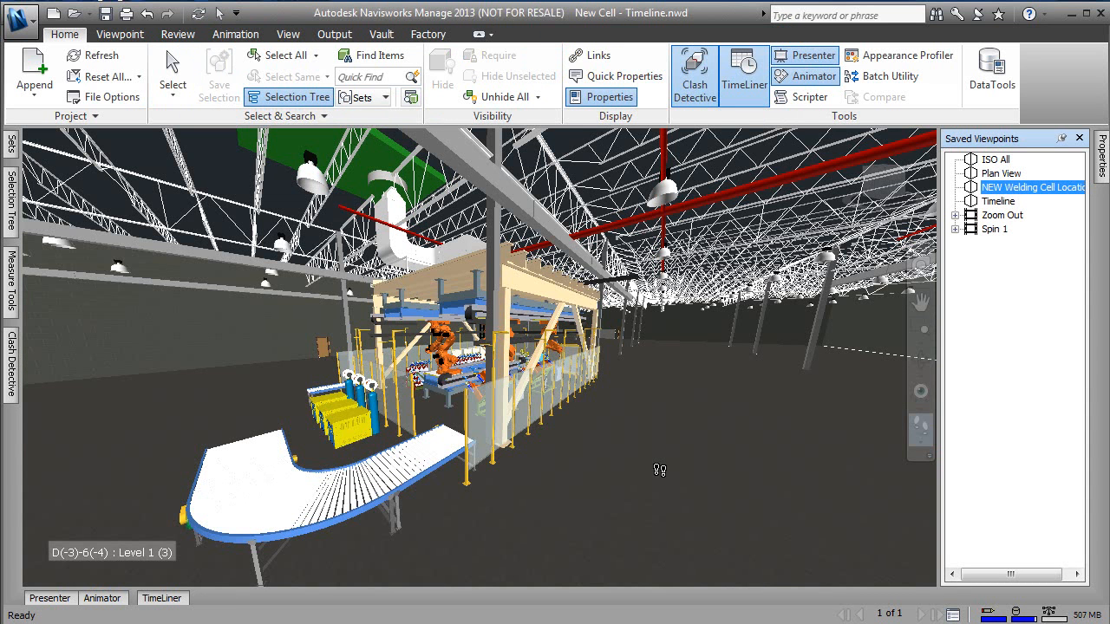
left_click(662, 470)
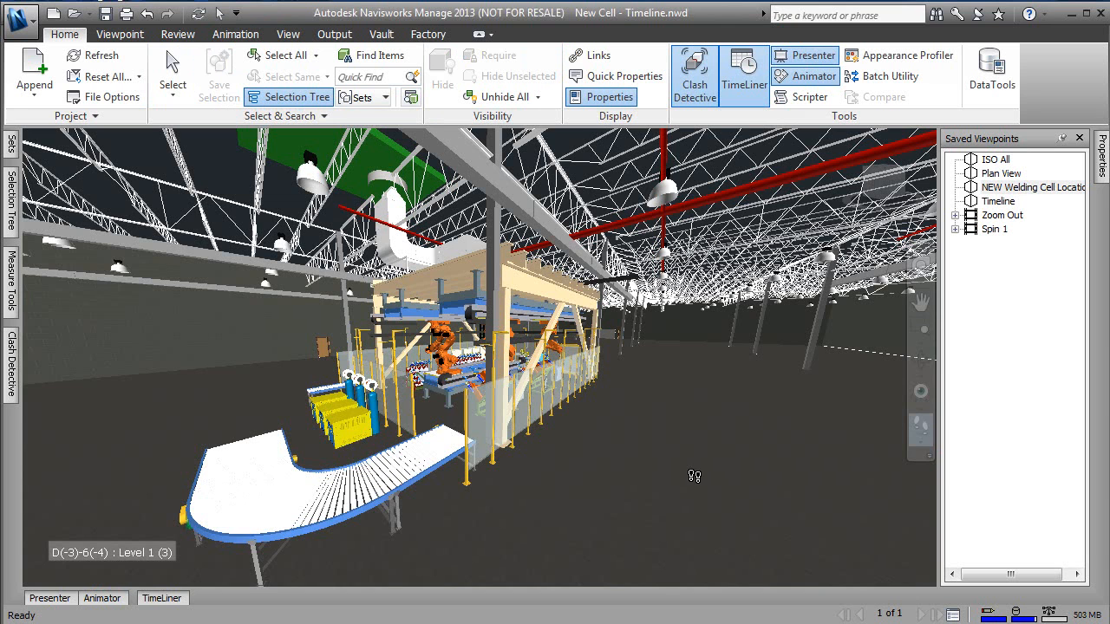
left_click(173, 600)
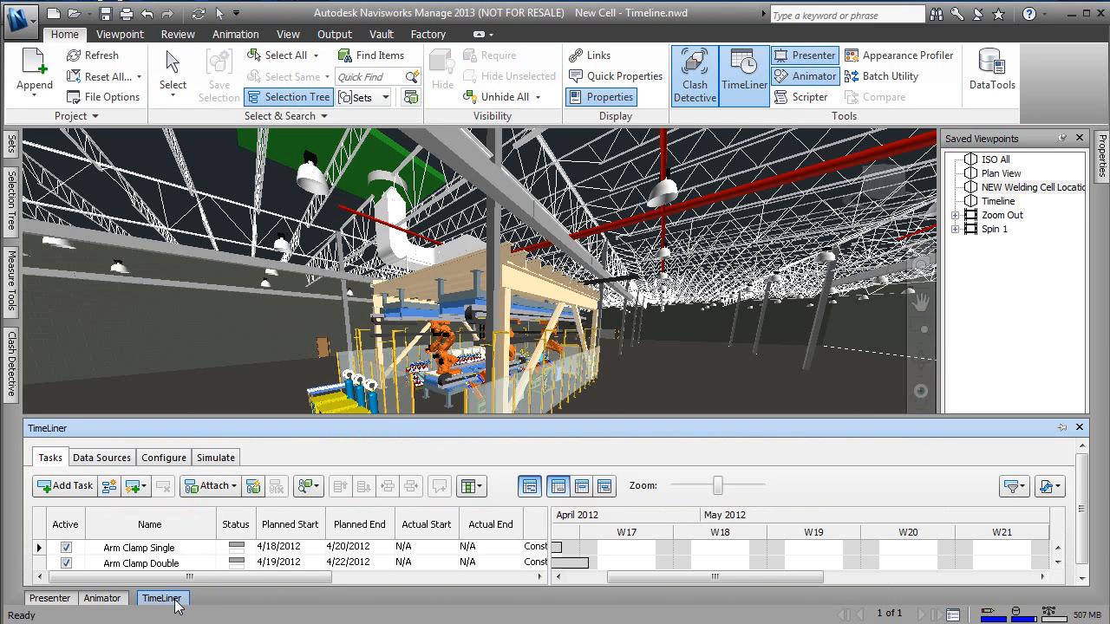
left_click_drag(401, 417, 406, 334)
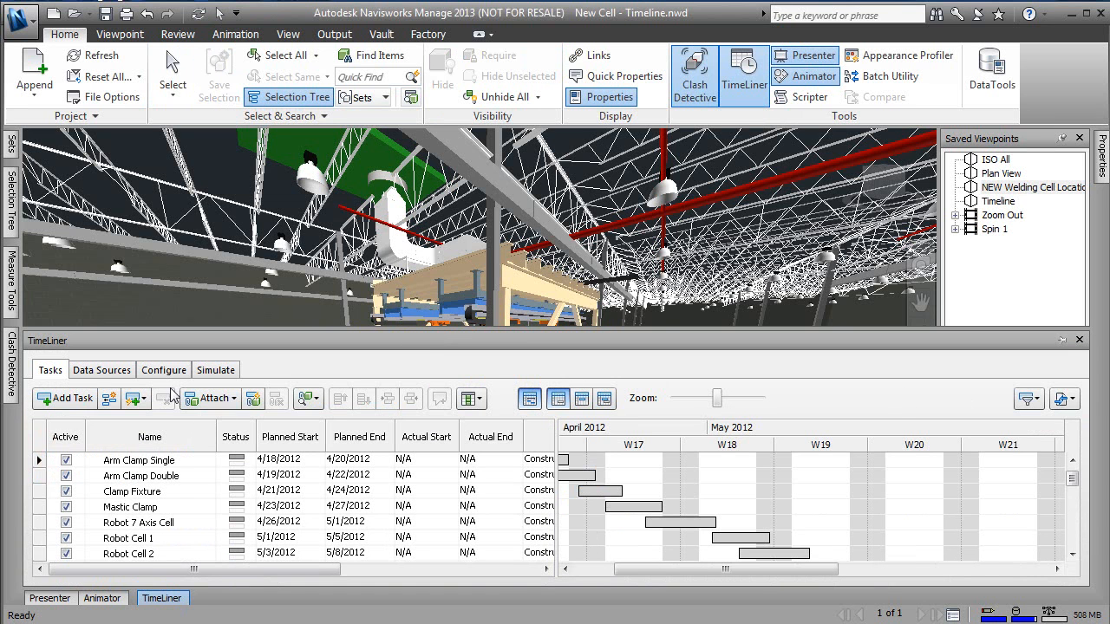
left_click(1062, 340)
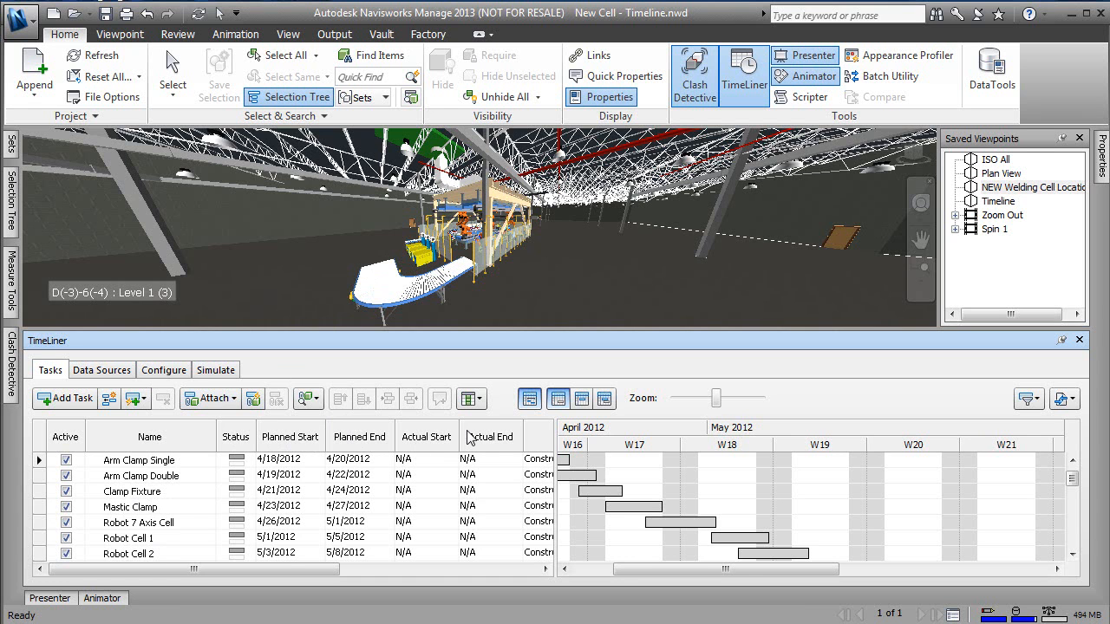
Step: Examine the planned installation tasks and their Gantt bars from April through June 2012
left_click_drag(674, 568, 723, 570)
left_click_drag(1063, 486, 1071, 495)
left_click_drag(797, 578, 912, 575)
left_click_drag(1072, 495, 1074, 516)
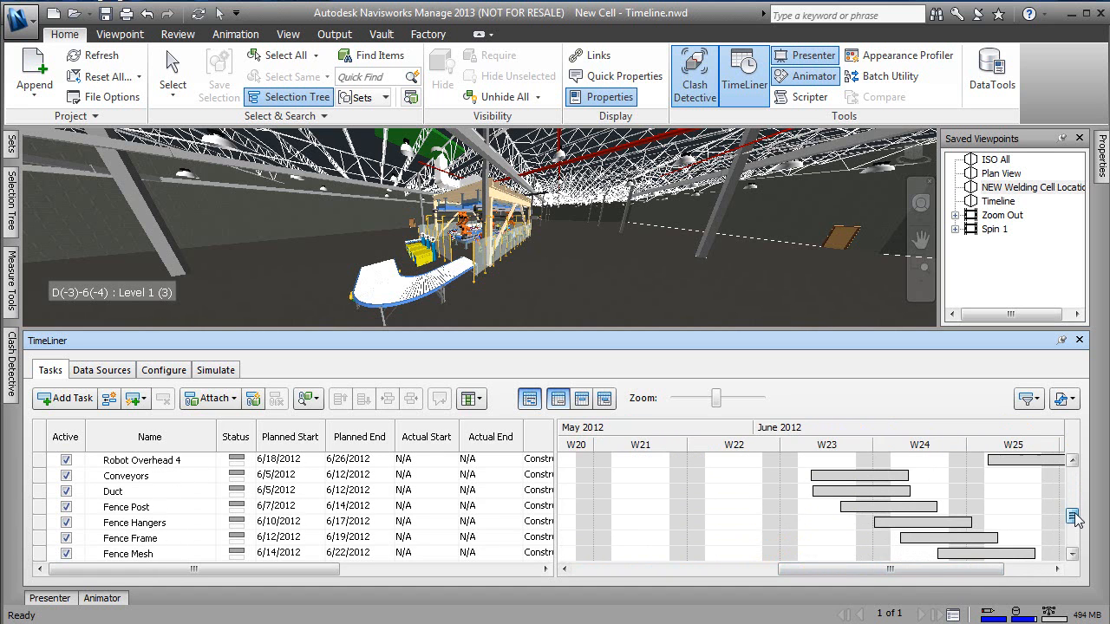
left_click_drag(922, 579, 941, 578)
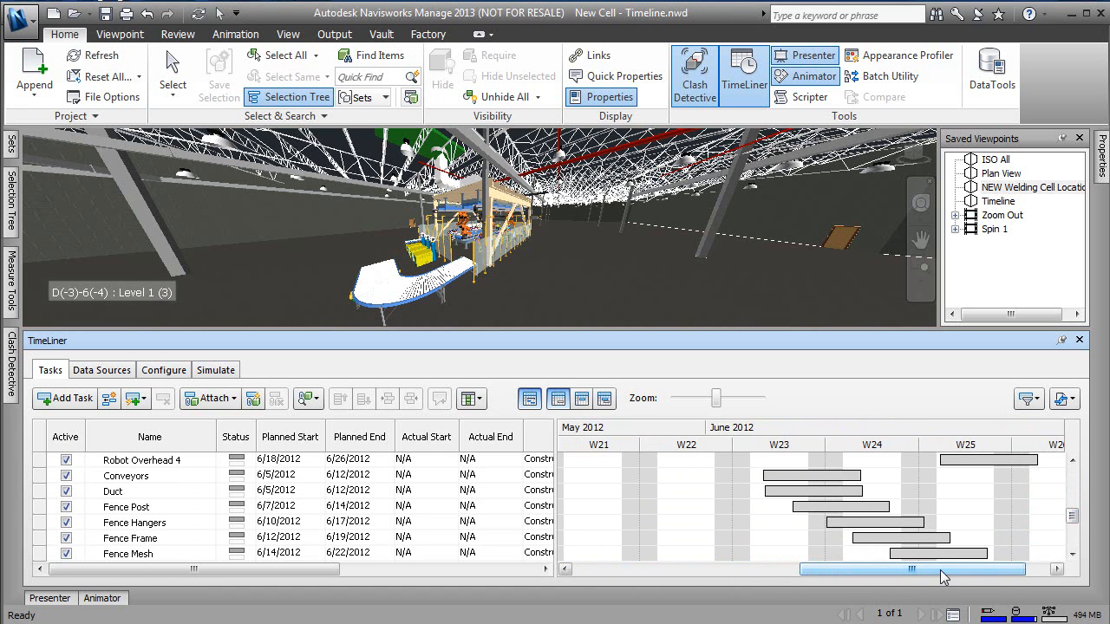
left_click_drag(1071, 516, 1072, 522)
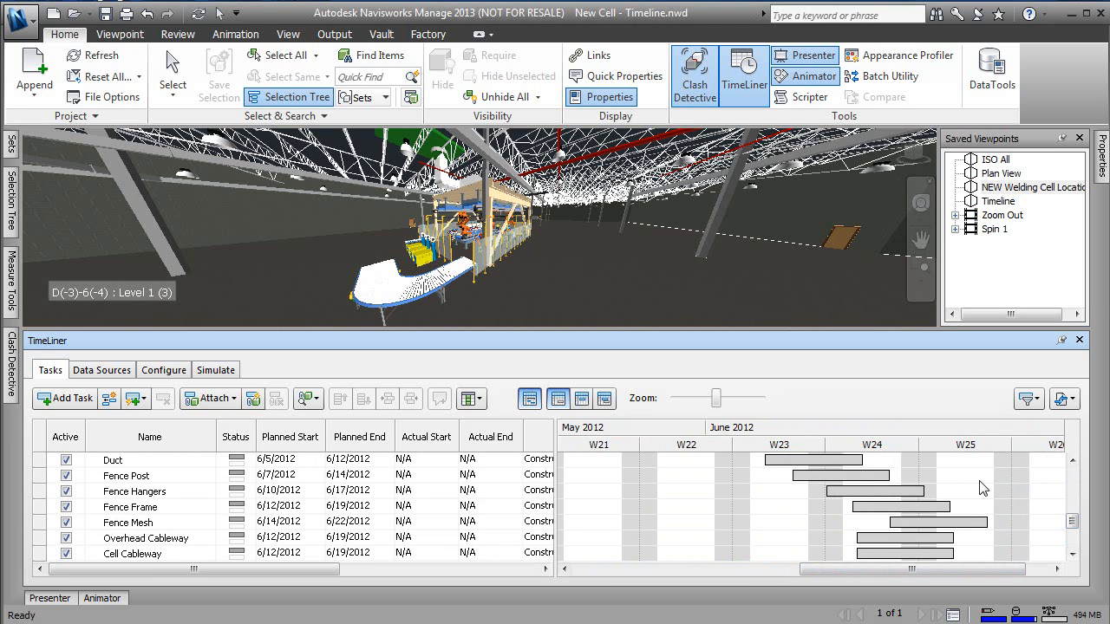
mouse_move(912, 528)
Step: Shrink the TimeLiner area, play the construction simulation from its start and pause it at 6/13/2012
left_click_drag(546, 330, 546, 465)
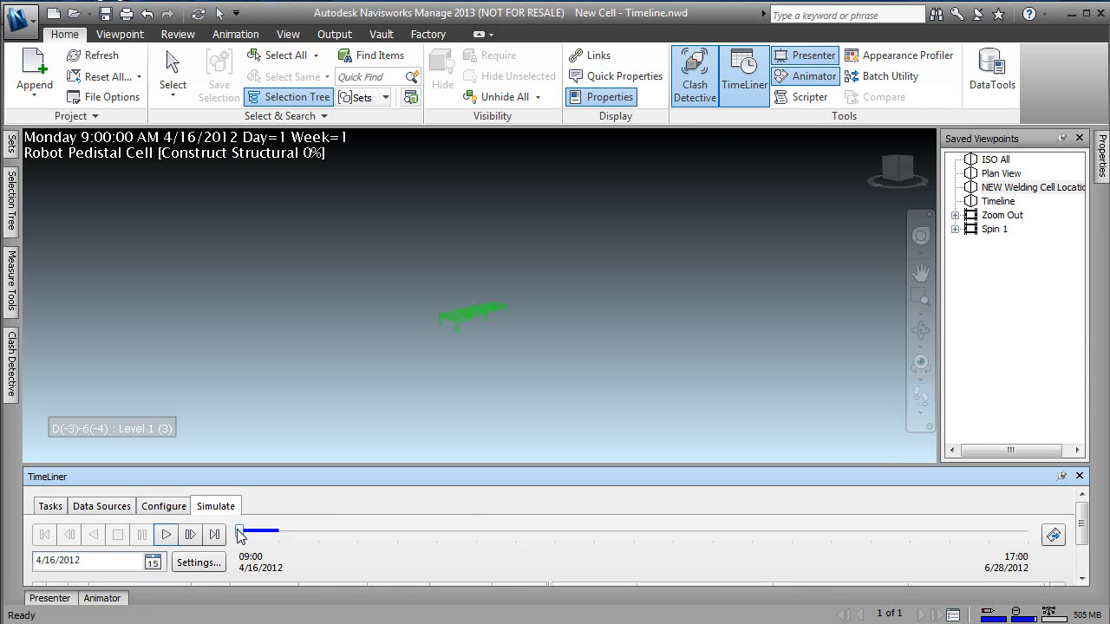
mouse_move(240, 530)
left_mouse_down()
mouse_move(498, 534)
mouse_move(243, 535)
left_mouse_up()
left_click(166, 534)
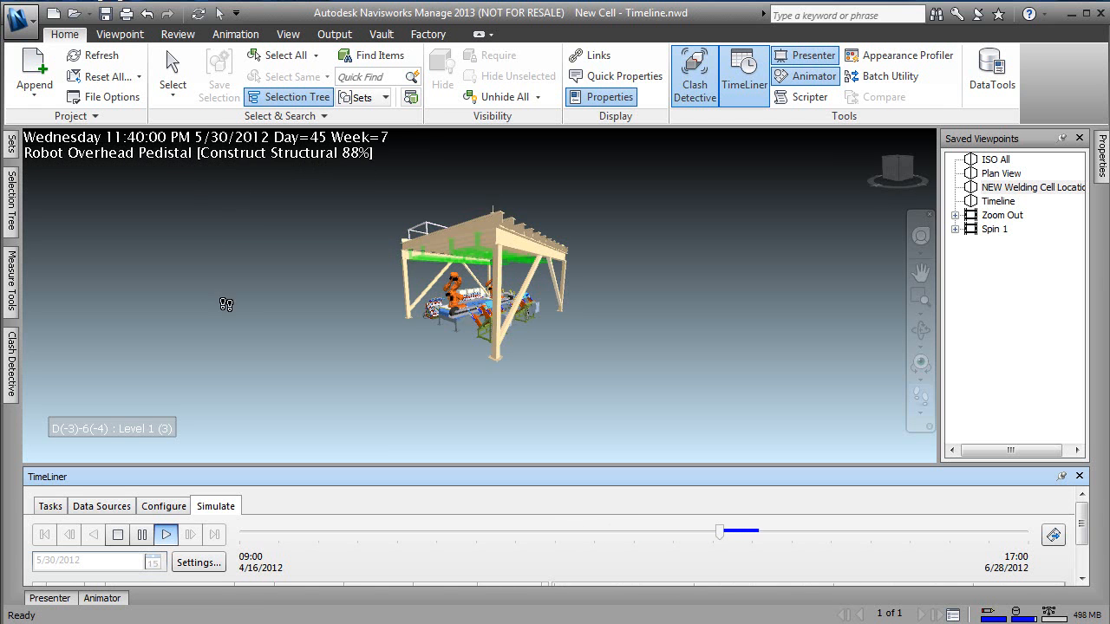
left_click(144, 535)
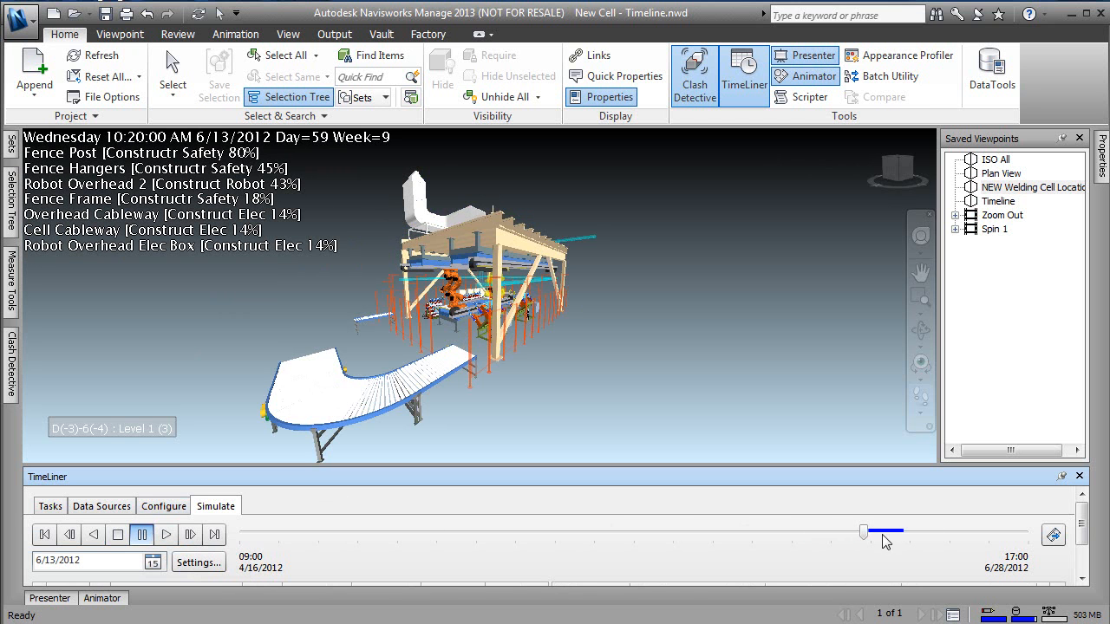
Step: Move the simulation back to 6/12/2012 and inspect the partly built cell and its ductwork up close
left_click_drag(869, 541, 853, 535)
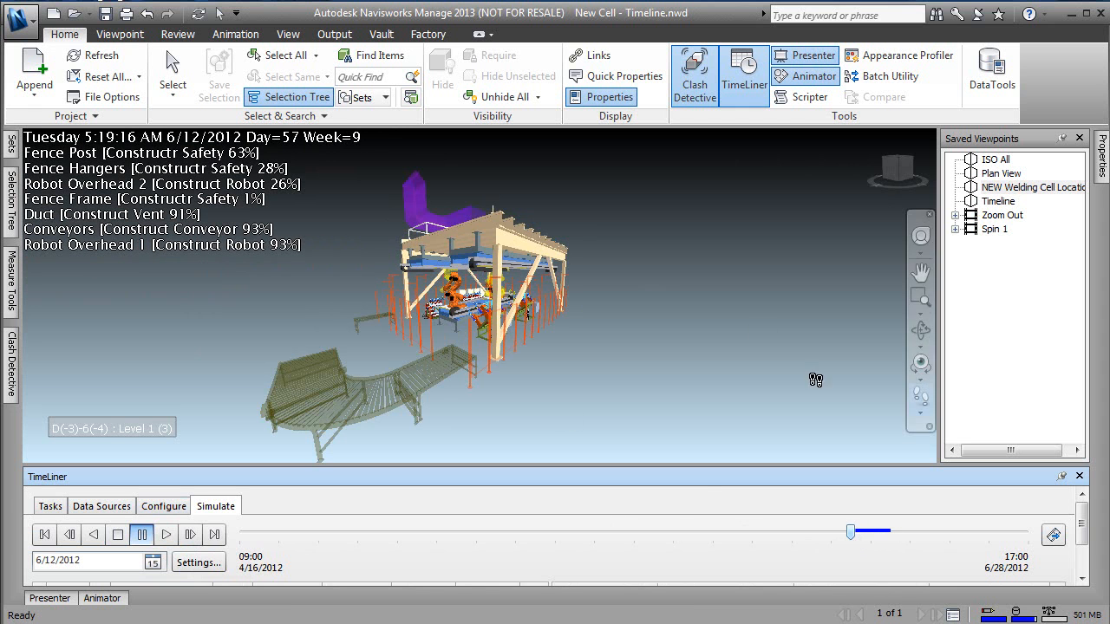
left_click_drag(464, 376, 260, 137)
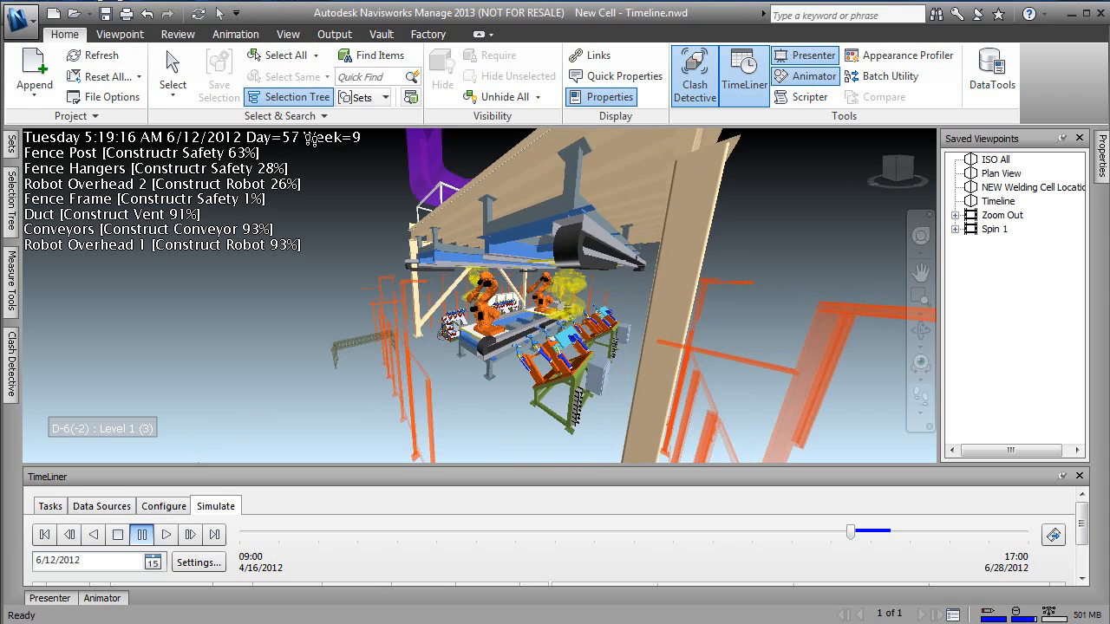
left_click_drag(375, 318, 365, 277)
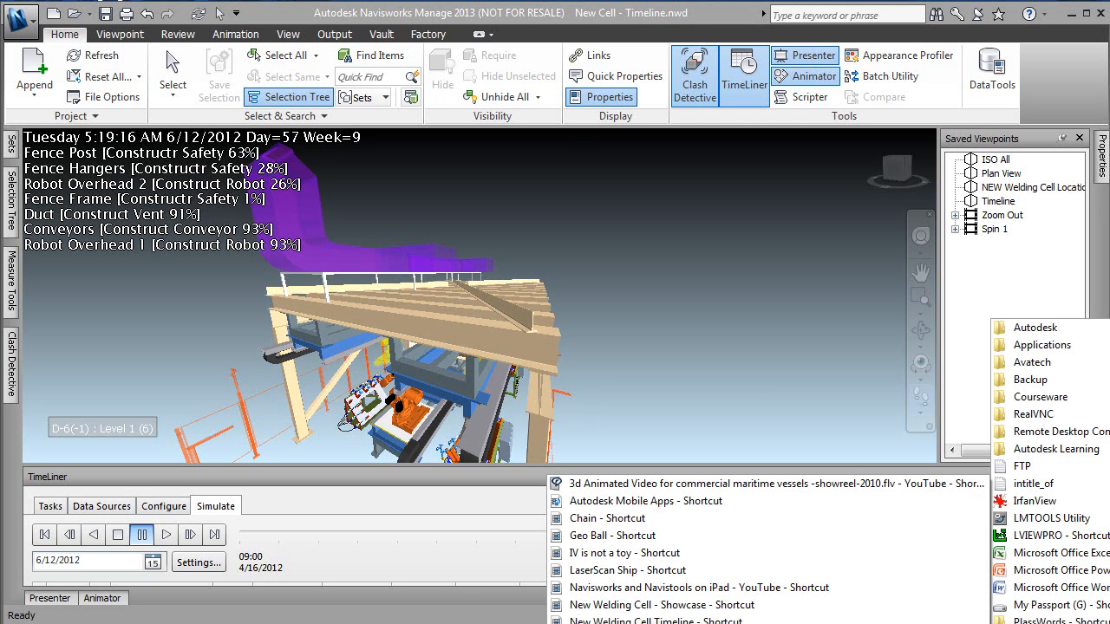
Step: Play the New Welding Cell Timeline video in the media player, pause it and minimize the player
left_click(698, 620)
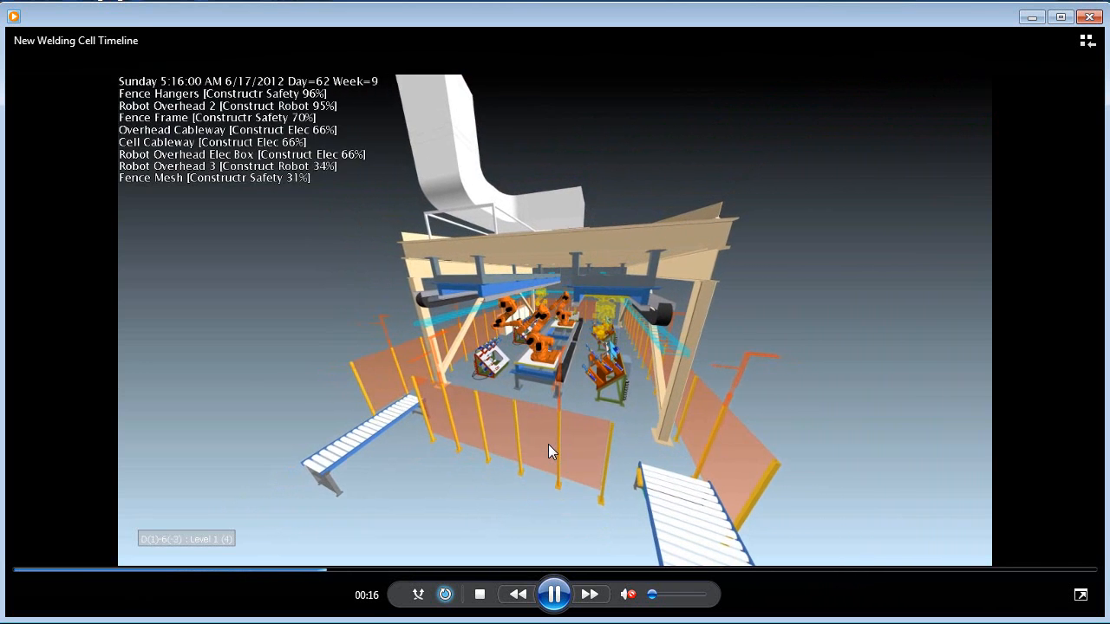
left_click(554, 594)
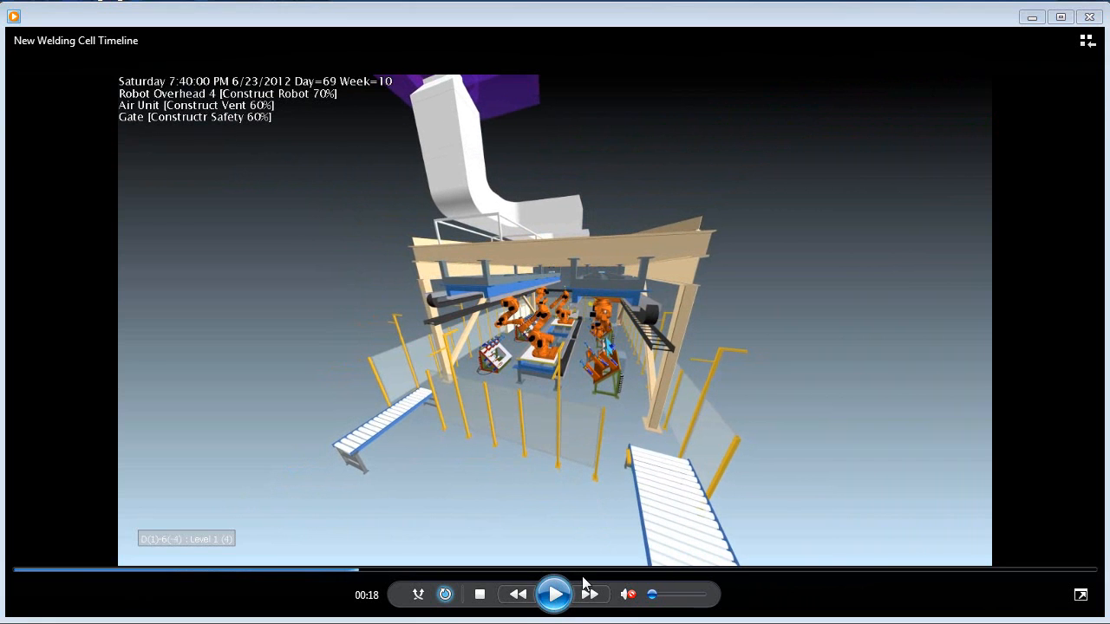
left_click(1031, 17)
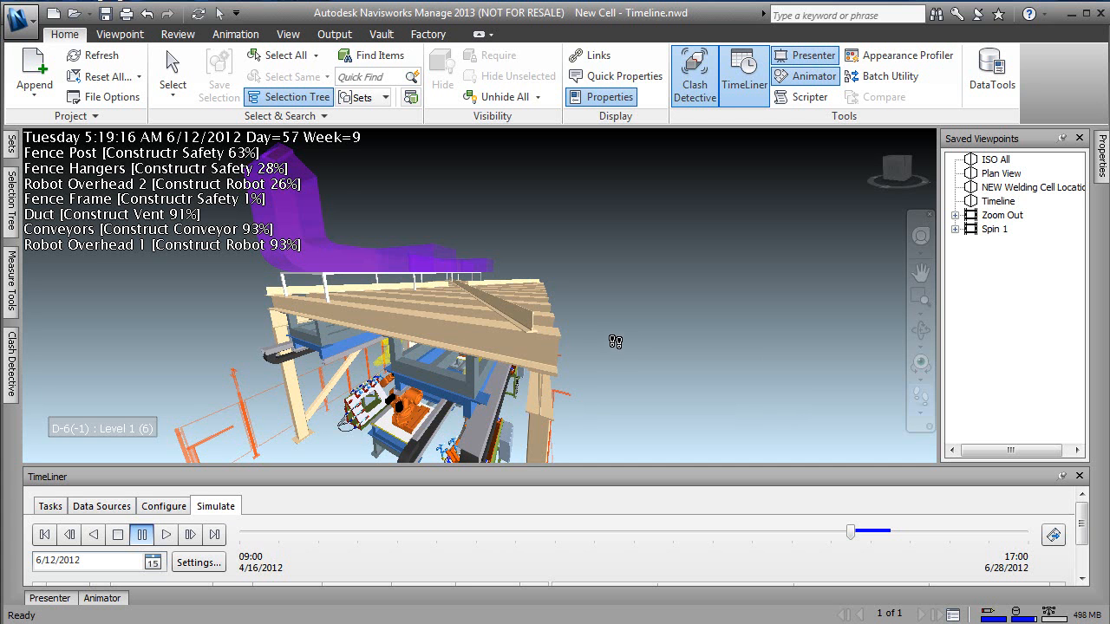
Step: Switch to AutoCAD, show the full extents of the Manufacturing Facility Overall Layout drawing and close the External References palette
key("alt+Tab")
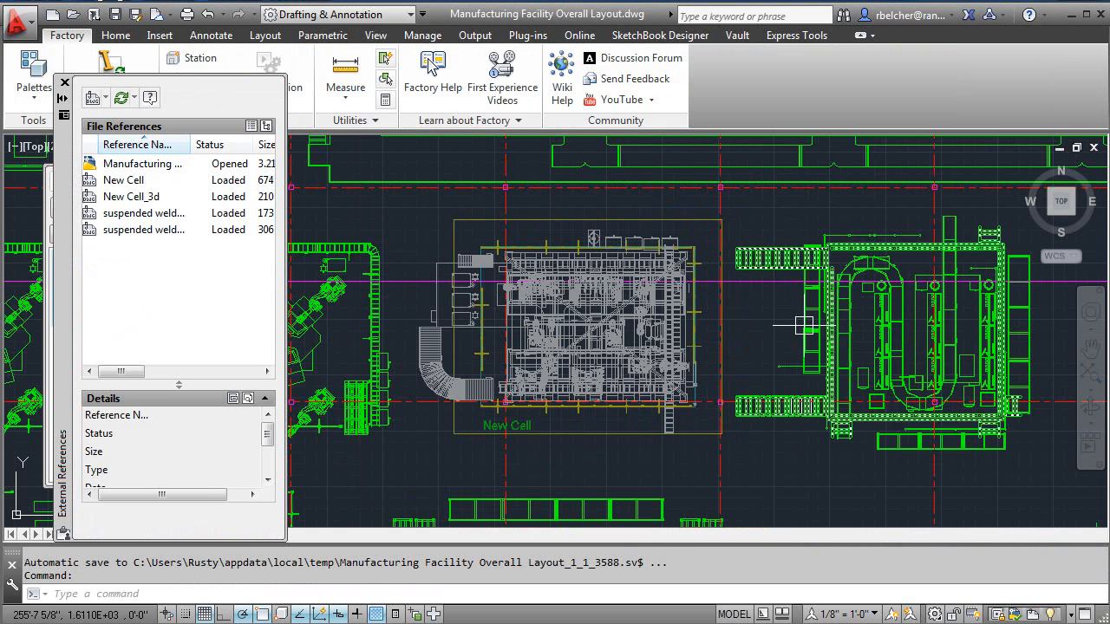
middle_click(774, 327)
middle_click(774, 327)
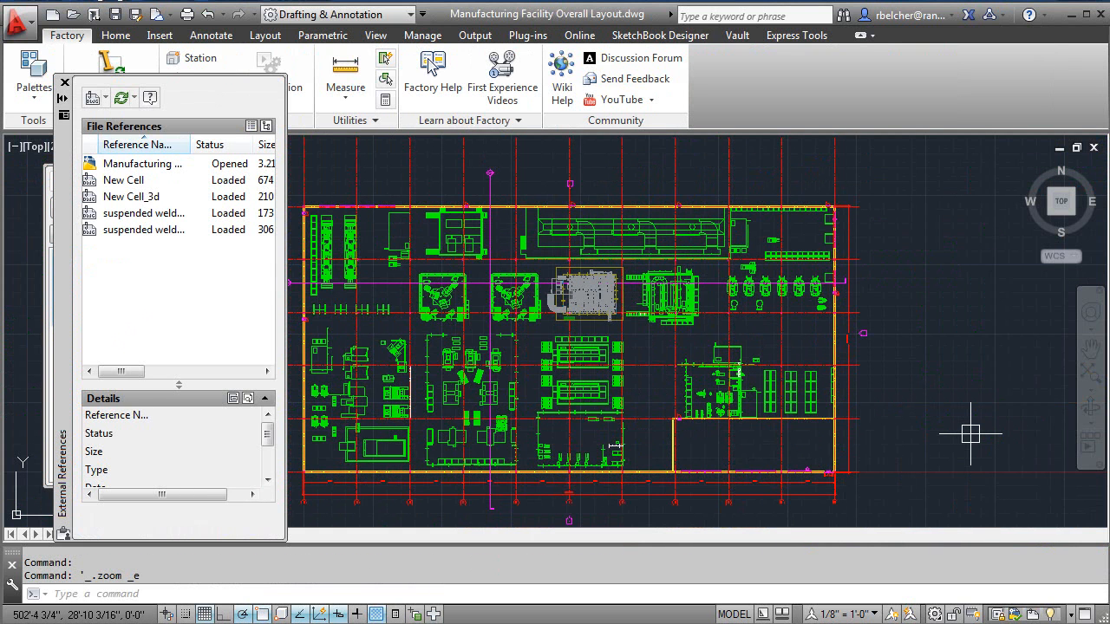
left_click(64, 82)
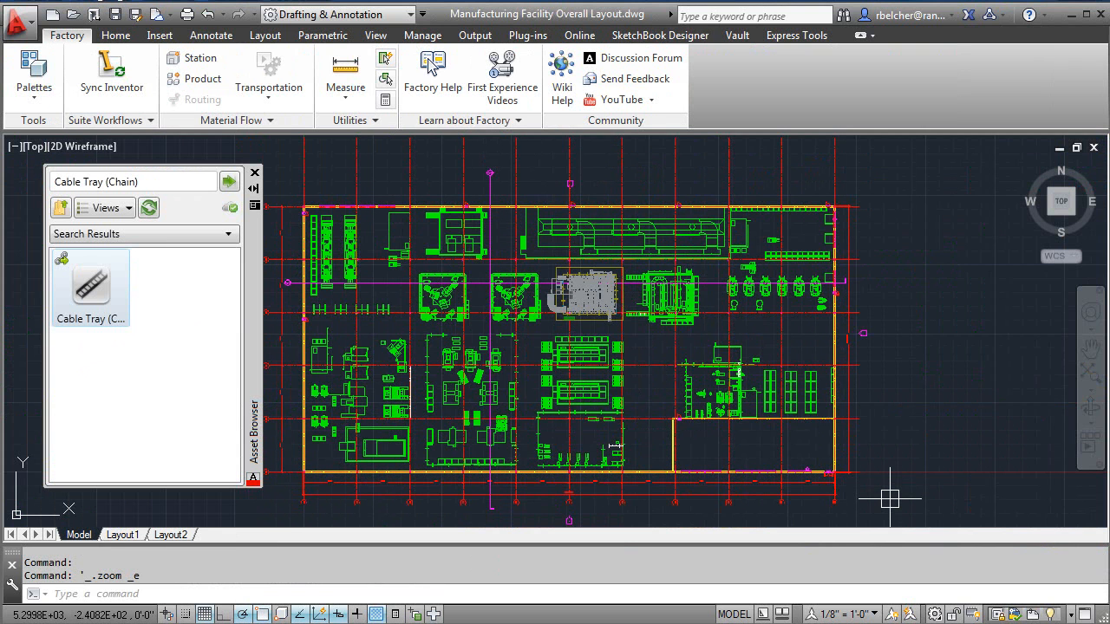